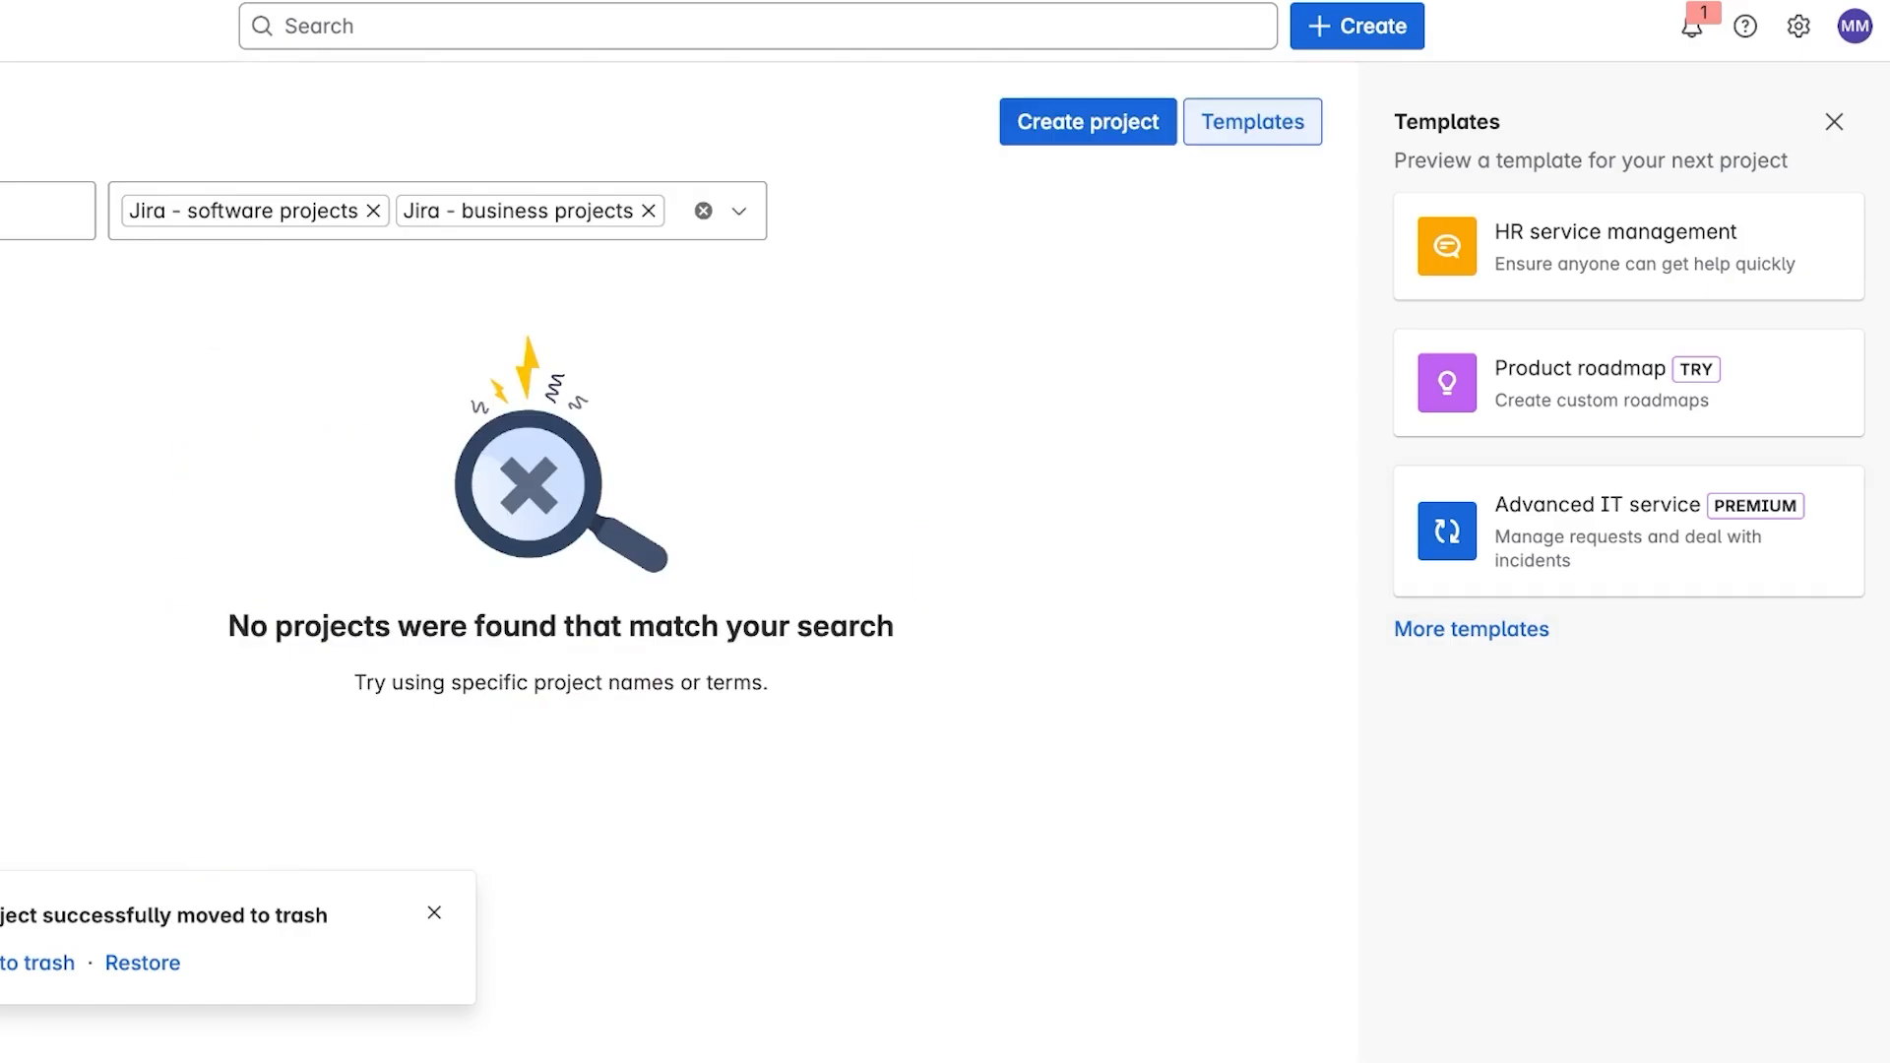
# - Choose the Project management template from the Work management project templates
pyautogui.click(1472, 630)
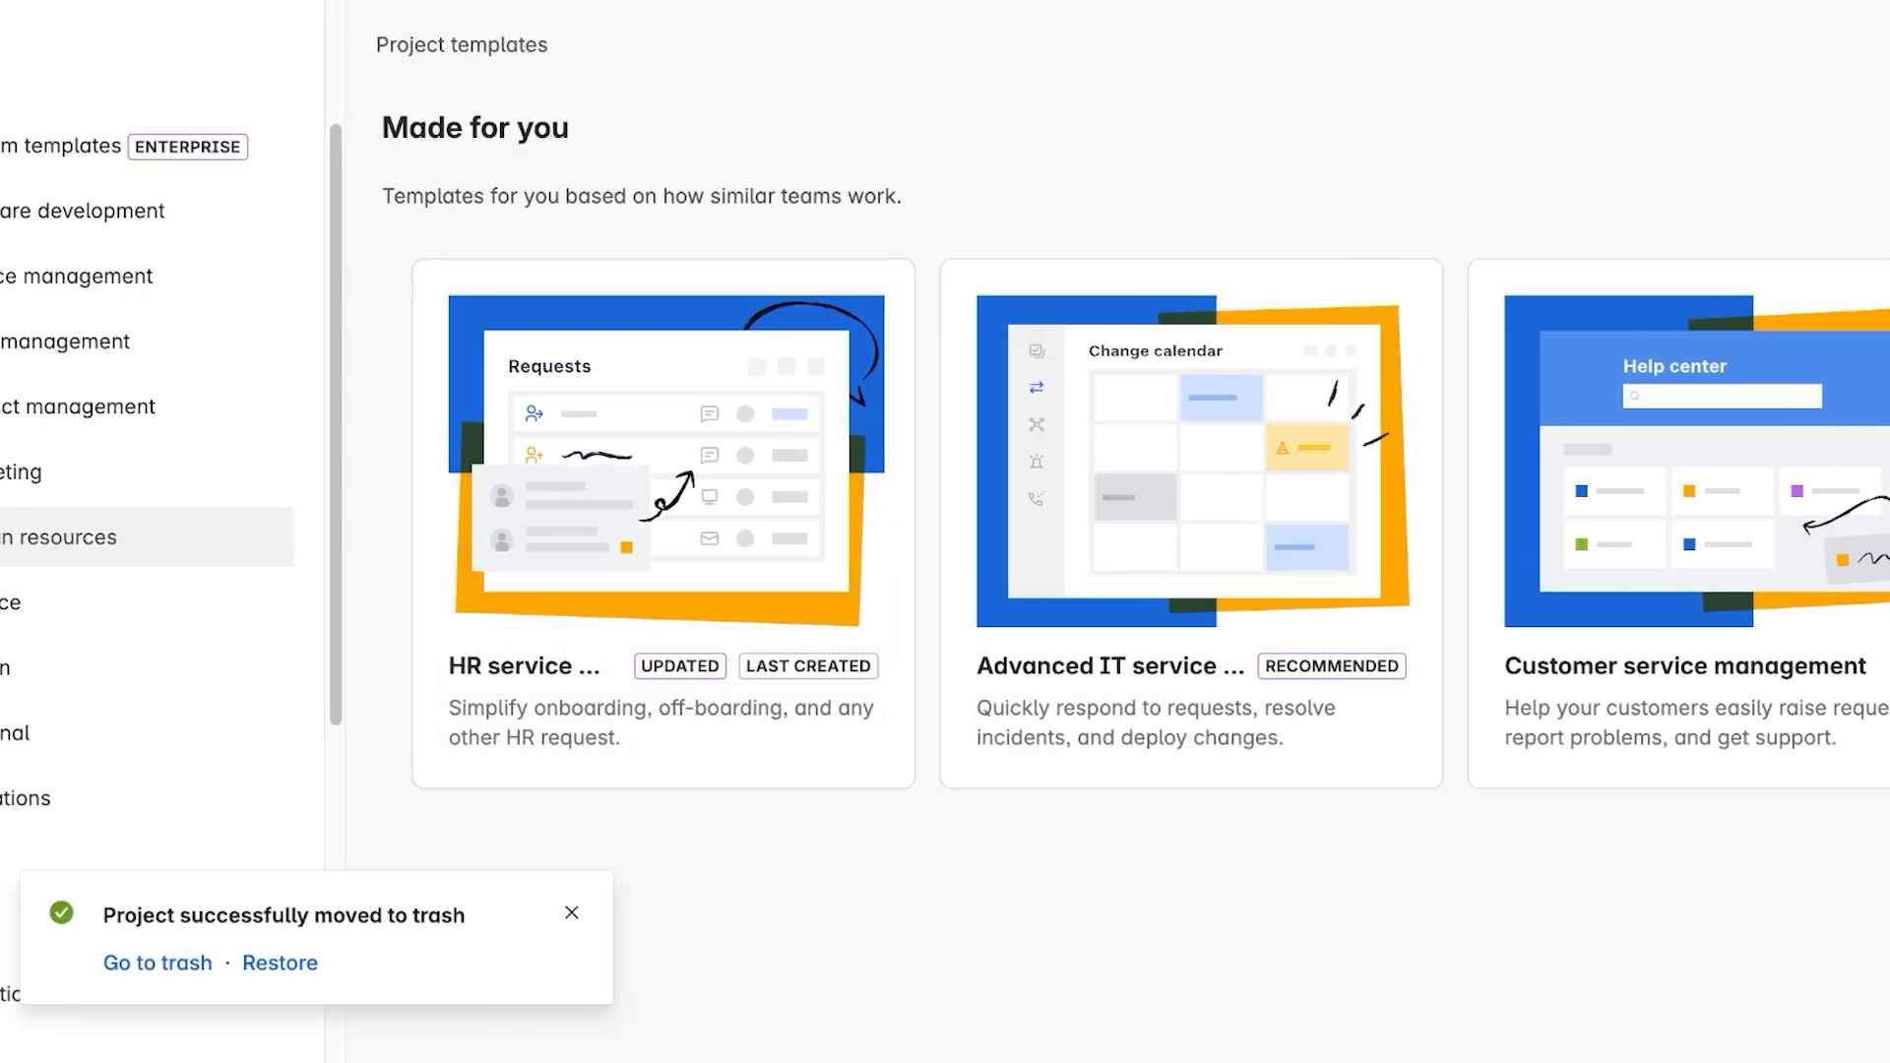
pyautogui.click(65, 341)
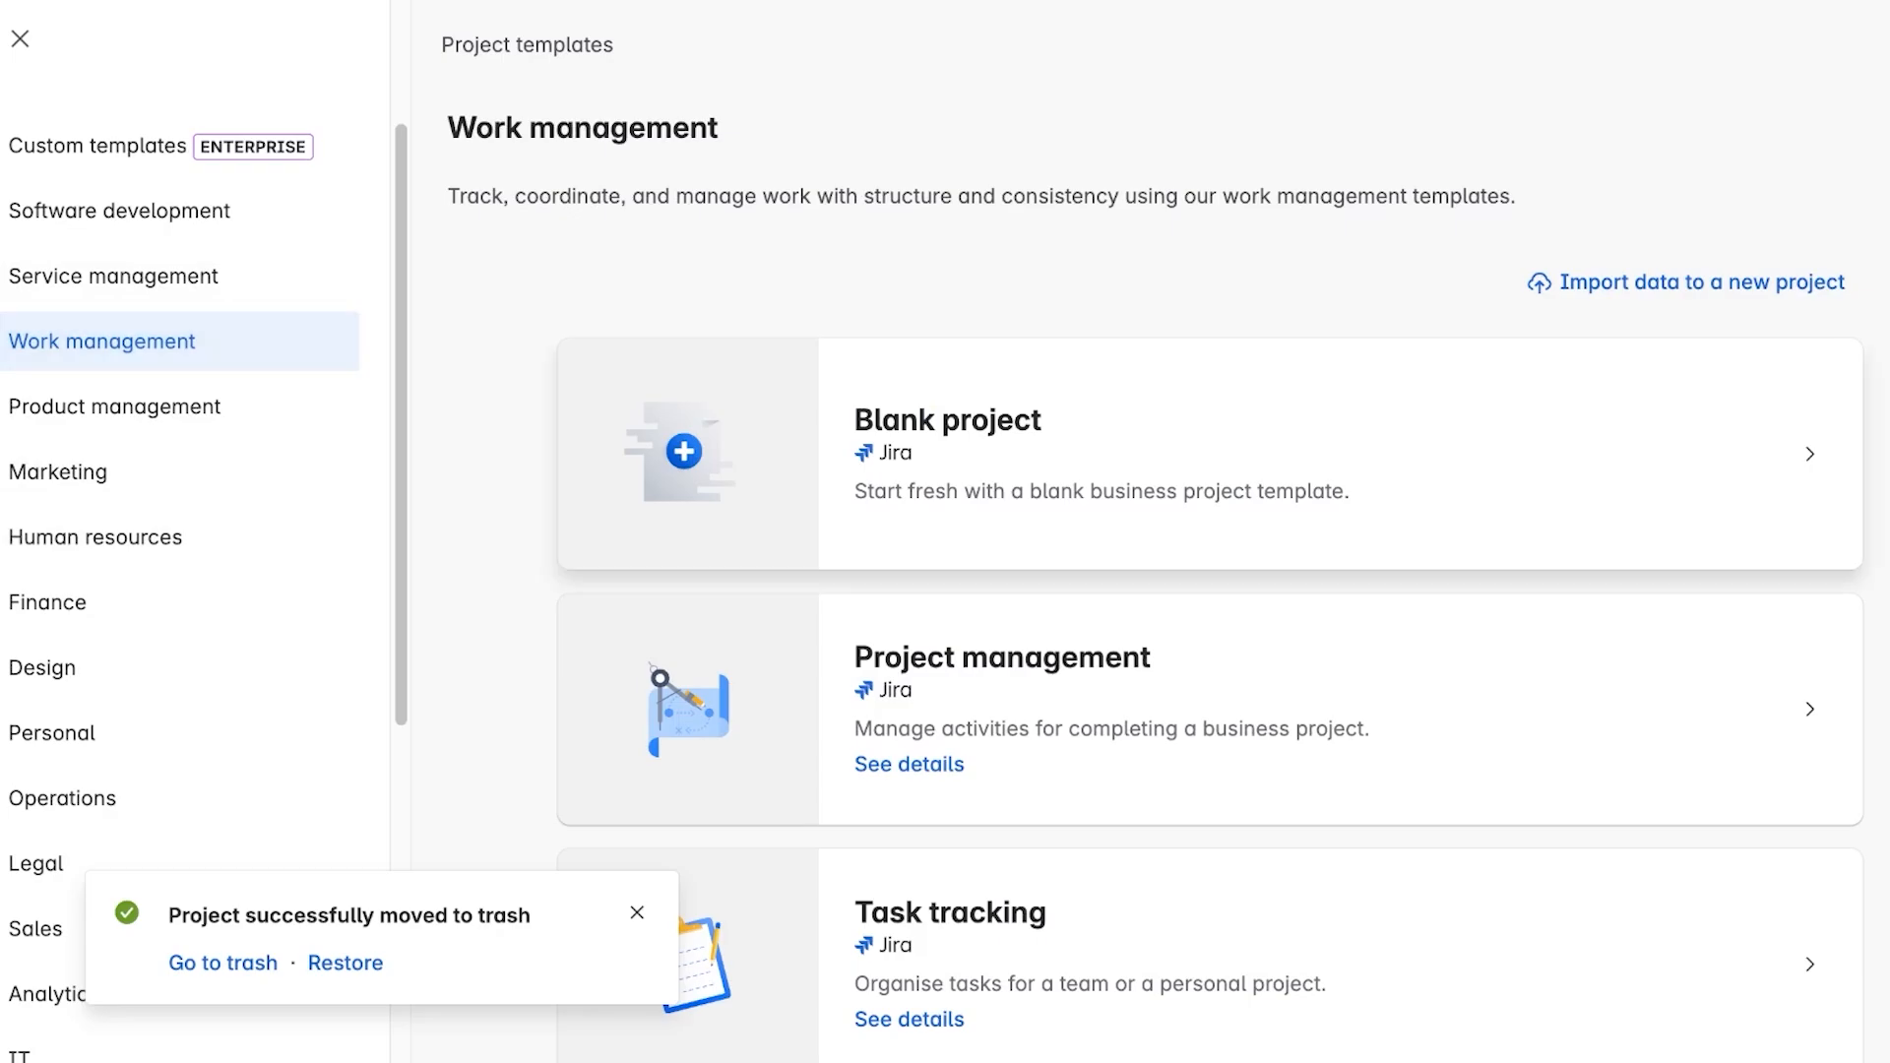
pyautogui.scroll(-3, 1083, 394)
pyautogui.click(1082, 383)
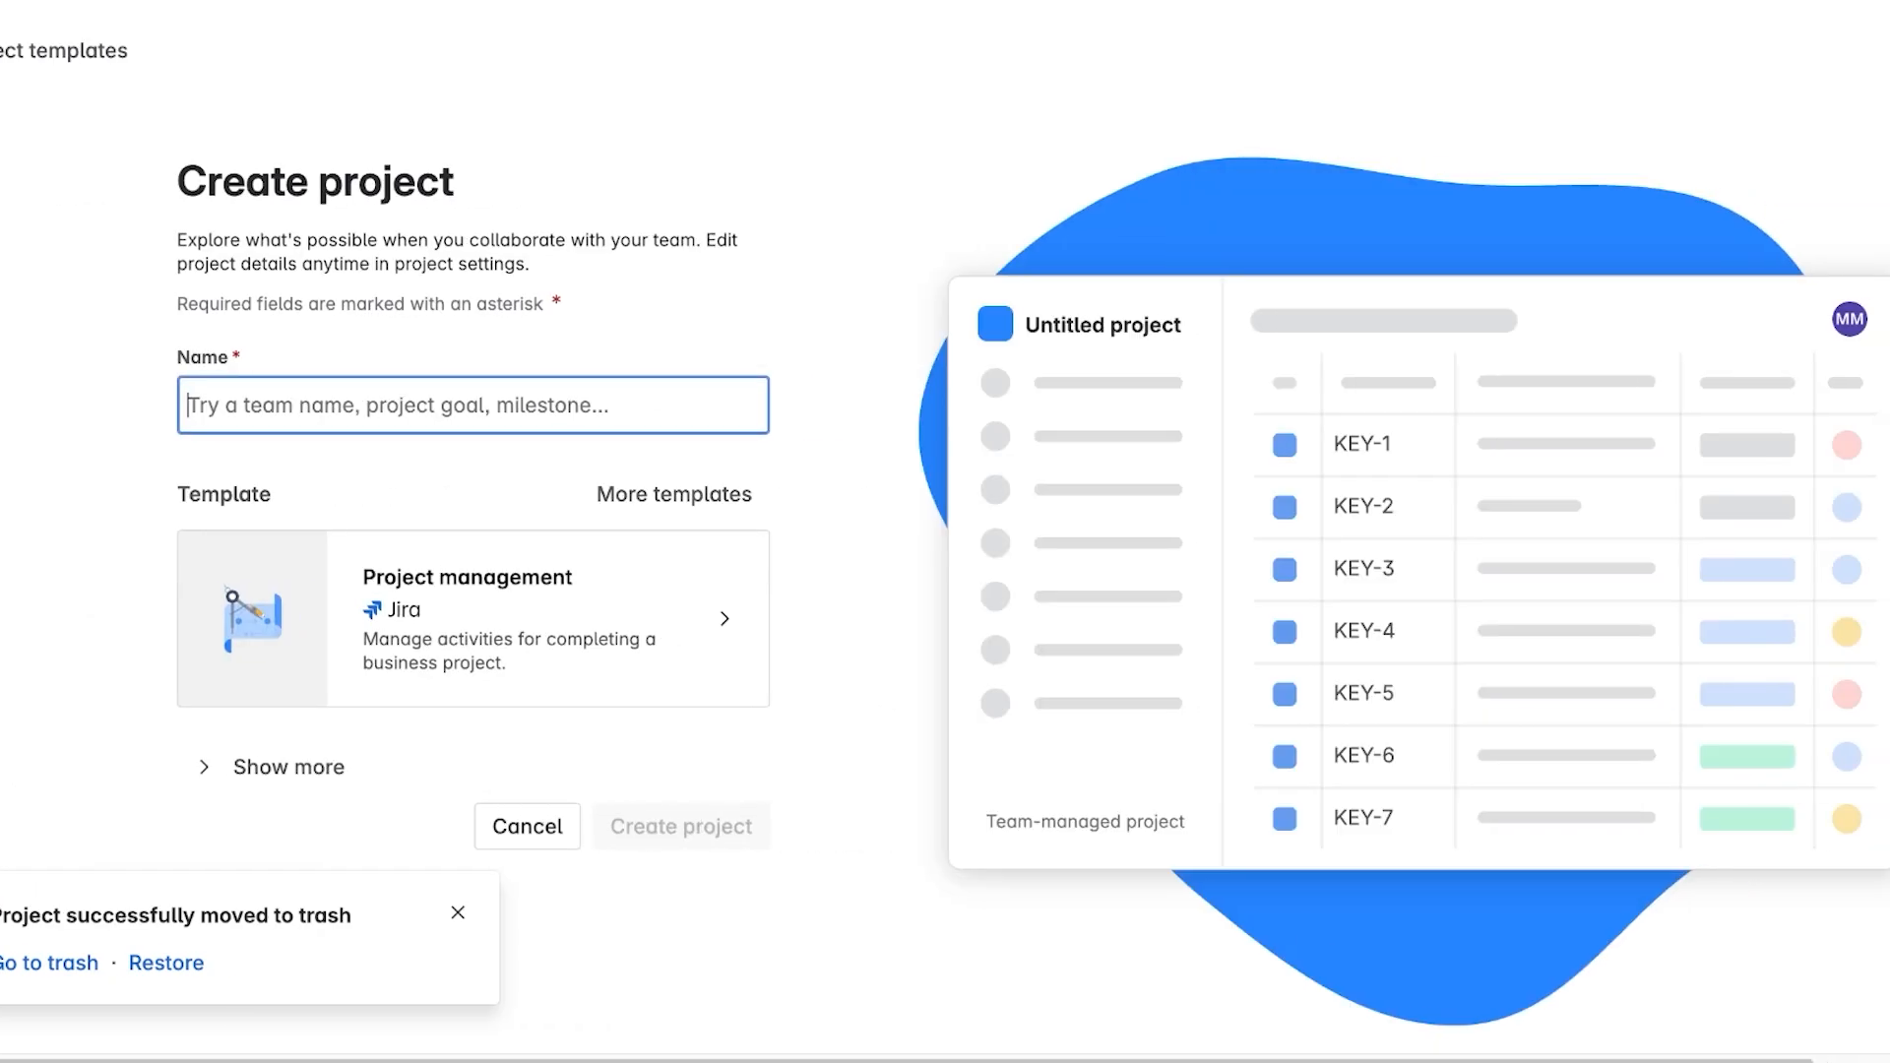
# - Name the project Project Z and create it
pyautogui.write('Project')
pyautogui.press('BackSpace')
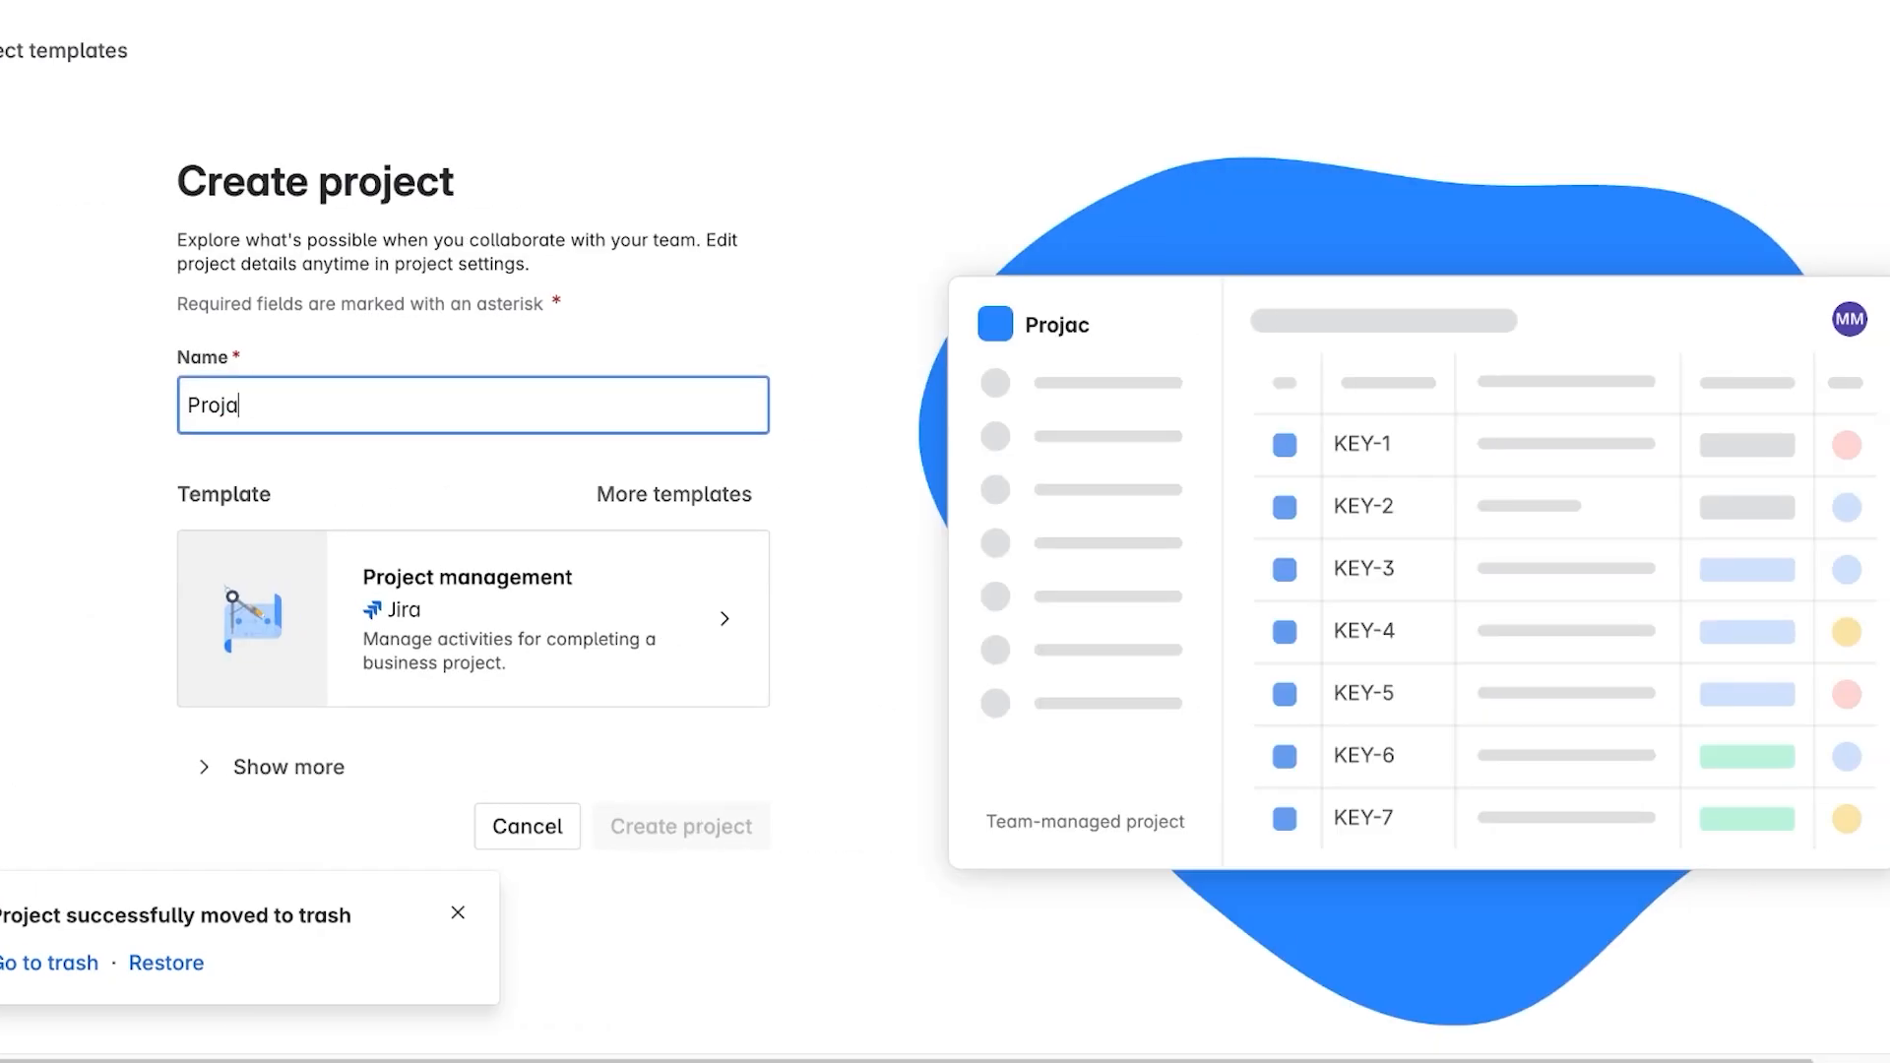
pyautogui.write('t Z')
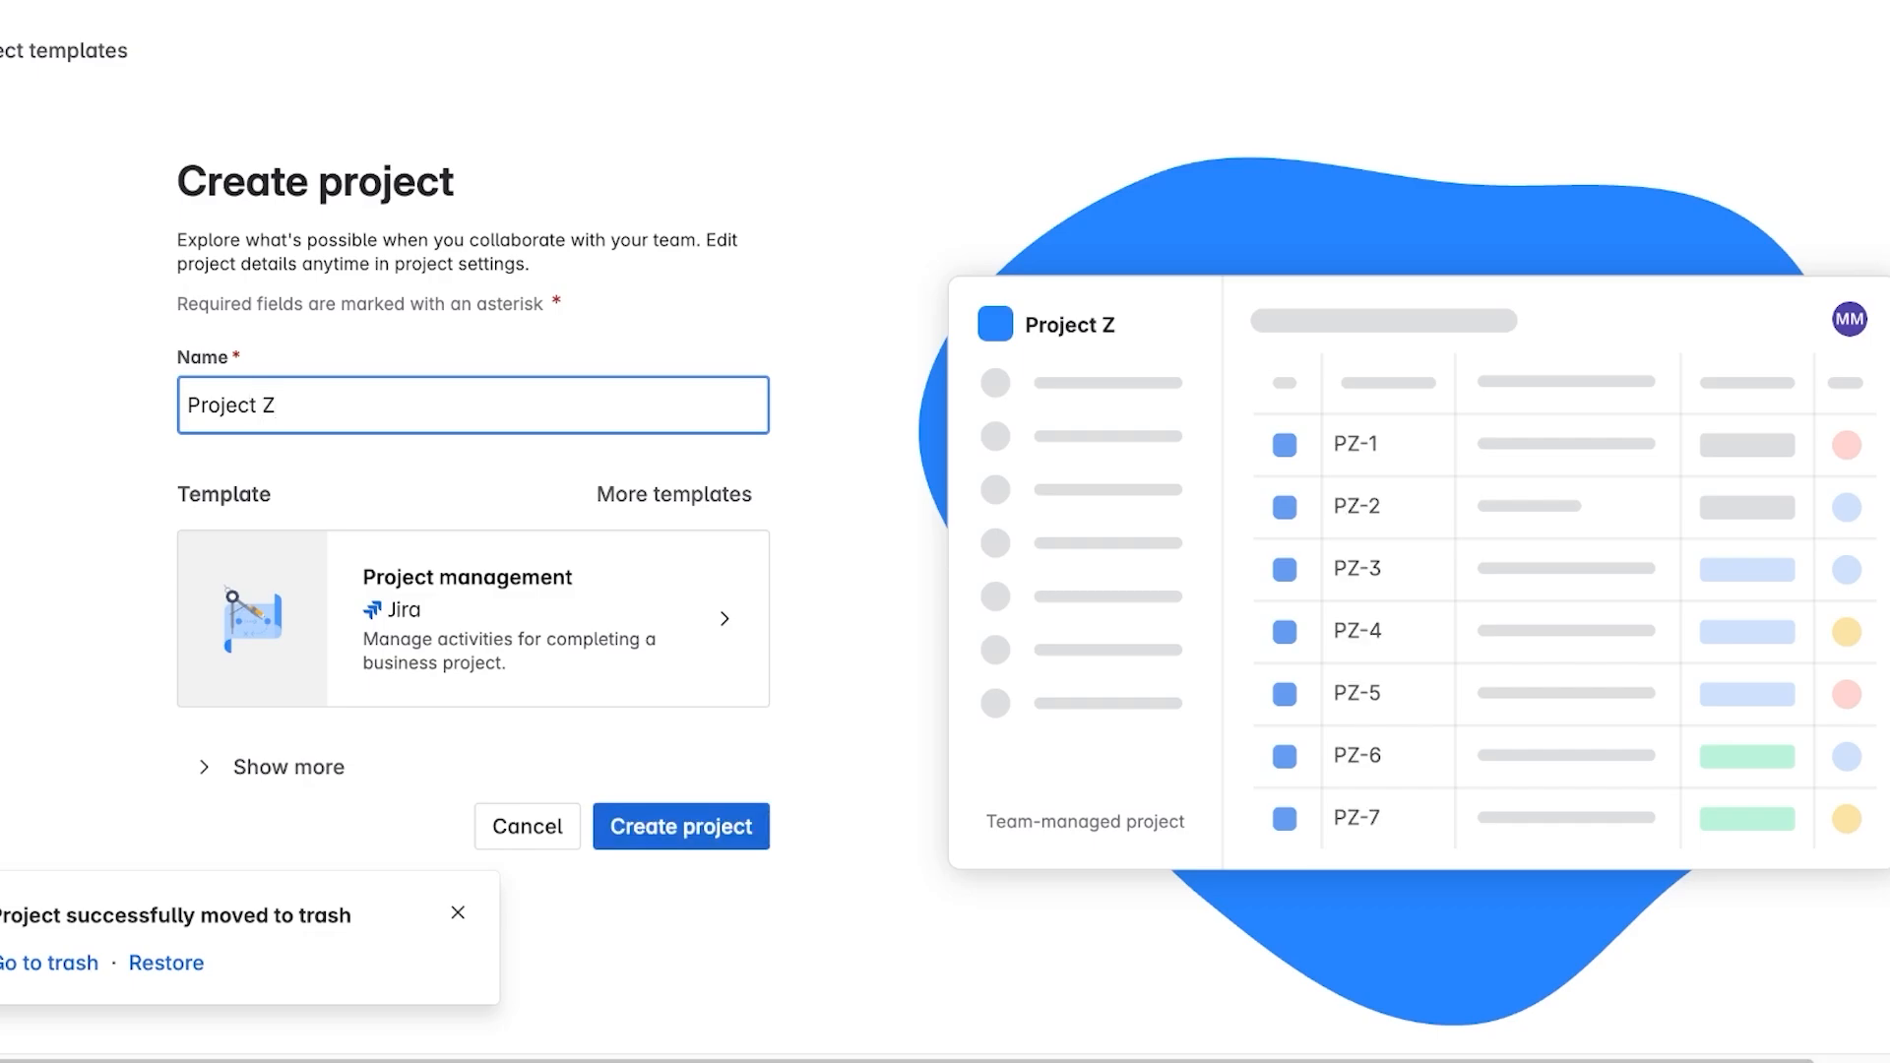
pyautogui.press('Return')
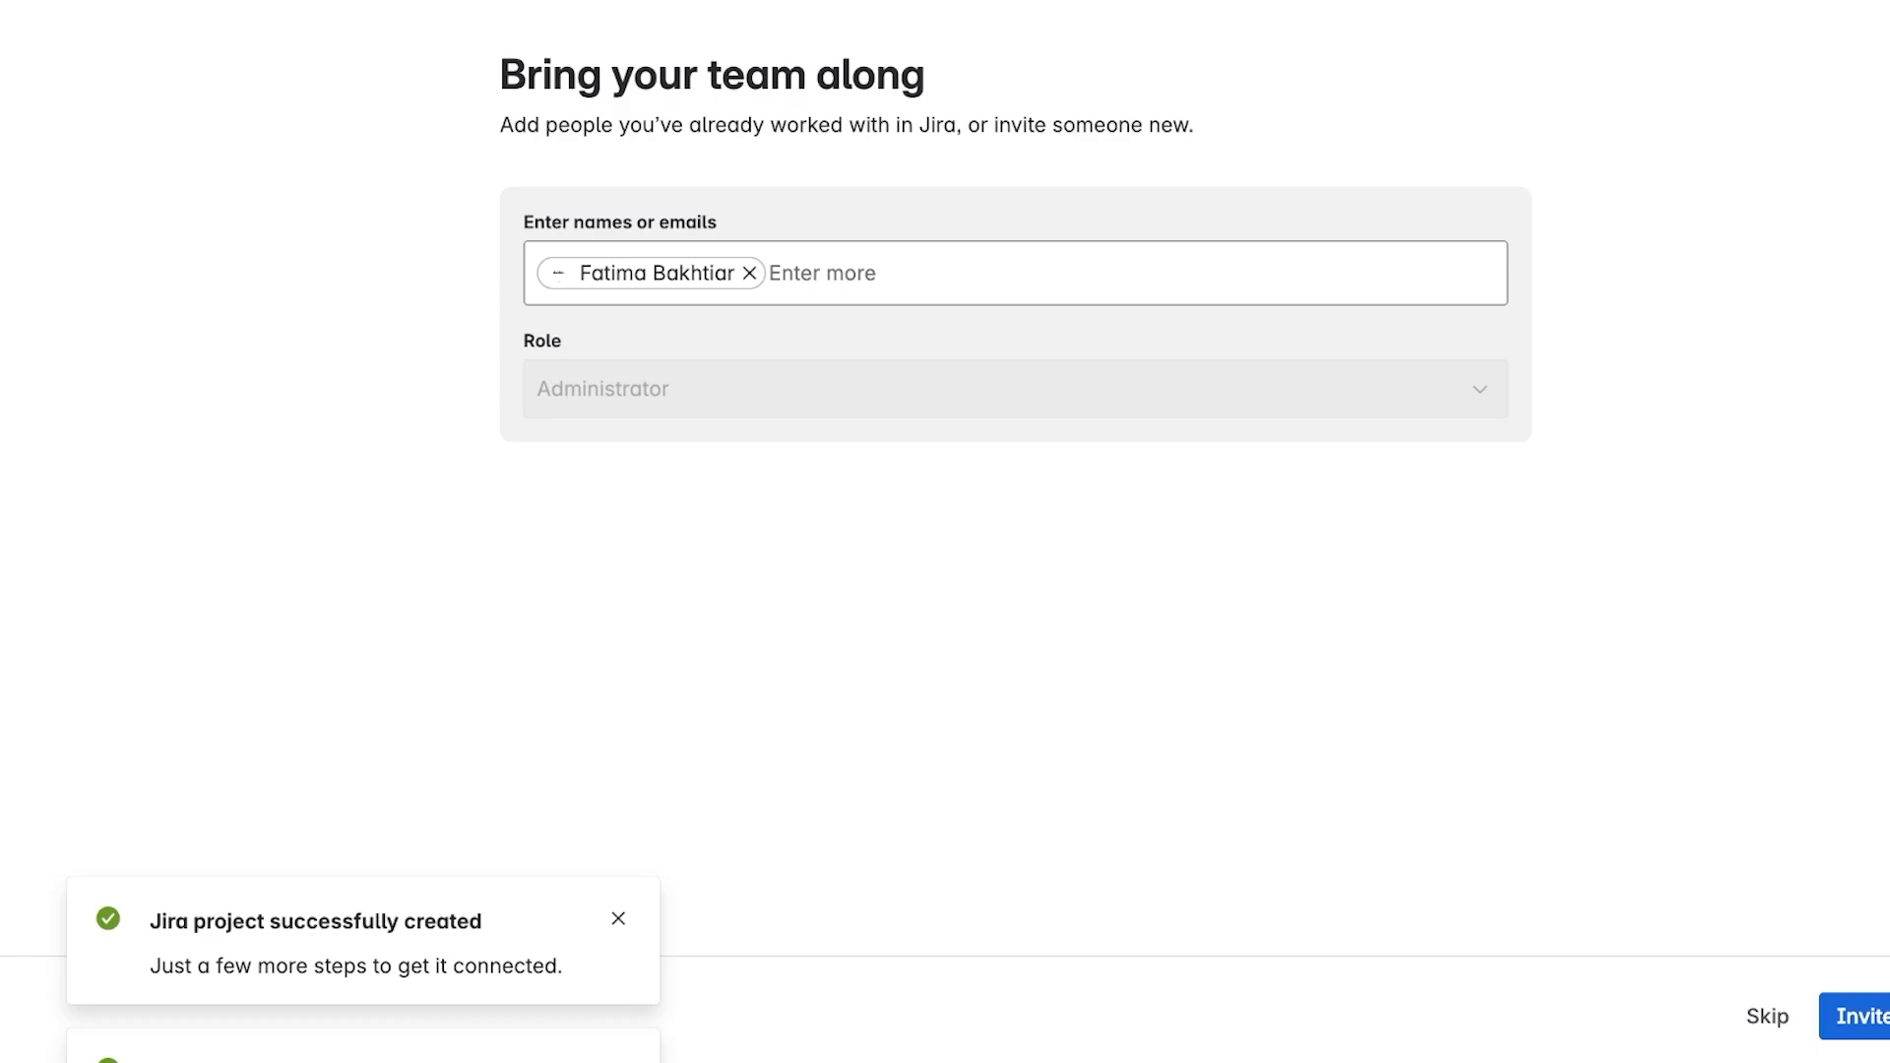
# - Select the teammate to bring into the project and send the invitation
pyautogui.click(1015, 273)
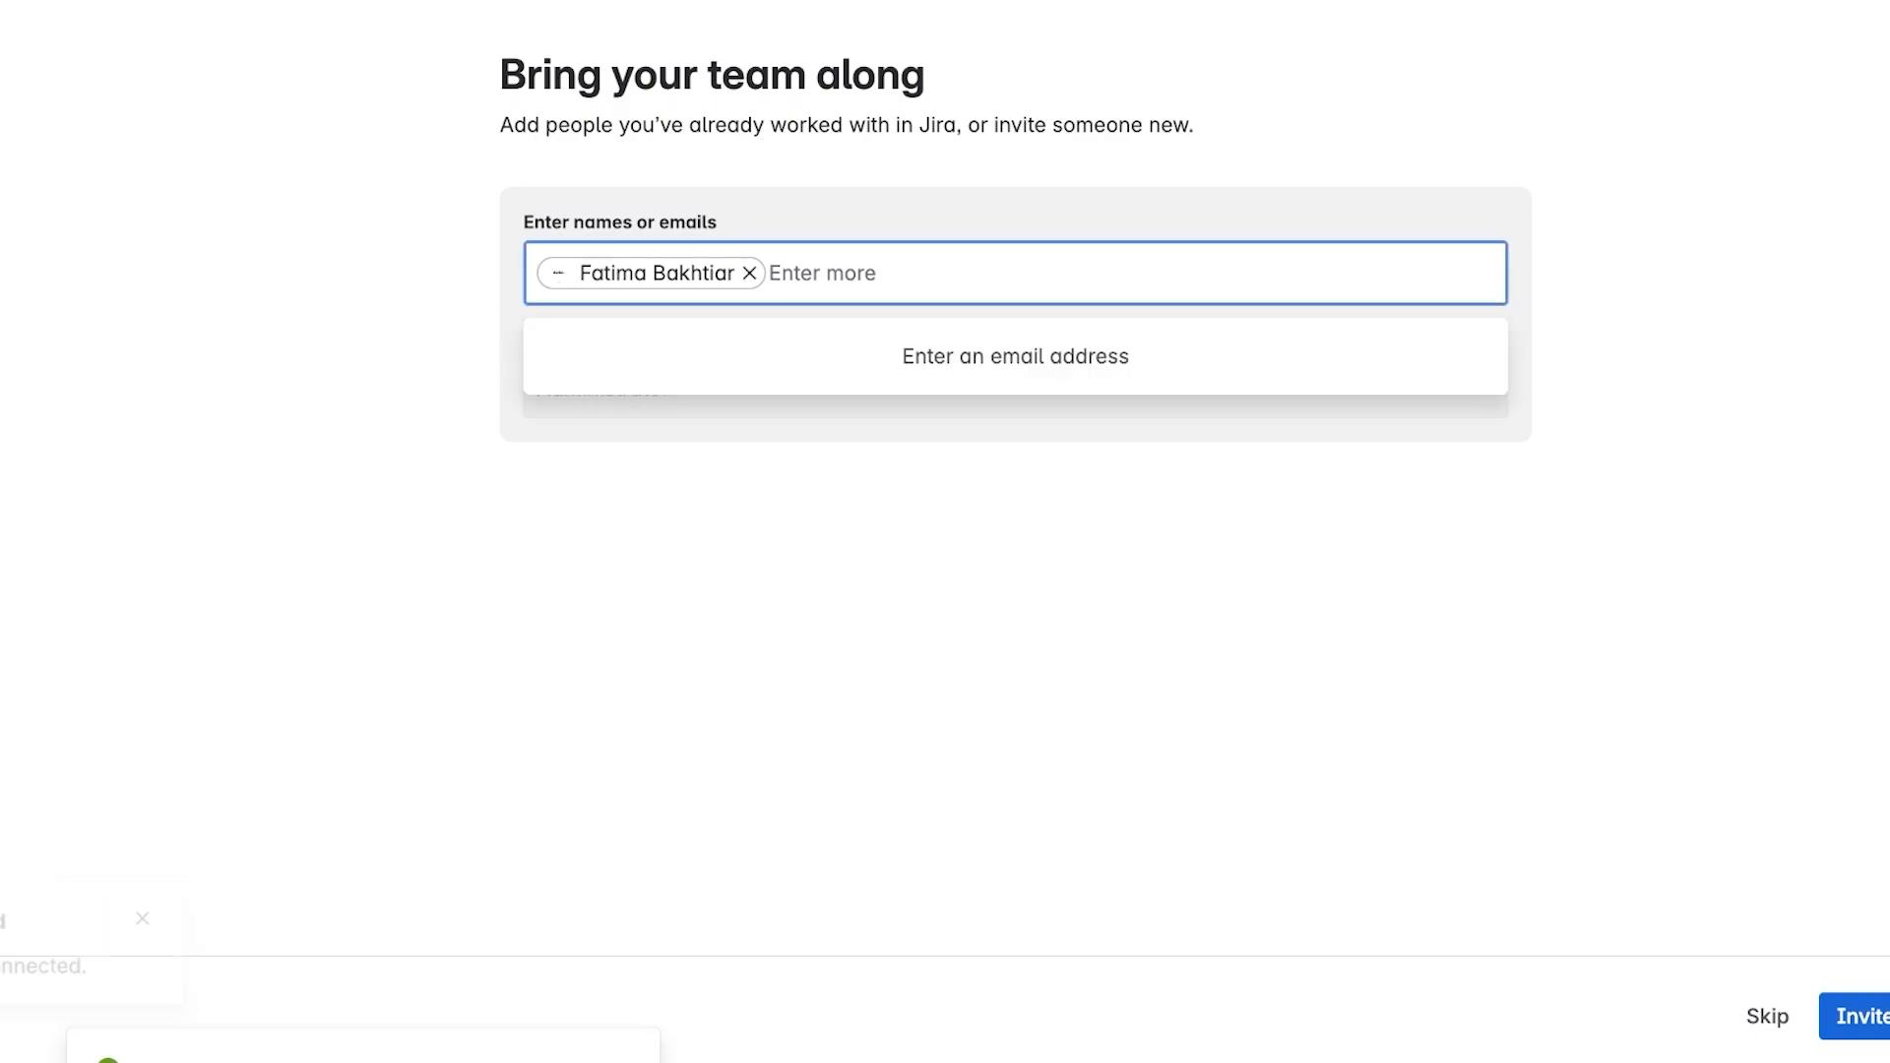
pyautogui.press('BackSpace')
pyautogui.write('A')
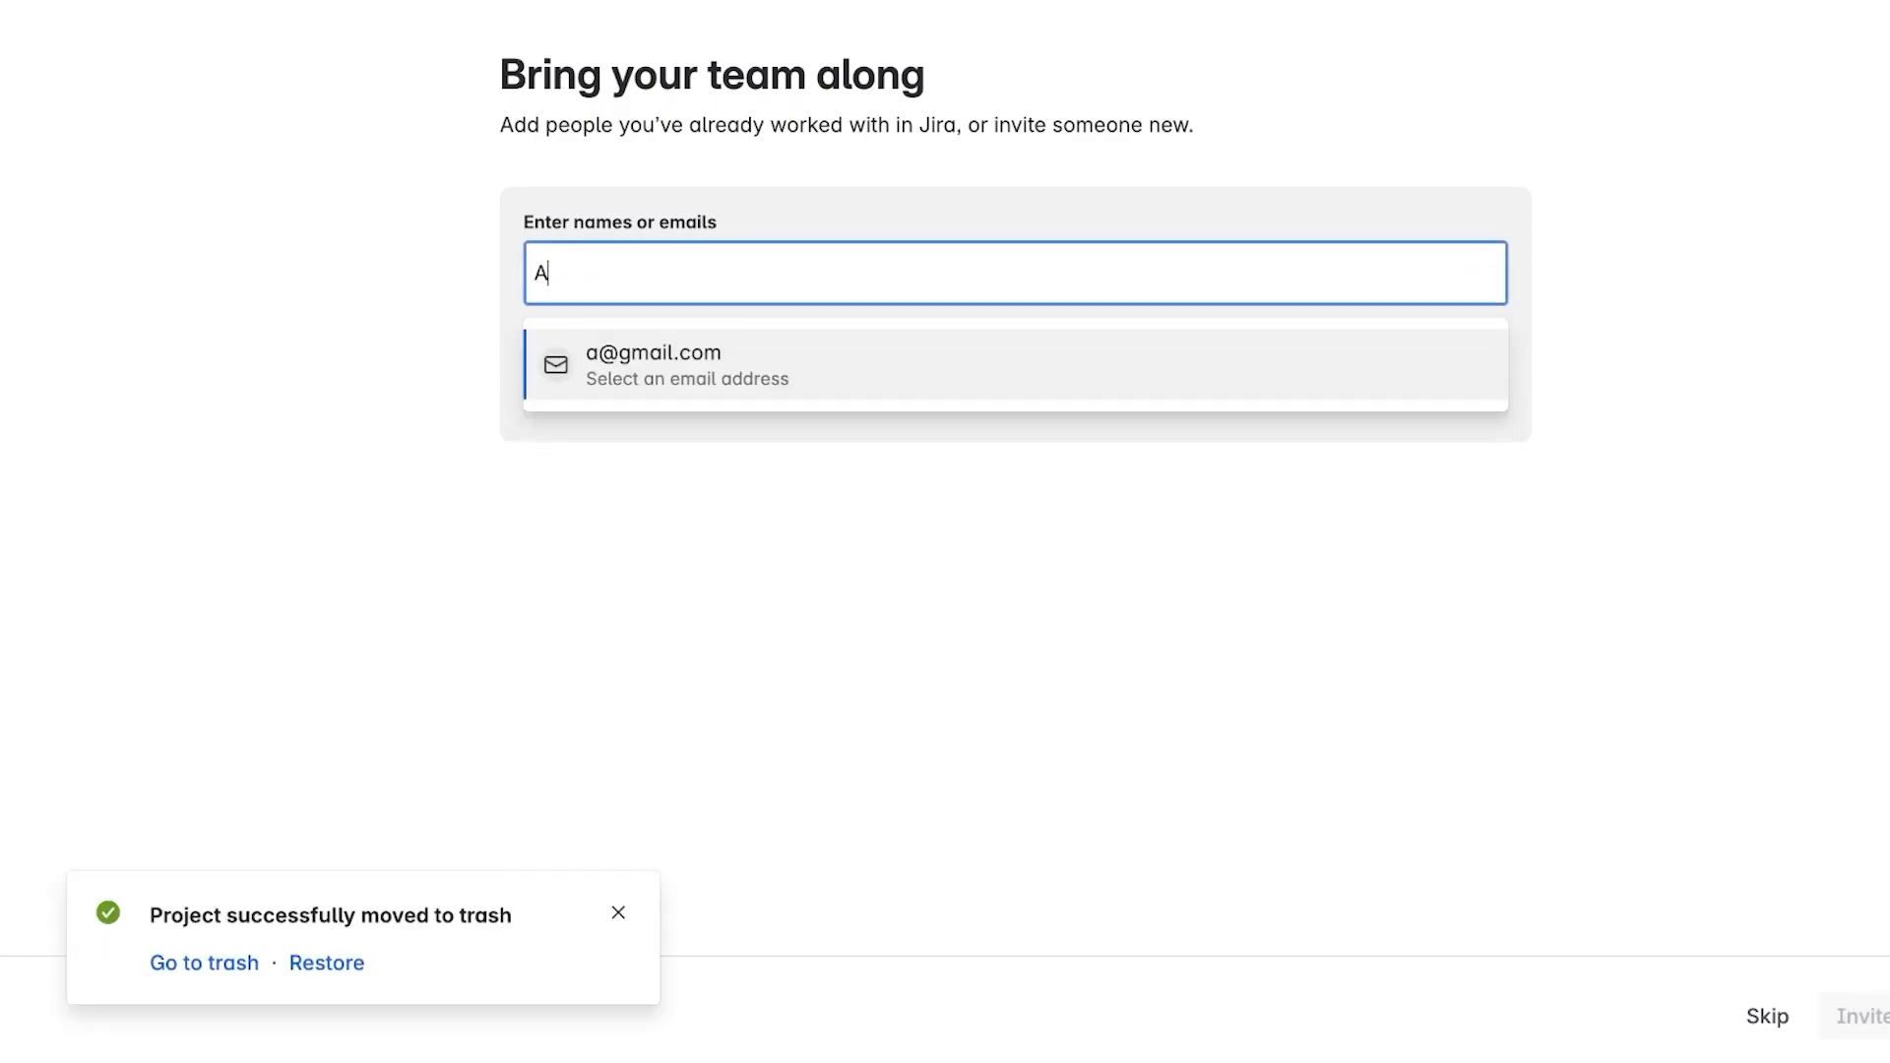
pyautogui.press('BackSpace')
pyautogui.press('Return')
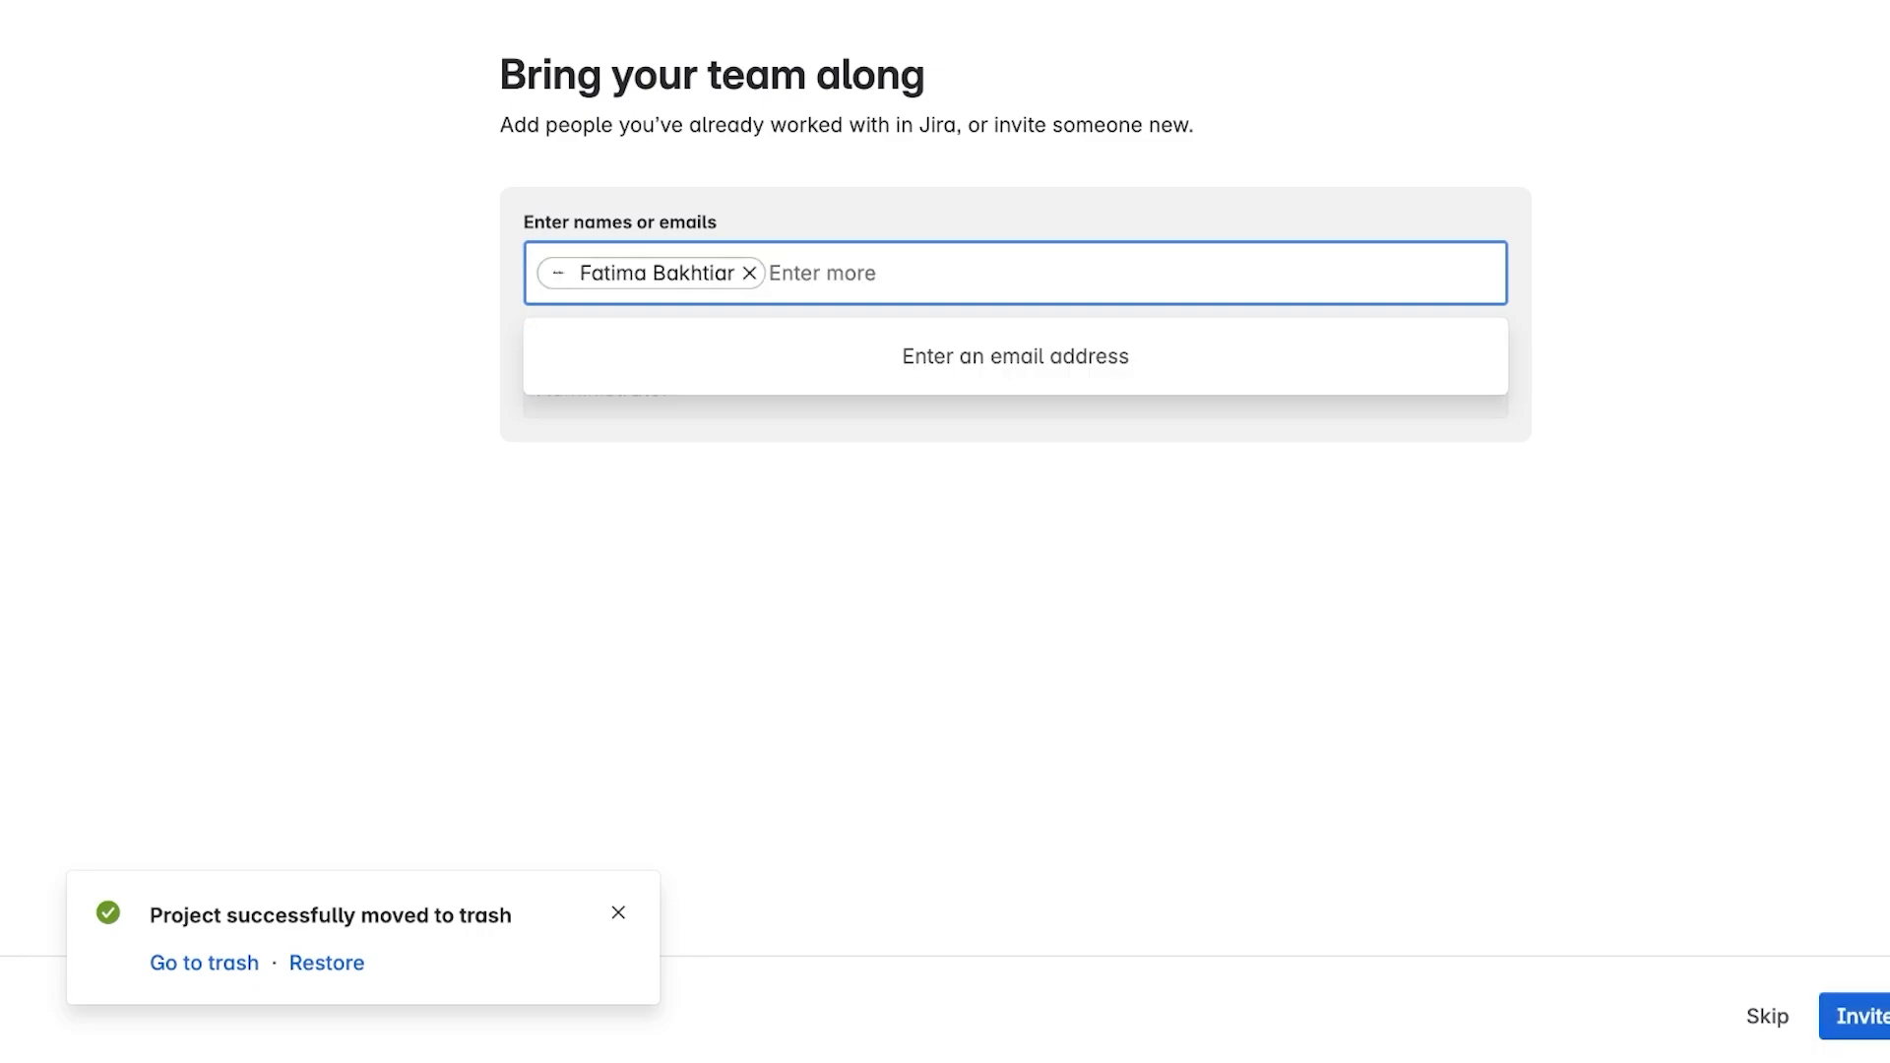
pyautogui.click(1240, 630)
pyautogui.click(1857, 1016)
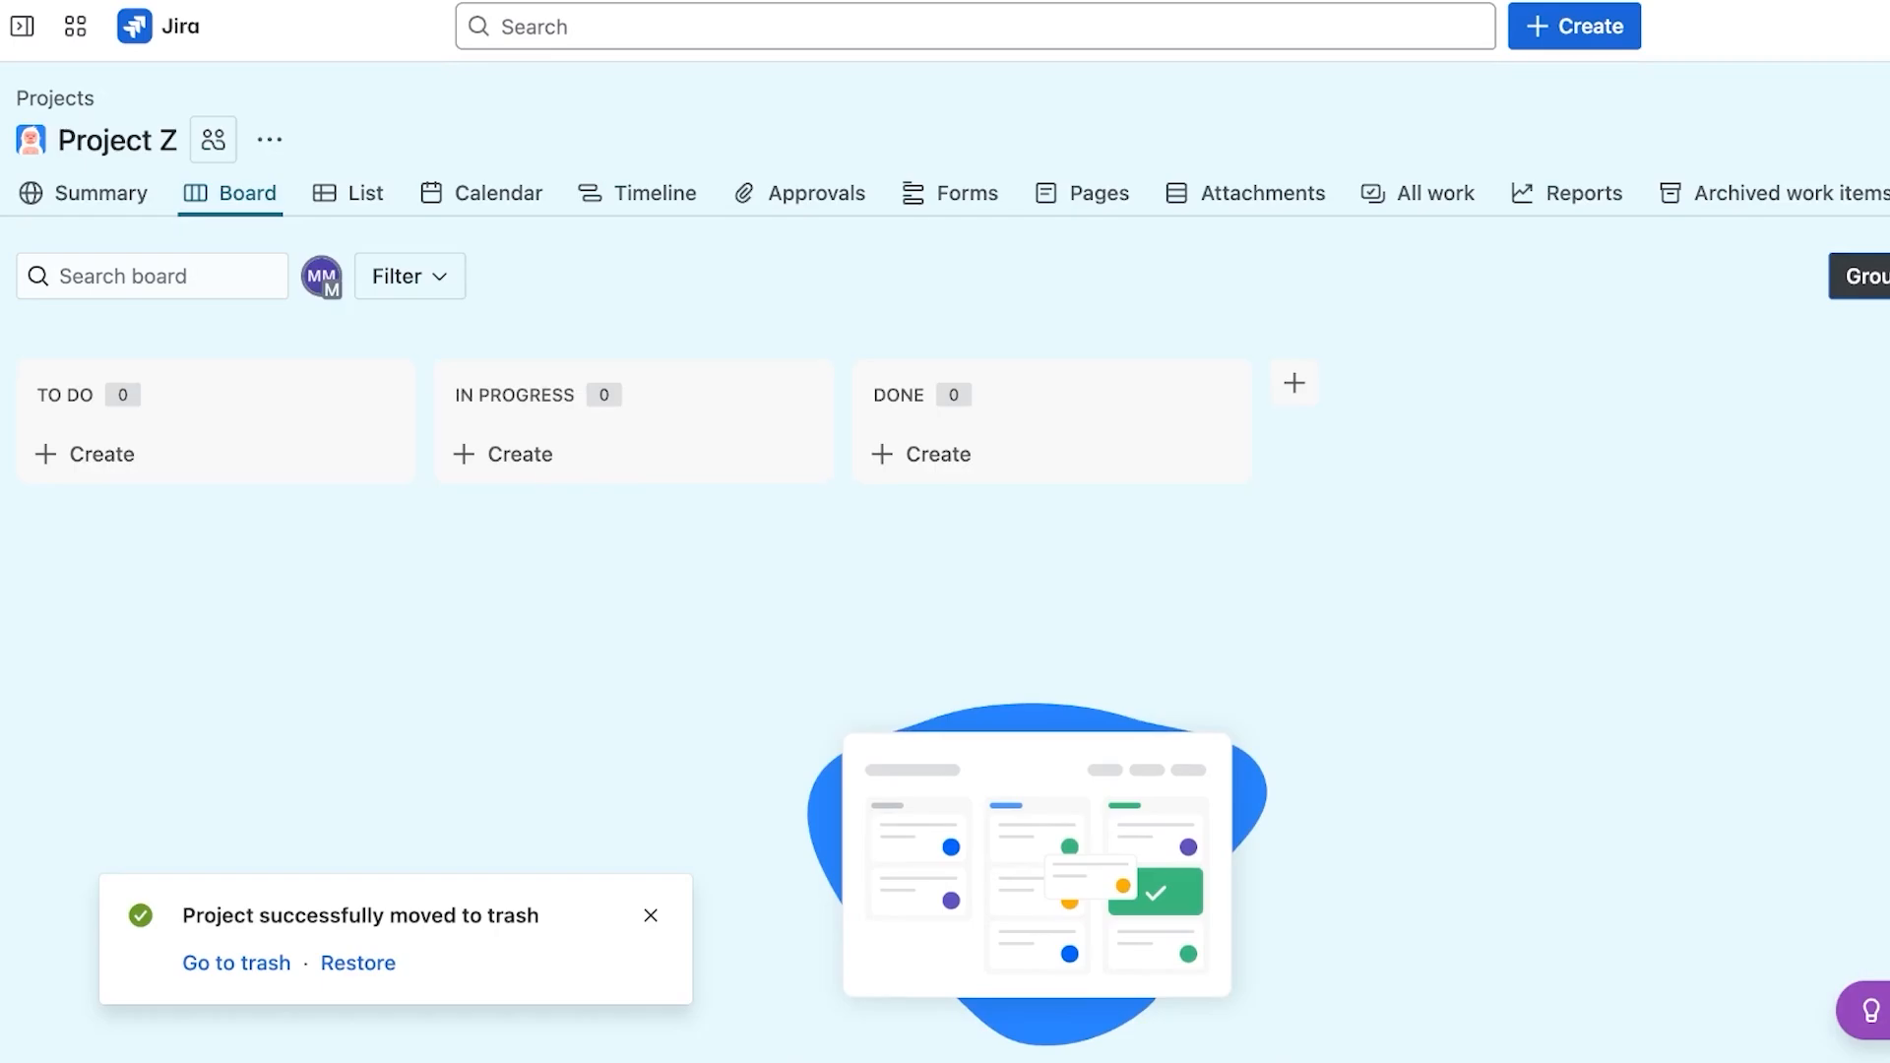
# - Show the project's Summary view and check the actions available for that view
pyautogui.click(100, 193)
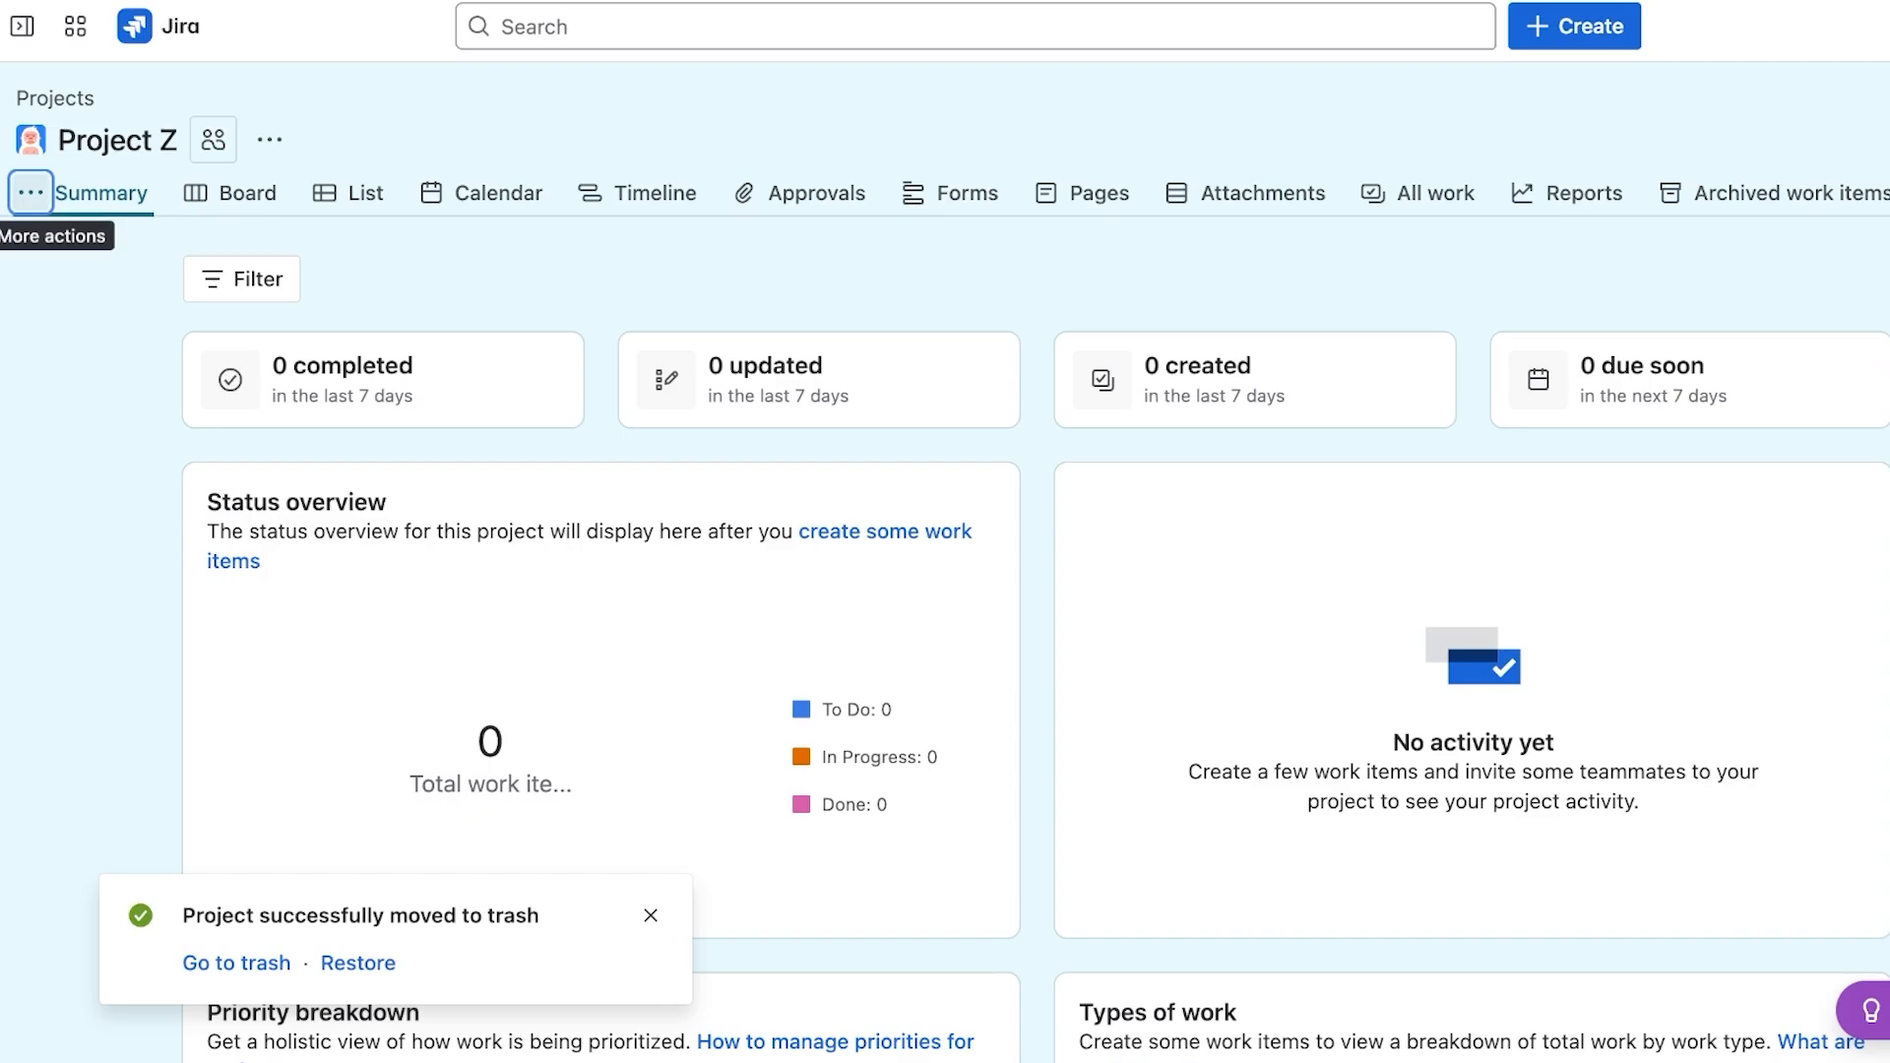
pyautogui.click(31, 193)
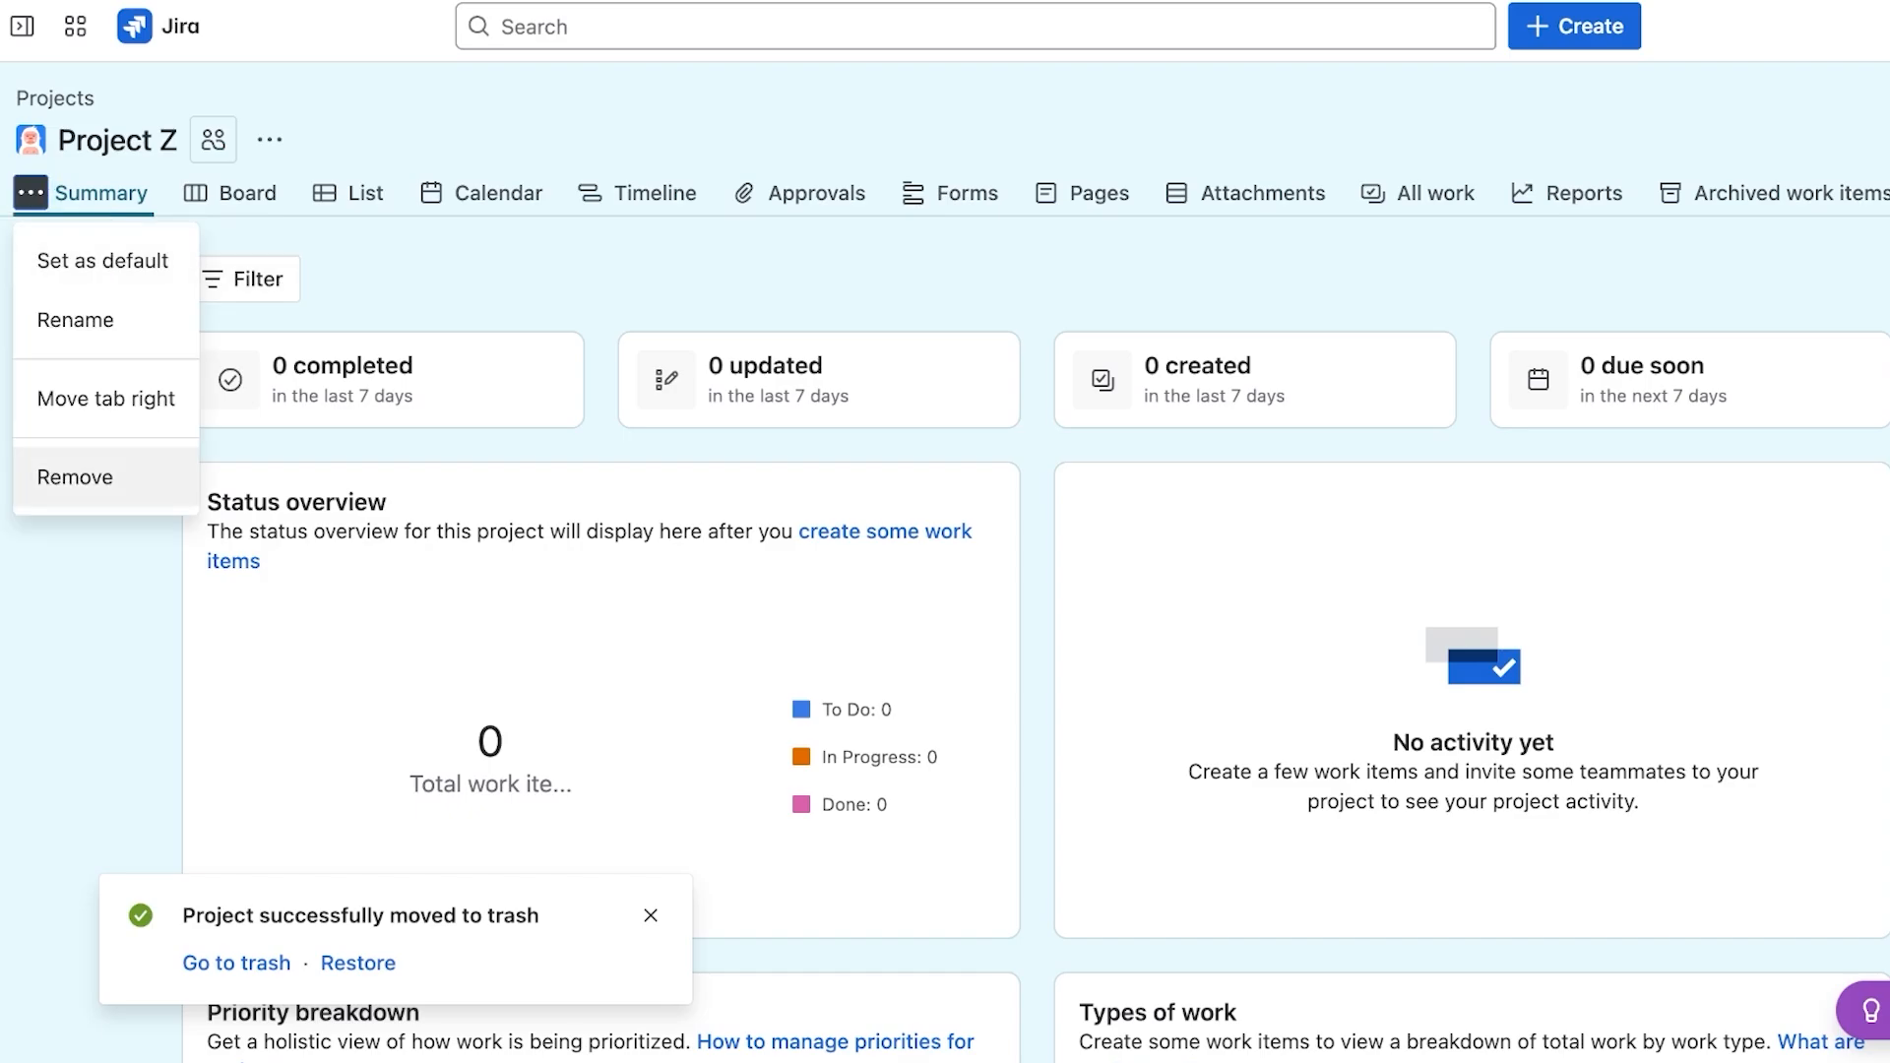
pyautogui.scroll(-4, 1034, 639)
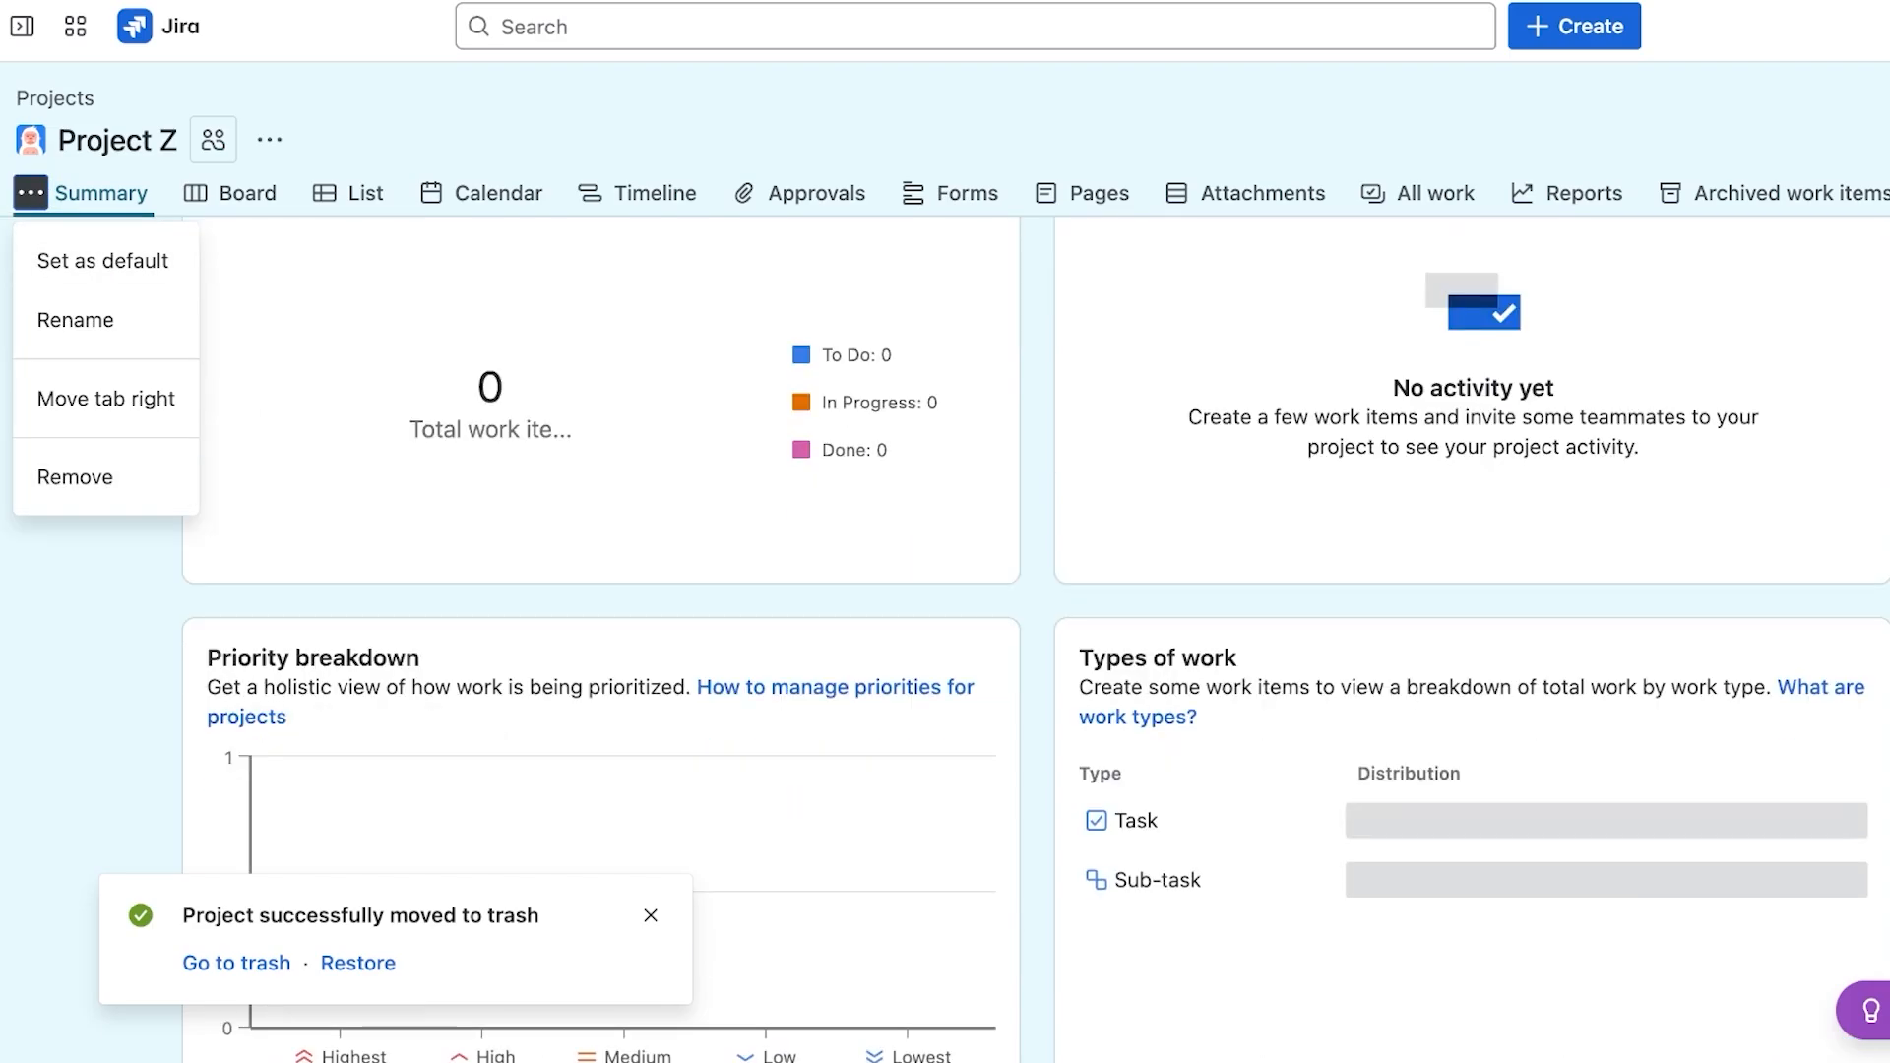
pyautogui.scroll(4, 1033, 640)
pyautogui.press('Escape')
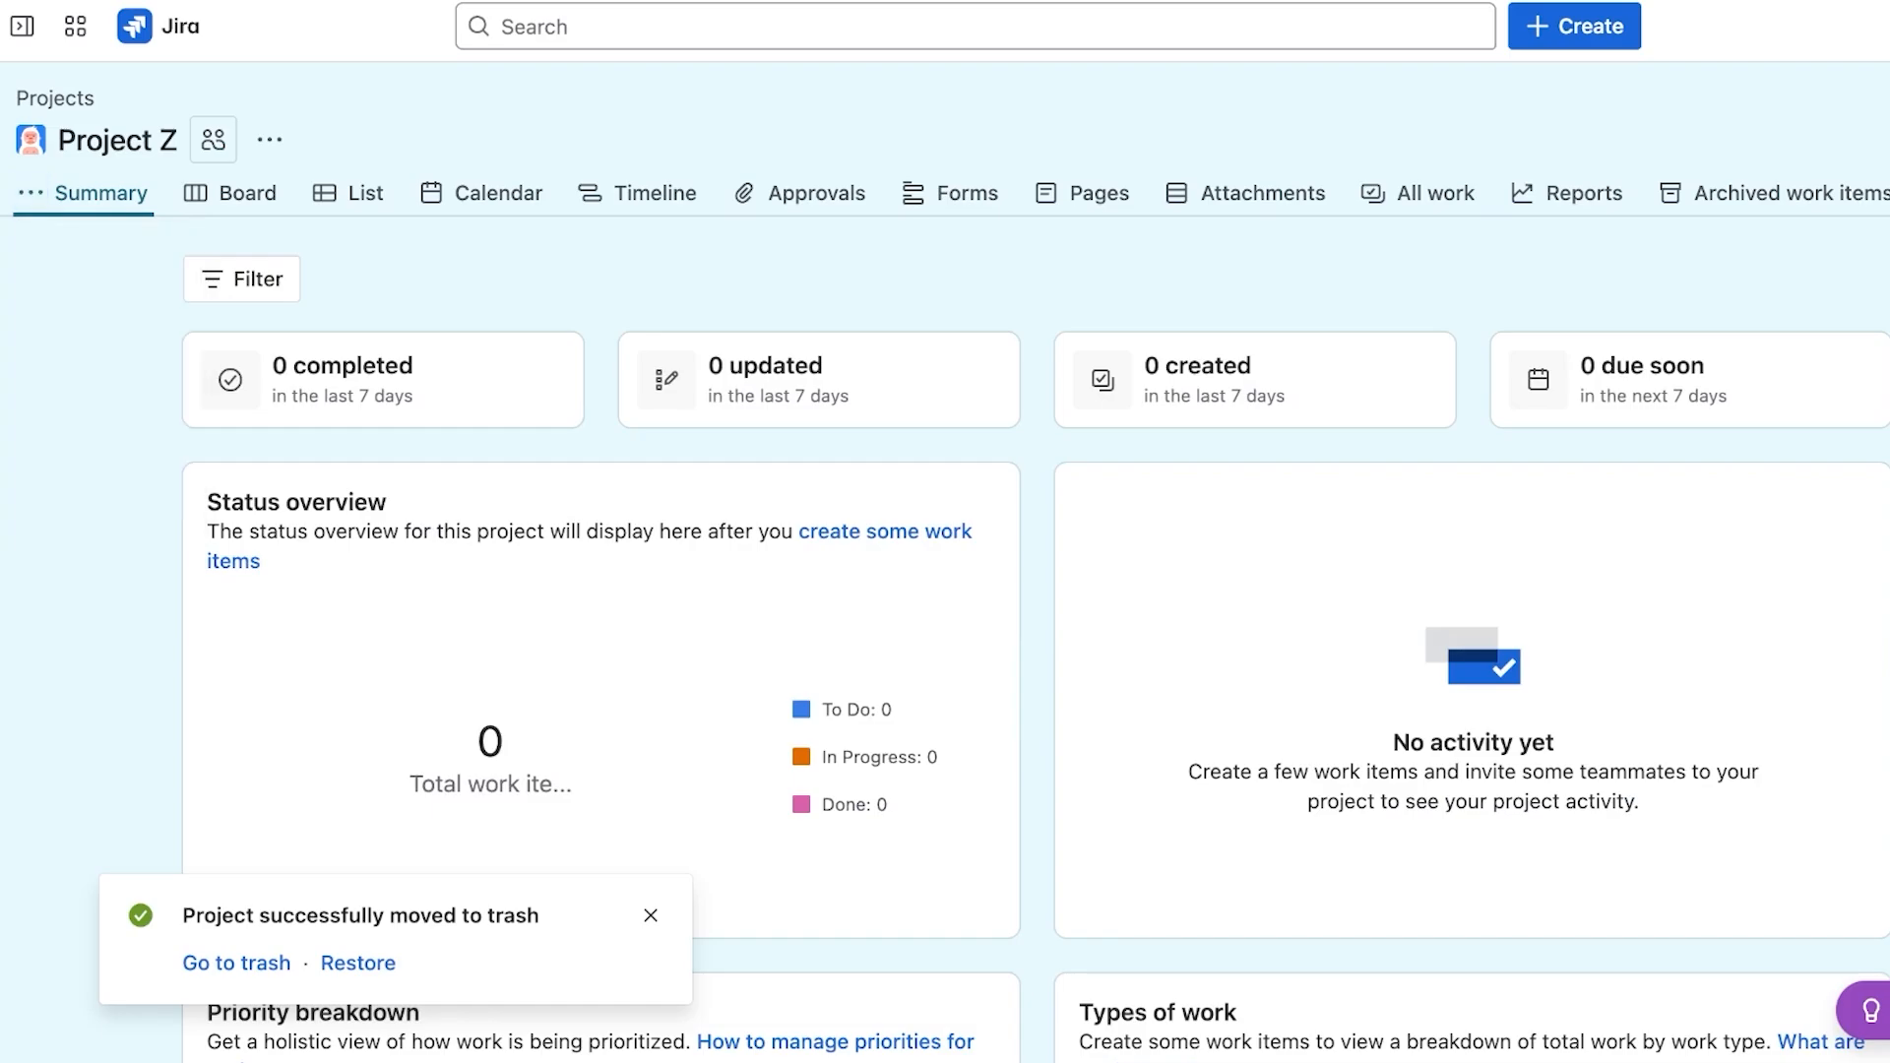
# - Review the Summary view's status overview, priority breakdown, types of work, team workload and related projects cards
pyautogui.scroll(-8, 1034, 640)
pyautogui.scroll(-3, 1034, 639)
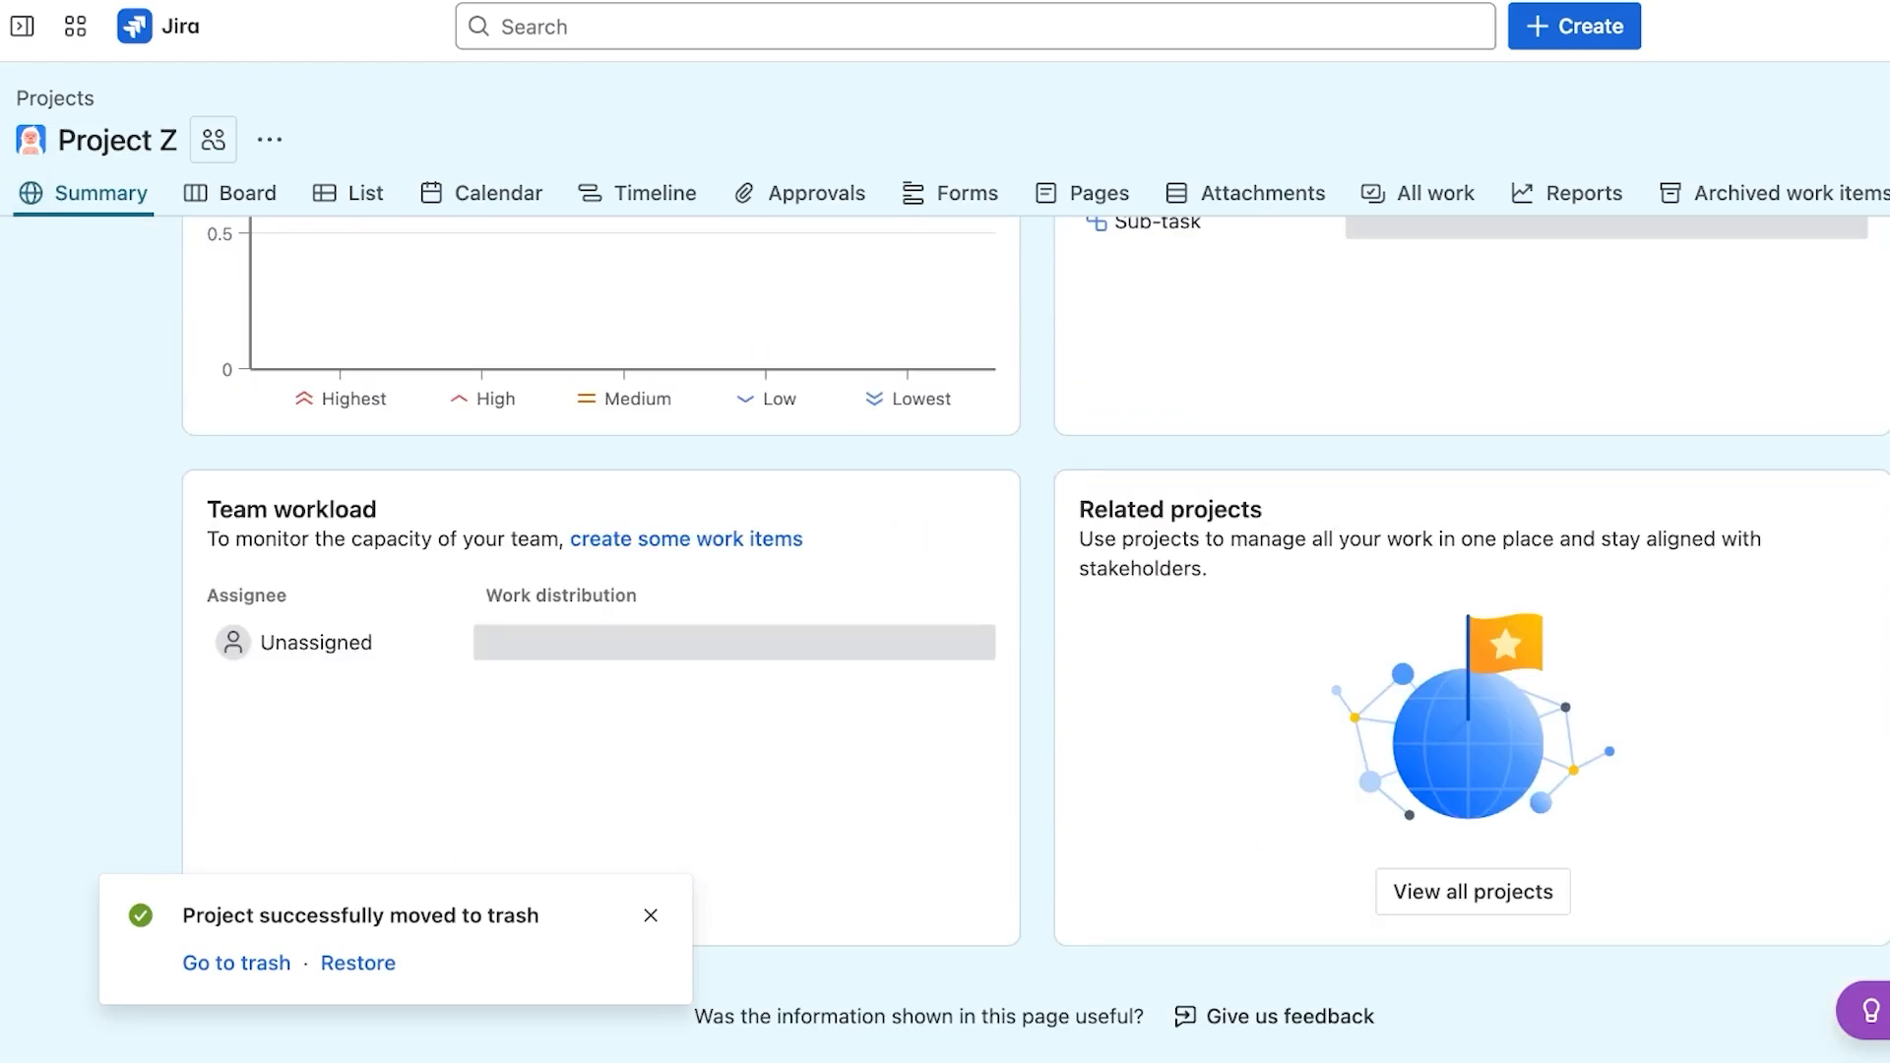
pyautogui.scroll(10, 1034, 640)
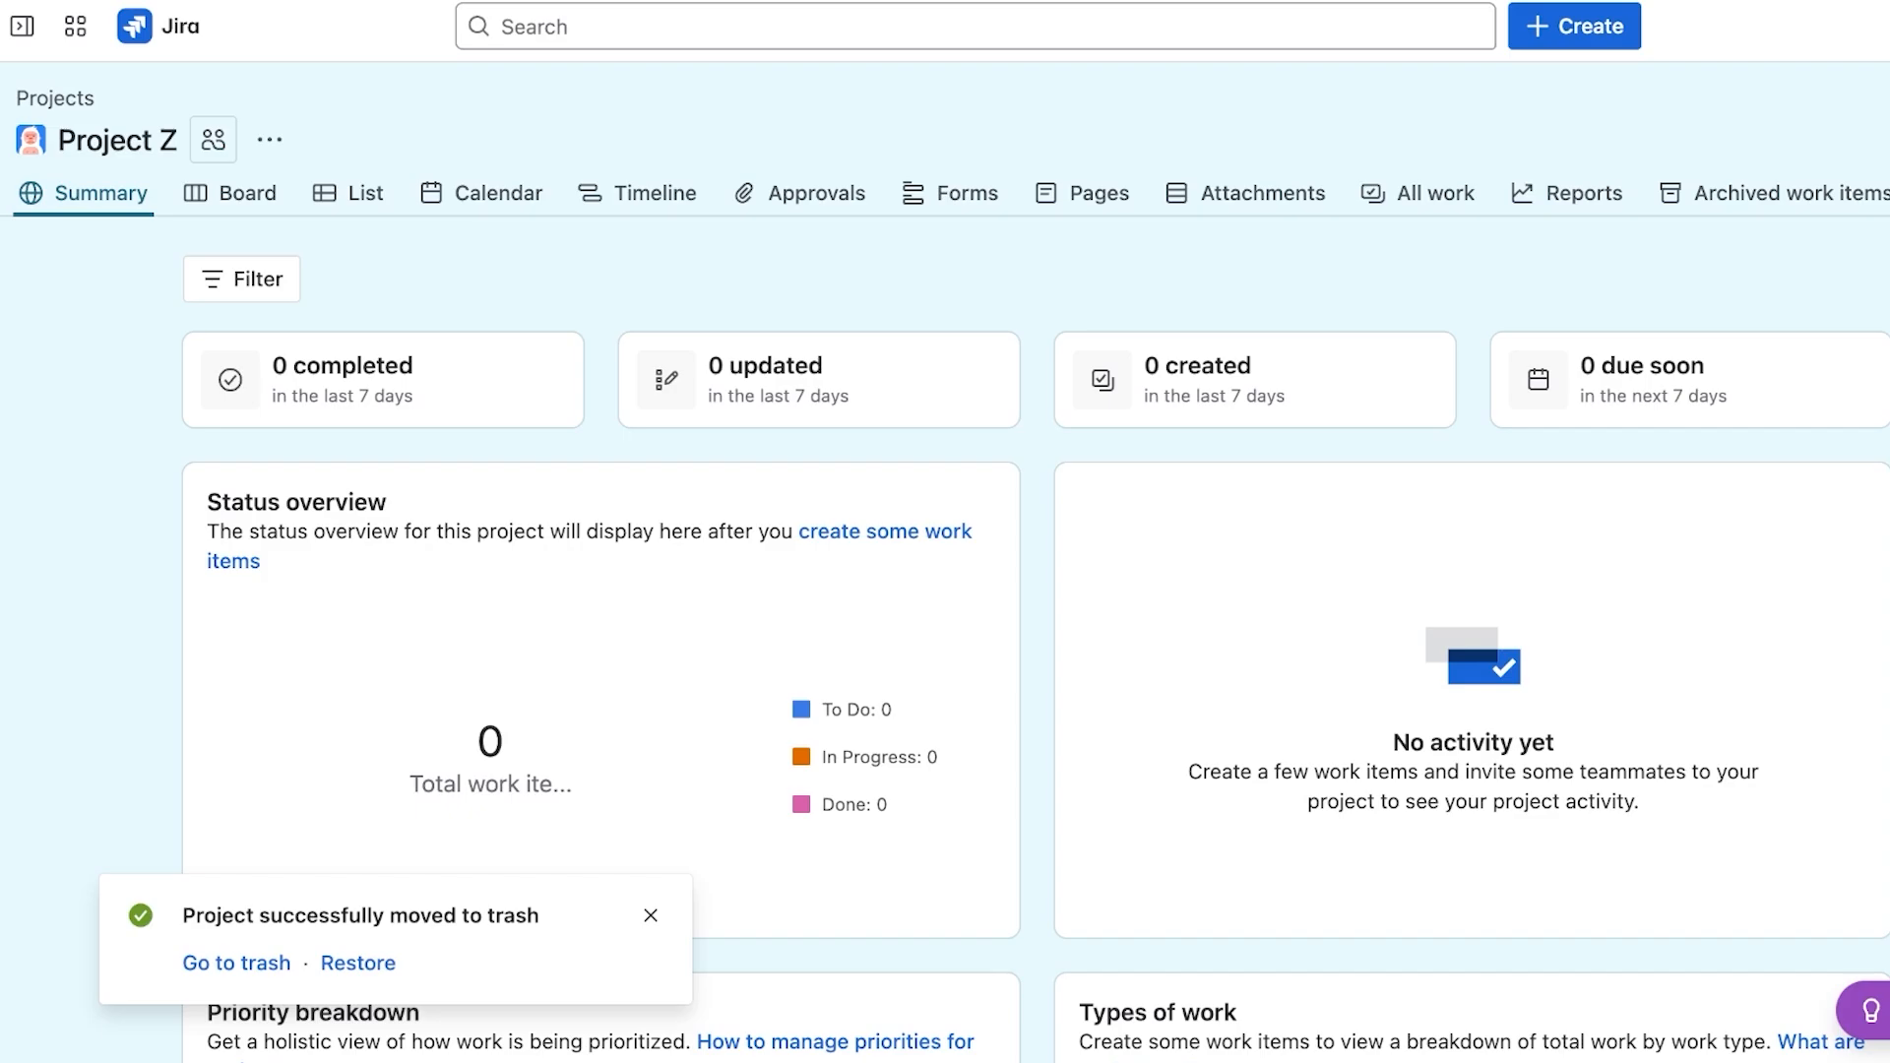
pyautogui.scroll(-4, 1034, 640)
pyautogui.scroll(2, 1034, 640)
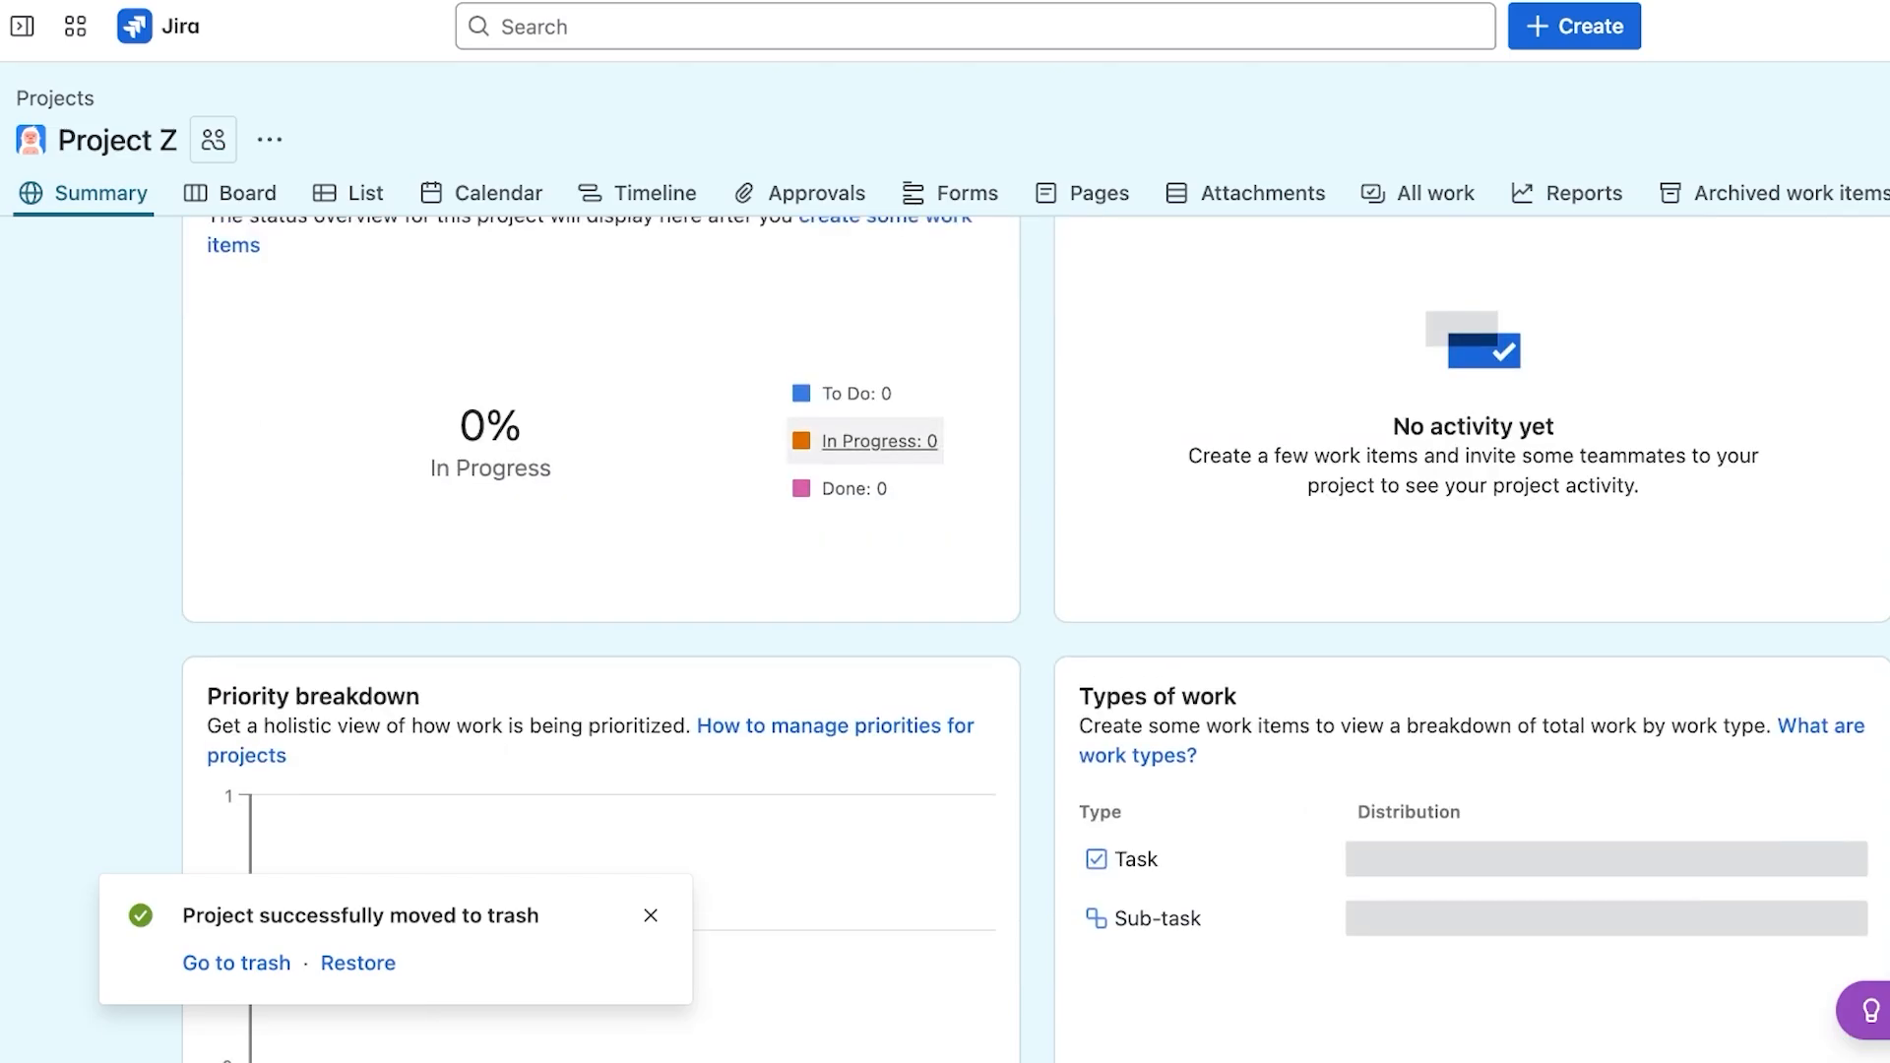
pyautogui.scroll(-4, 1034, 640)
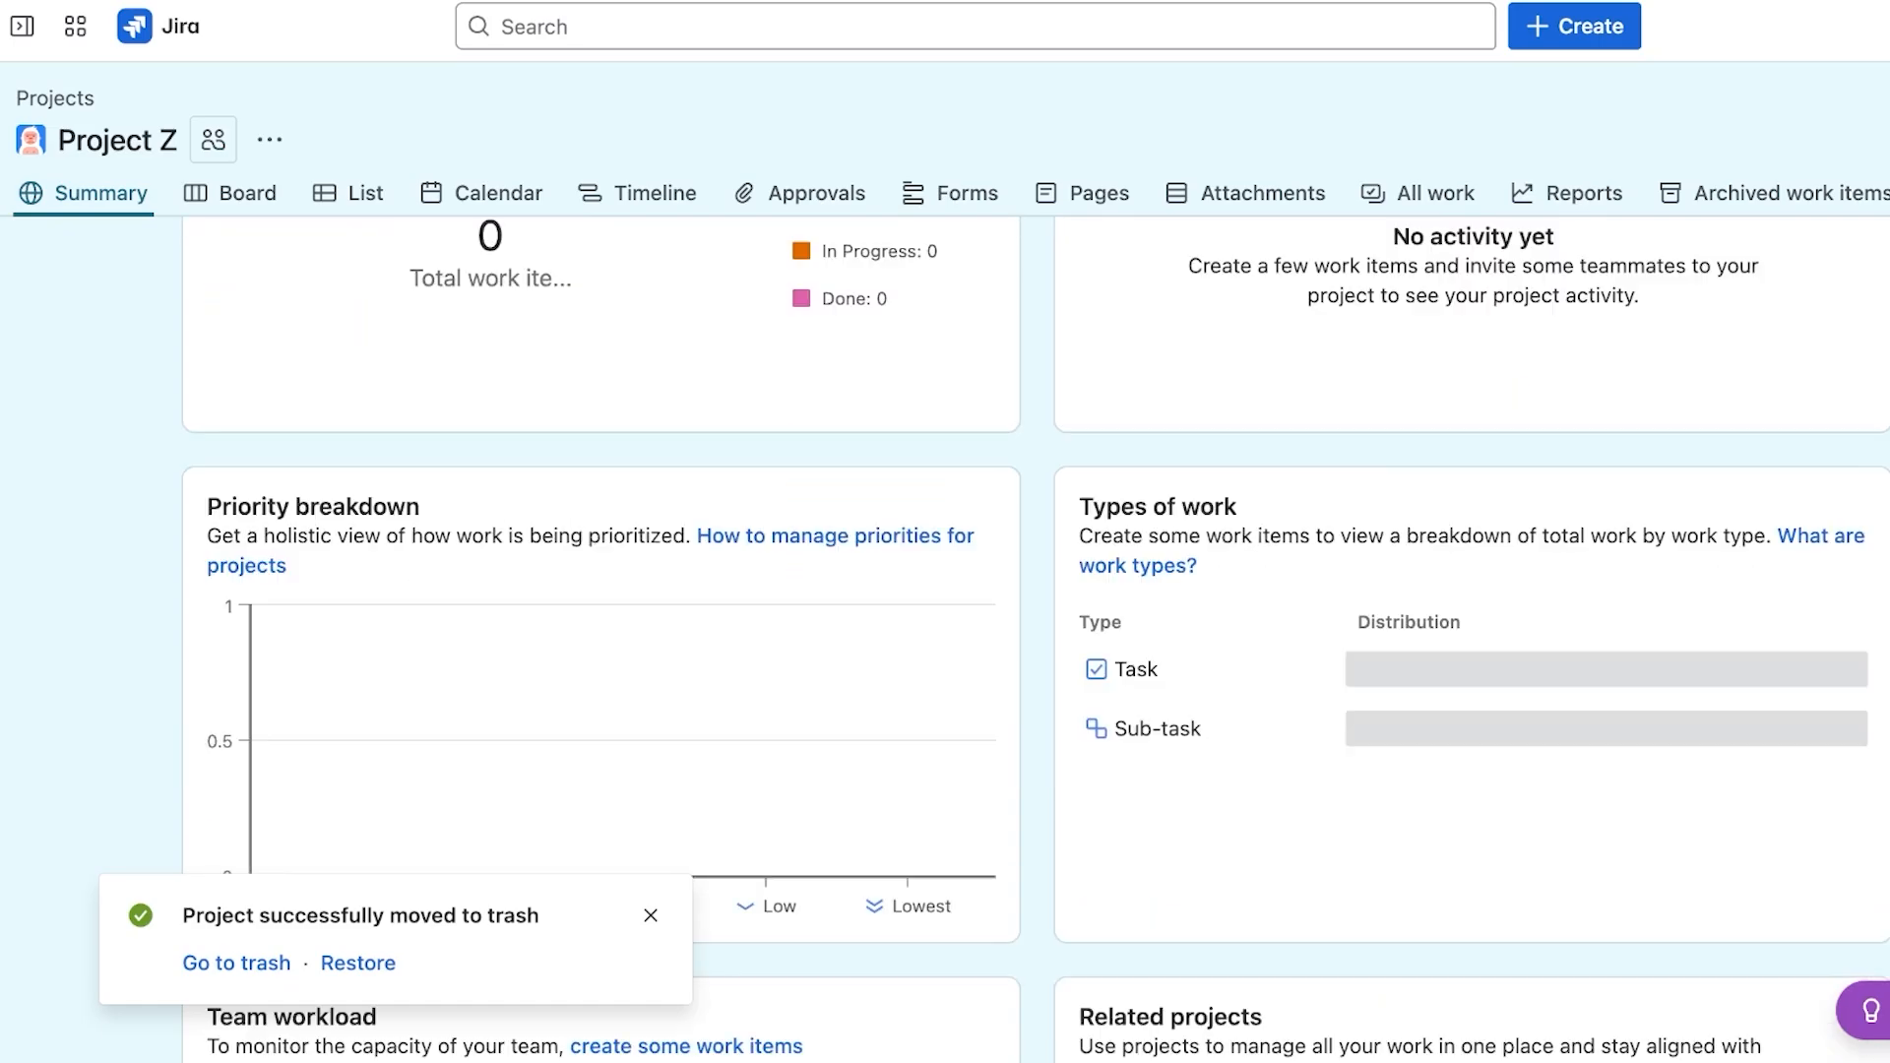
pyautogui.scroll(-5, 611, 591)
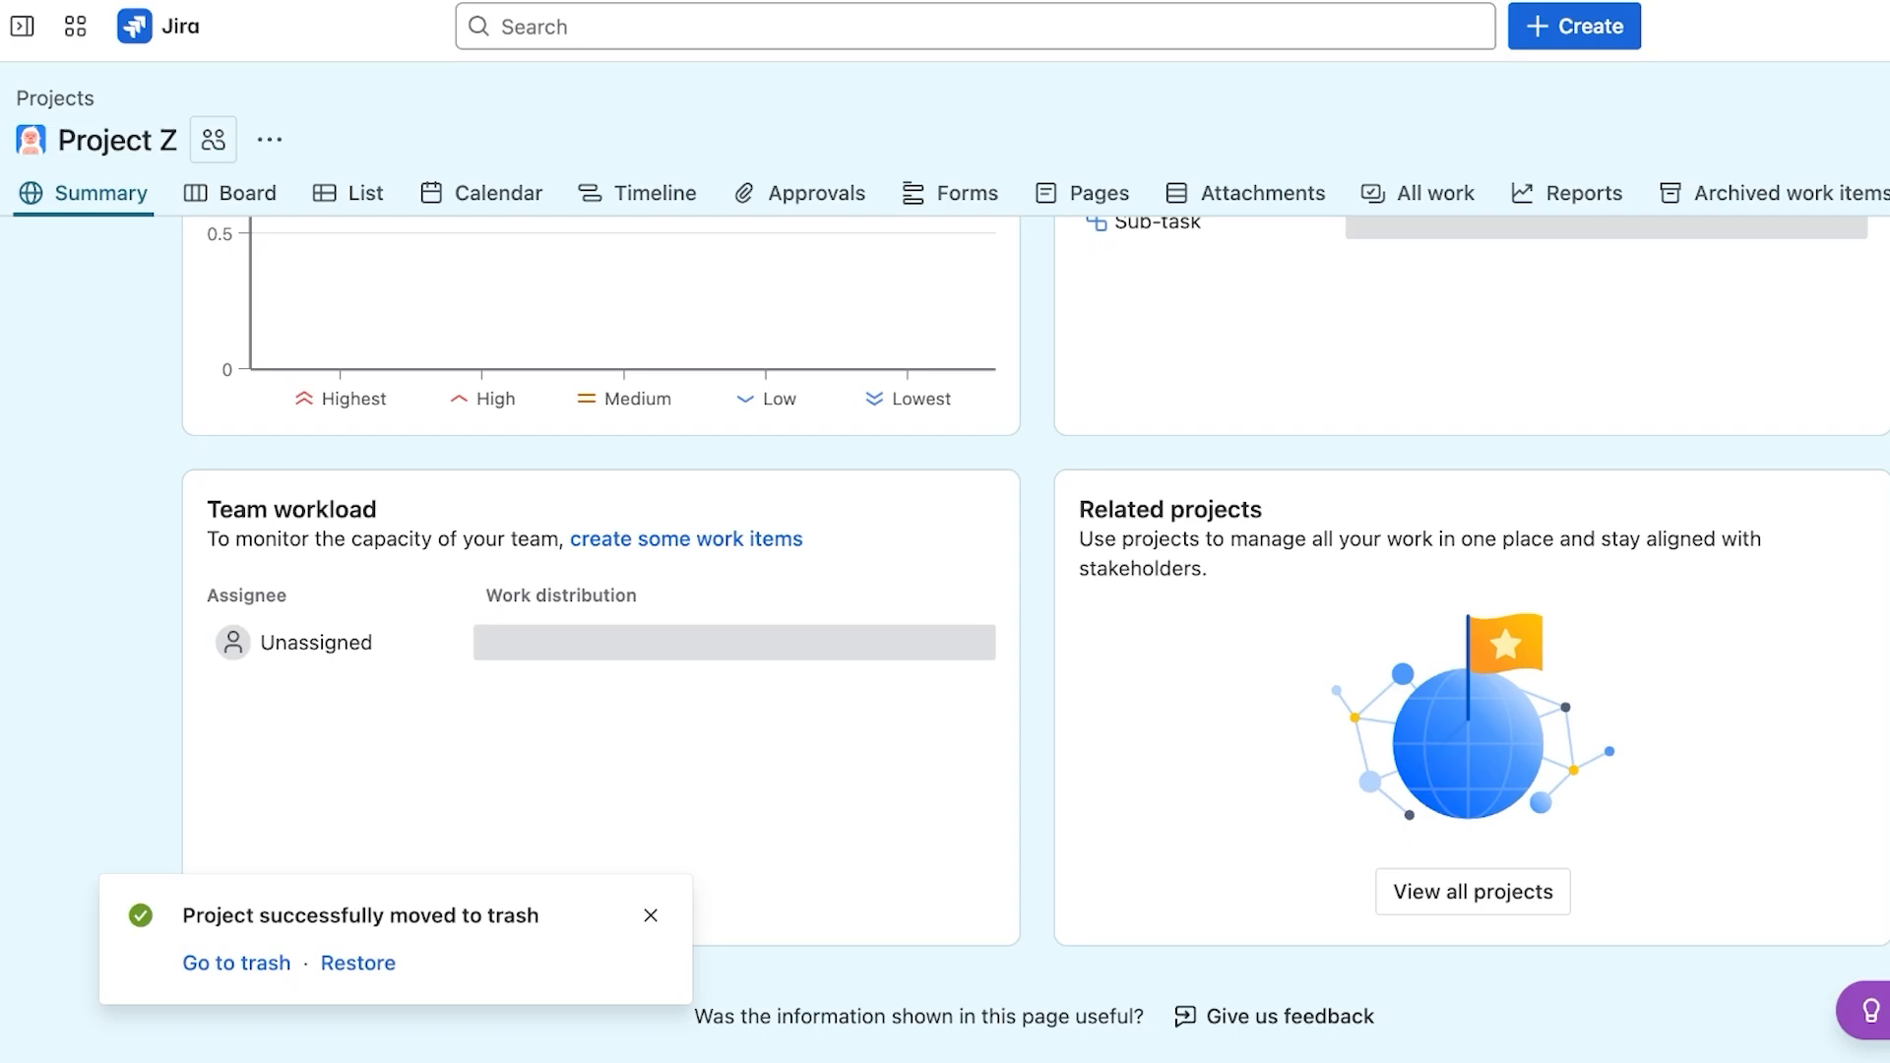
pyautogui.scroll(10, 610, 590)
# - Check which views can be added to the project navigation and remove the Summary view from it
pyautogui.click(31, 192)
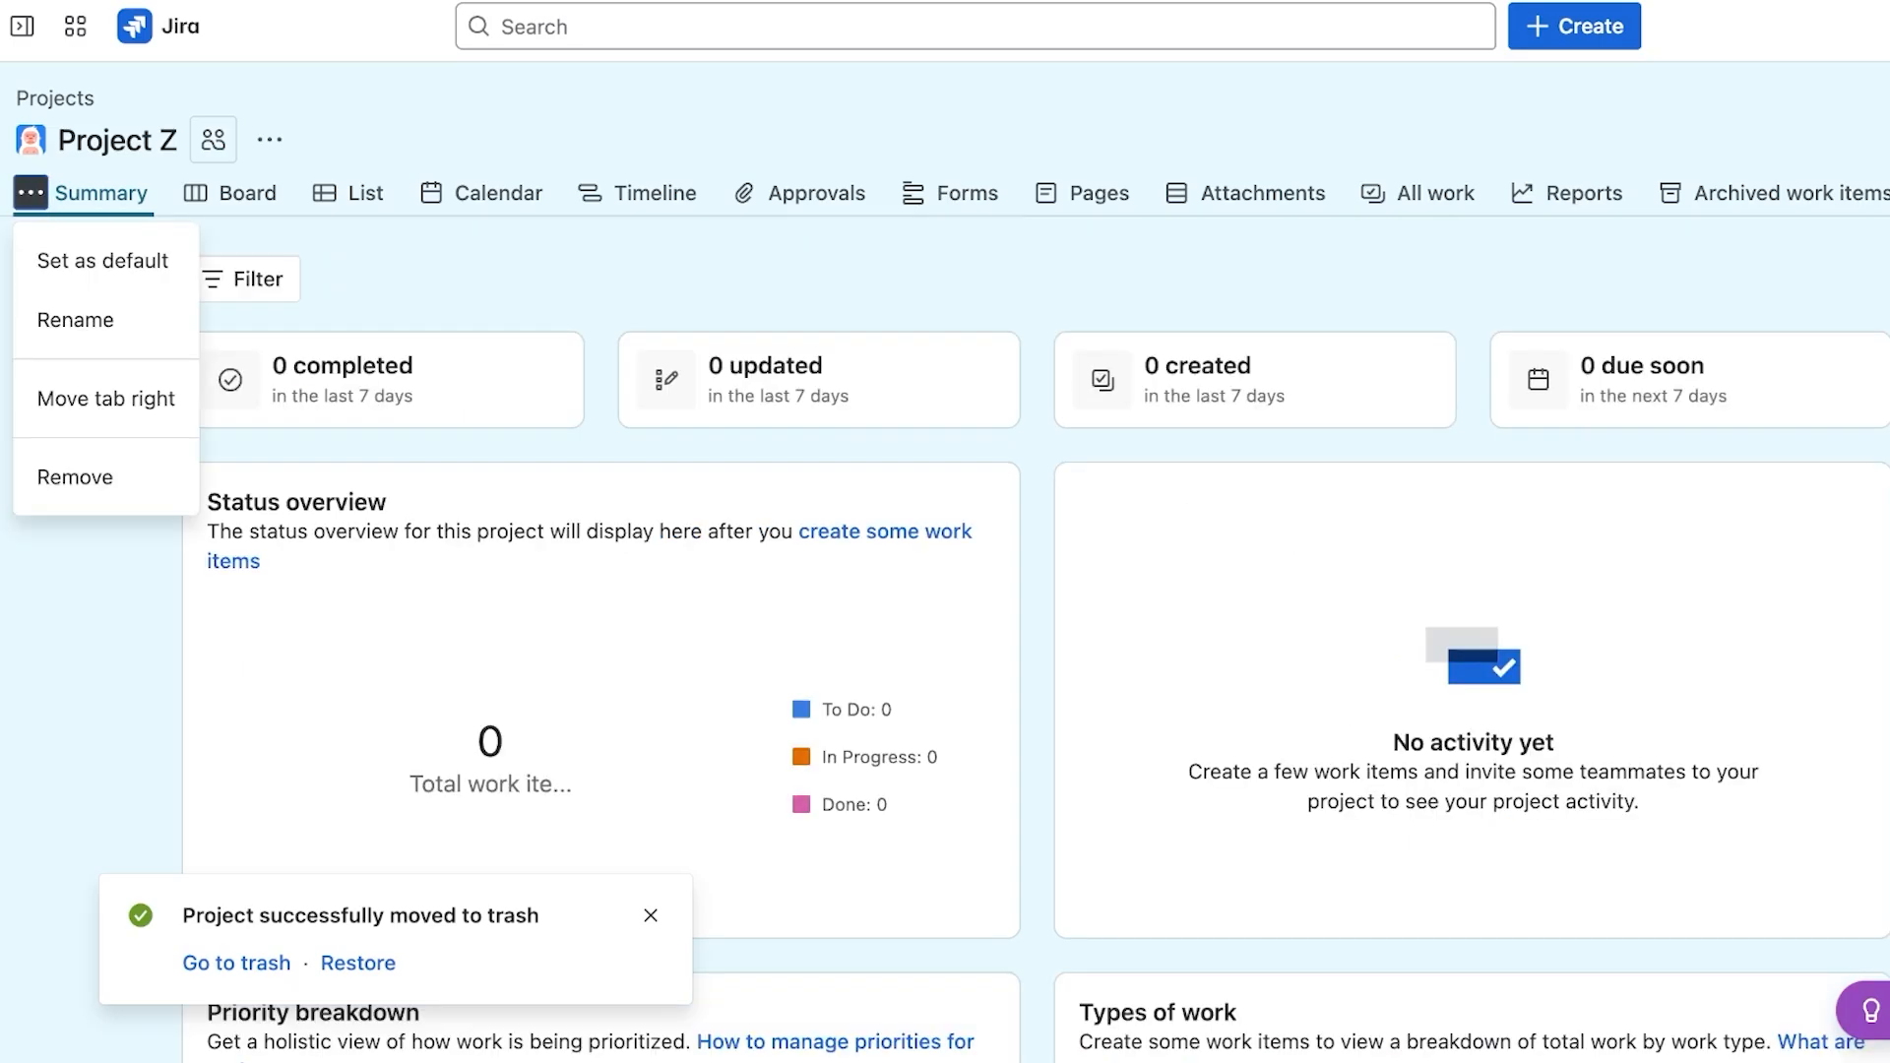
pyautogui.click(31, 191)
pyautogui.click(1887, 193)
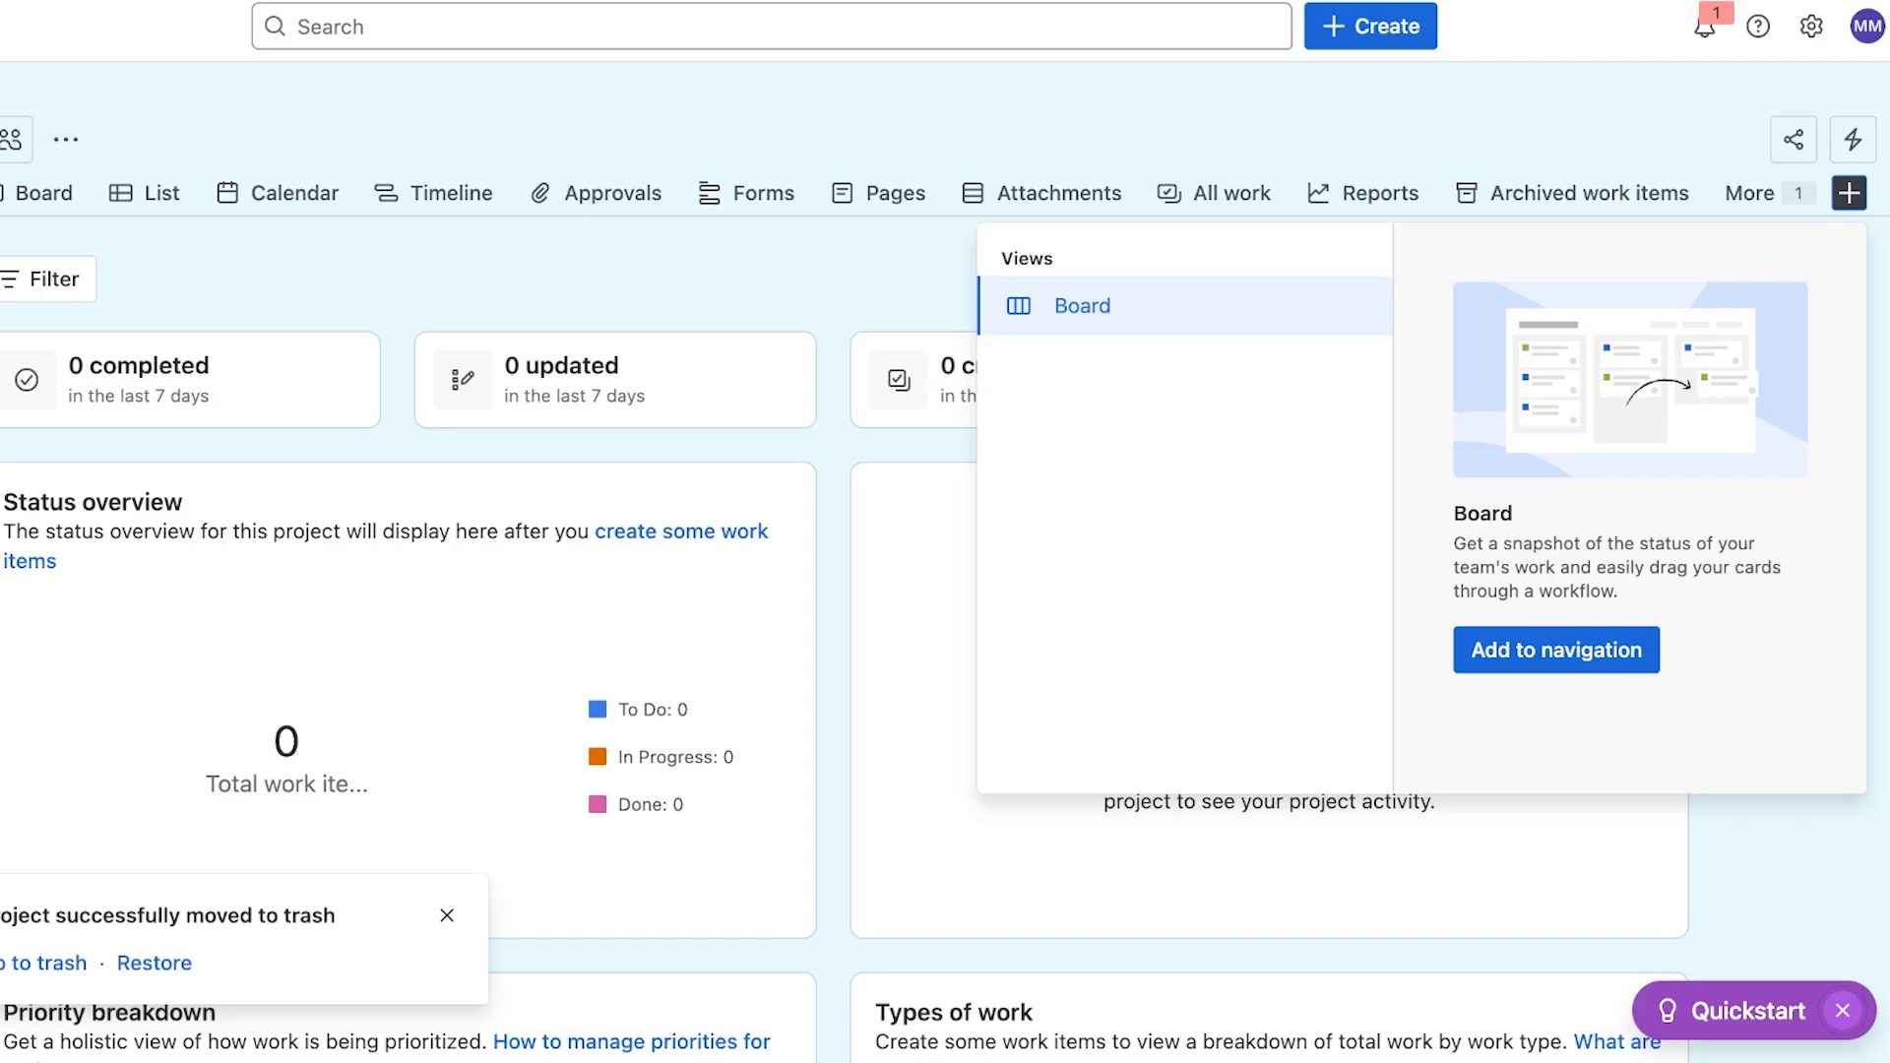
pyautogui.press('Escape')
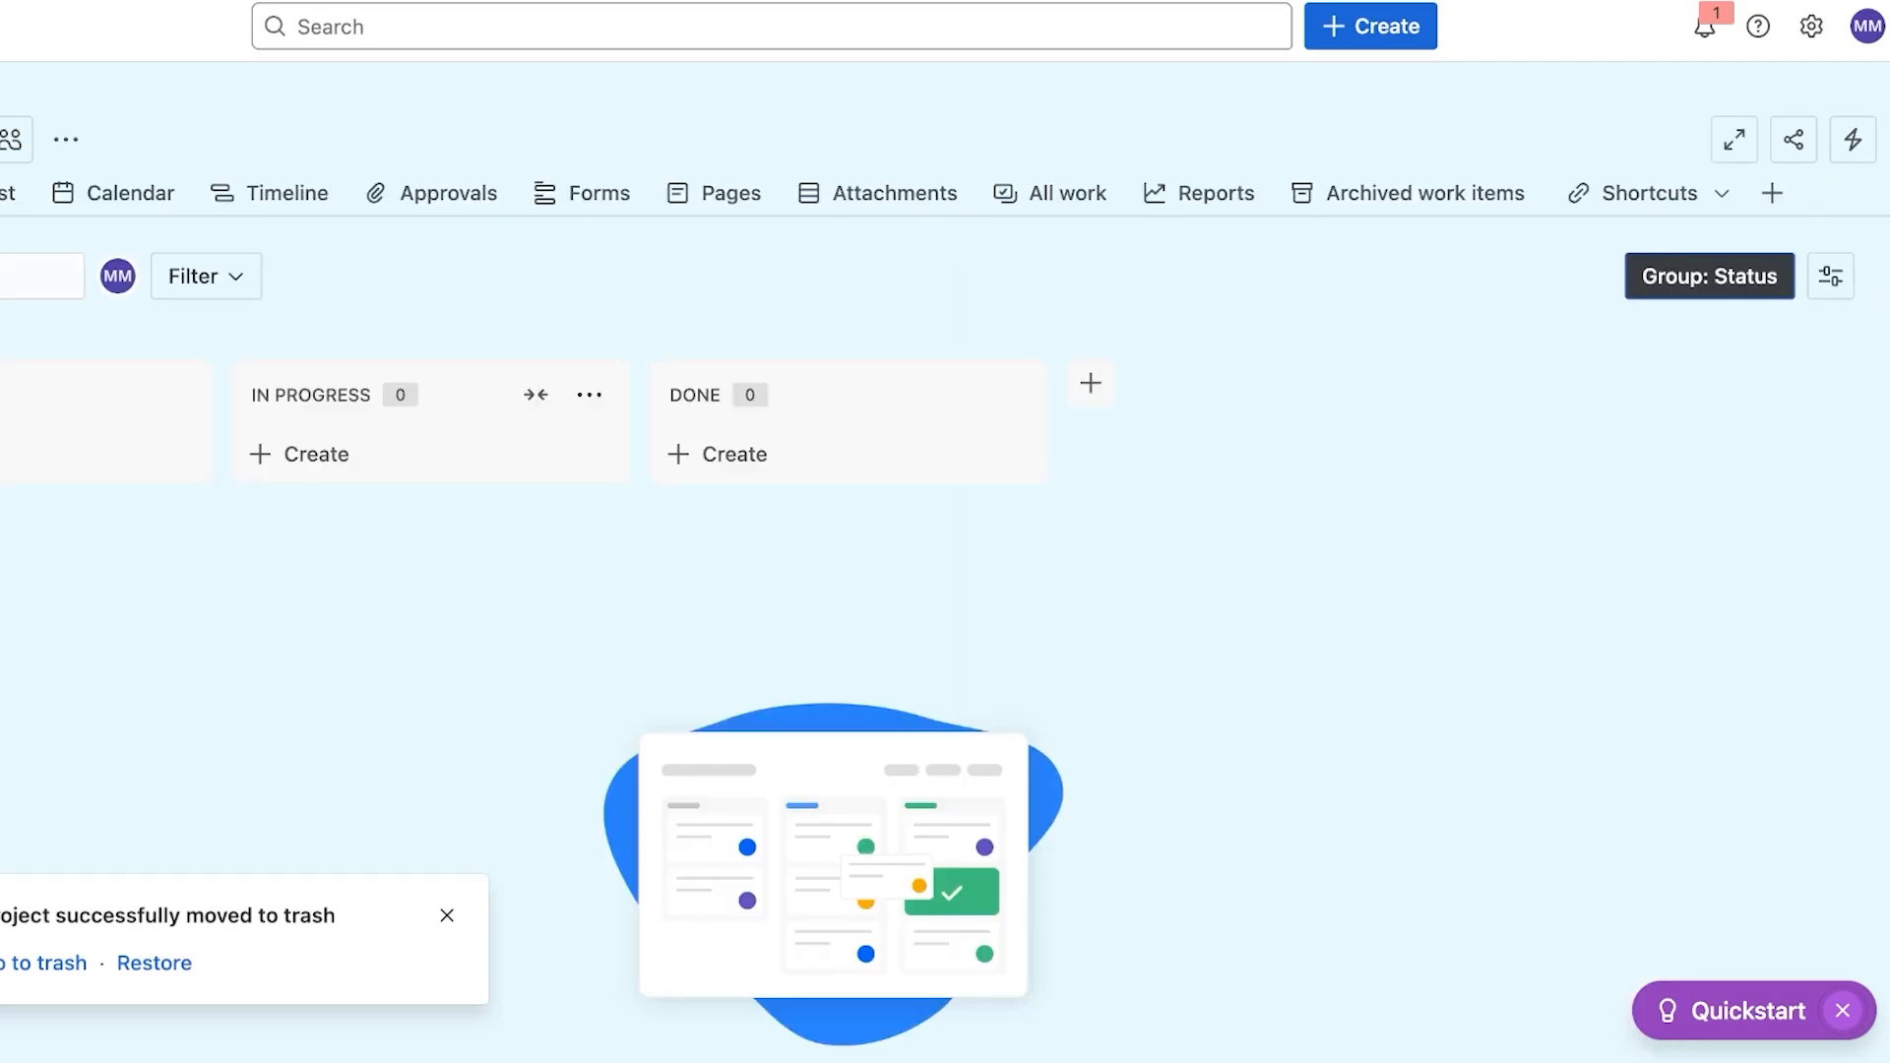
# - Add the Summary view to the project navigation and move it to the first position, before Board
pyautogui.click(1772, 193)
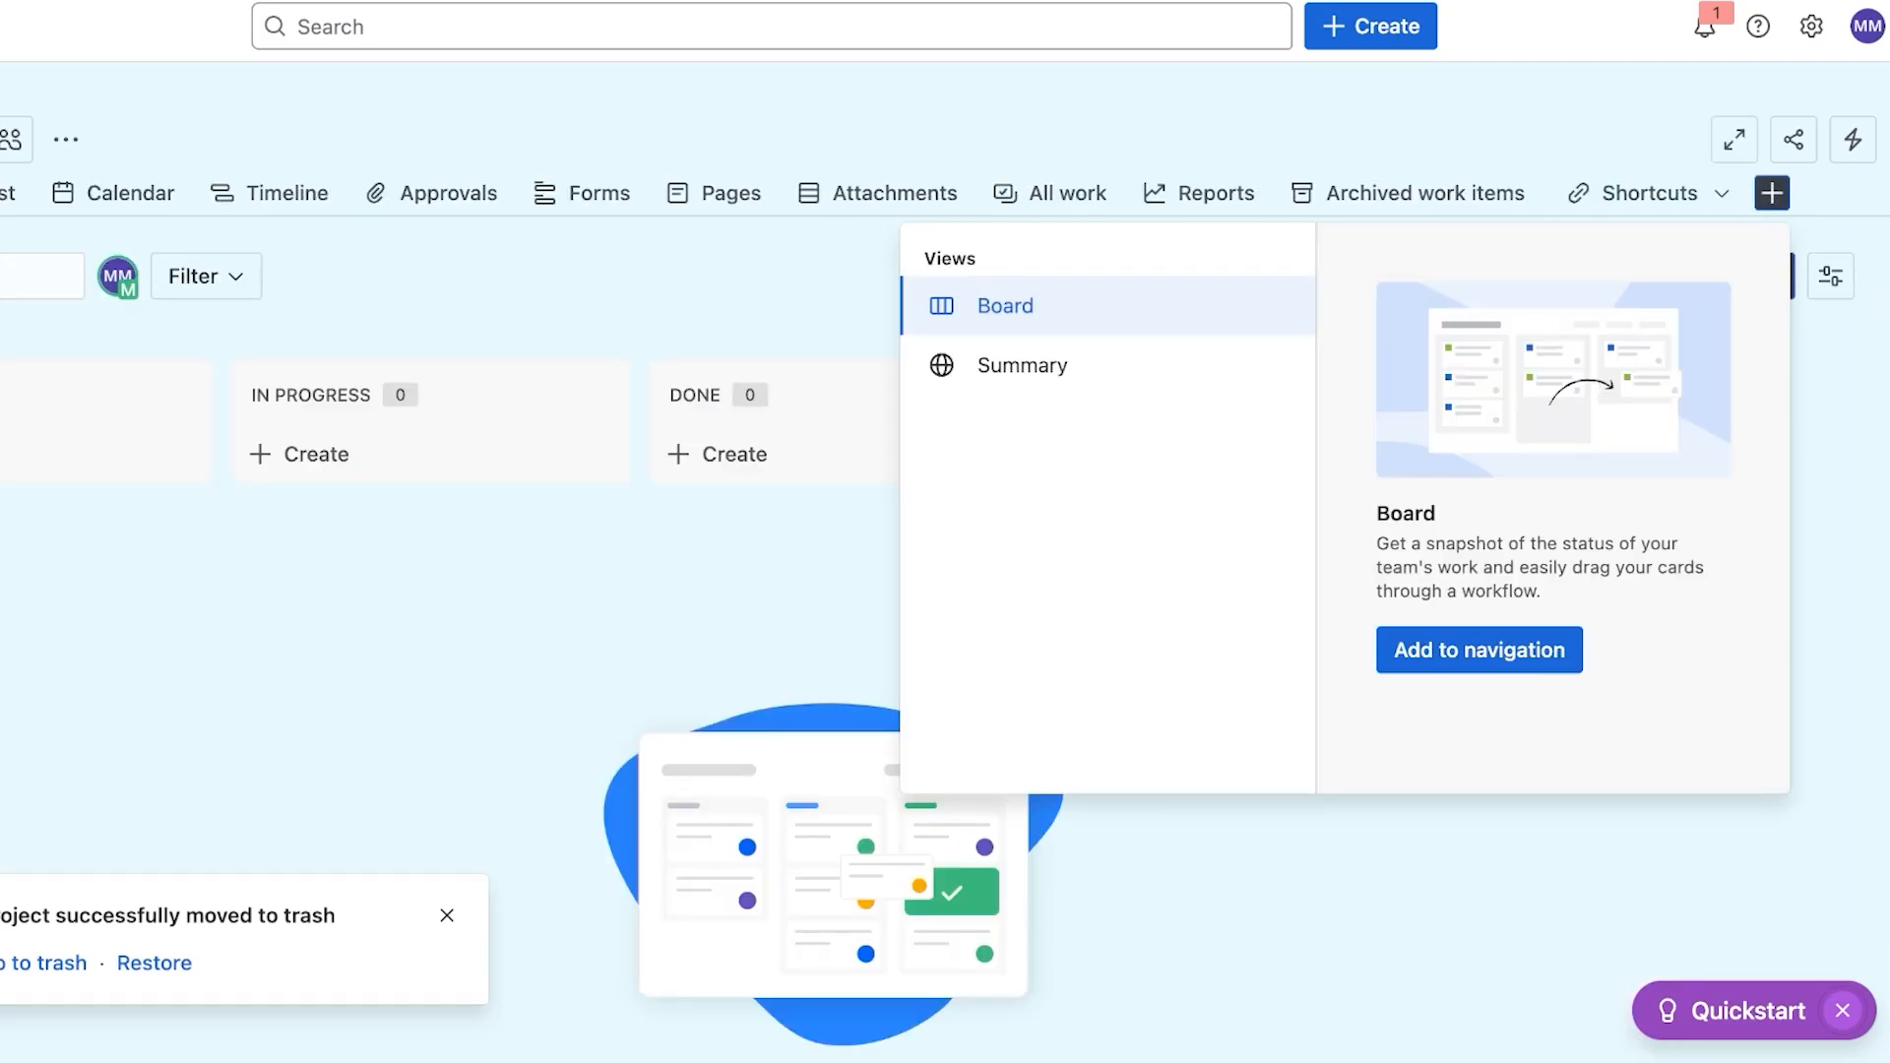
pyautogui.click(1022, 365)
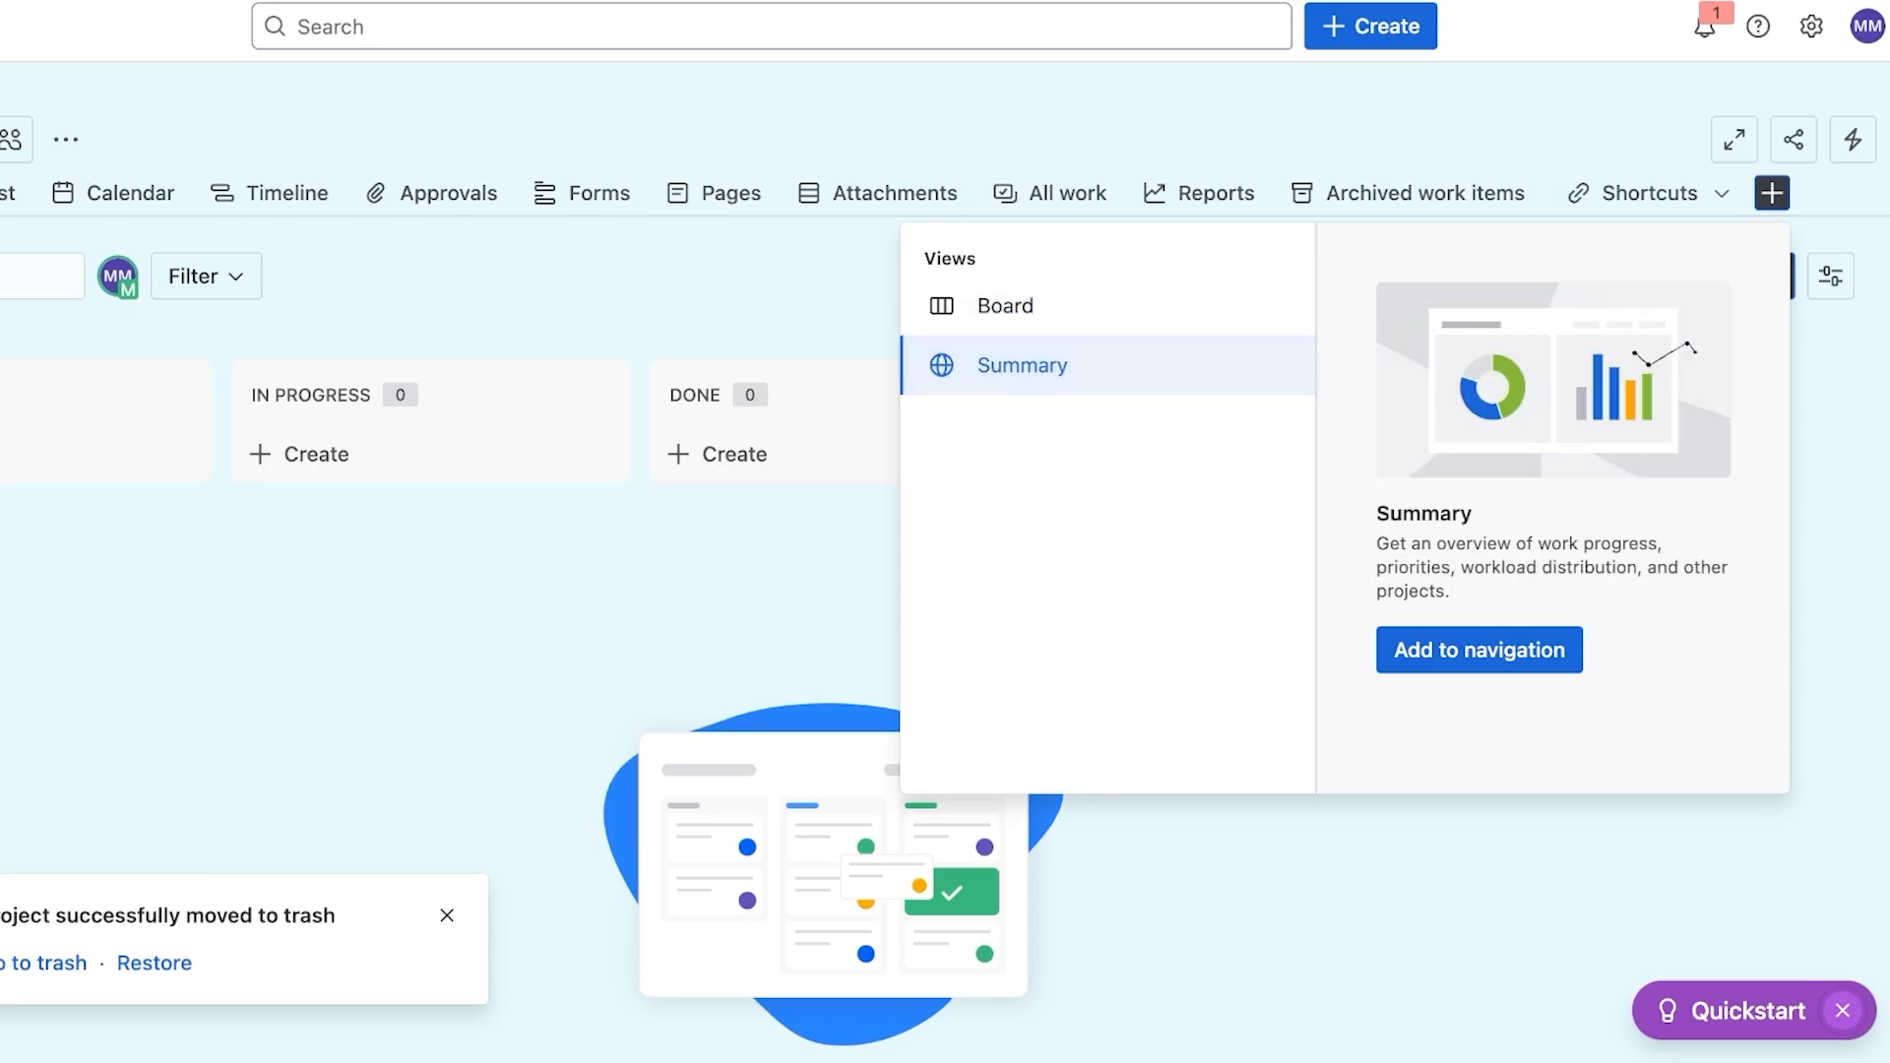
pyautogui.click(1478, 650)
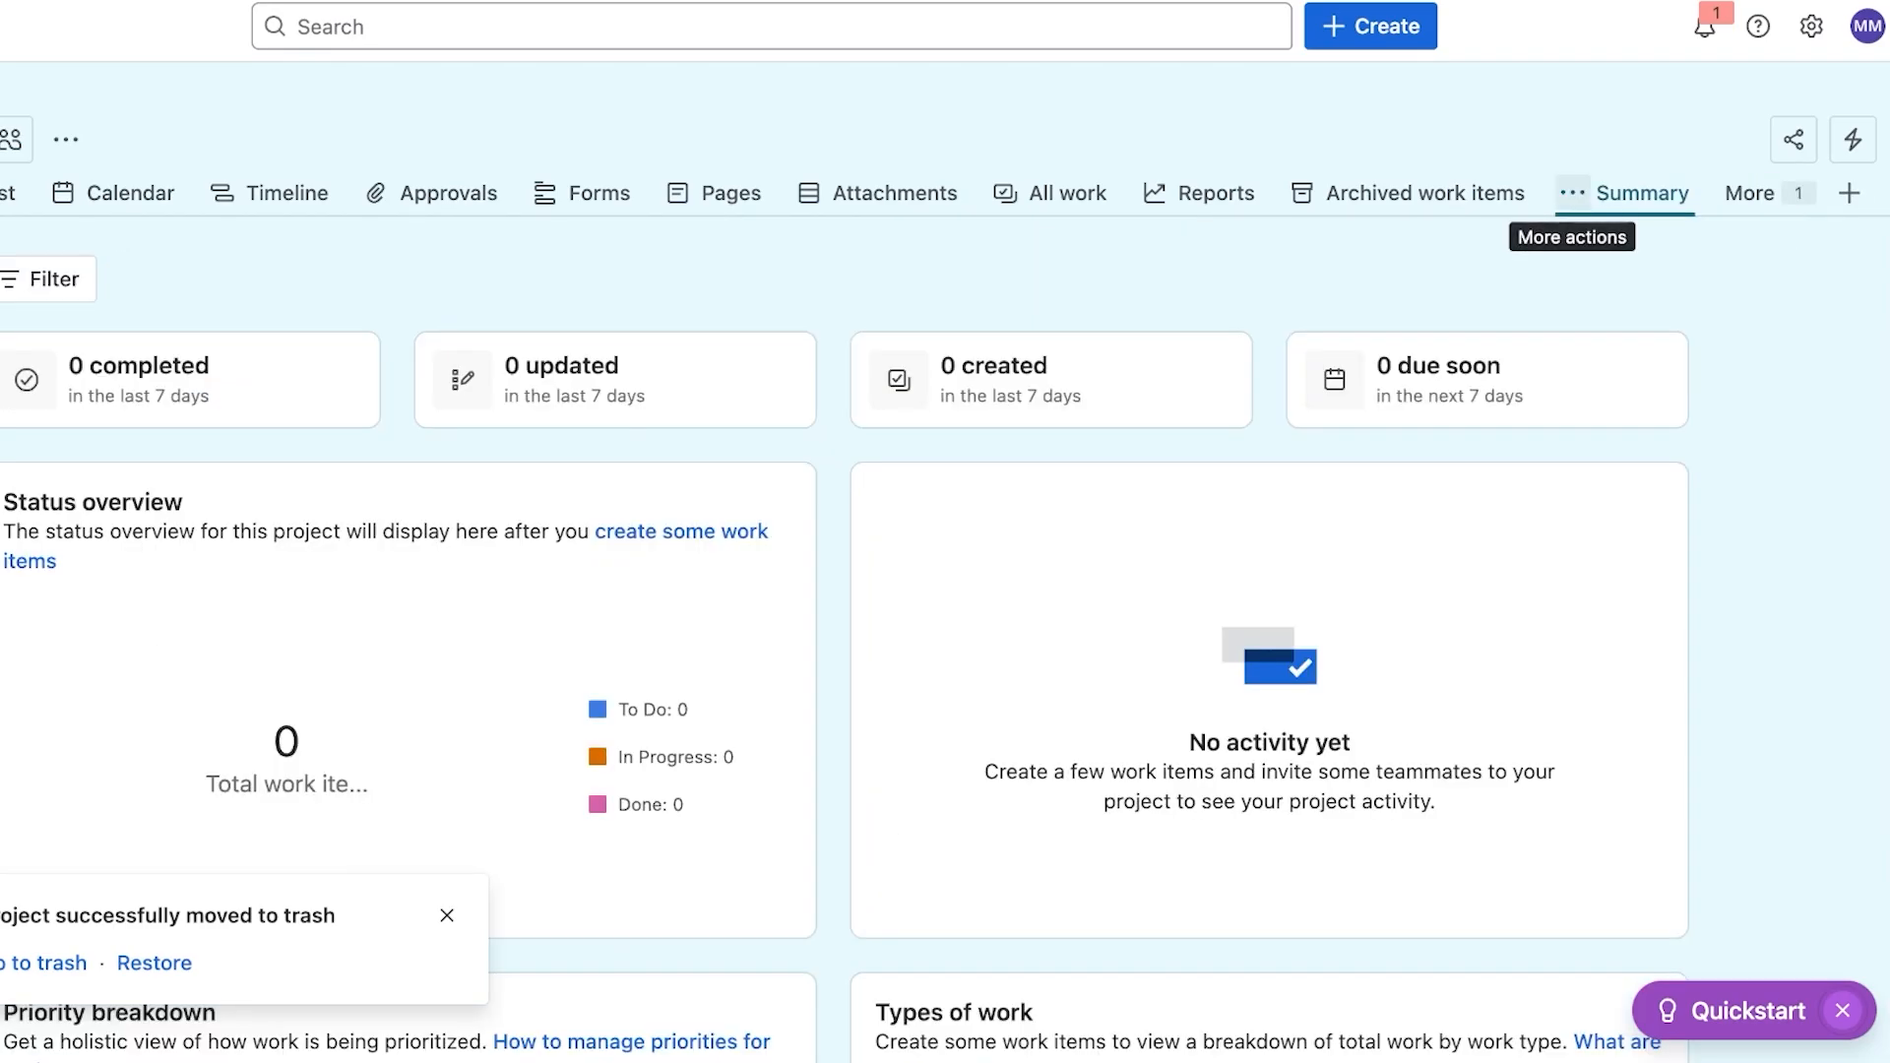
pyautogui.moveTo(1572, 192); pyautogui.dragTo(20, 193)
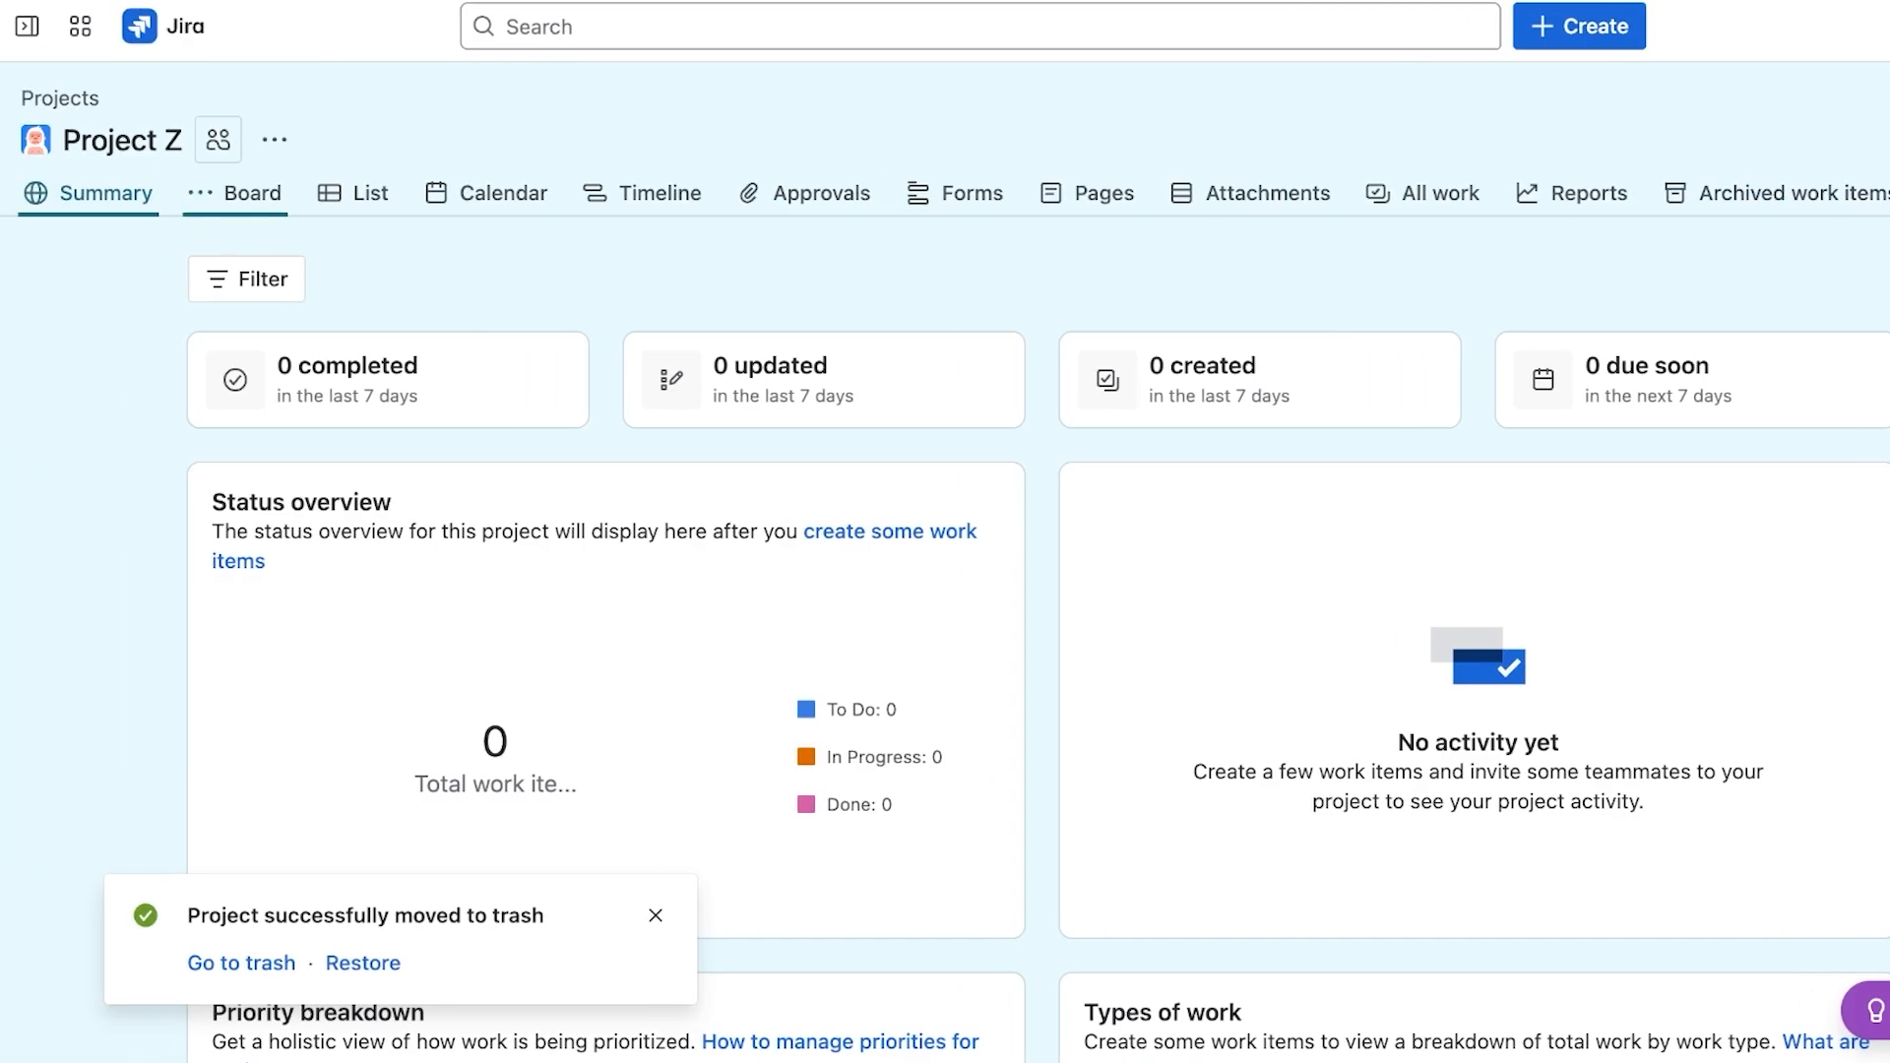
# - Examine the Summary view's cards and the filter fields available for it, such as Assignee, Due date and Priority
pyautogui.scroll(-7, 950, 423)
pyautogui.scroll(7, 950, 423)
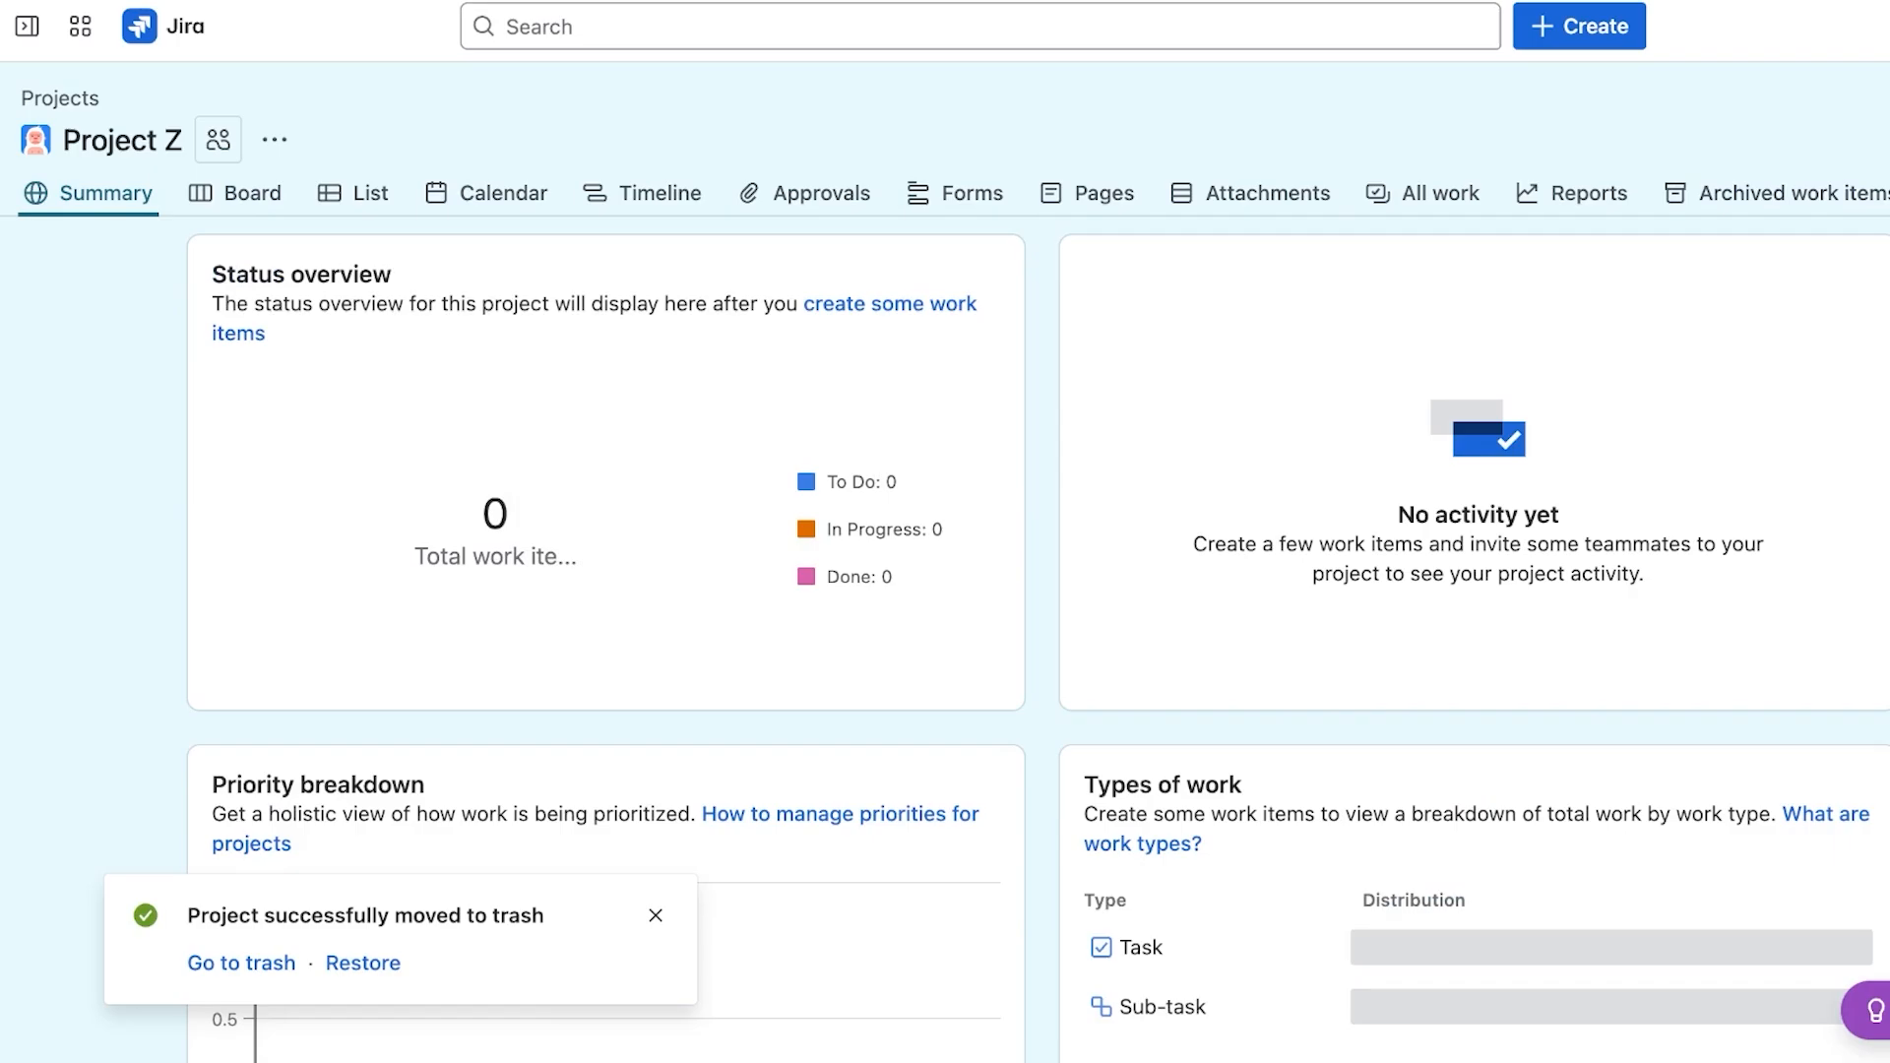
pyautogui.click(246, 280)
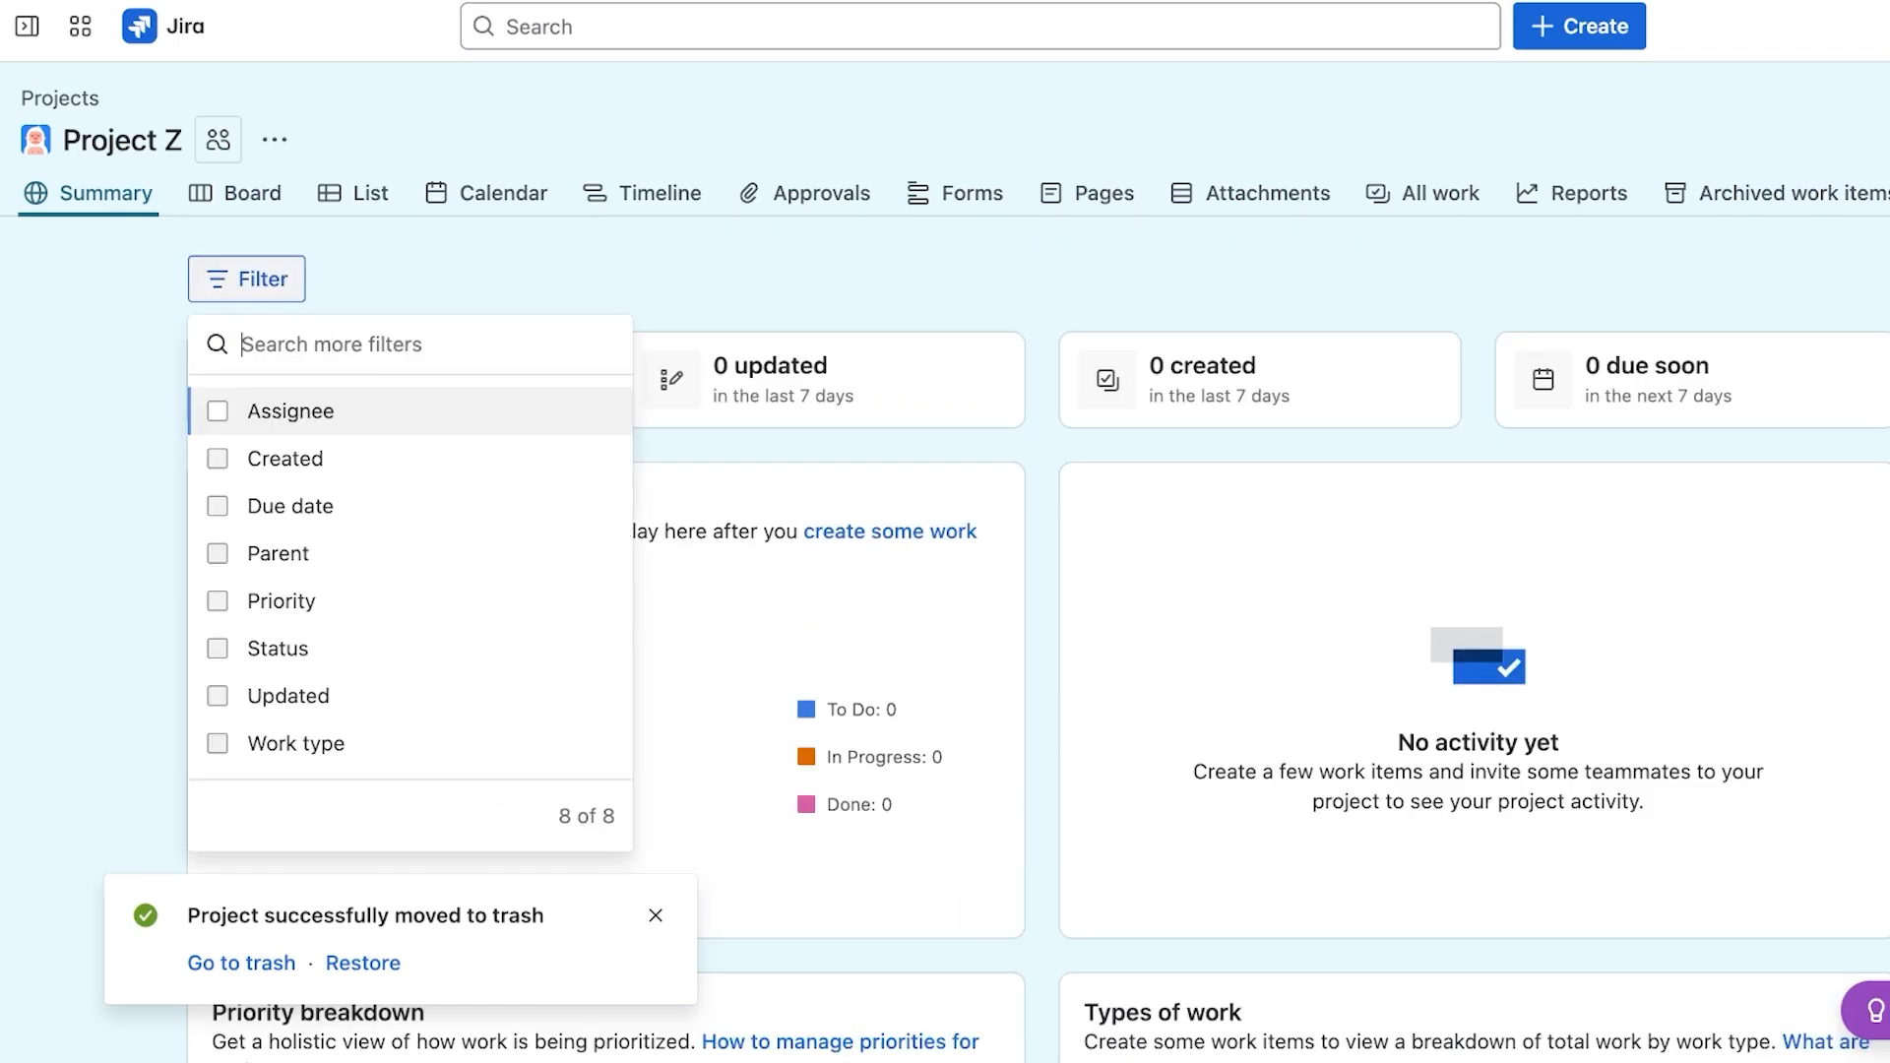
pyautogui.press('Down')
pyautogui.press('Up')
pyautogui.press('Up')
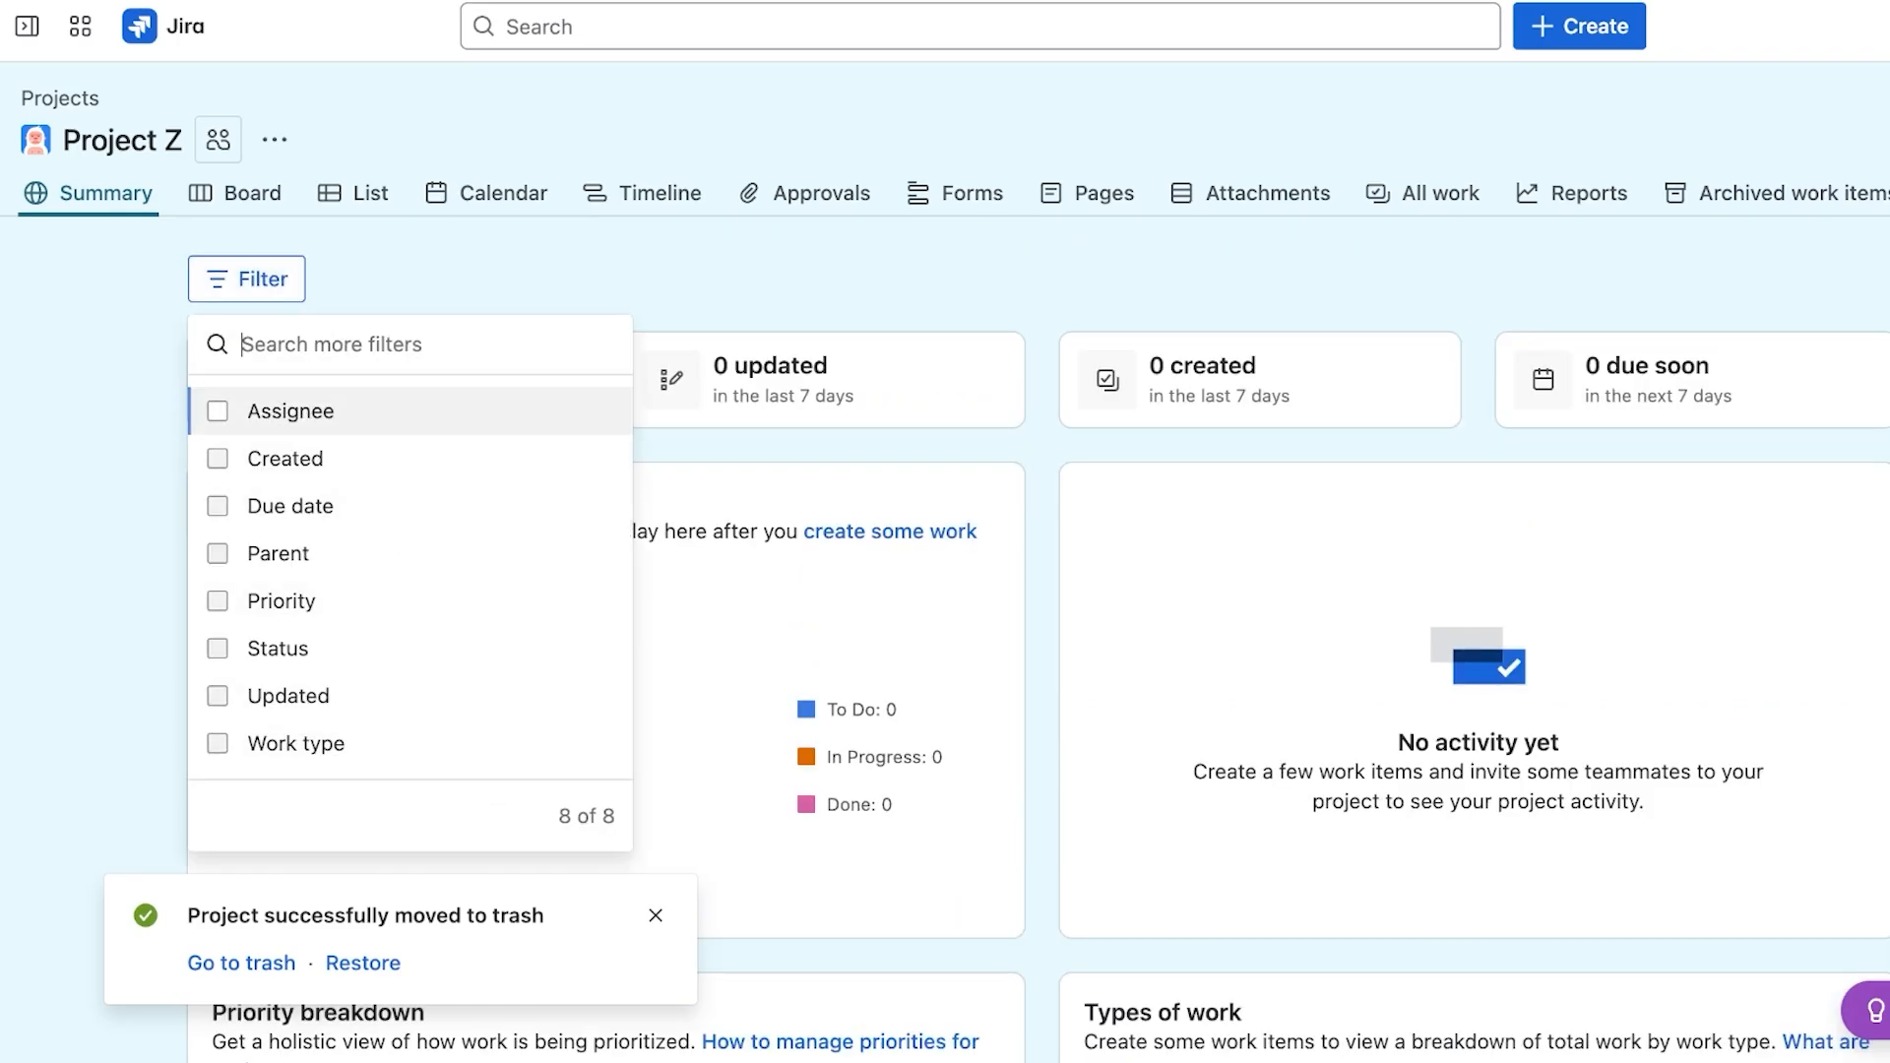
pyautogui.press('Down')
pyautogui.press('Down')
pyautogui.press('Up')
pyautogui.press('Down')
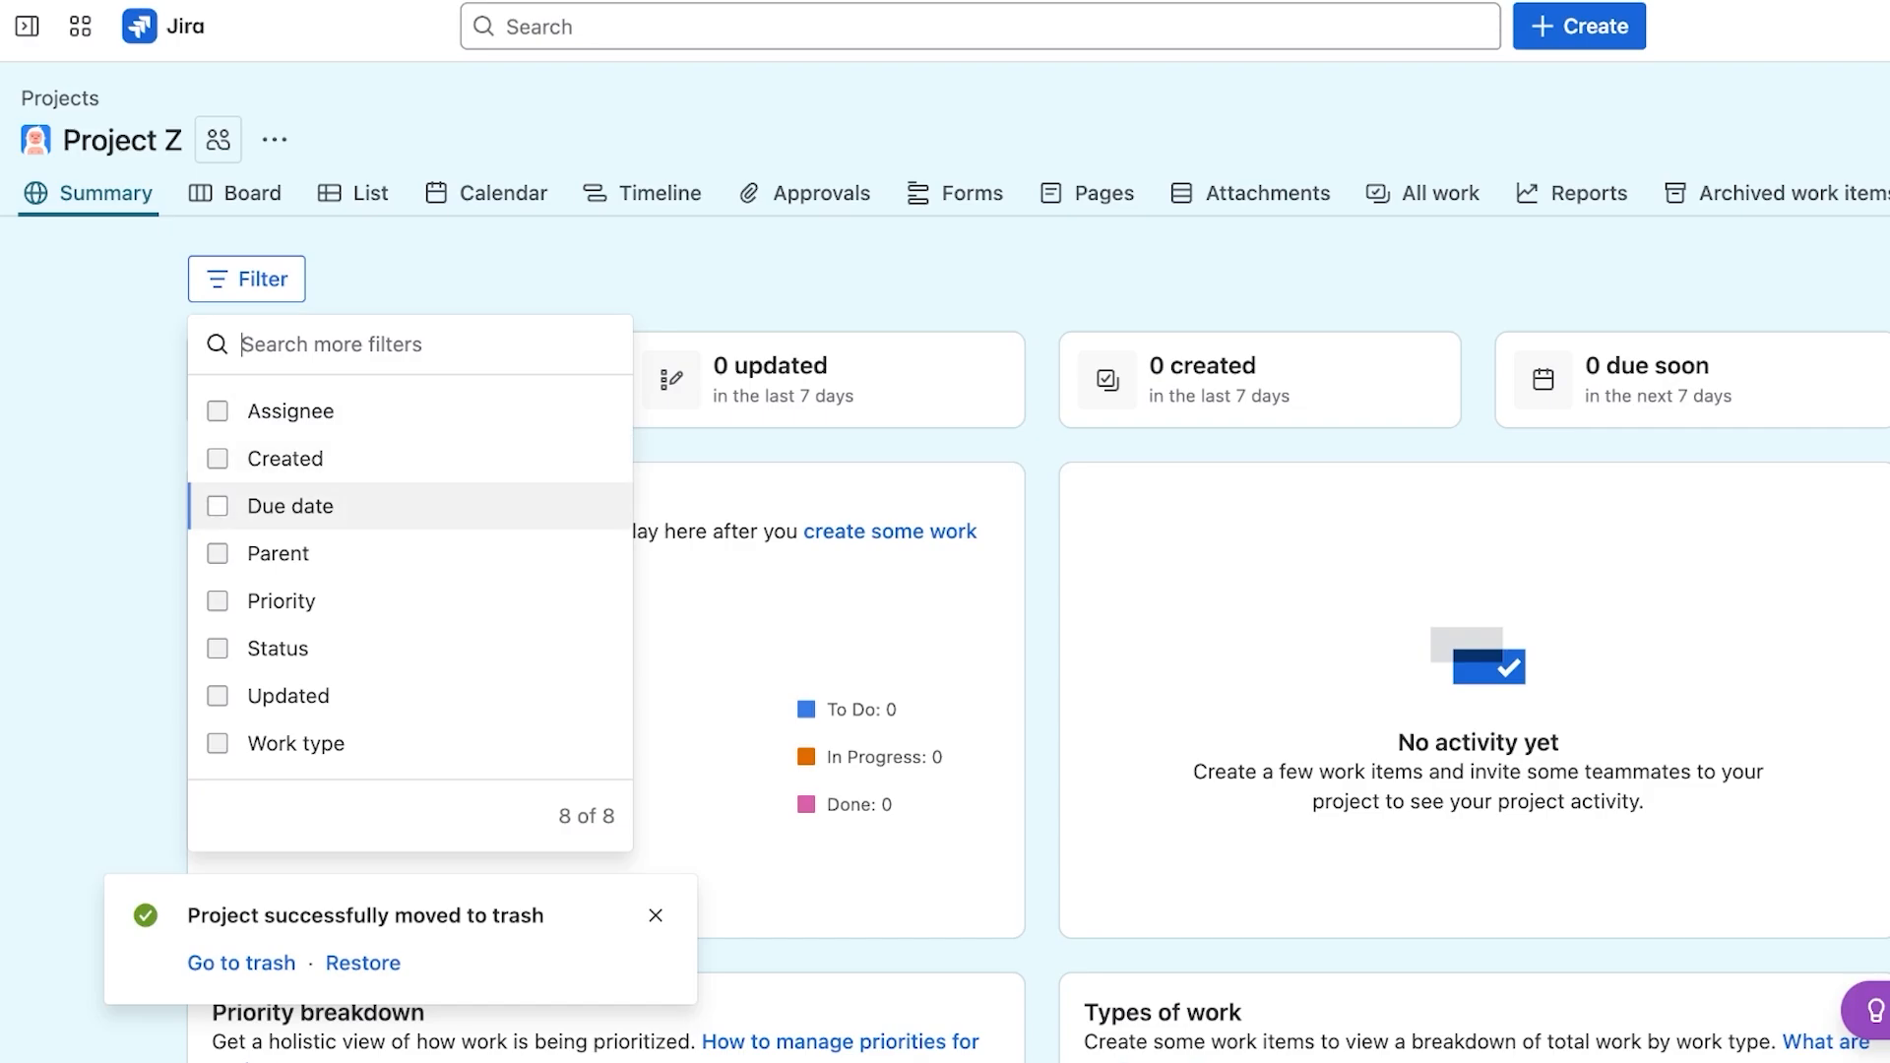
pyautogui.press('Down')
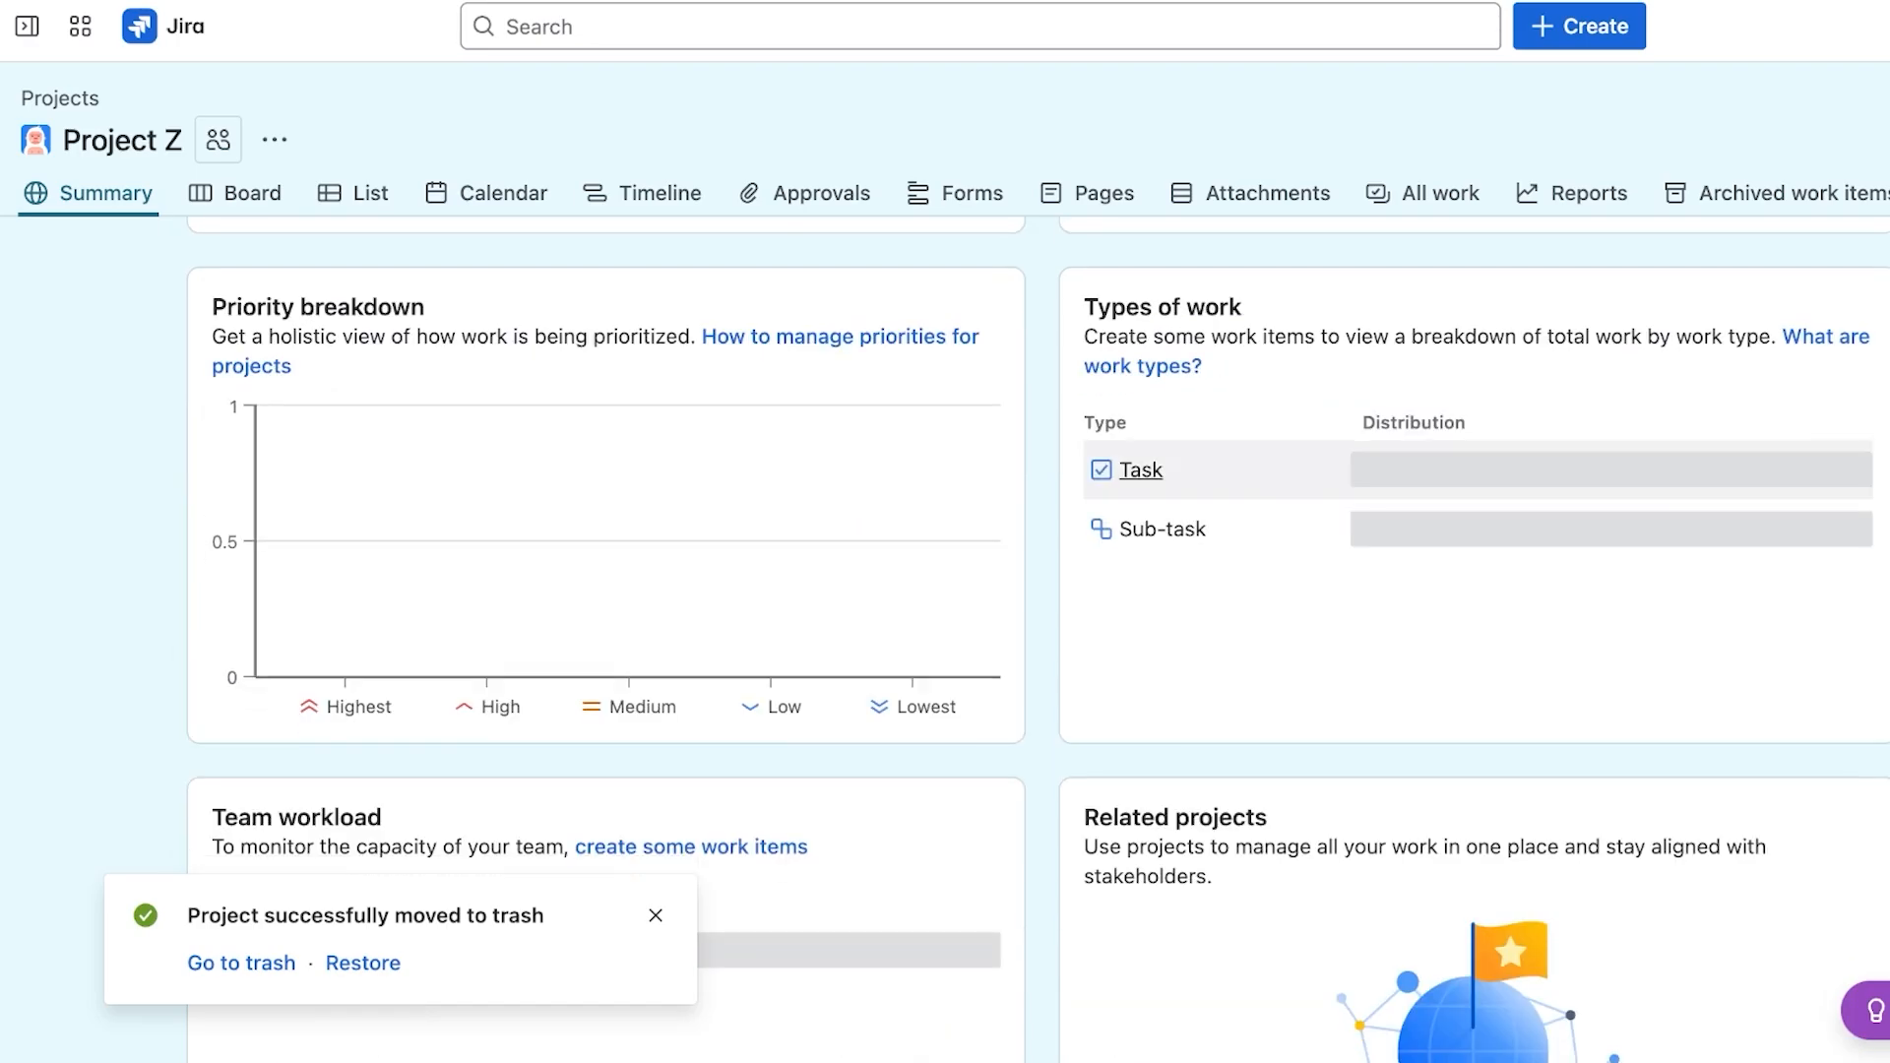
pyautogui.scroll(7, 1141, 470)
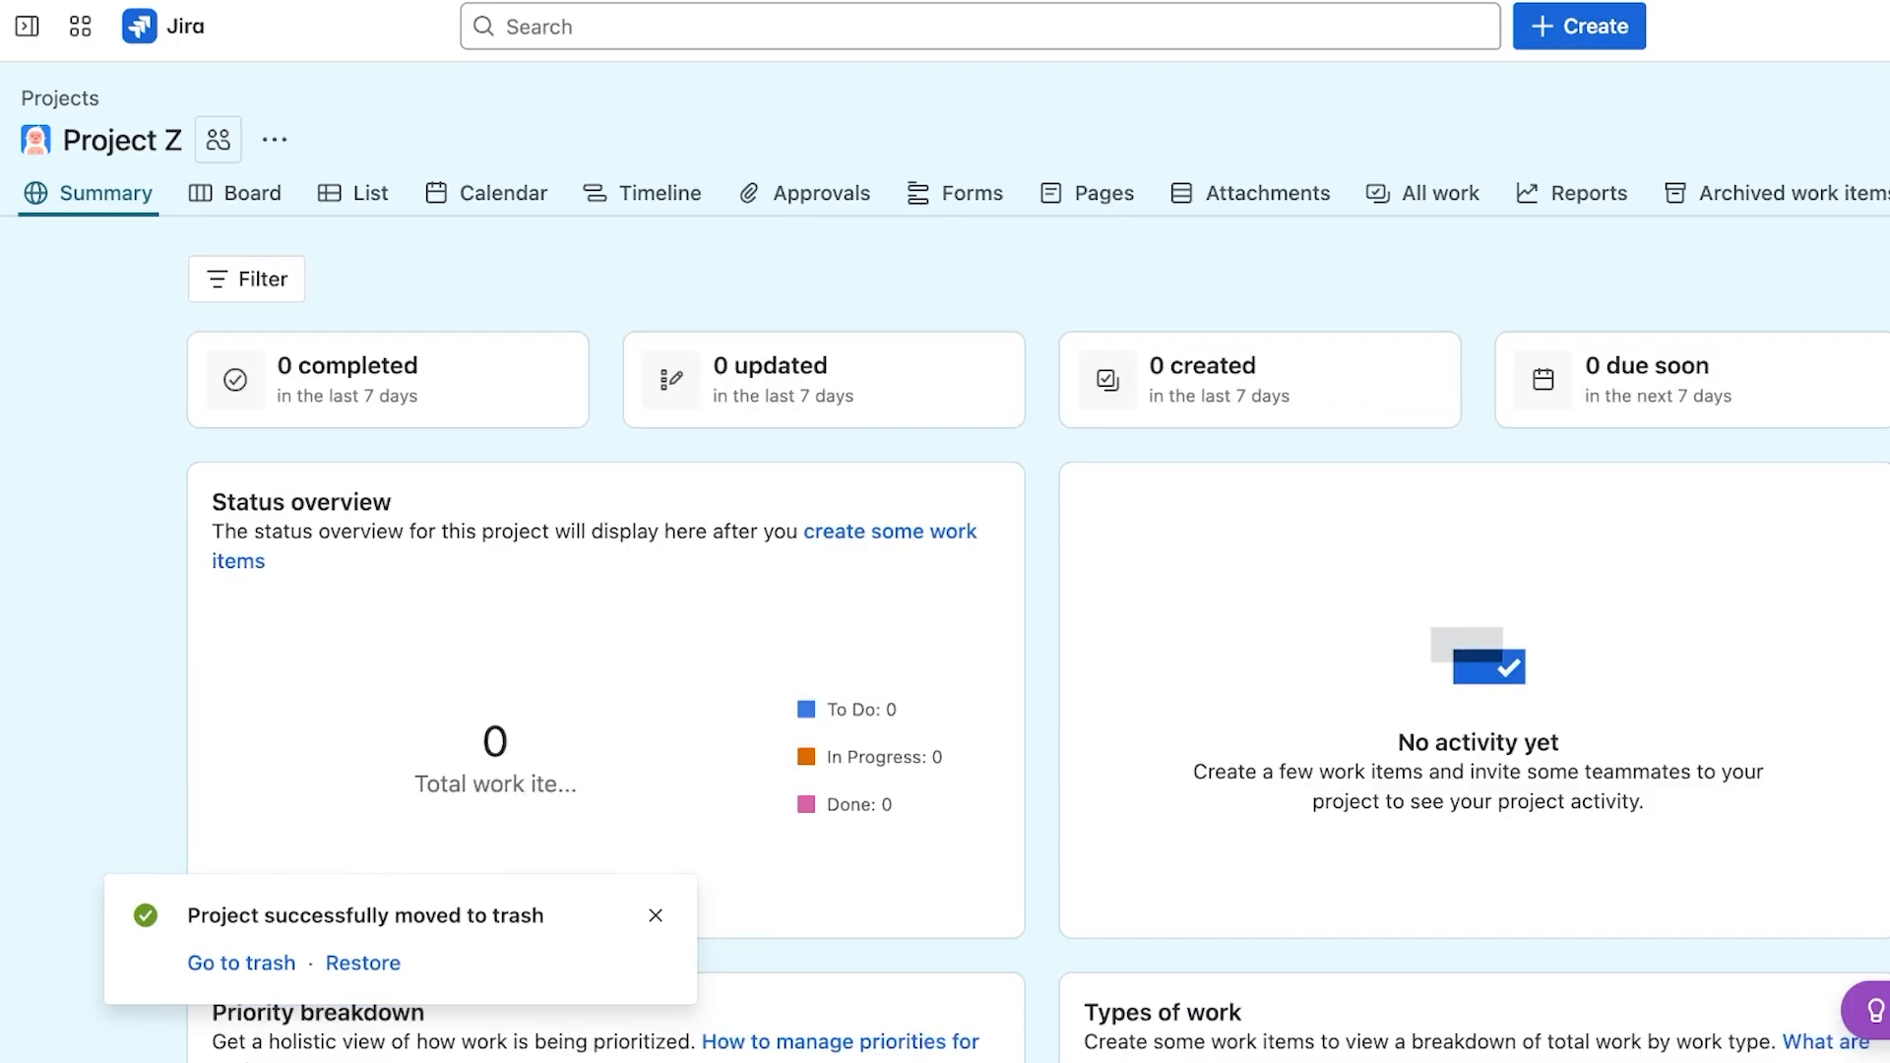
# - Check Project Z's team options, its project actions and which views can still be added to the navigation
pyautogui.click(219, 139)
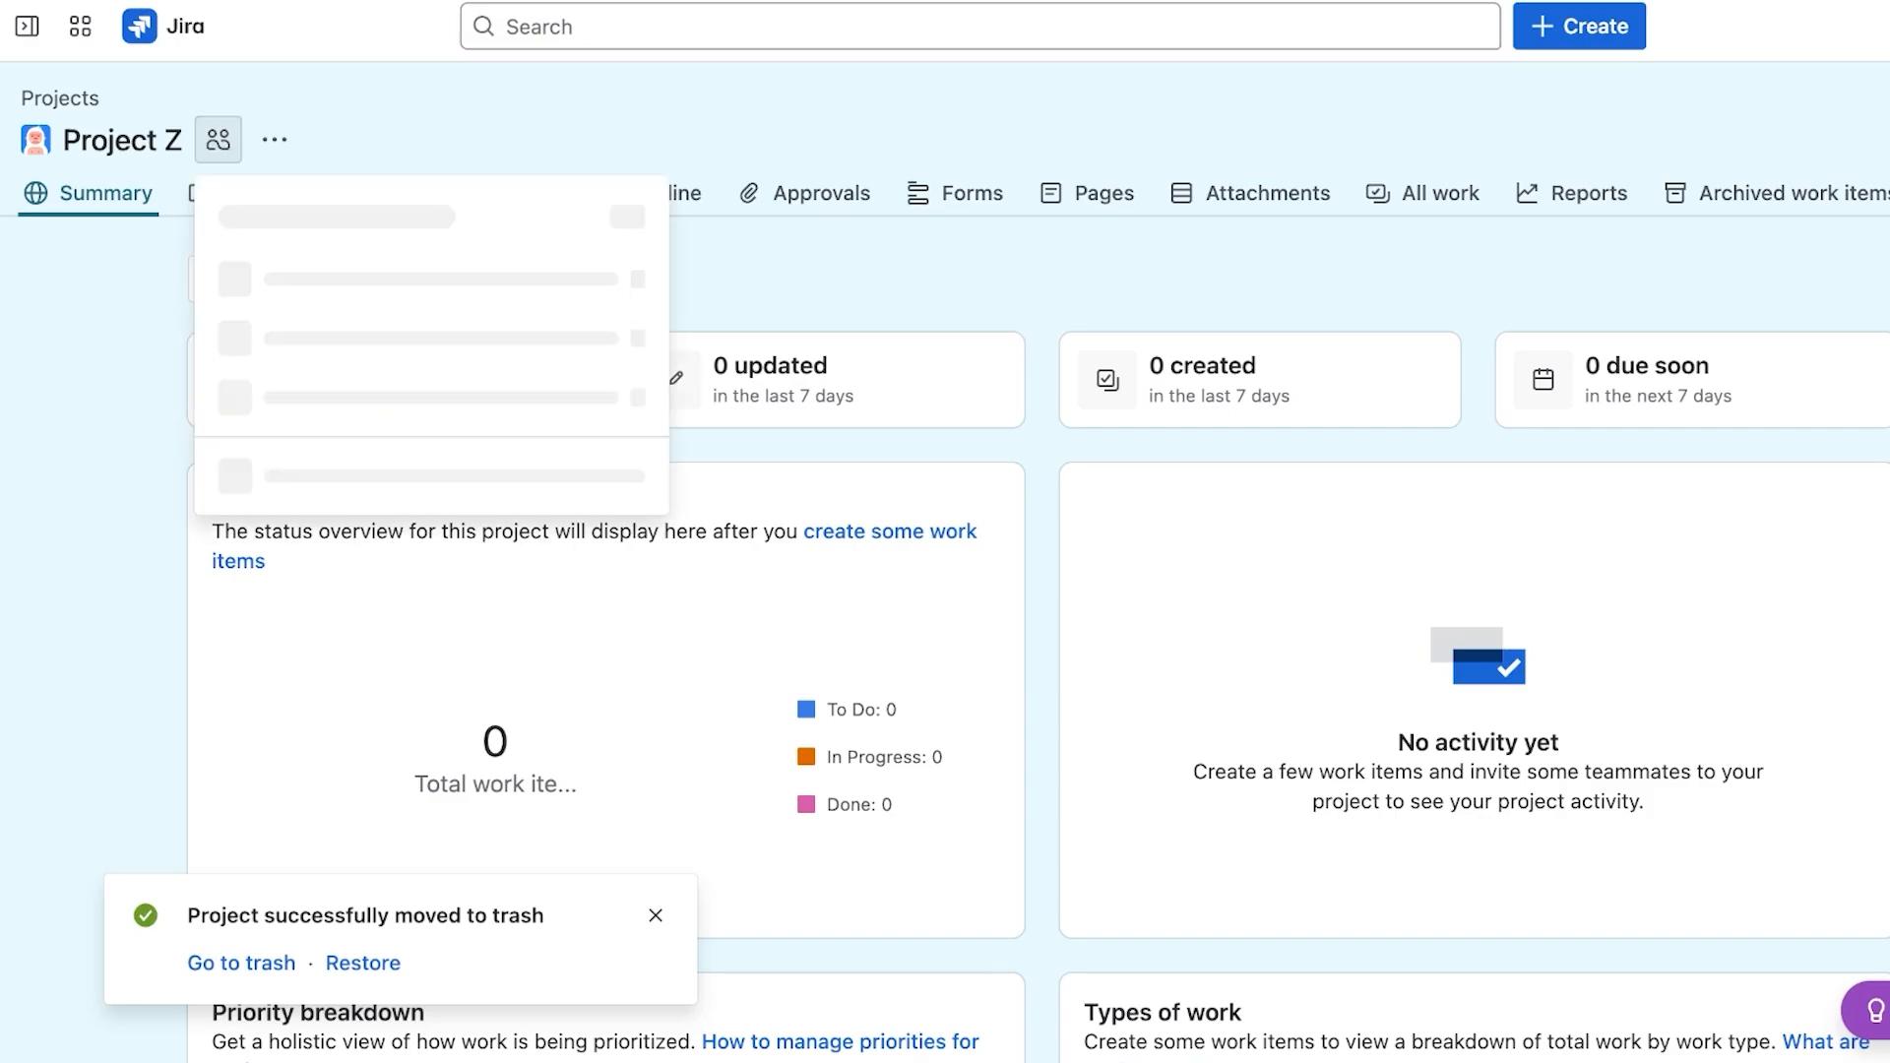
pyautogui.press('Escape')
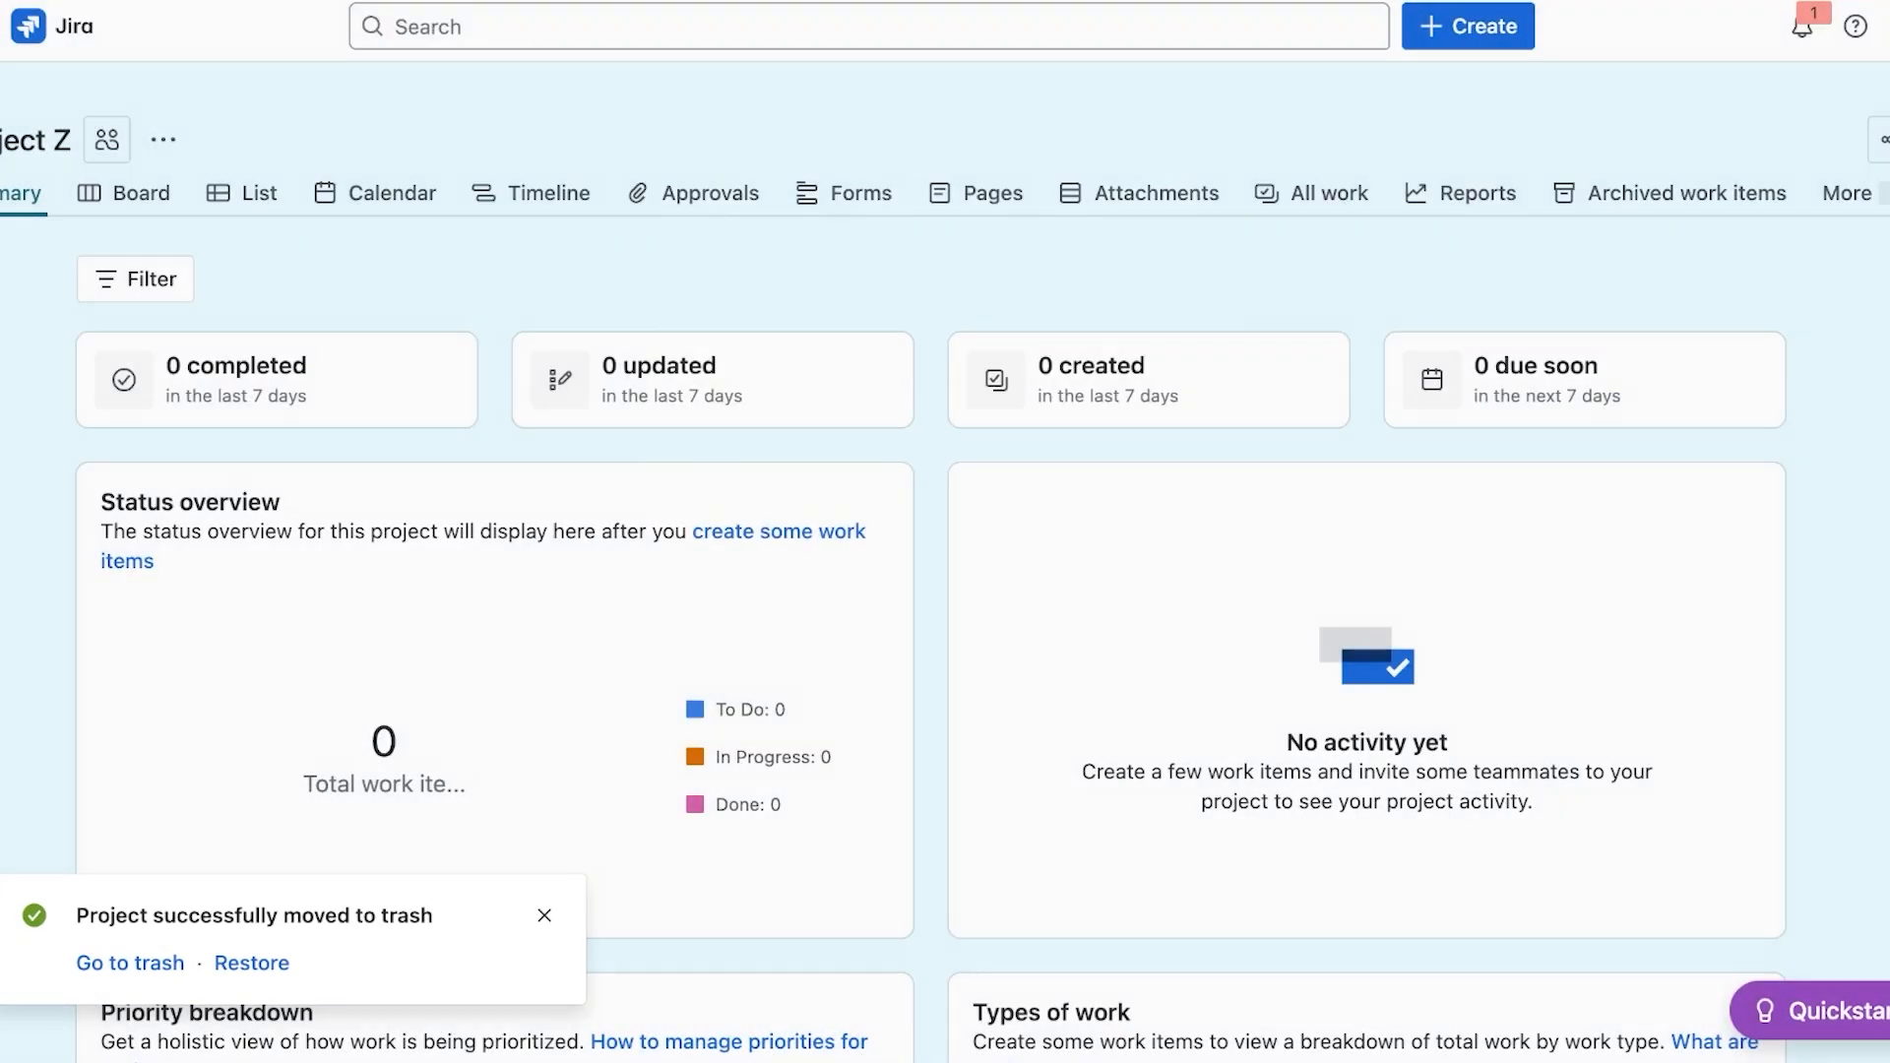
pyautogui.click(163, 140)
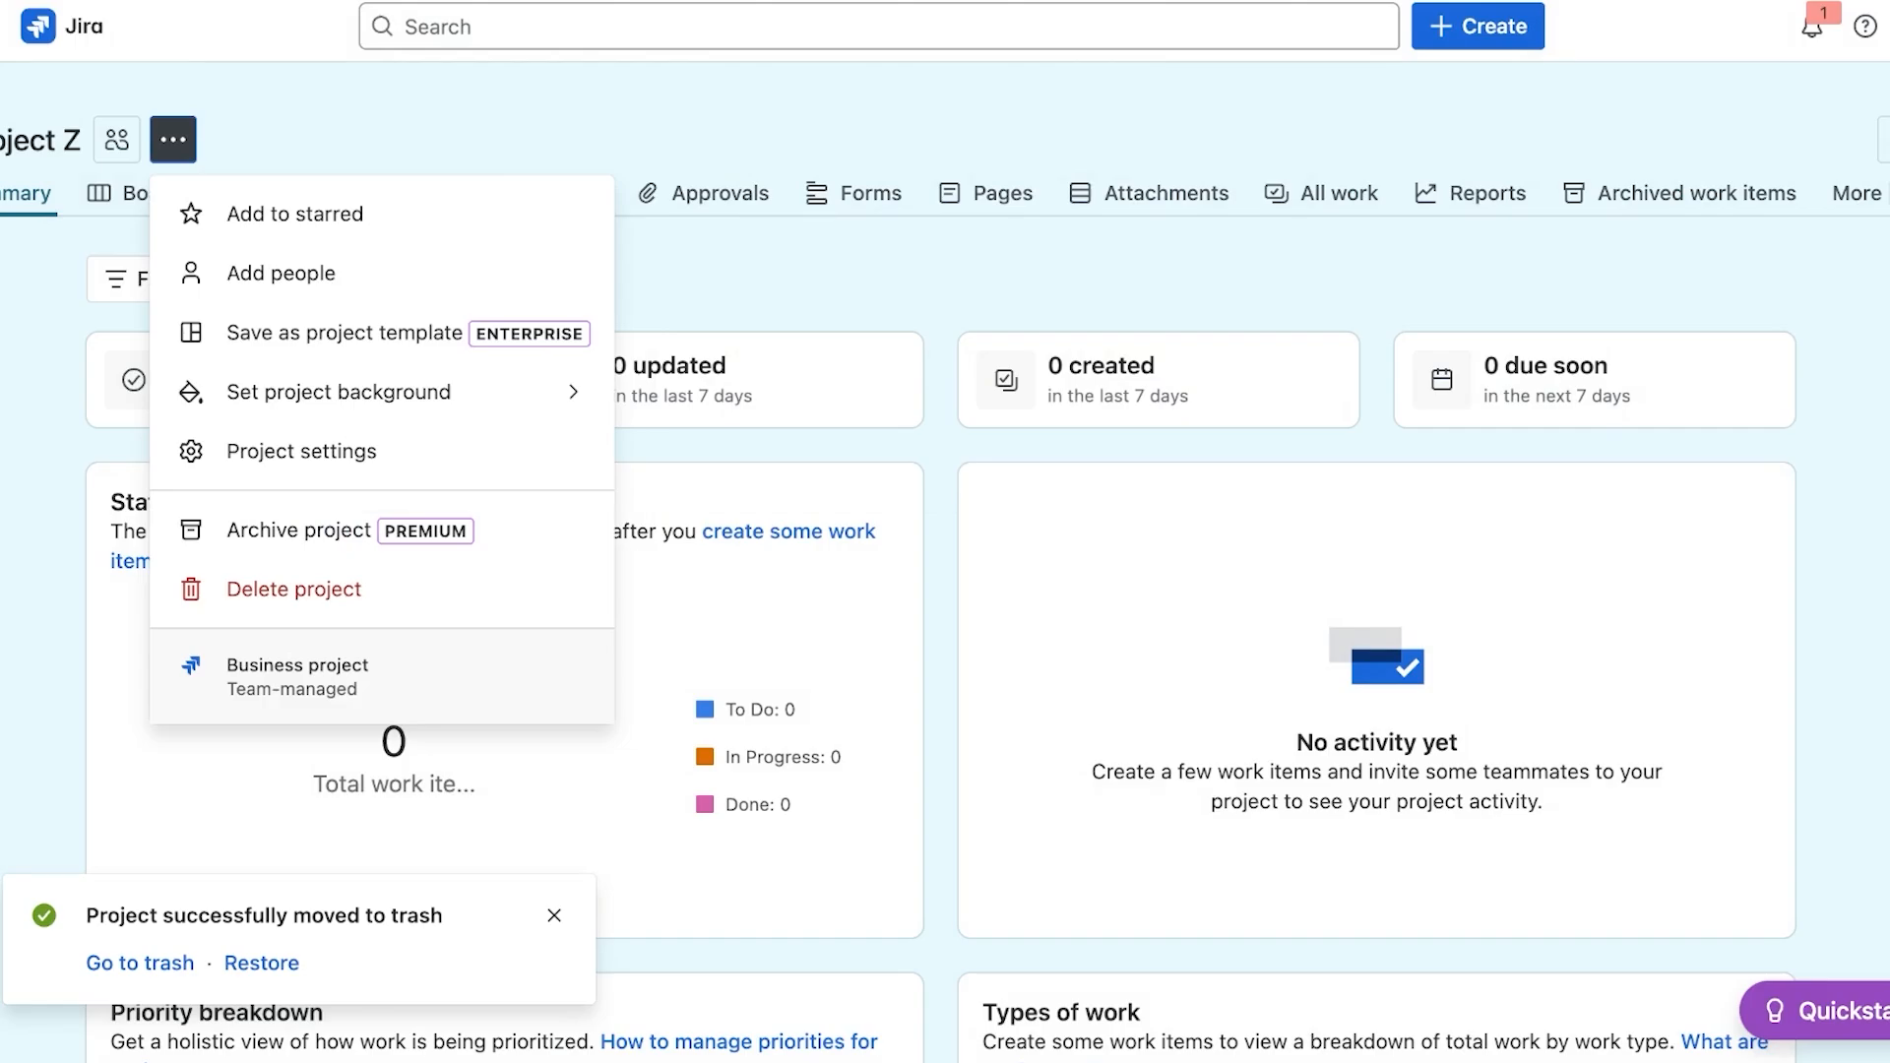
pyautogui.press('Escape')
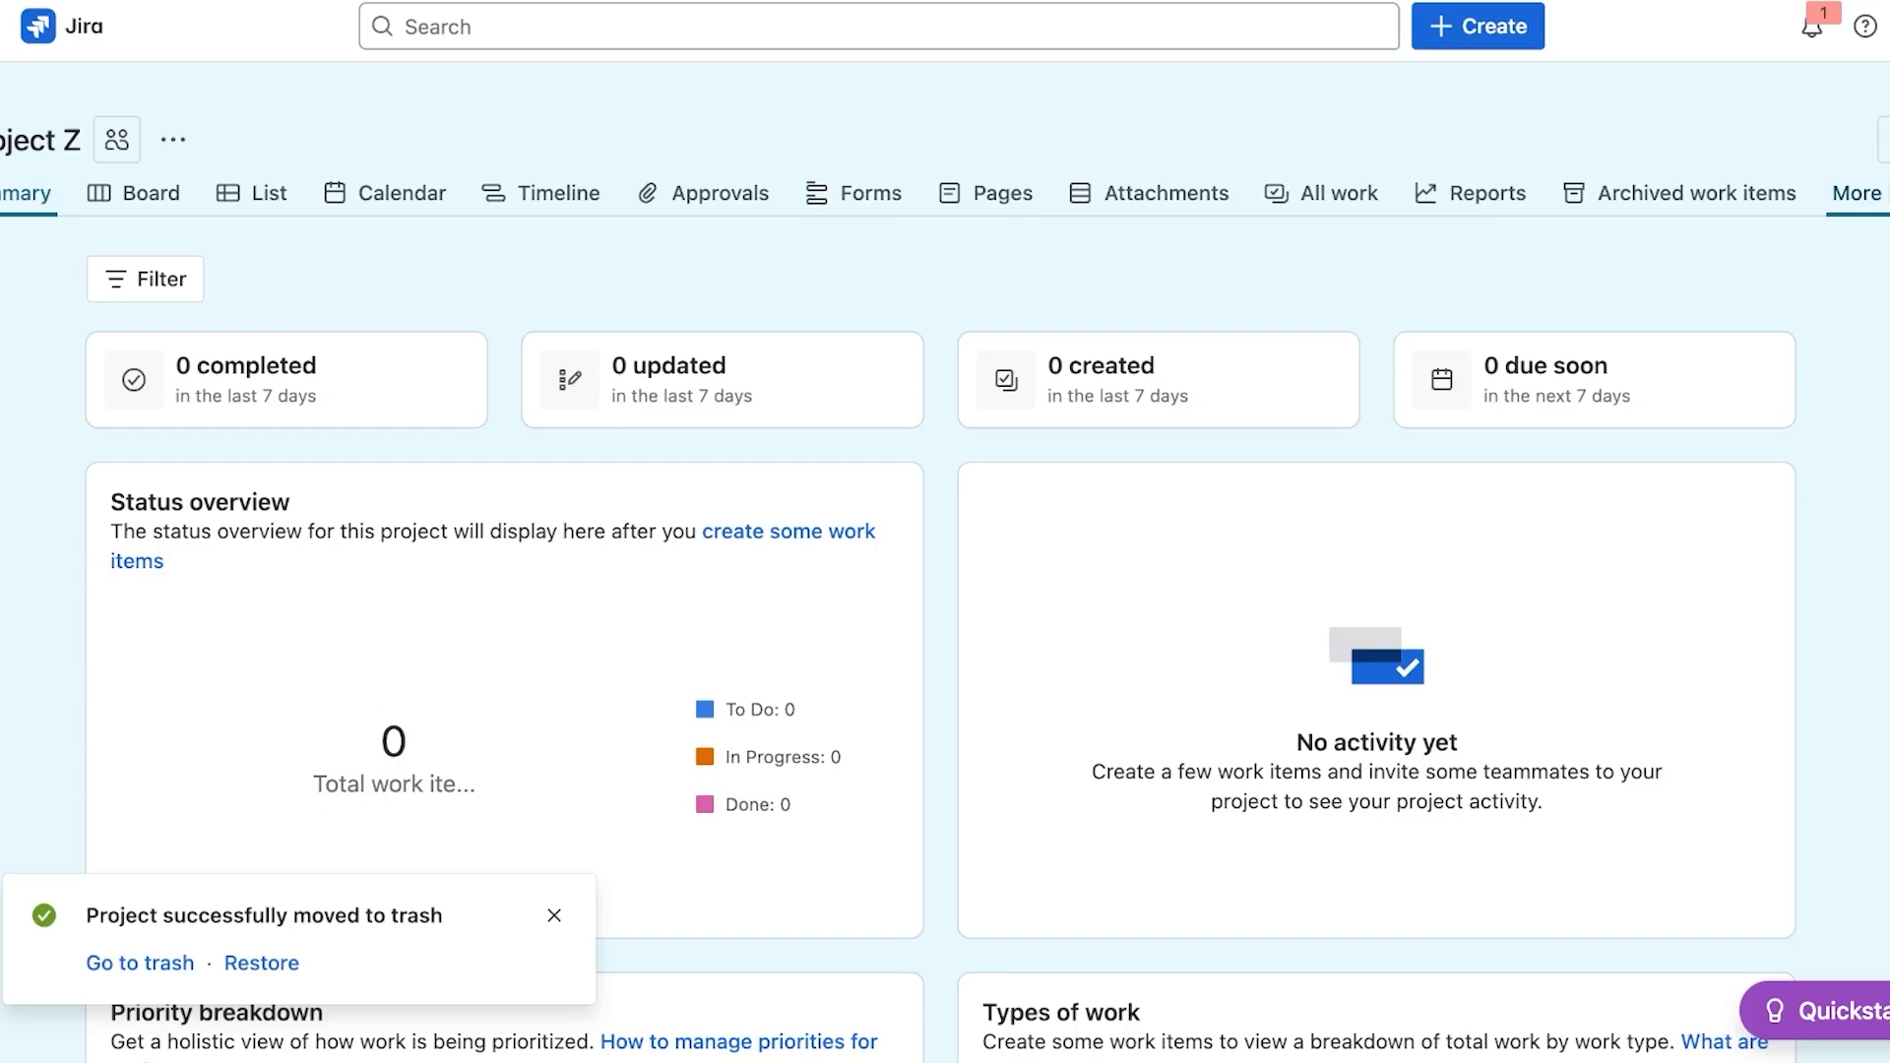
pyautogui.click(1852, 193)
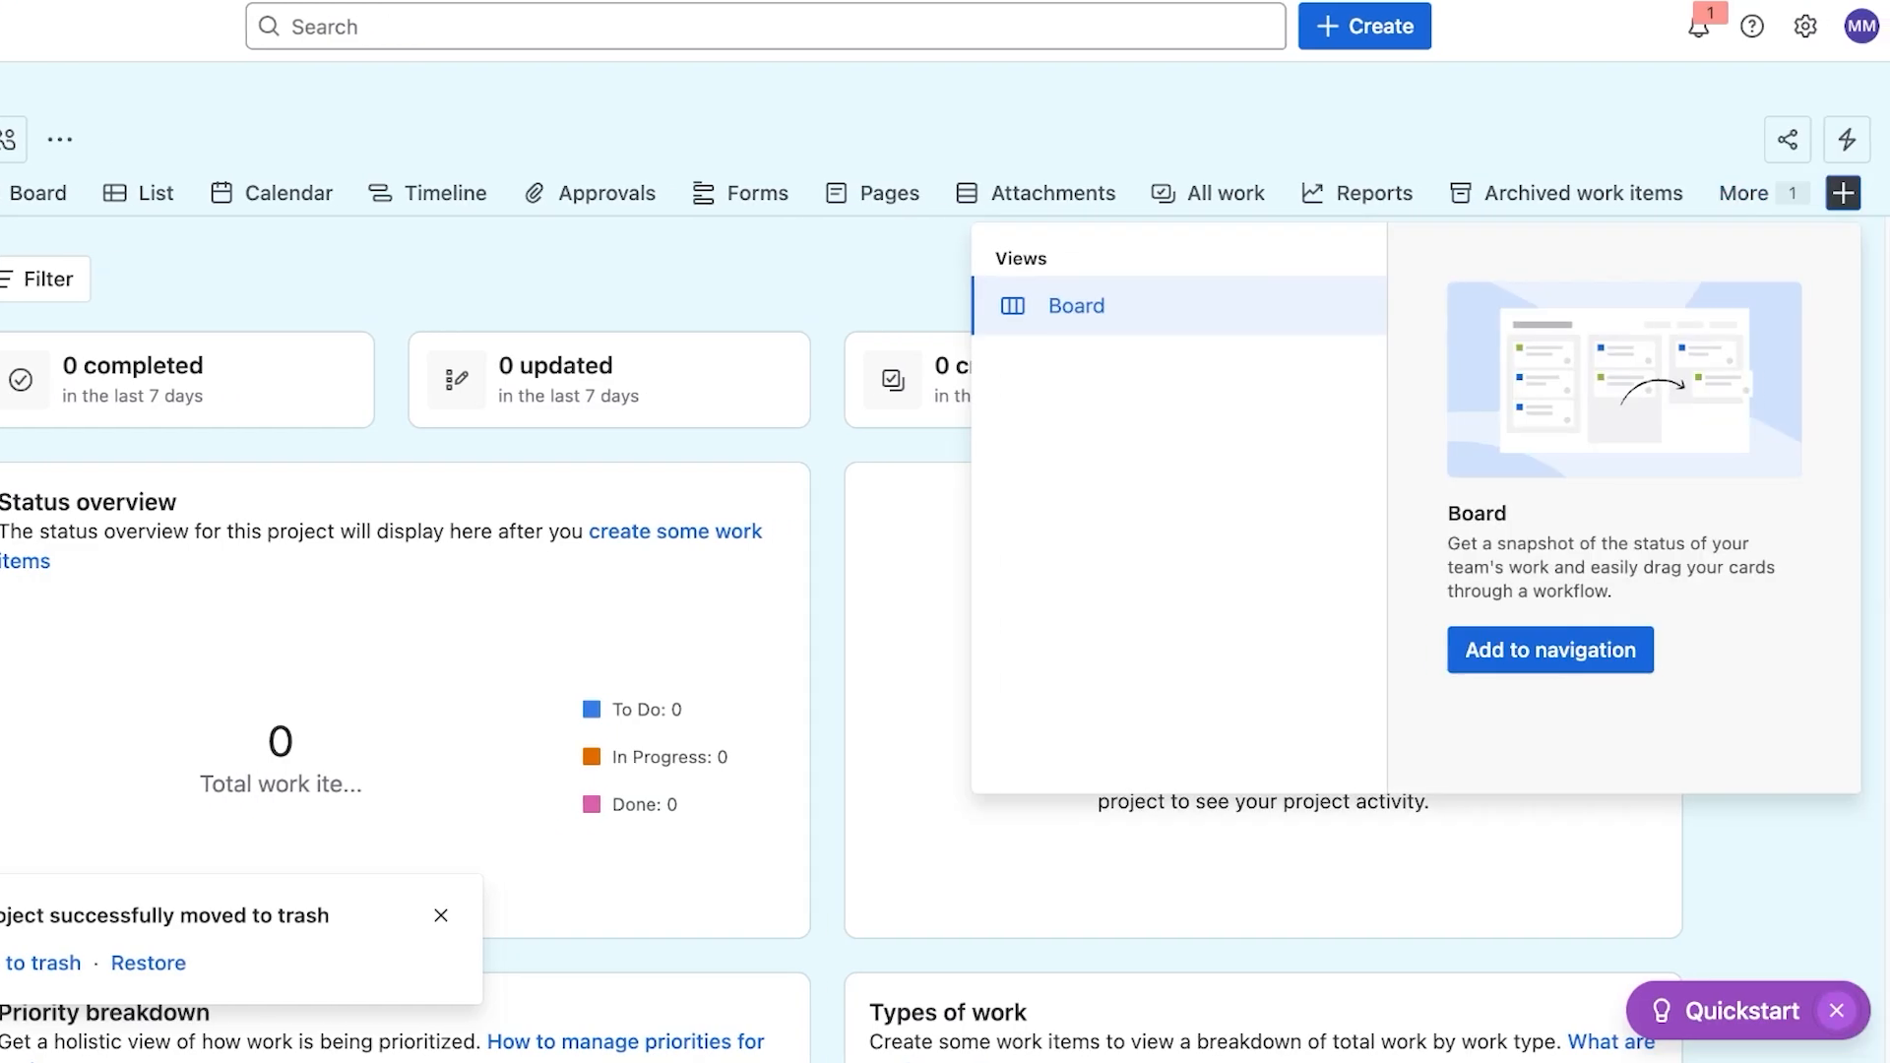
# - Start creating a new project from the Sales pipeline template in the Work management category
pyautogui.moveTo(28, 26)
pyautogui.click(109, 436)
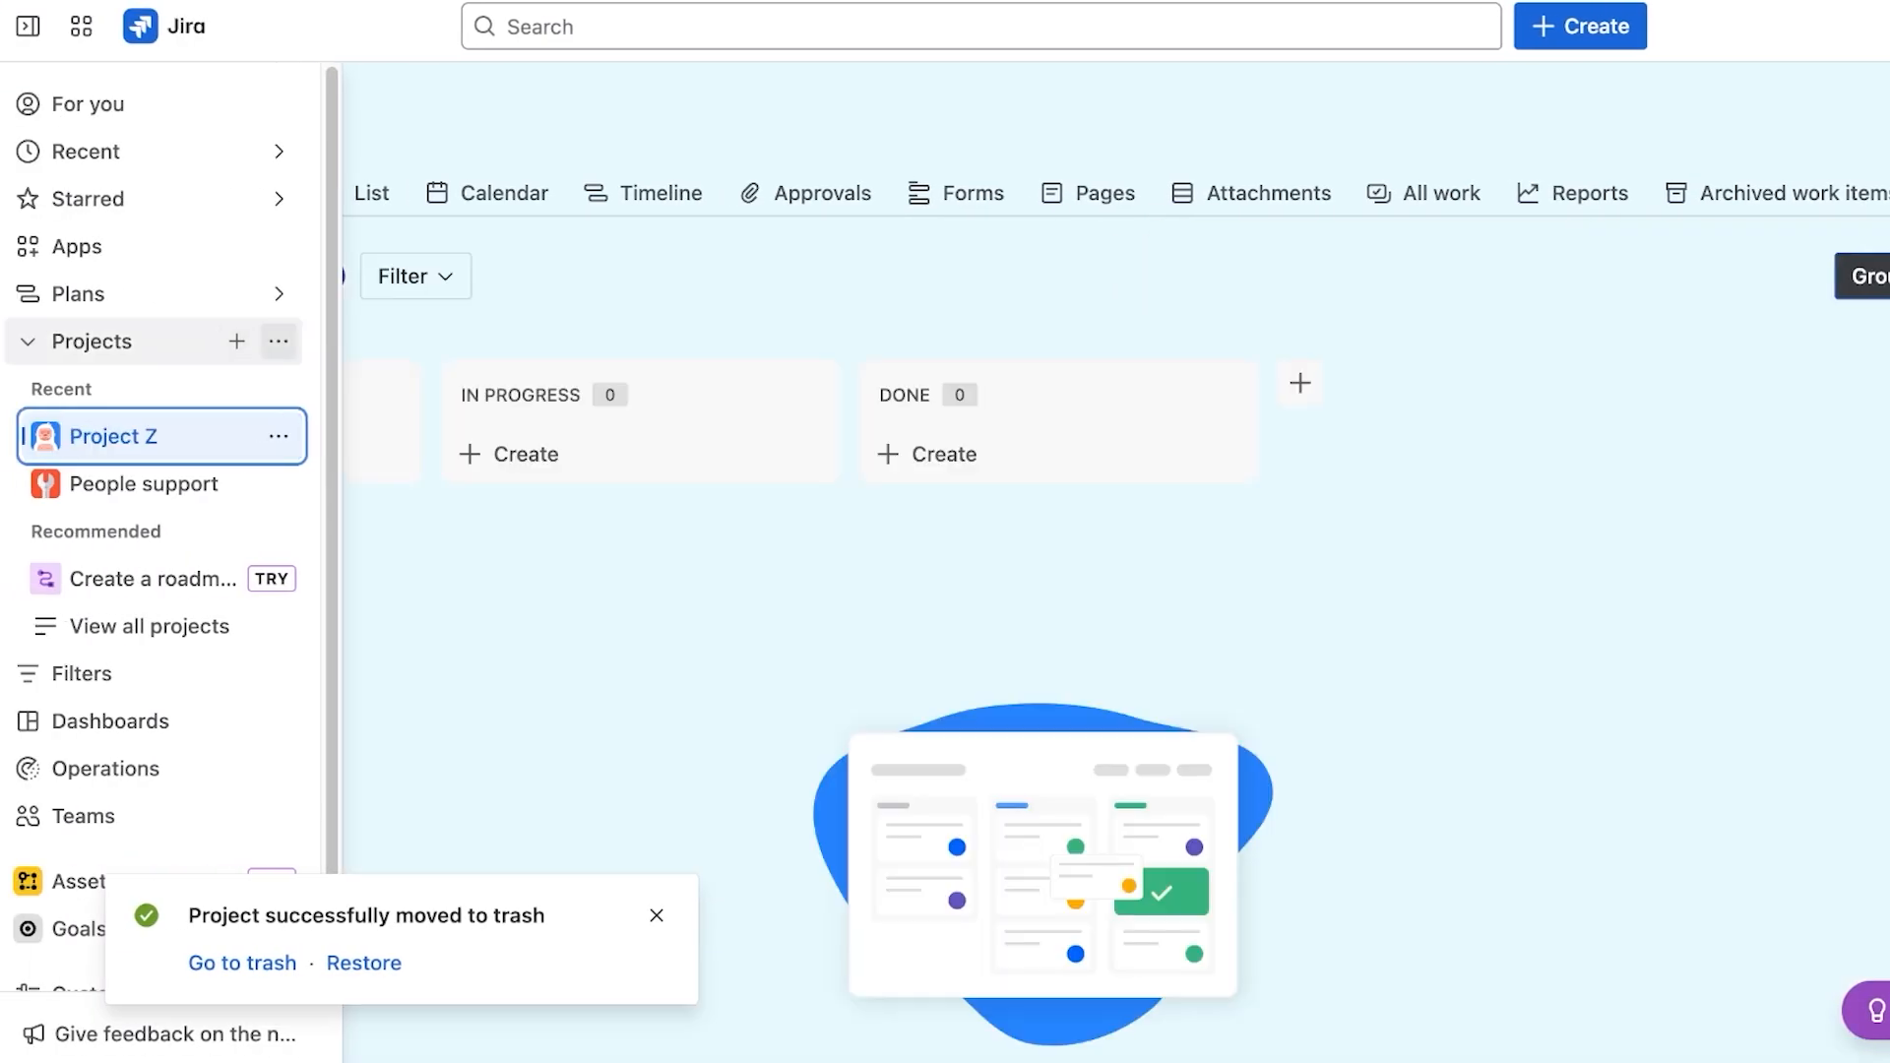
pyautogui.click(236, 341)
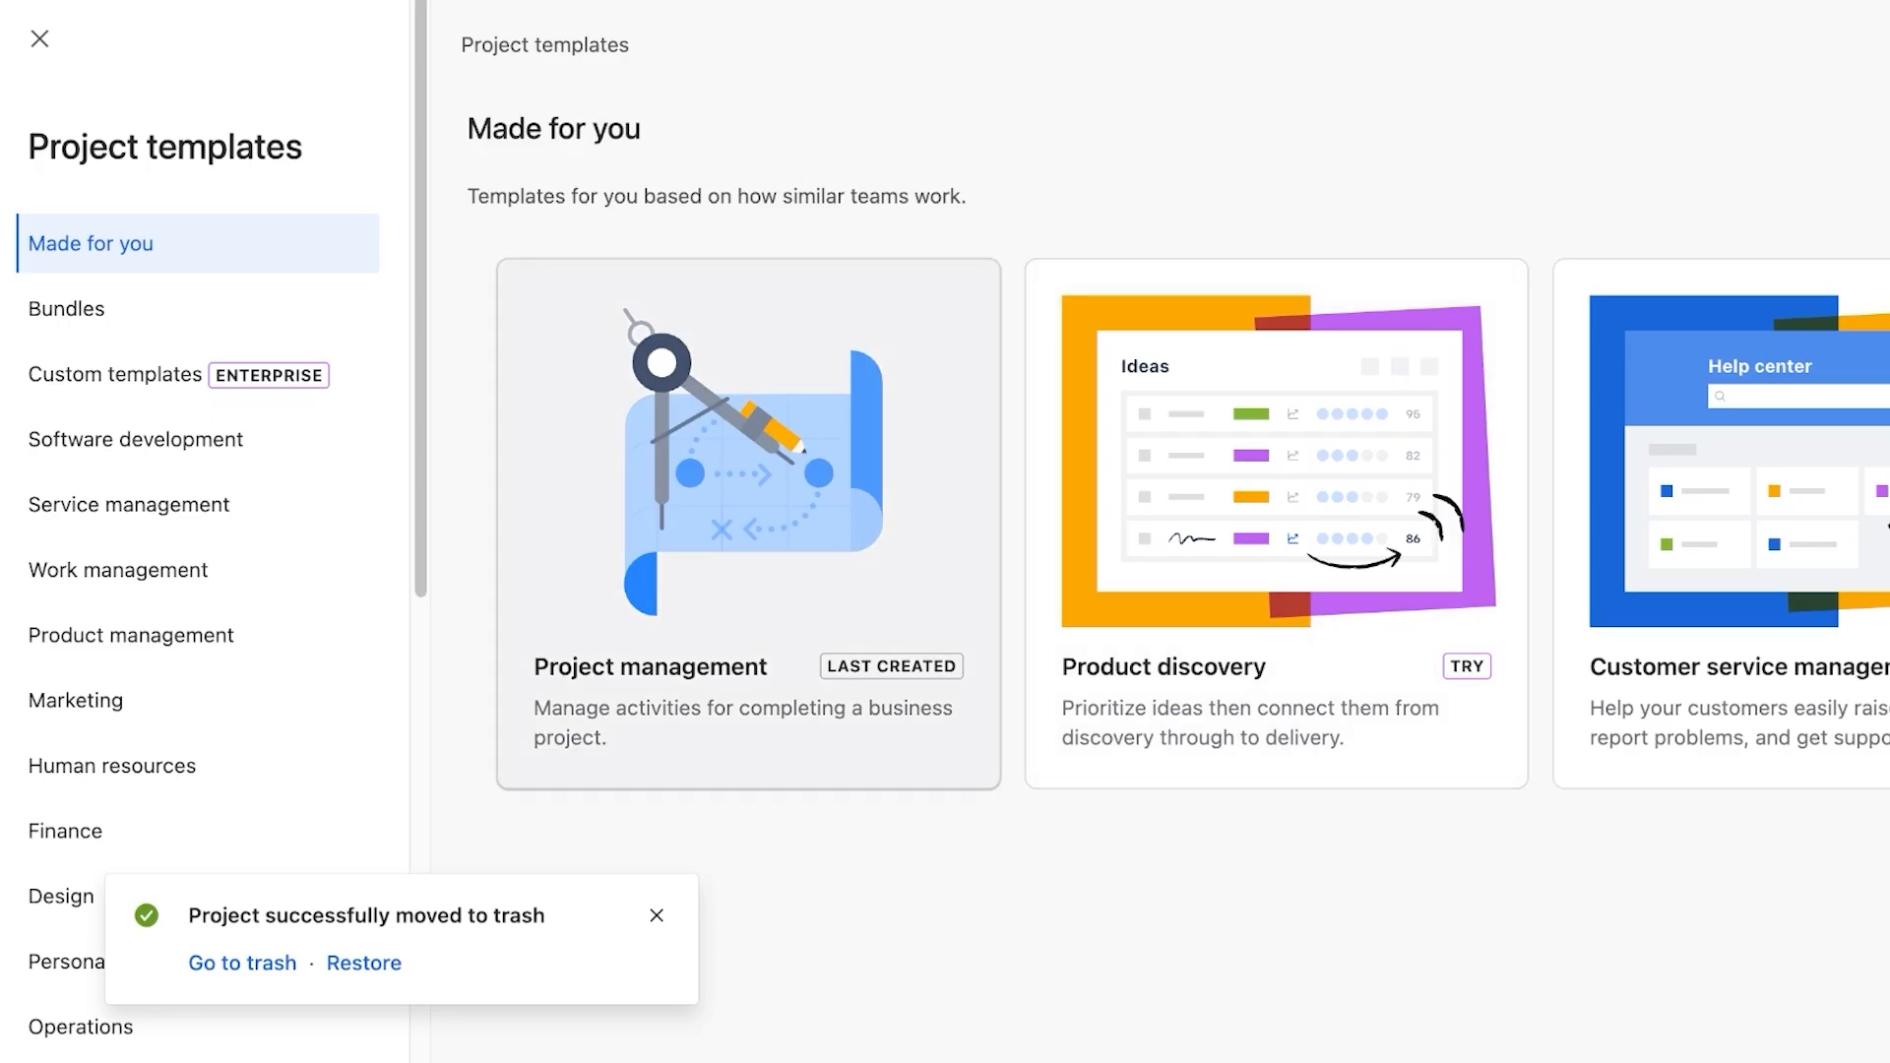
pyautogui.click(131, 635)
pyautogui.click(118, 569)
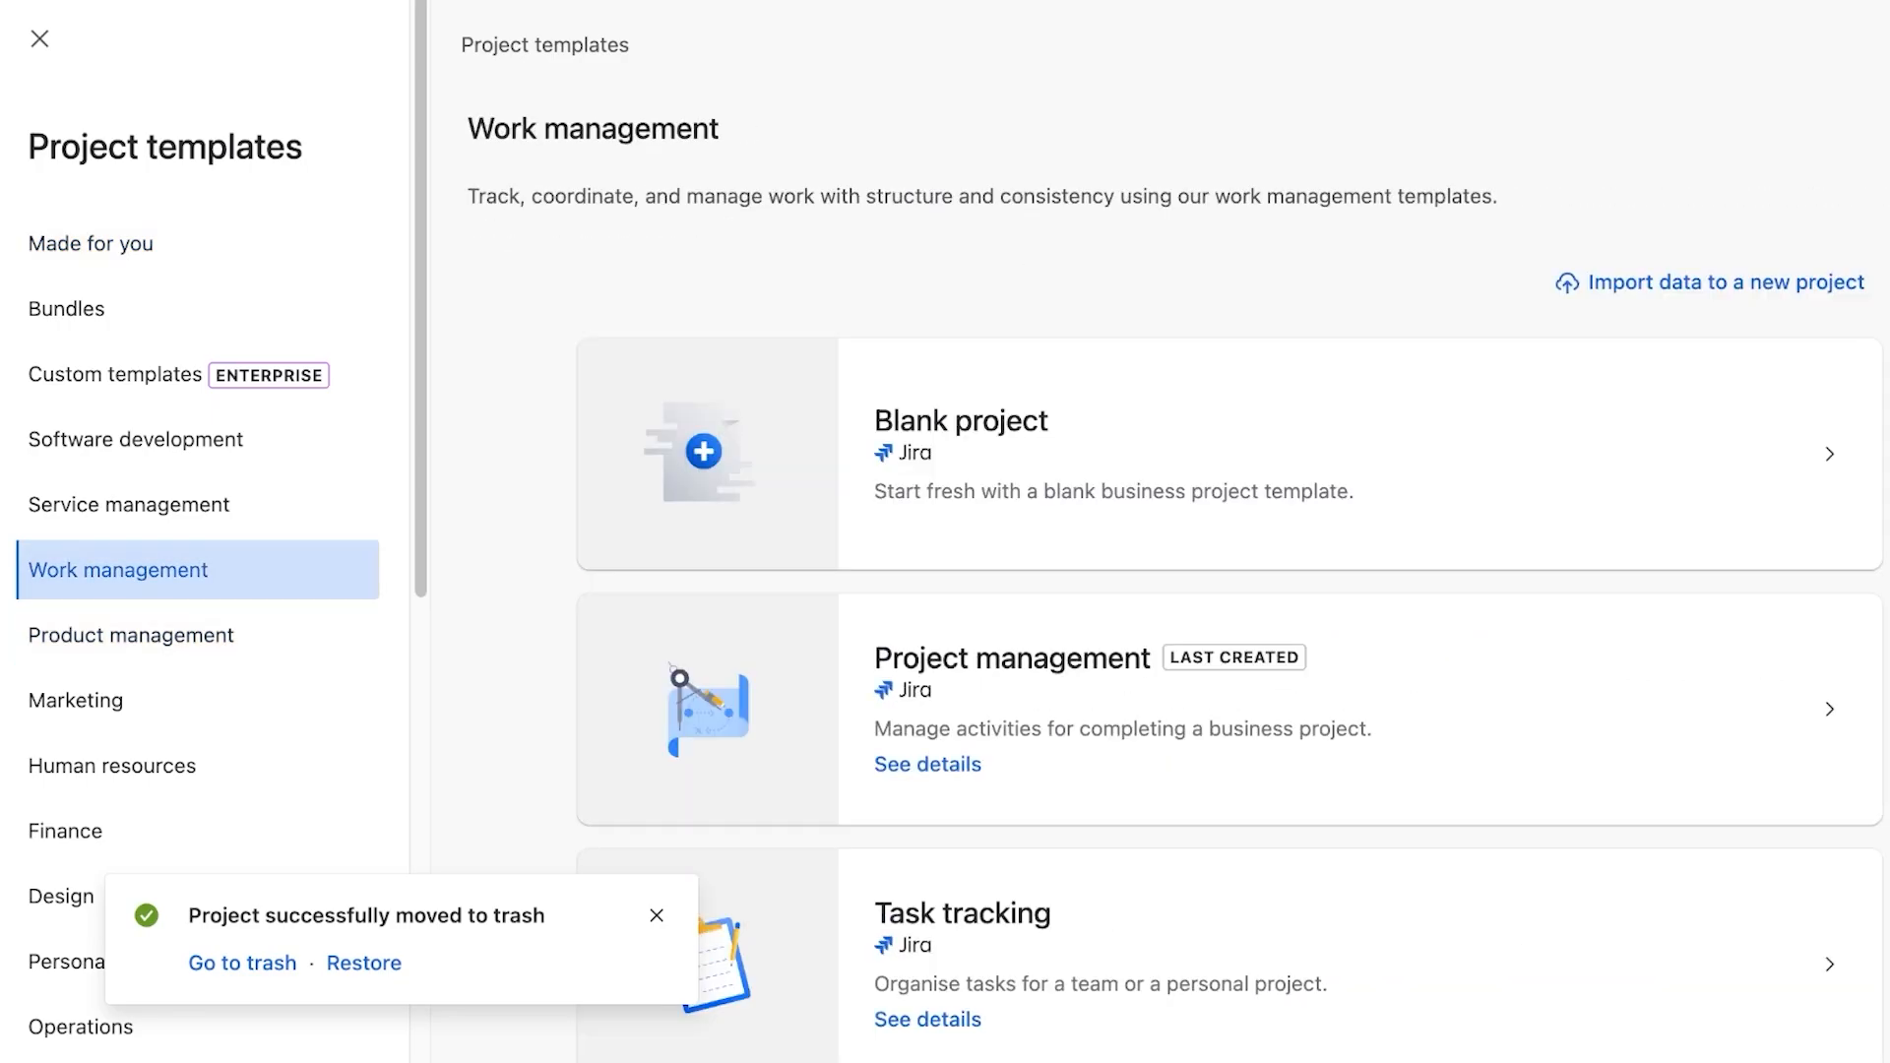
pyautogui.scroll(-8, 1231, 531)
pyautogui.click(1229, 627)
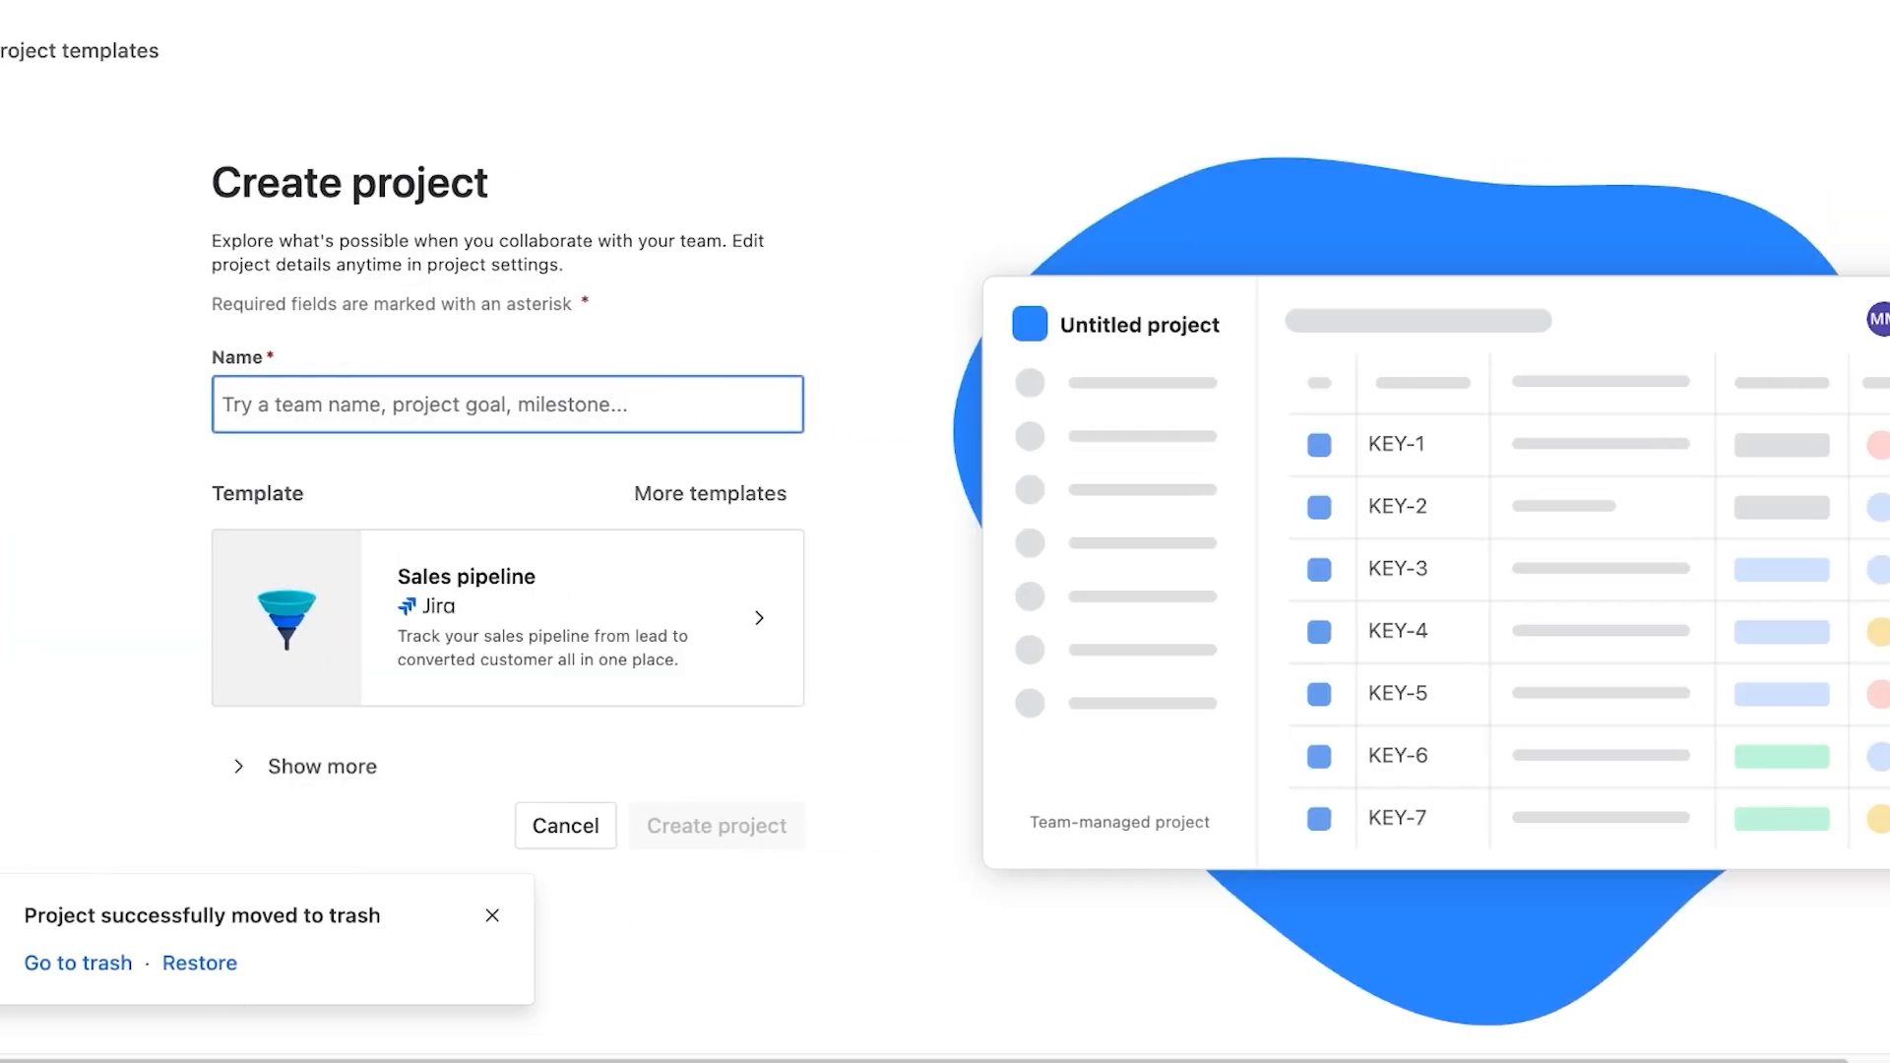
# - Name the new project oo, create it and invite the suggested teammate
pyautogui.write('oo')
pyautogui.press('Return')
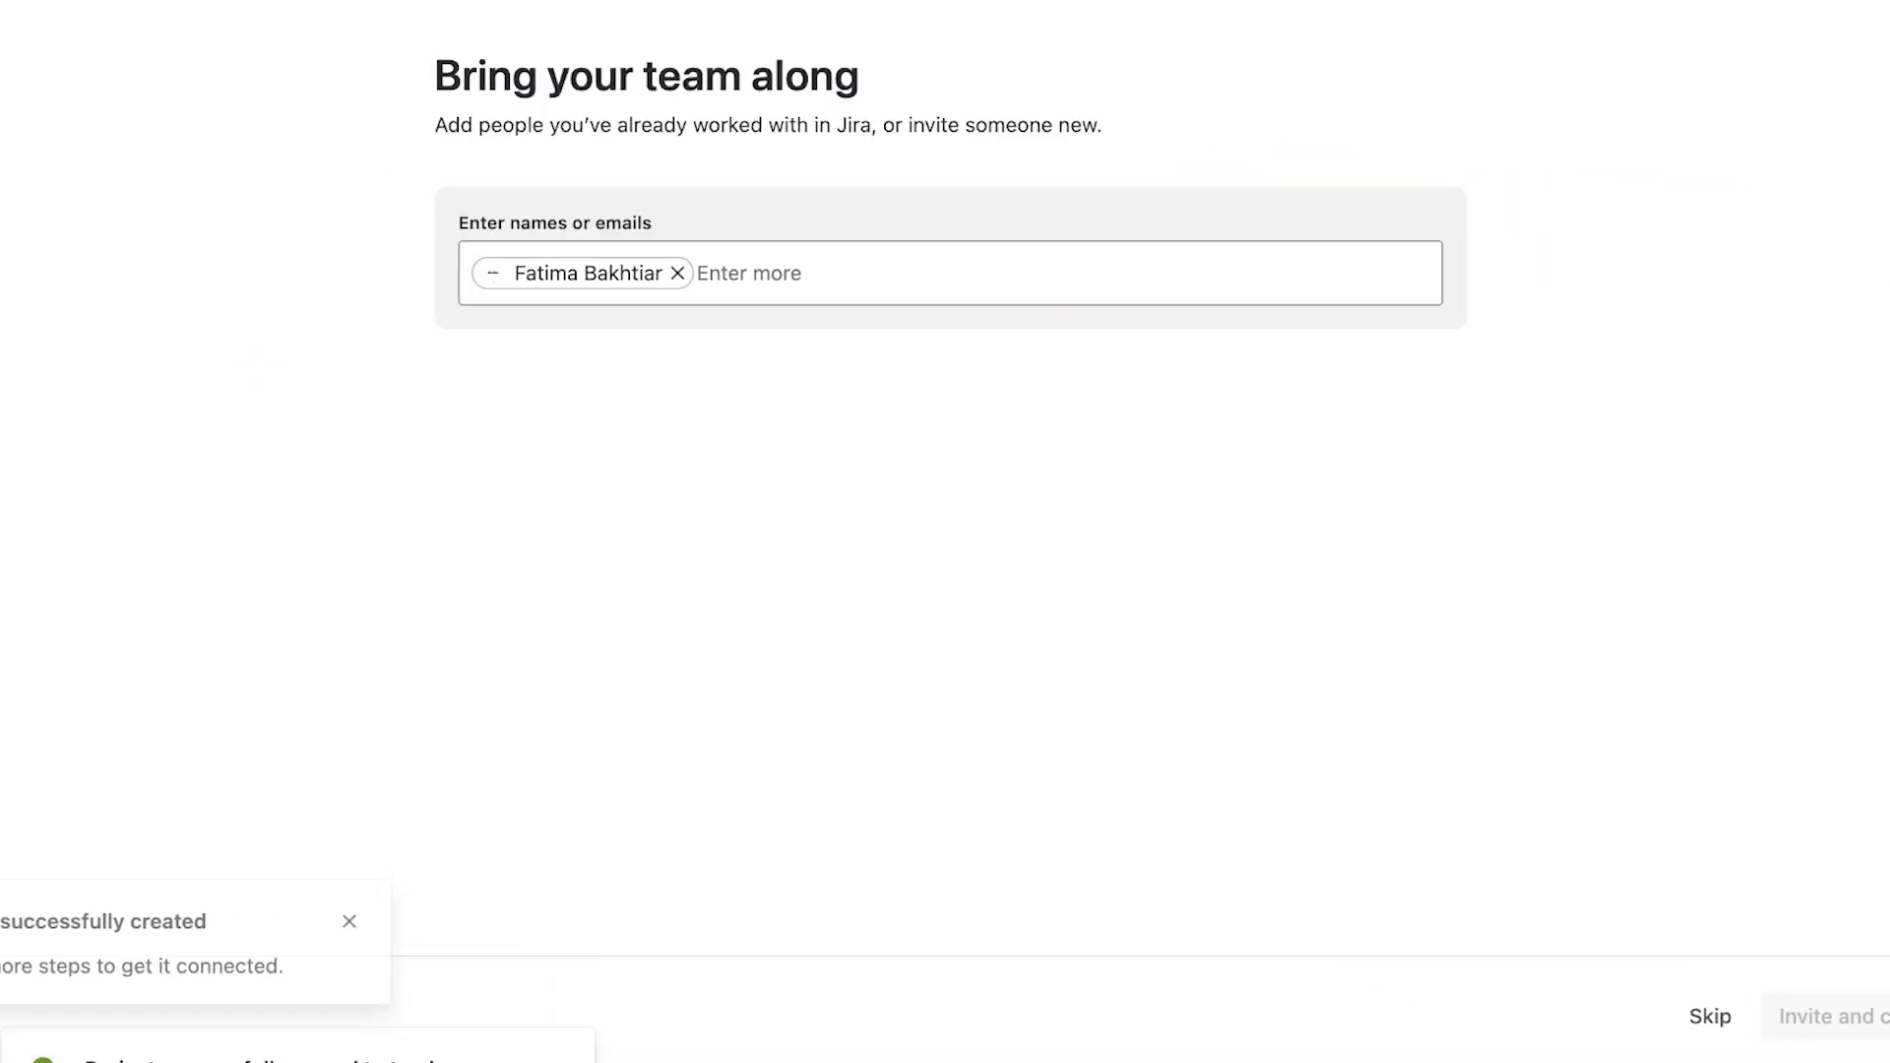
pyautogui.click(1855, 1016)
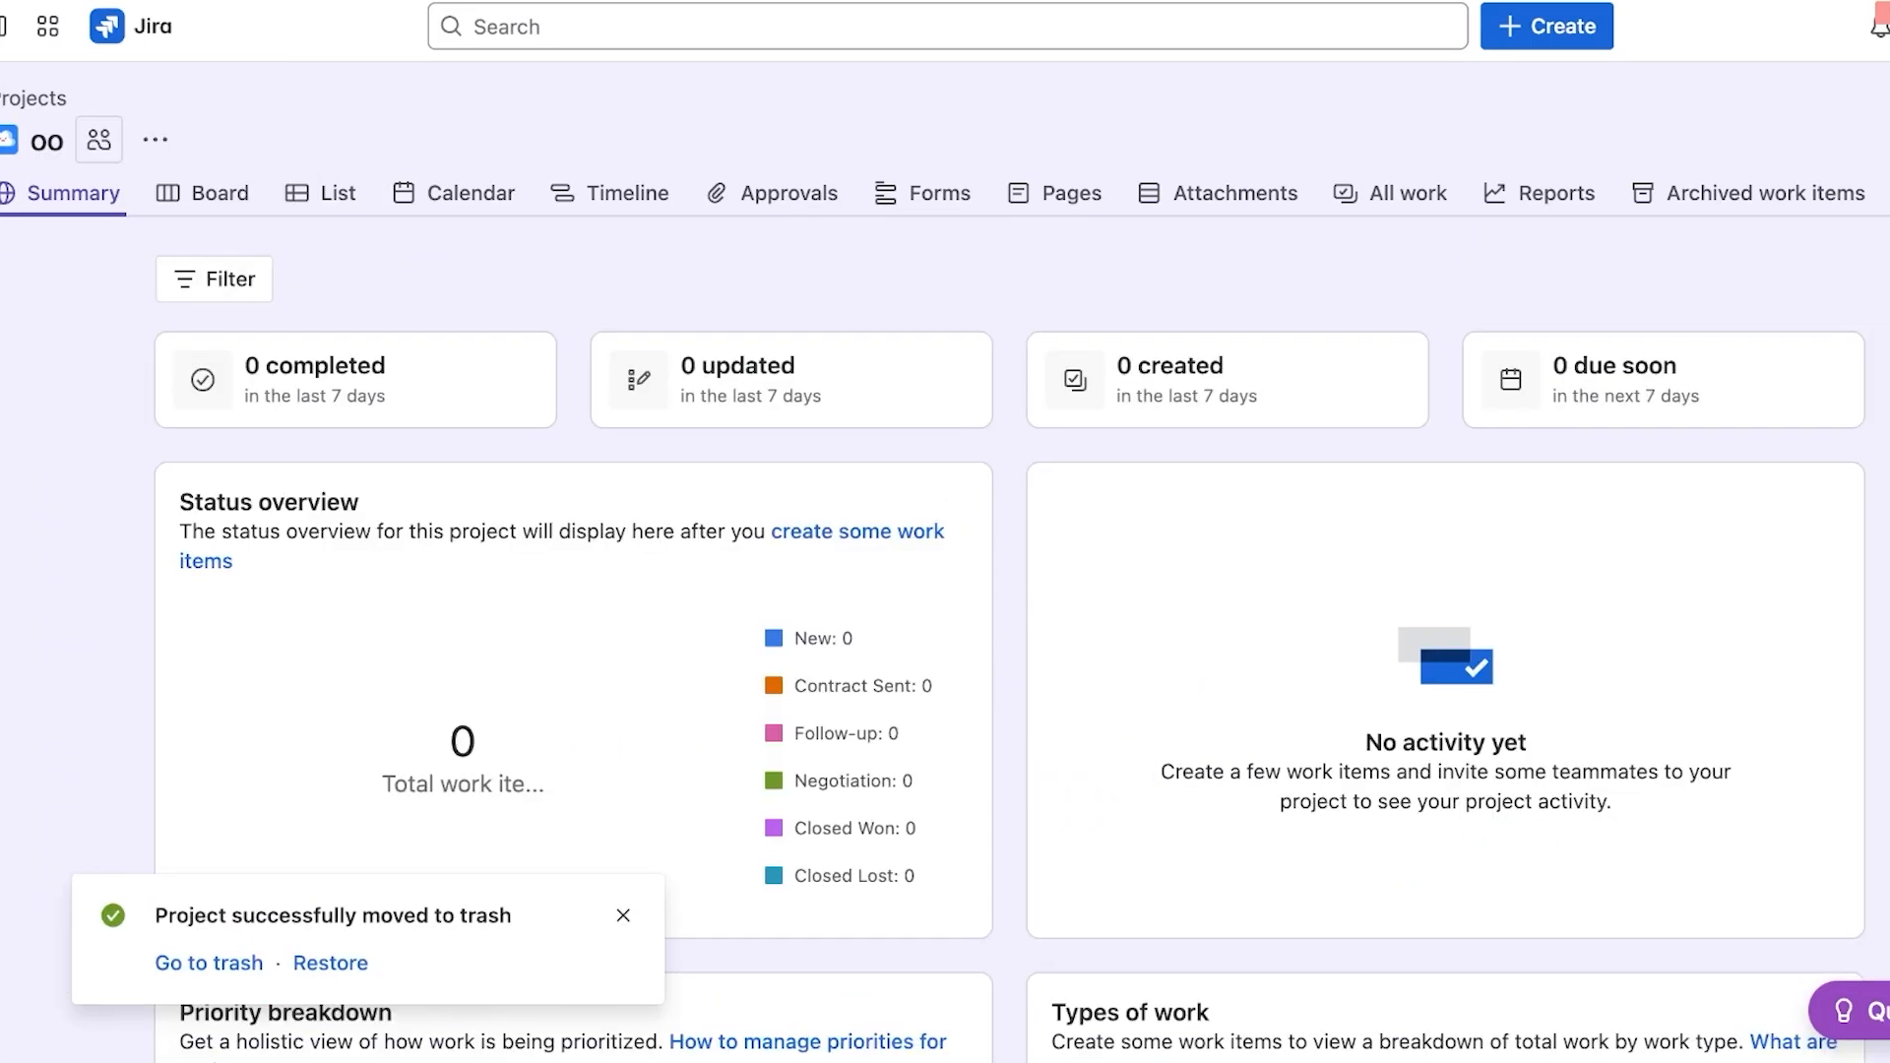
# - Examine the Summary view of project oo, including its sharing option, Team workload and Related projects cards
pyautogui.click(1851, 140)
pyautogui.click(1791, 140)
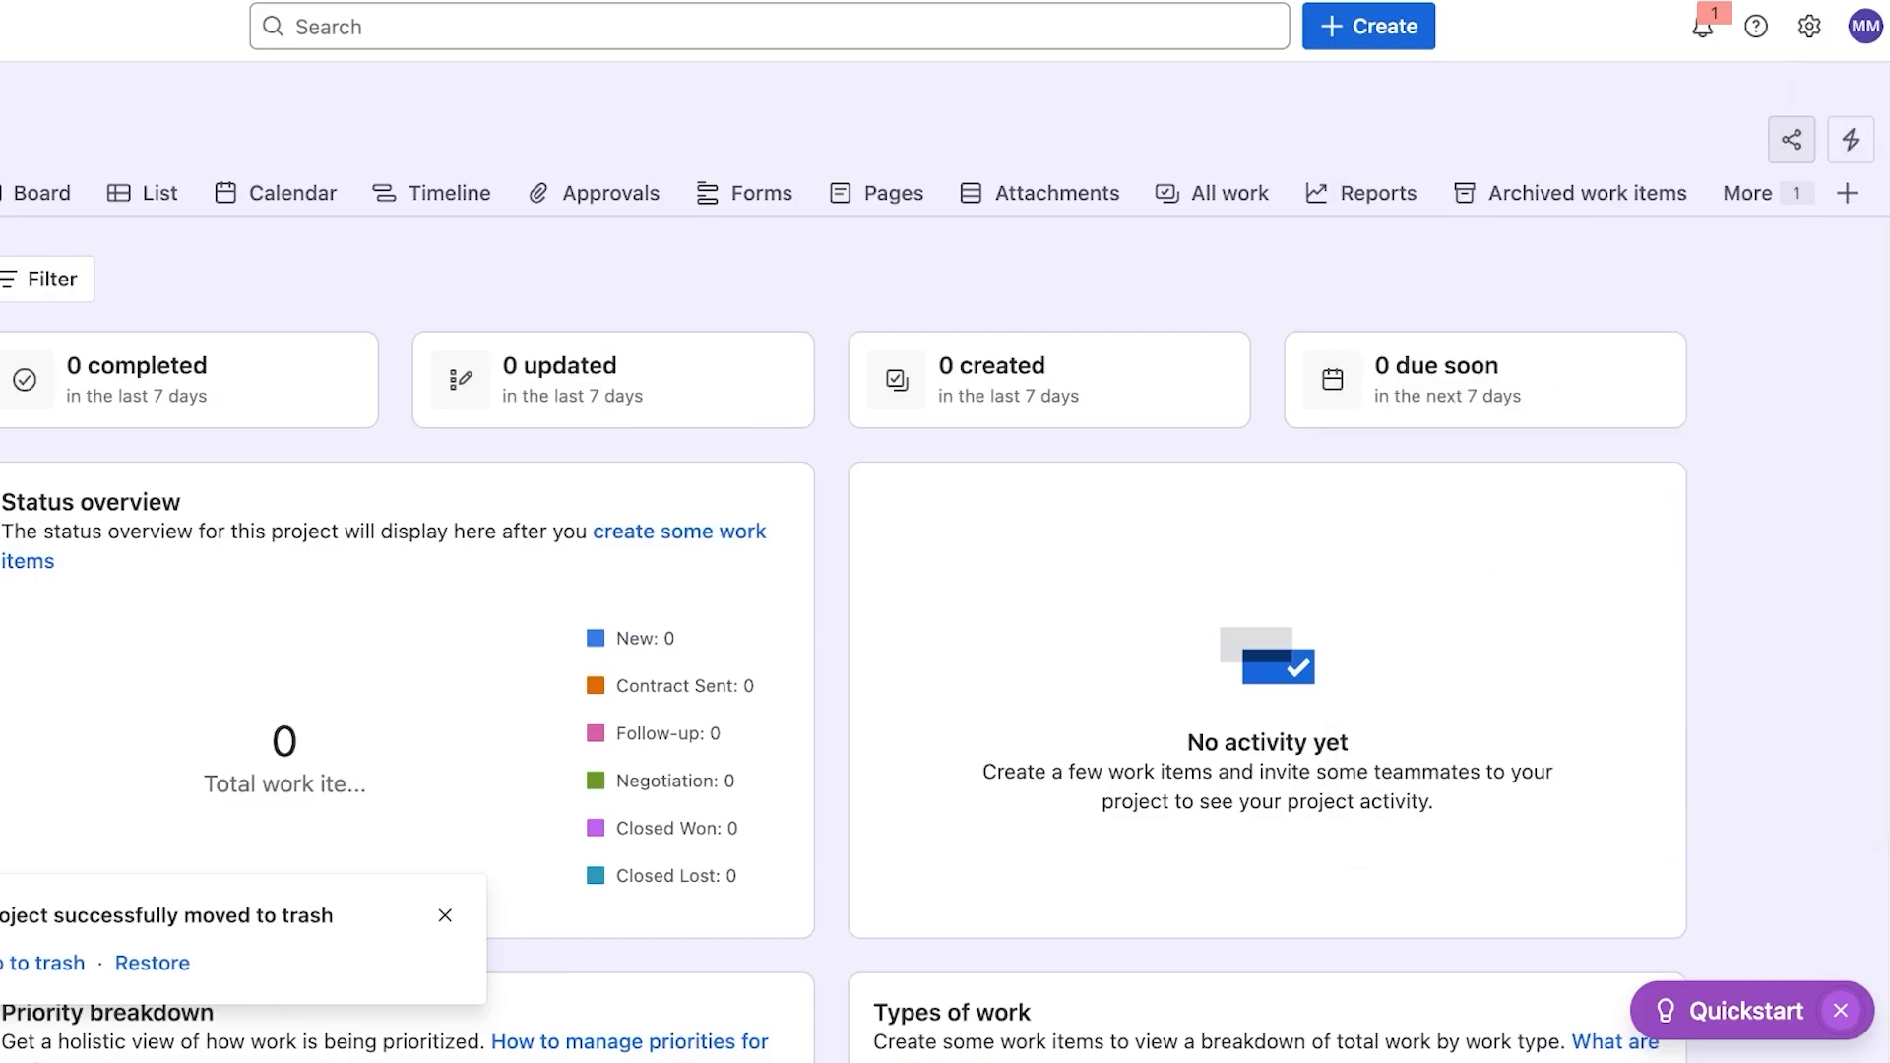
pyautogui.click(1791, 140)
pyautogui.scroll(-10, 846, 591)
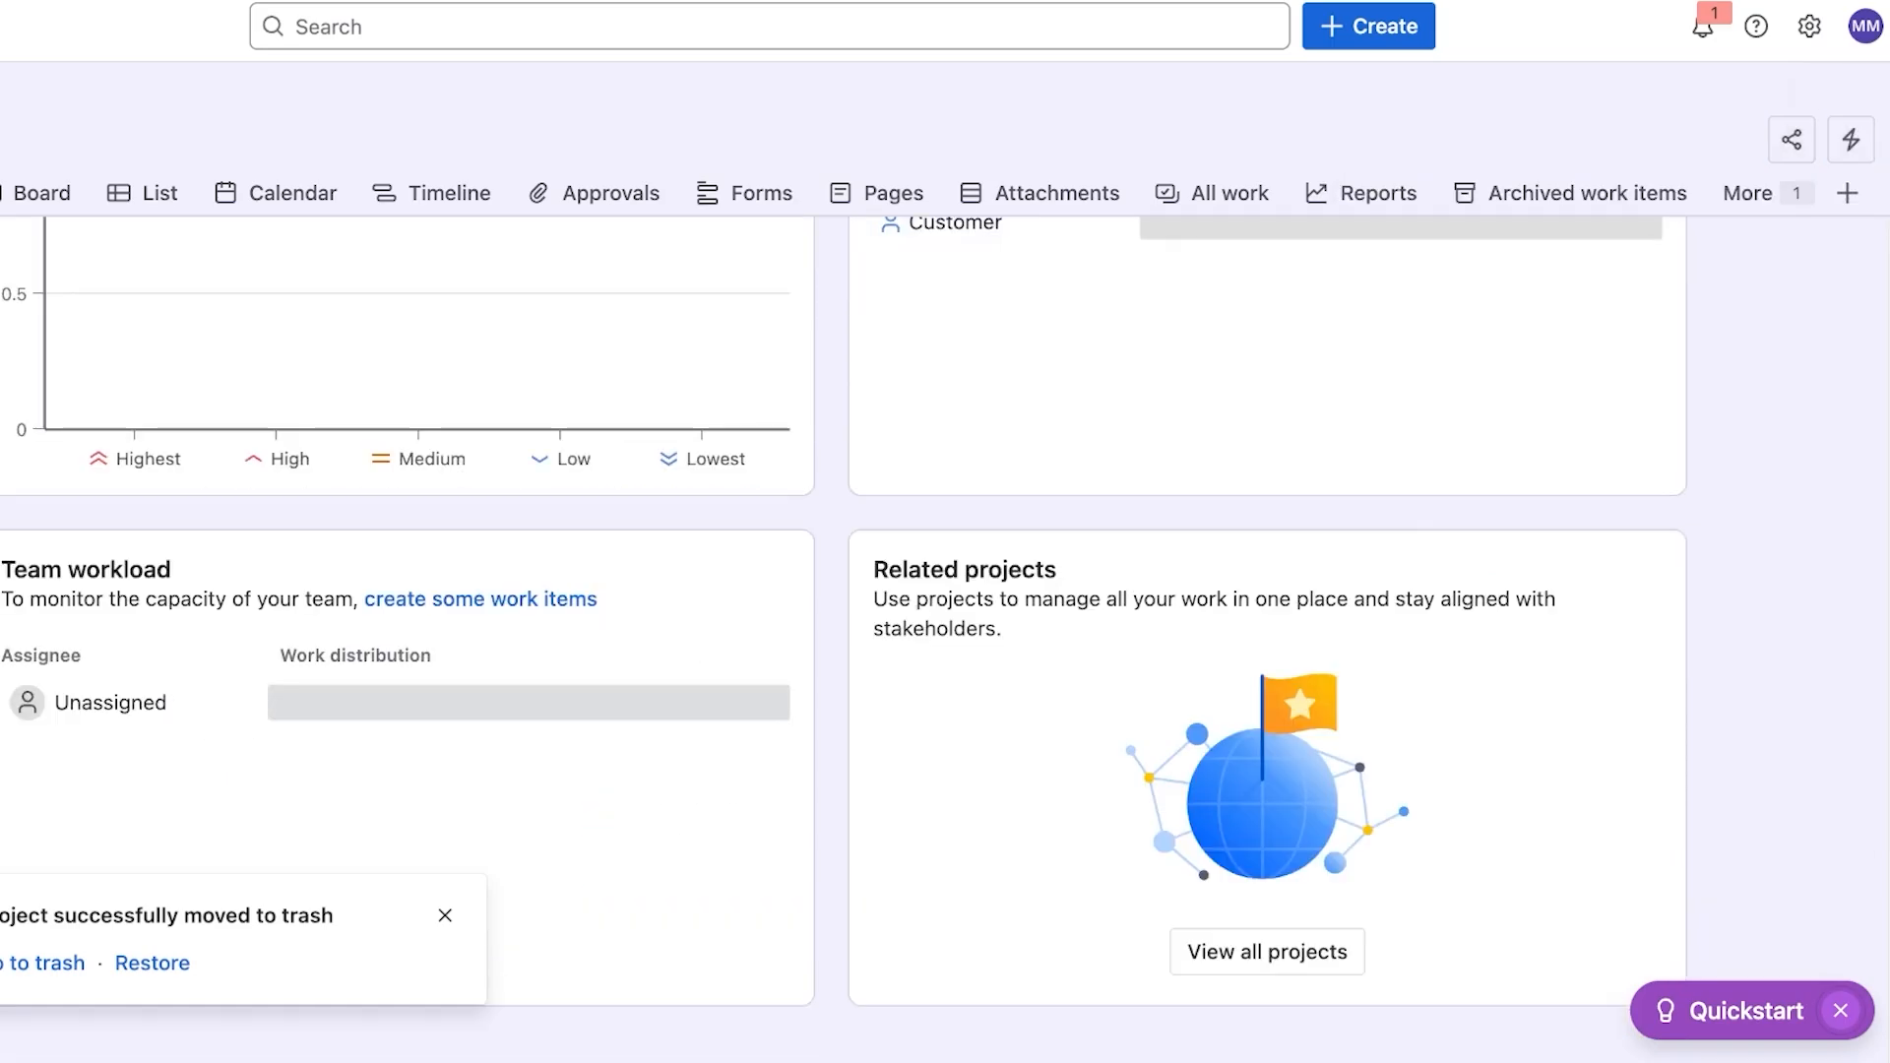
pyautogui.scroll(10, 846, 591)
pyautogui.moveTo(22, 27)
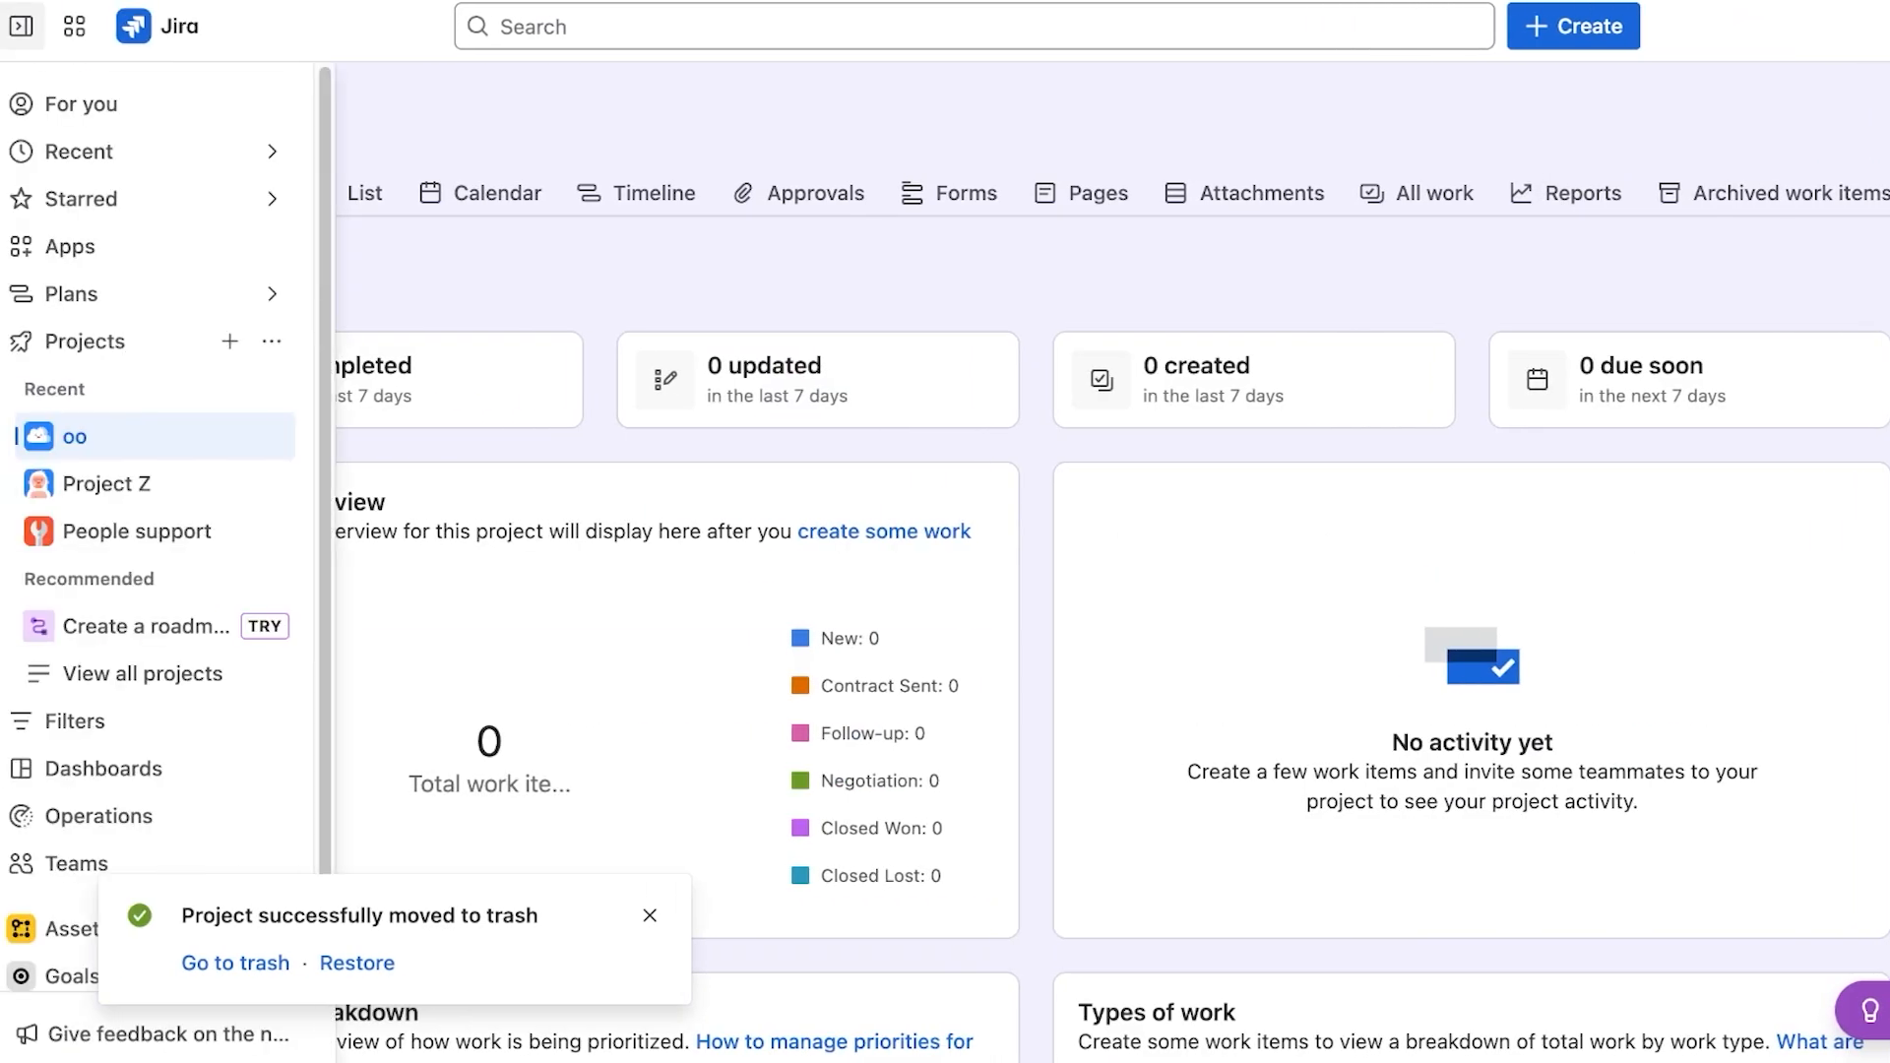
pyautogui.click(230, 341)
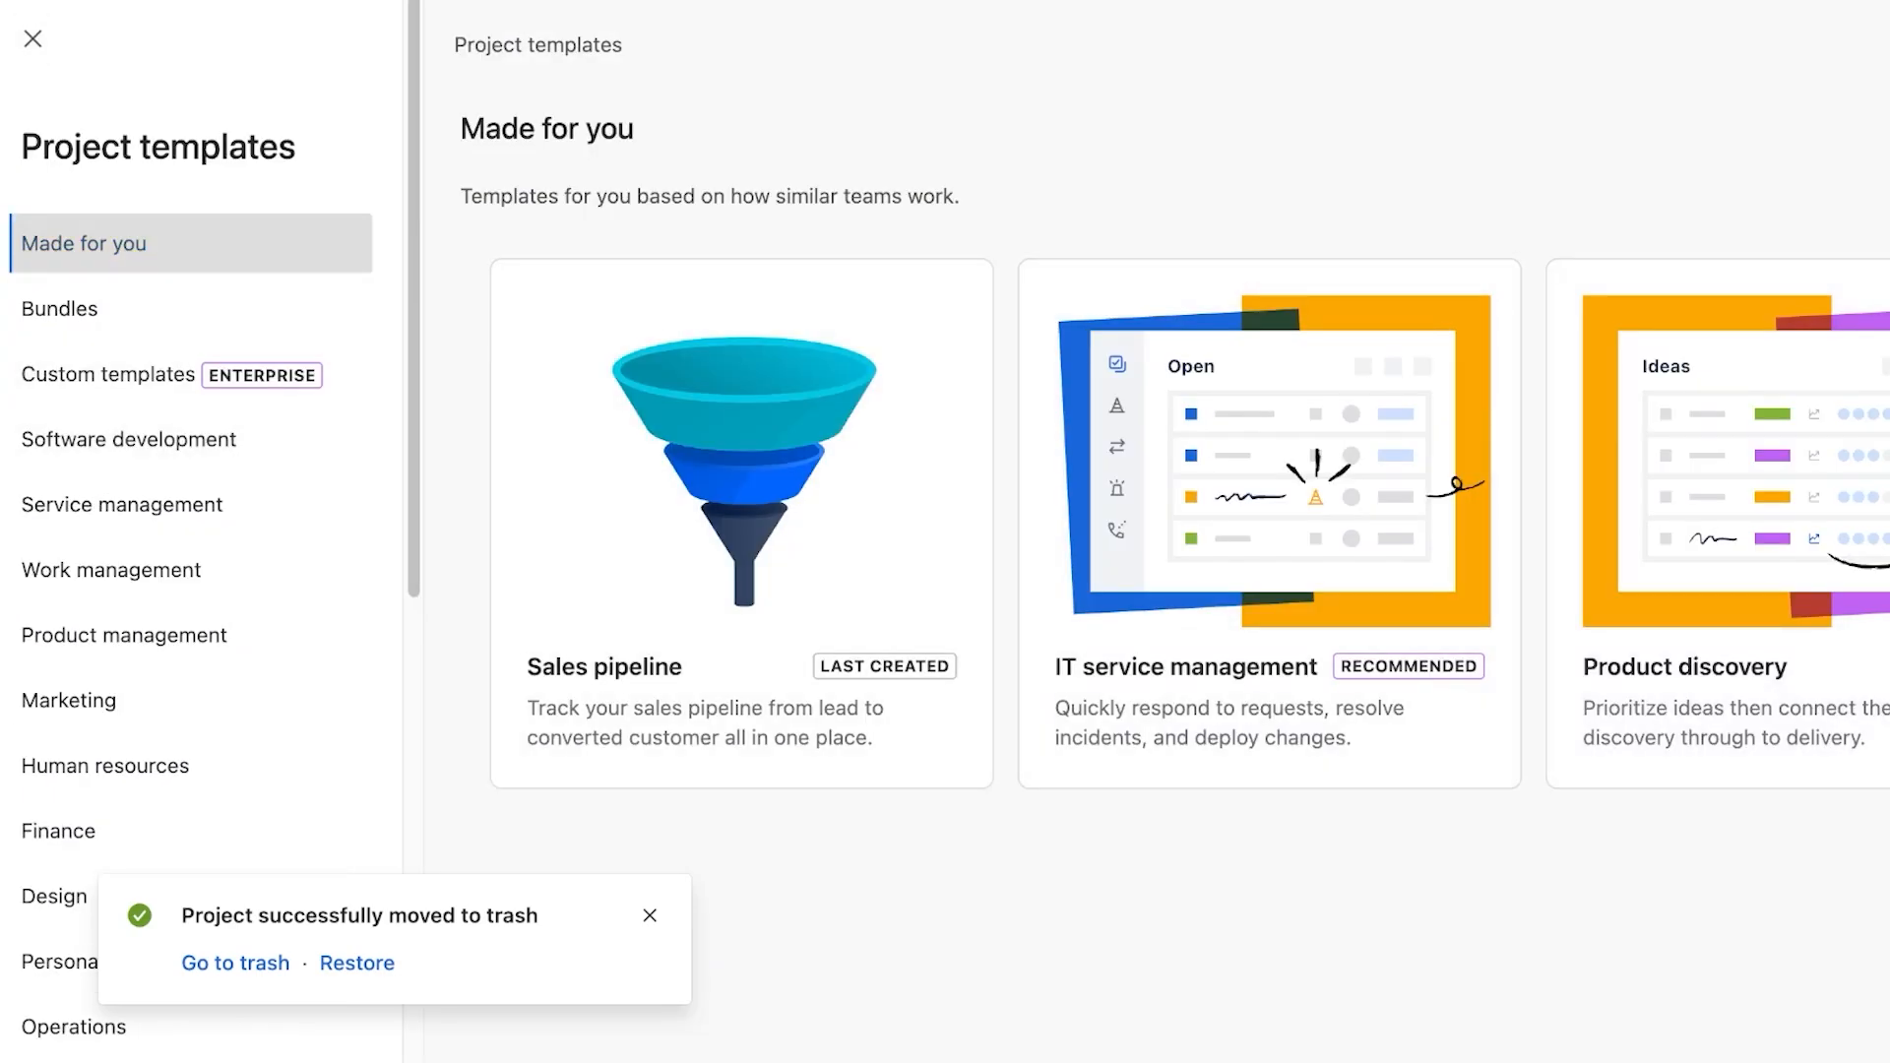
pyautogui.click(32, 38)
pyautogui.click(81, 103)
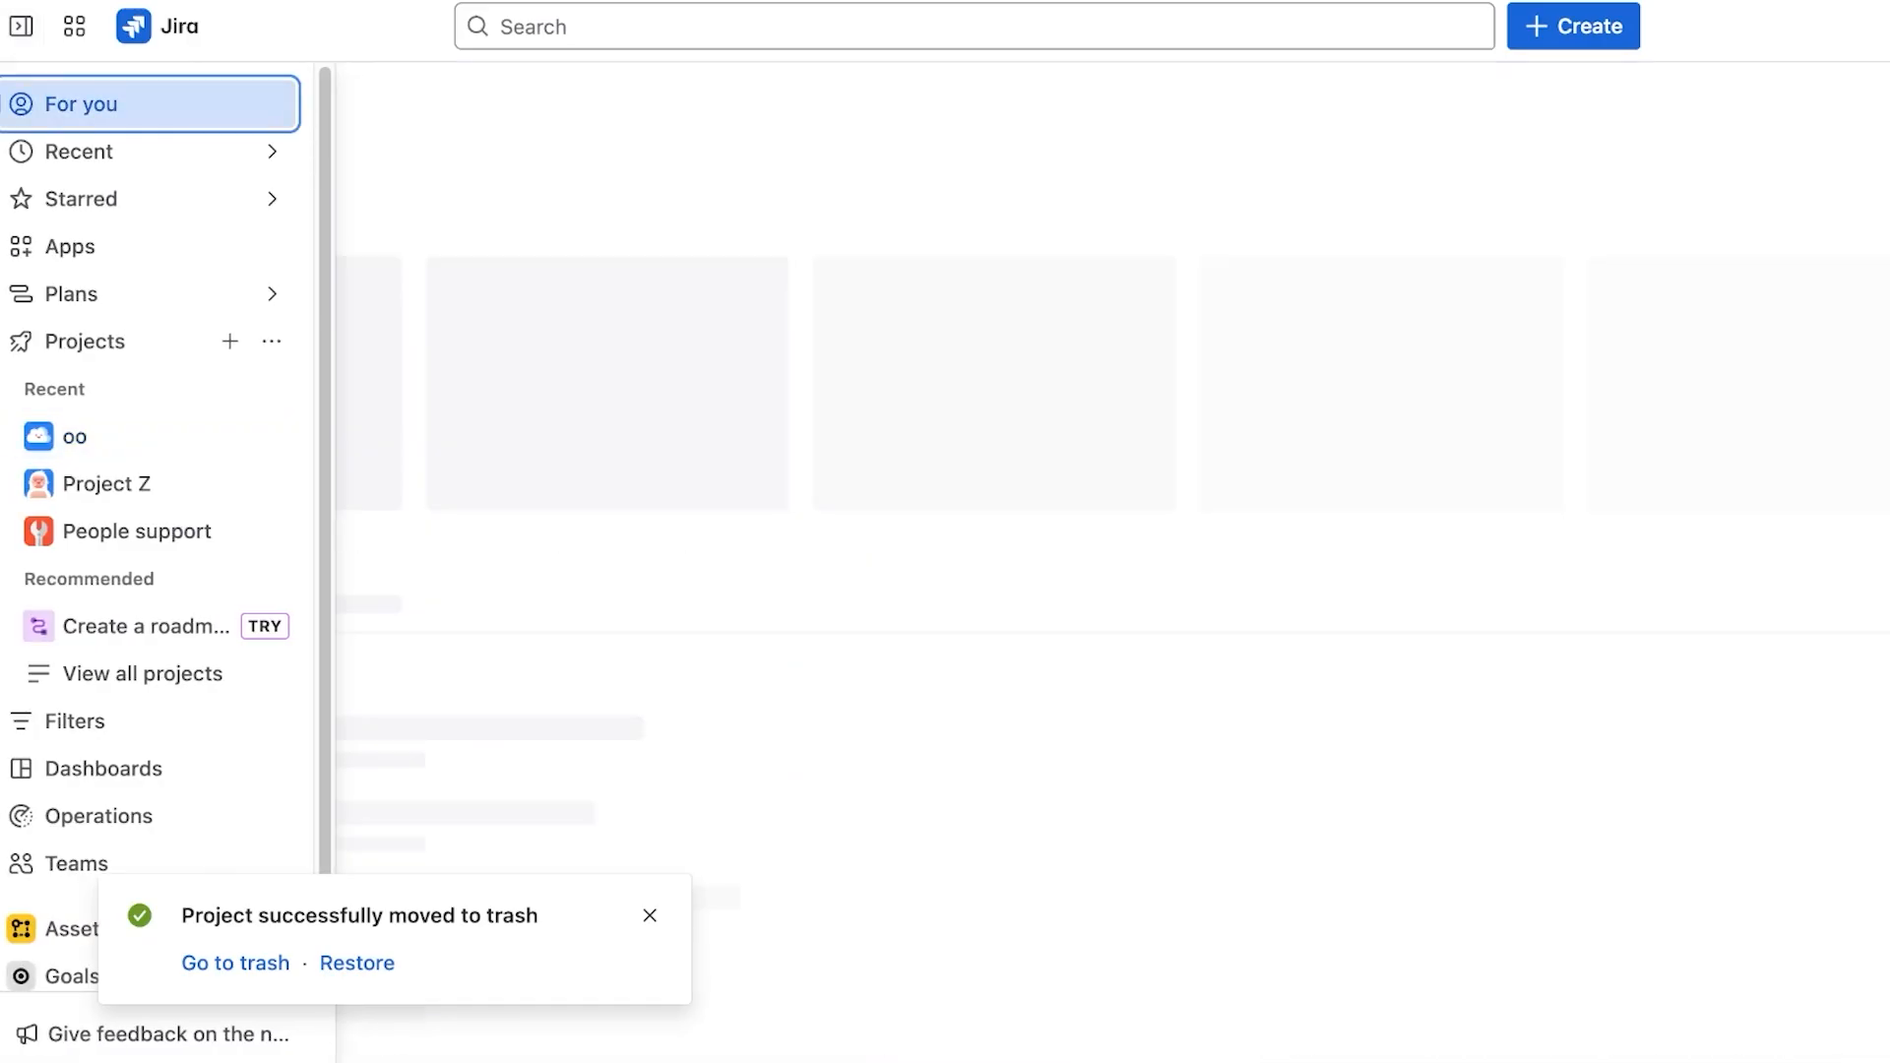
# - Browse the project template categories, including Bundles, Custom templates, Software development and Service management
pyautogui.click(230, 341)
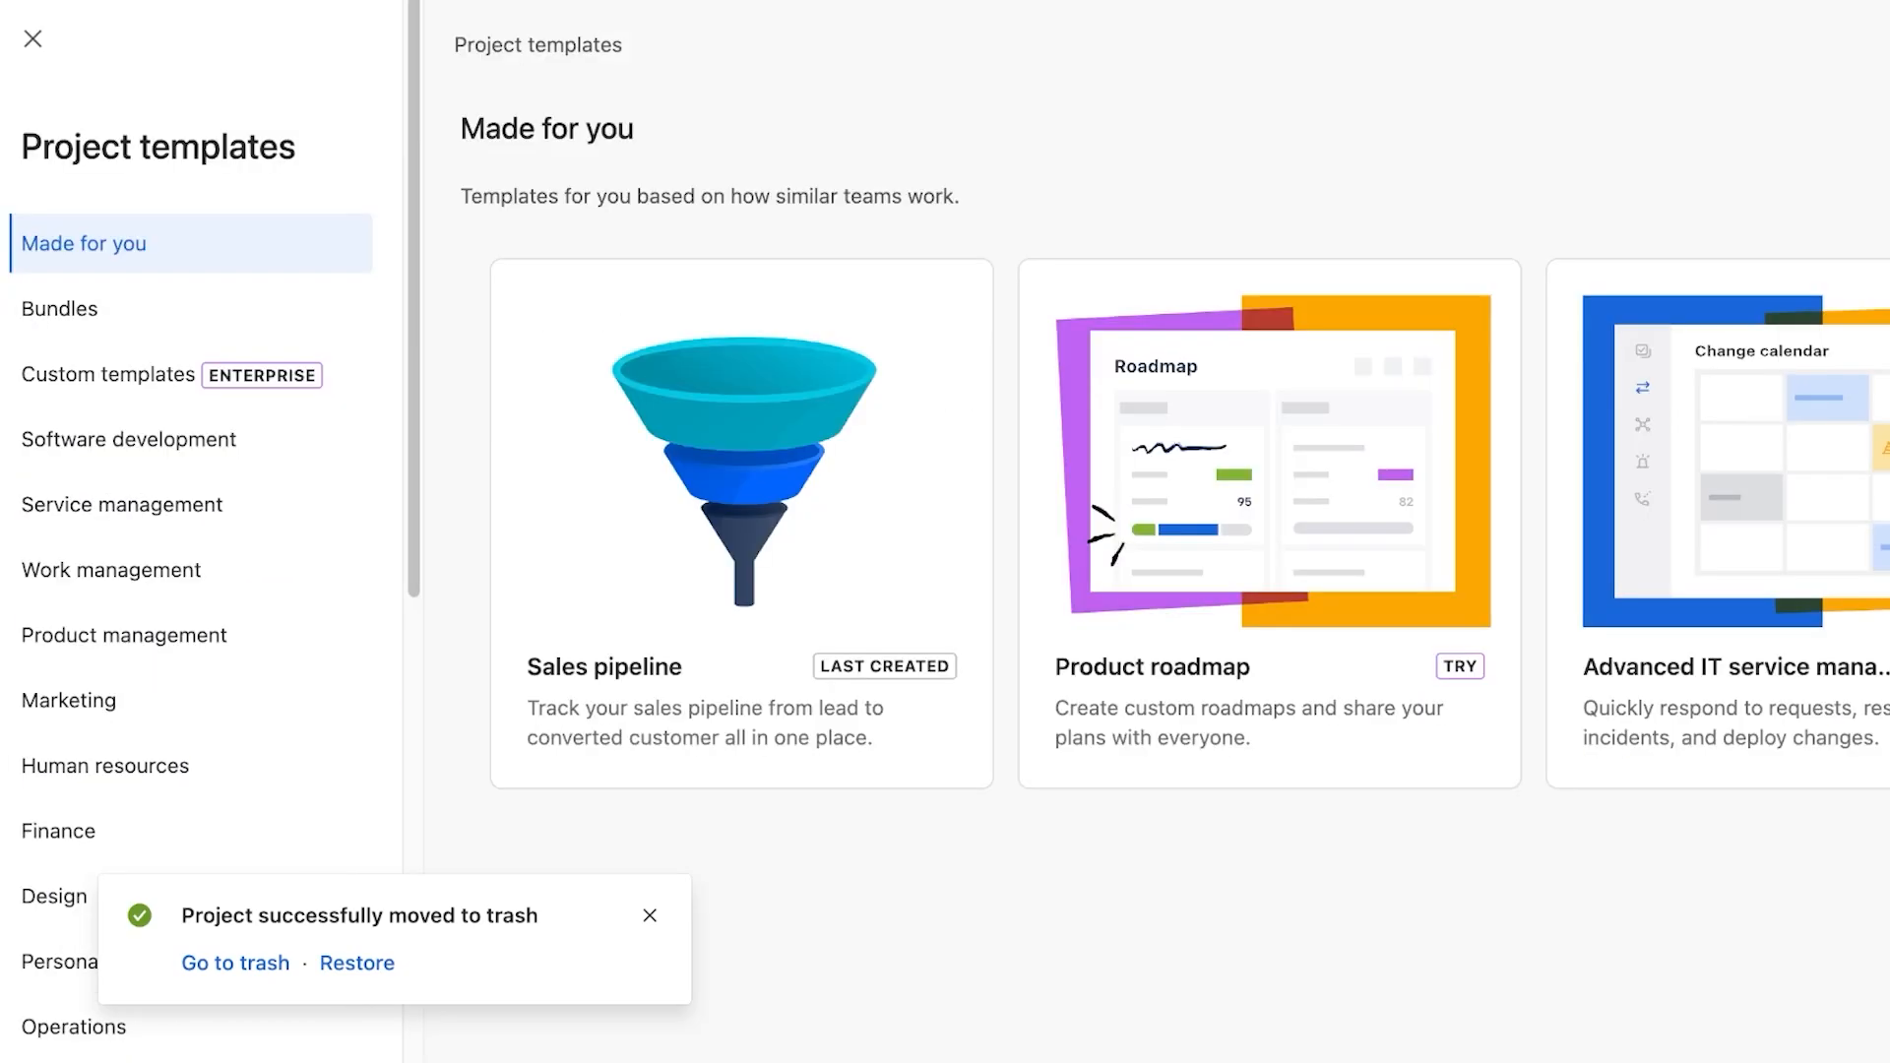
pyautogui.scroll(-10, 187, 531)
pyautogui.click(650, 915)
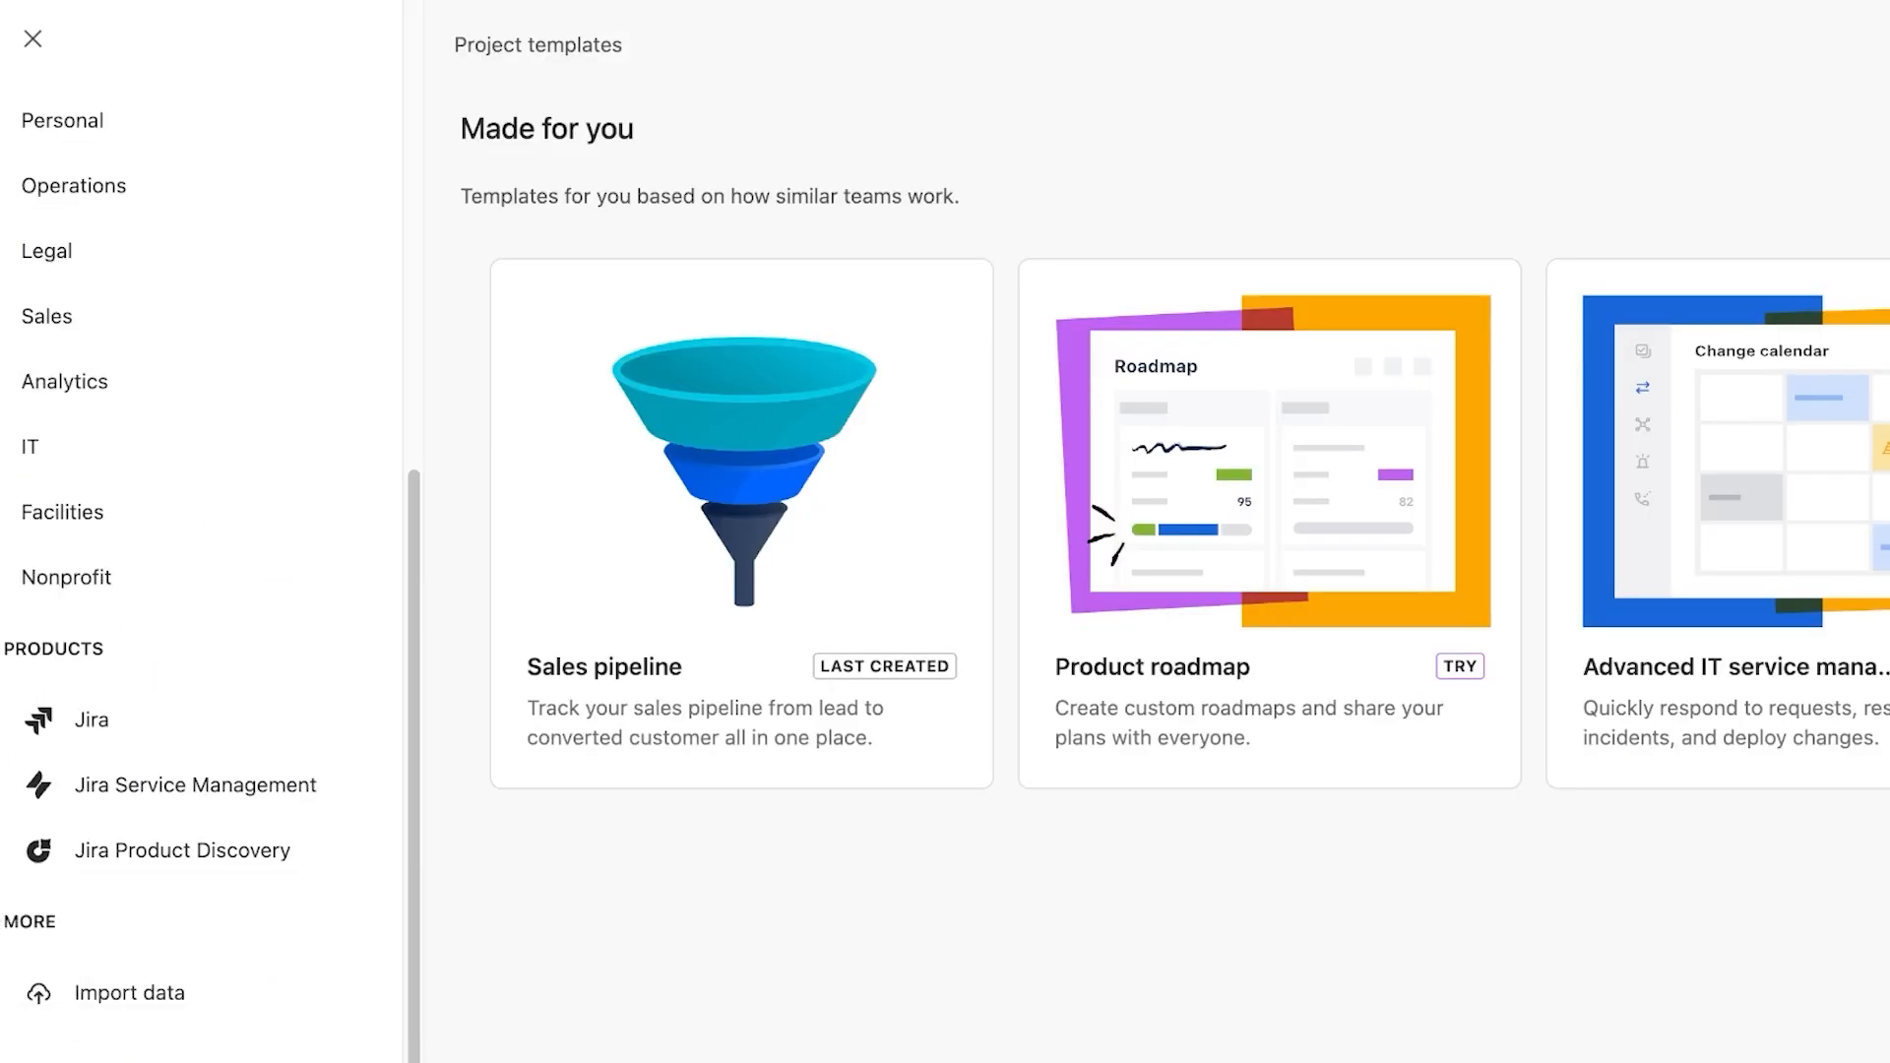
pyautogui.scroll(9, 187, 850)
pyautogui.click(88, 309)
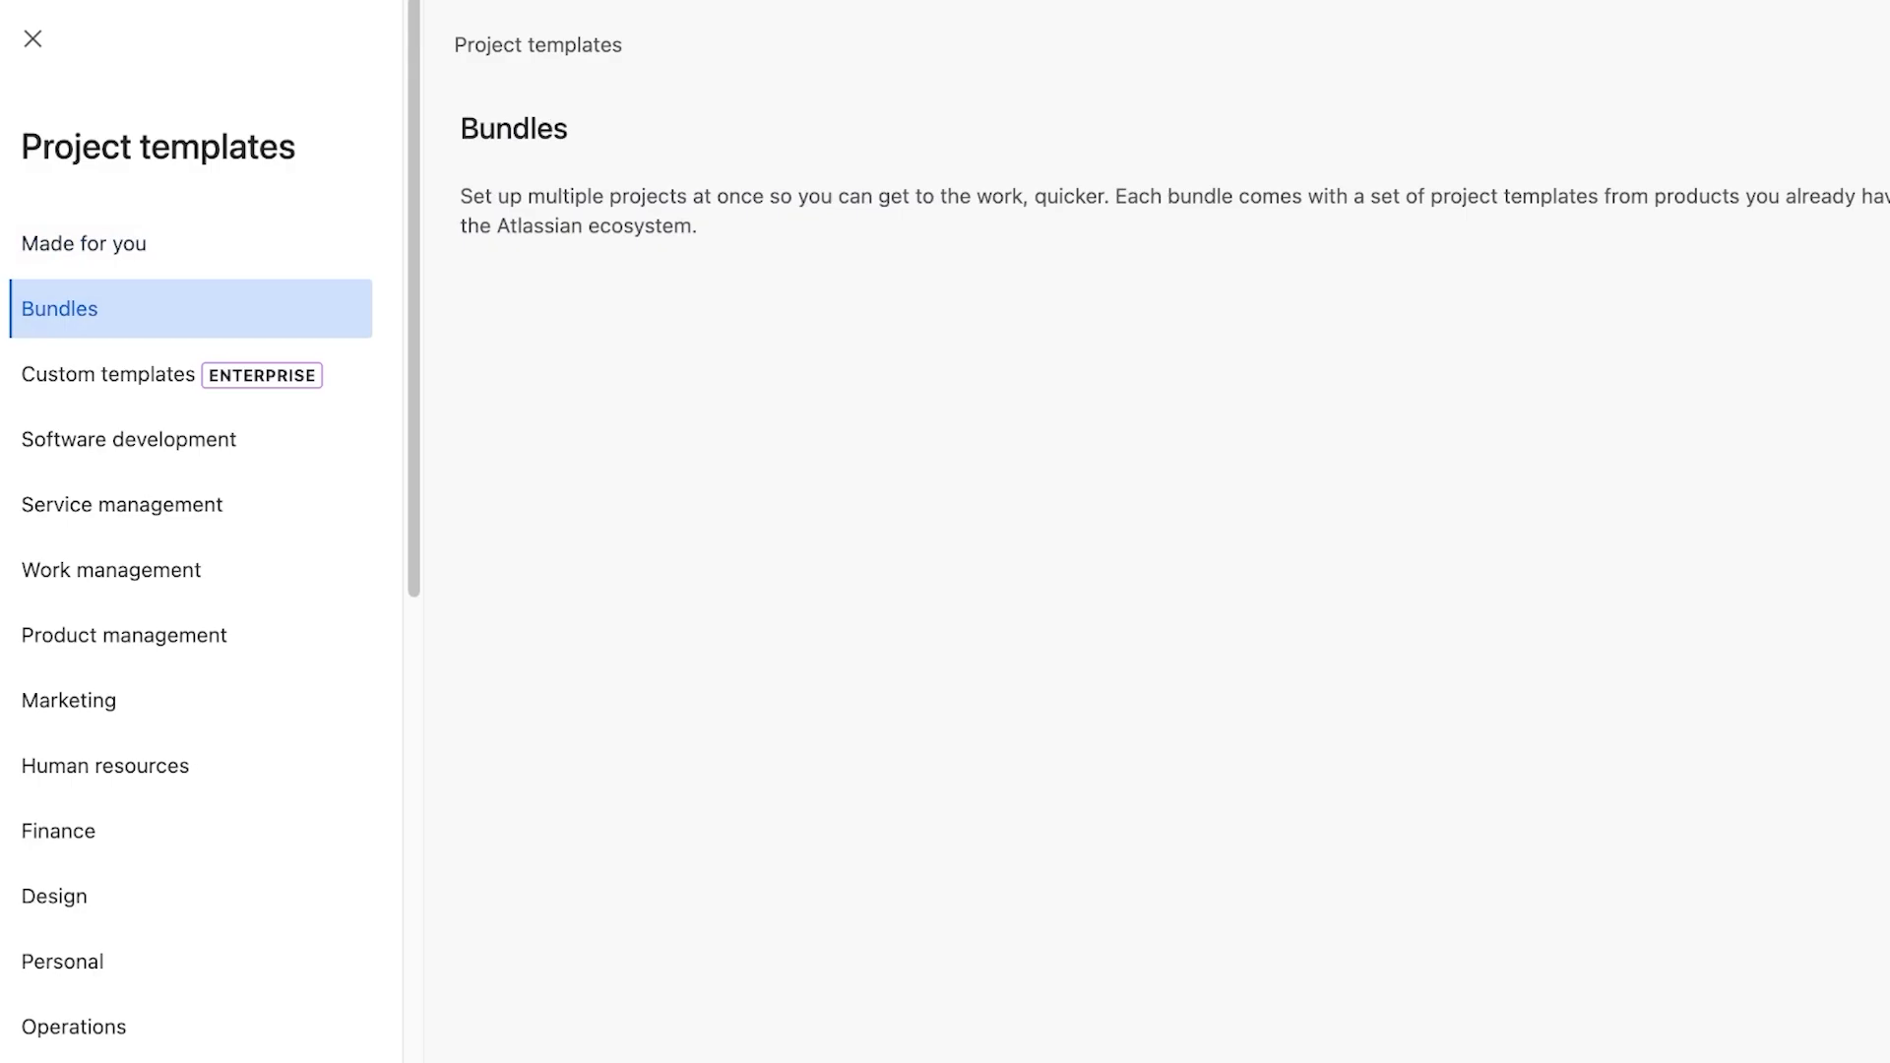
pyautogui.click(108, 374)
pyautogui.click(128, 439)
pyautogui.click(122, 504)
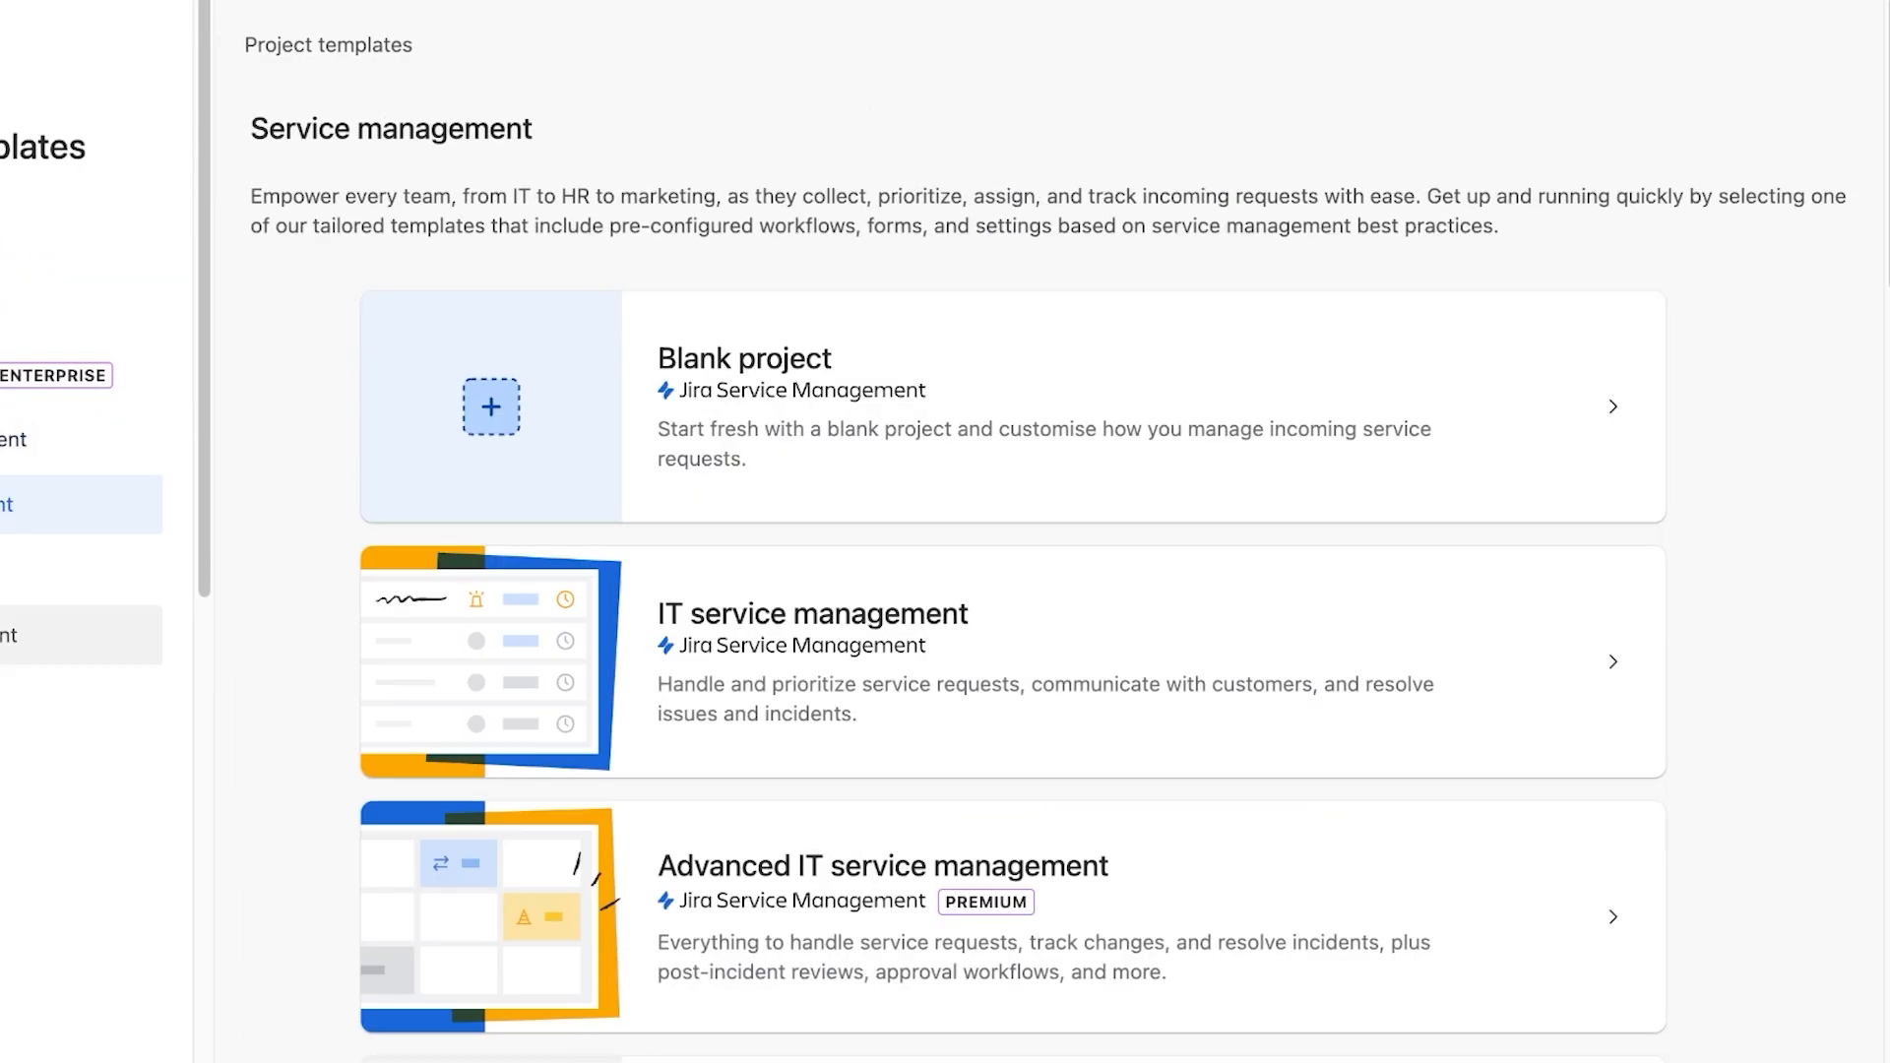
# - Create a project named Kkoko from the Blank project template and skip inviting teammates
pyautogui.click(1012, 406)
pyautogui.scroll(-5, 1012, 406)
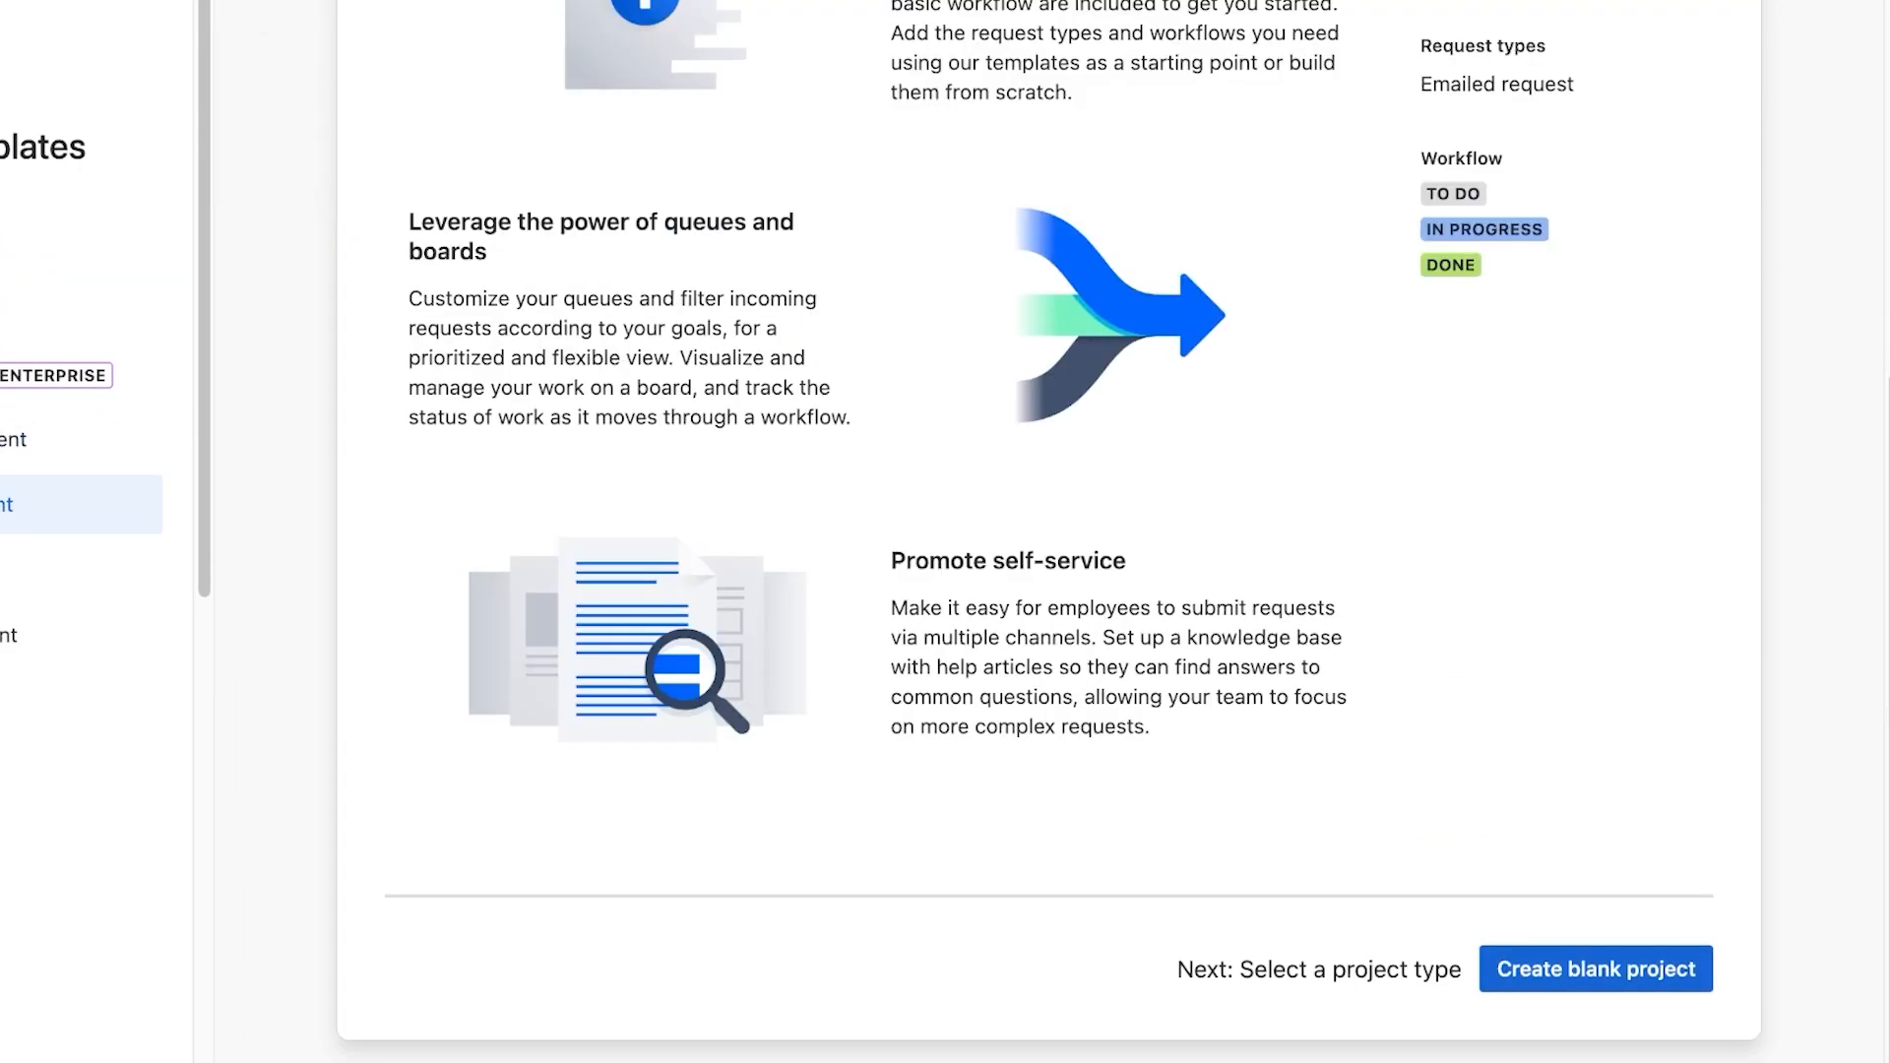
pyautogui.click(1596, 969)
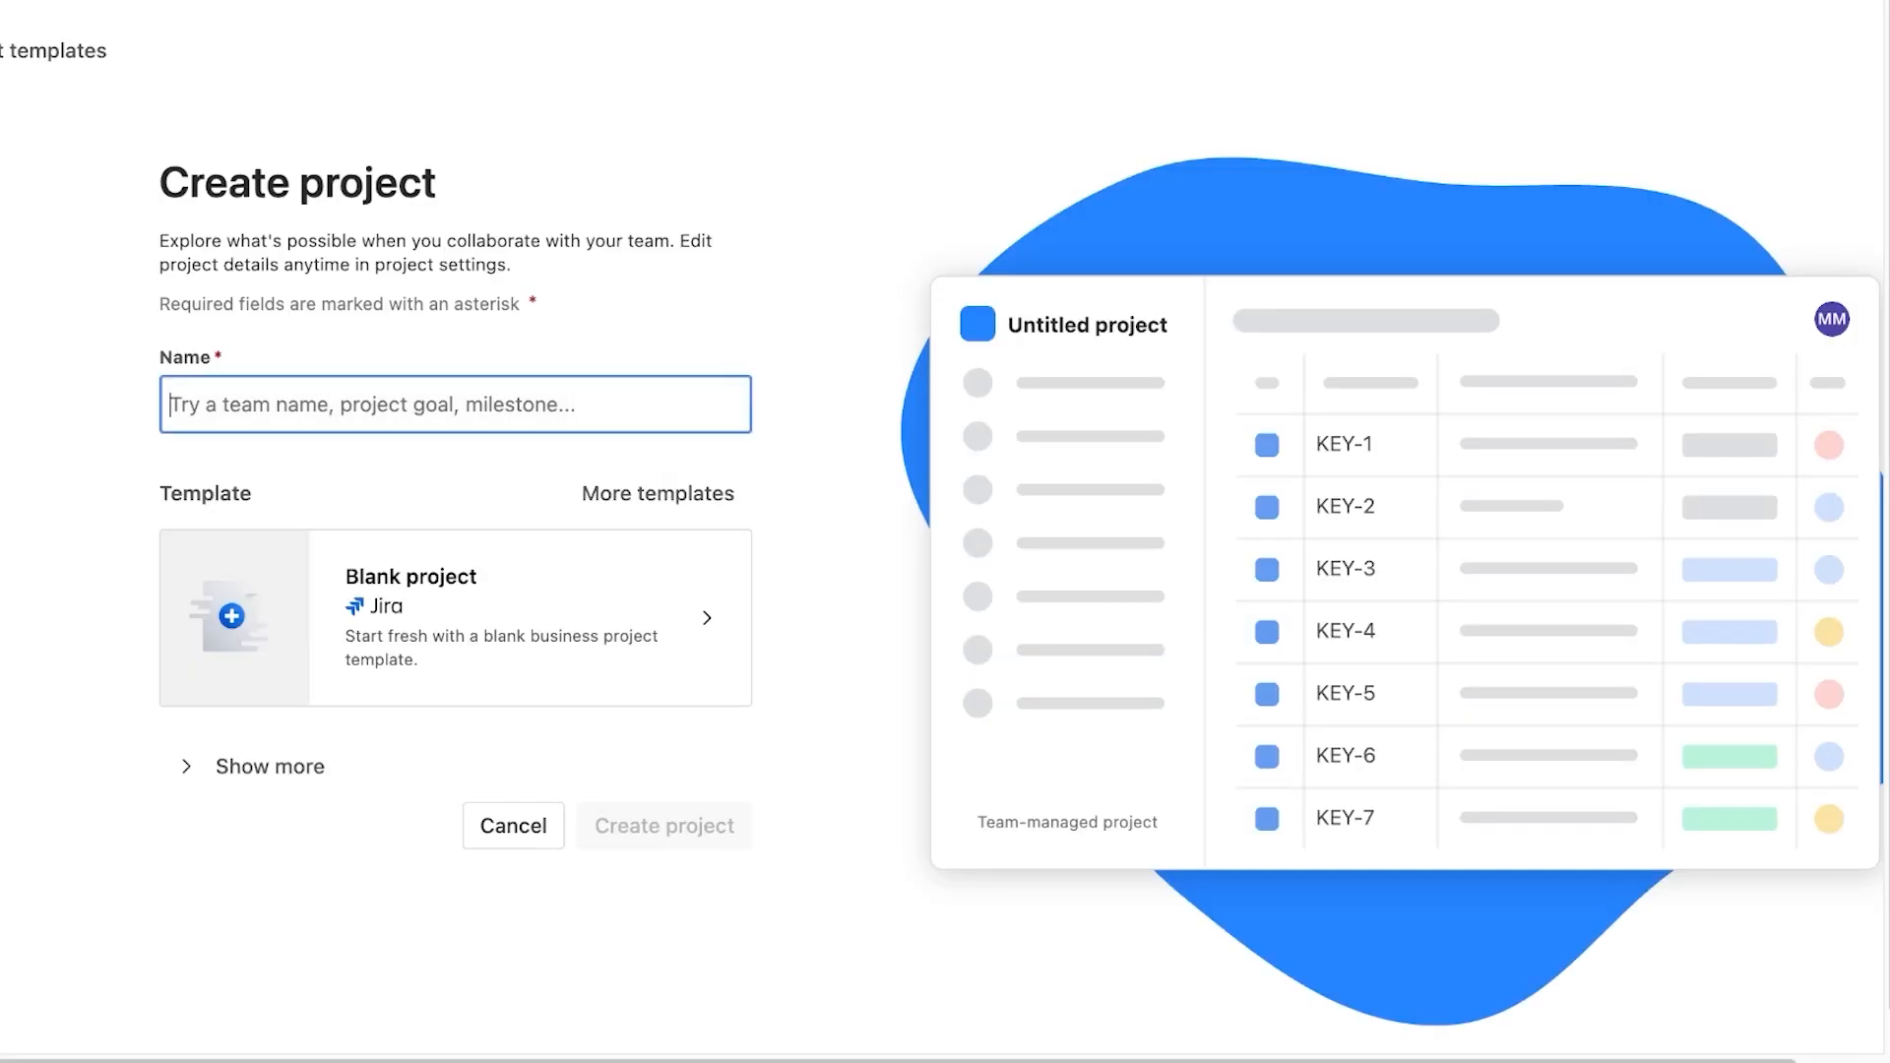
pyautogui.write('Kkoko')
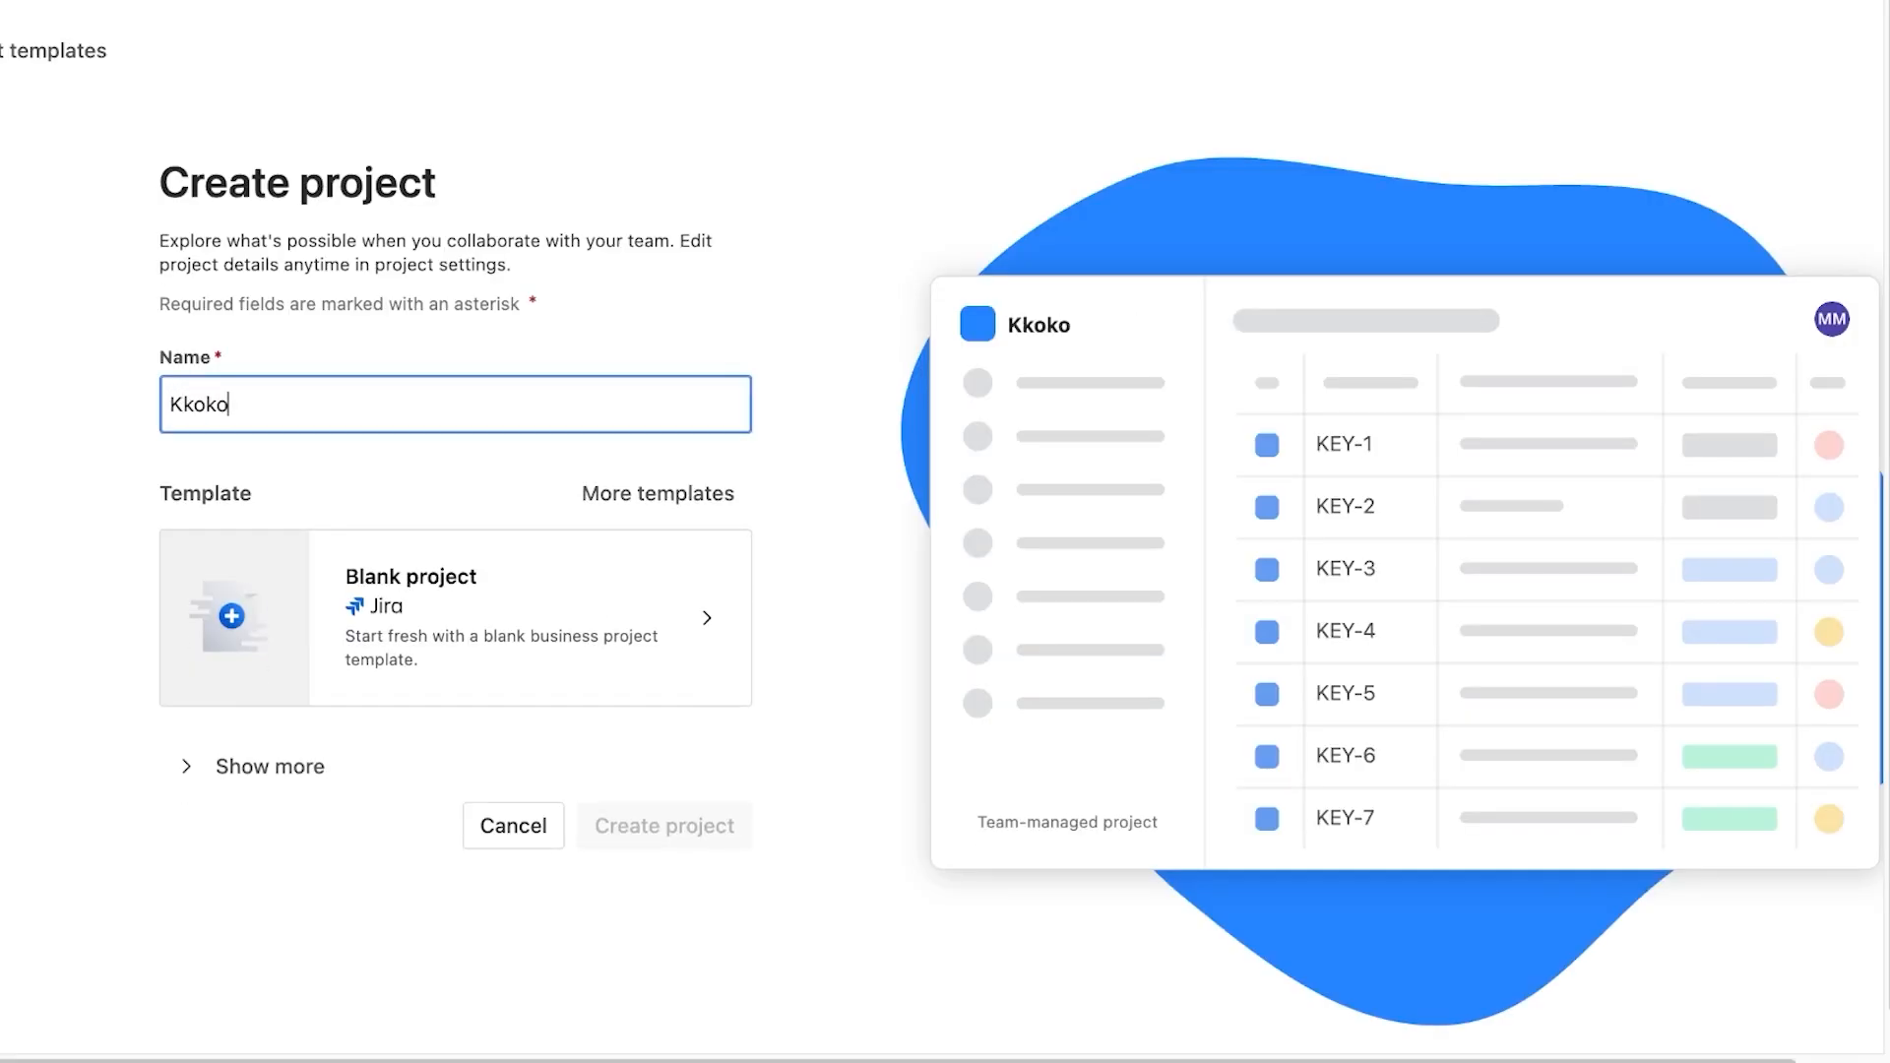
pyautogui.press('Return')
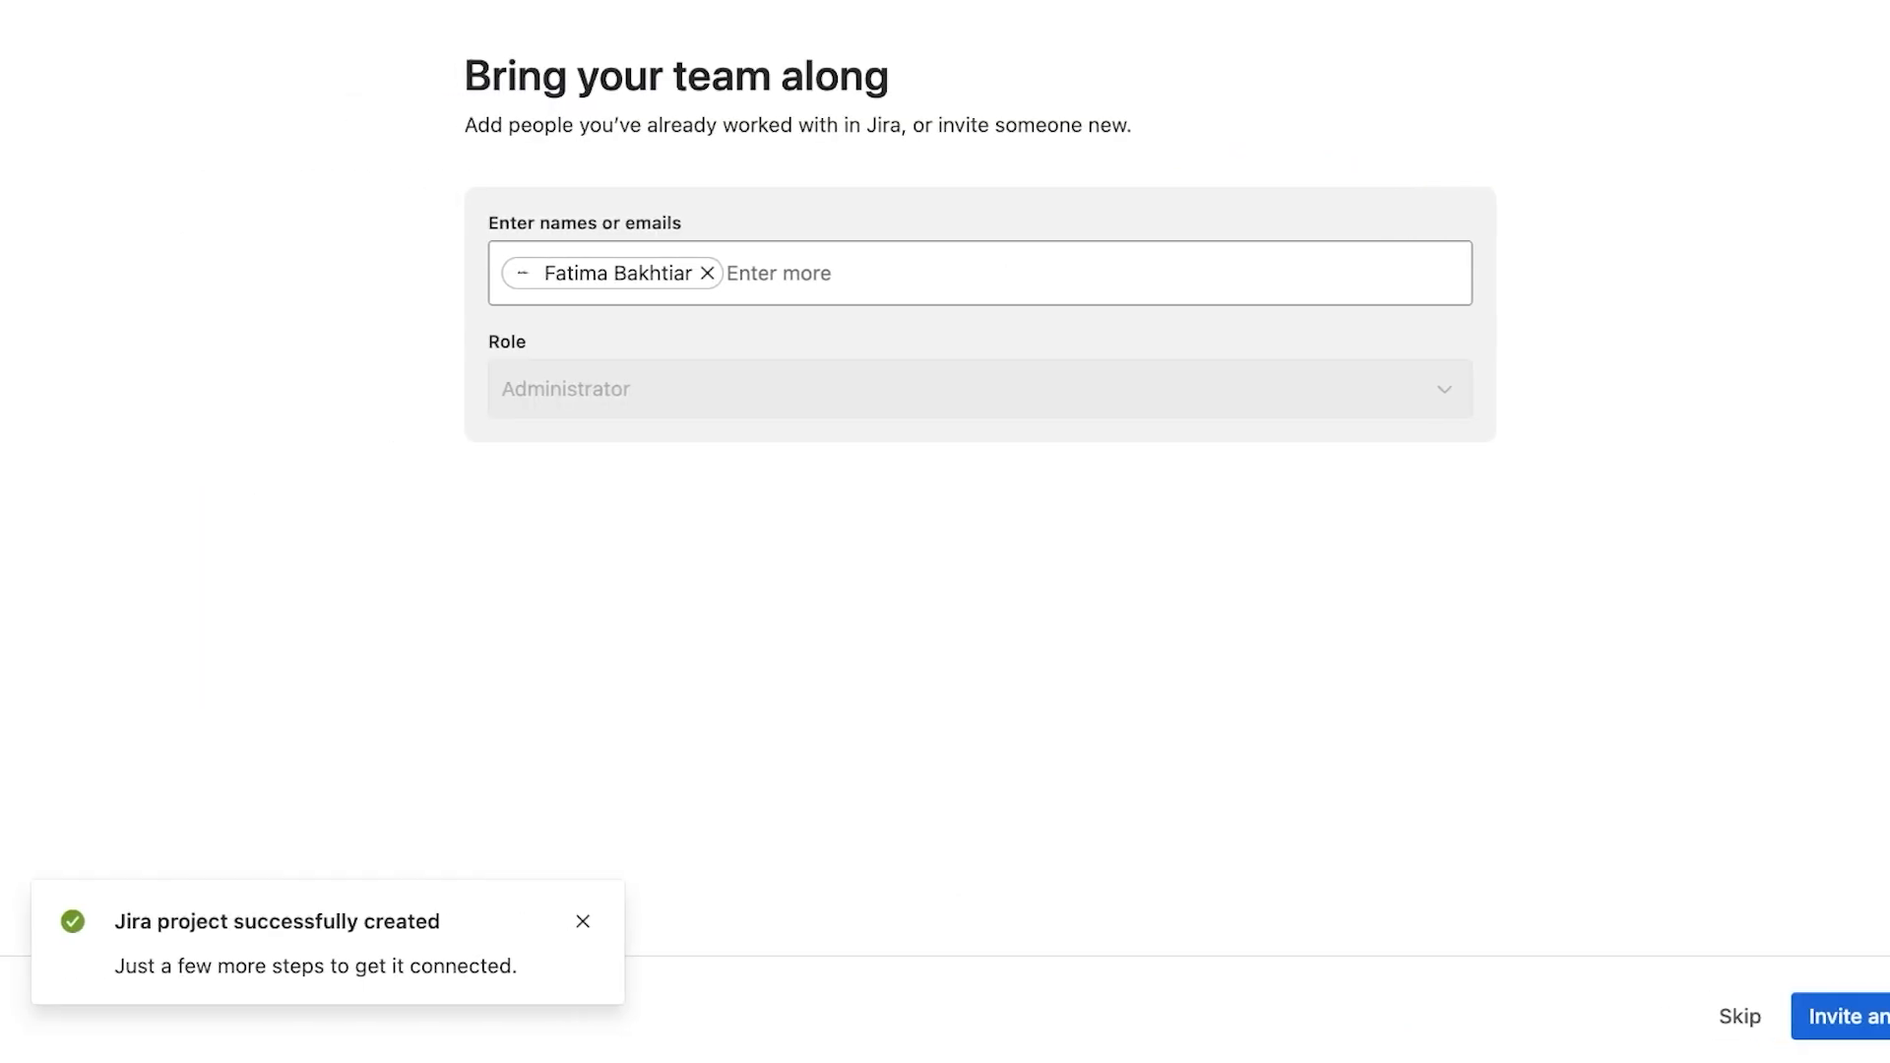
pyautogui.click(1740, 1016)
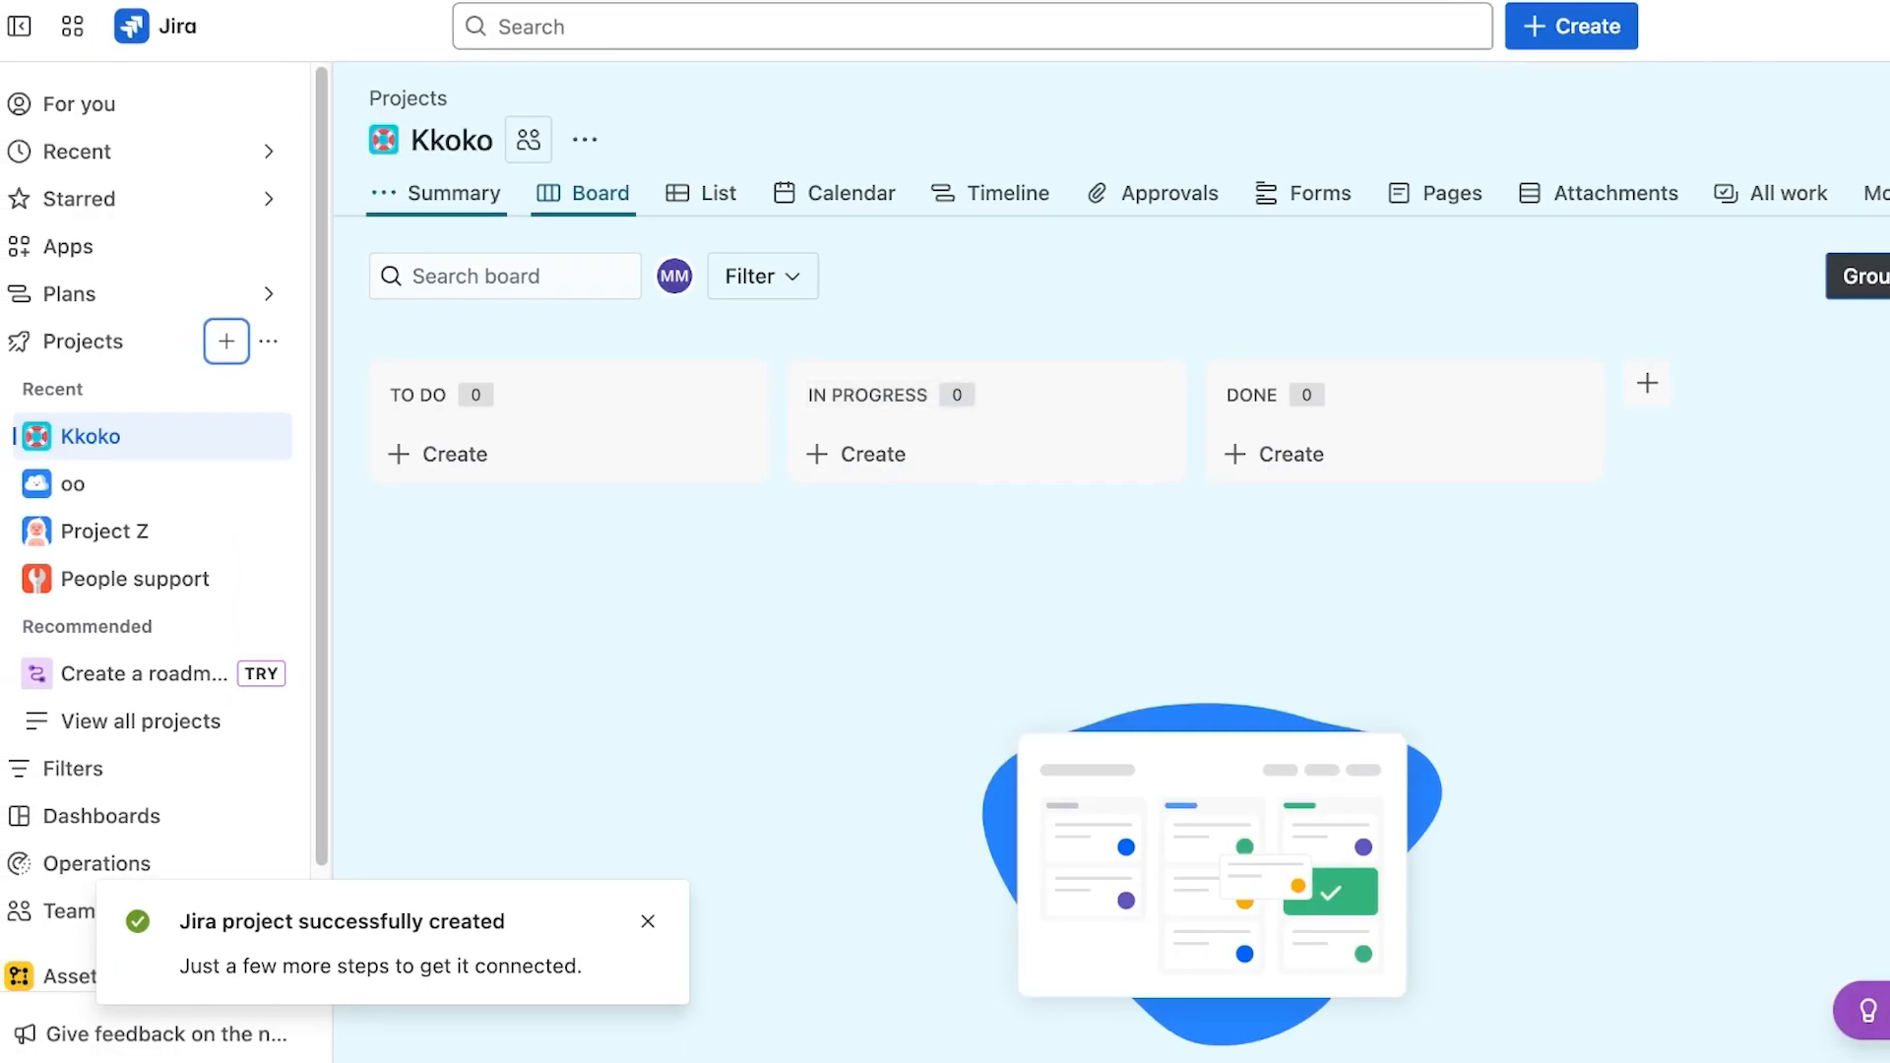
# - Review the status, priority and work type cards in Kkoko's Summary view and check its List view
pyautogui.click(451, 141)
pyautogui.click(453, 194)
pyautogui.click(384, 172)
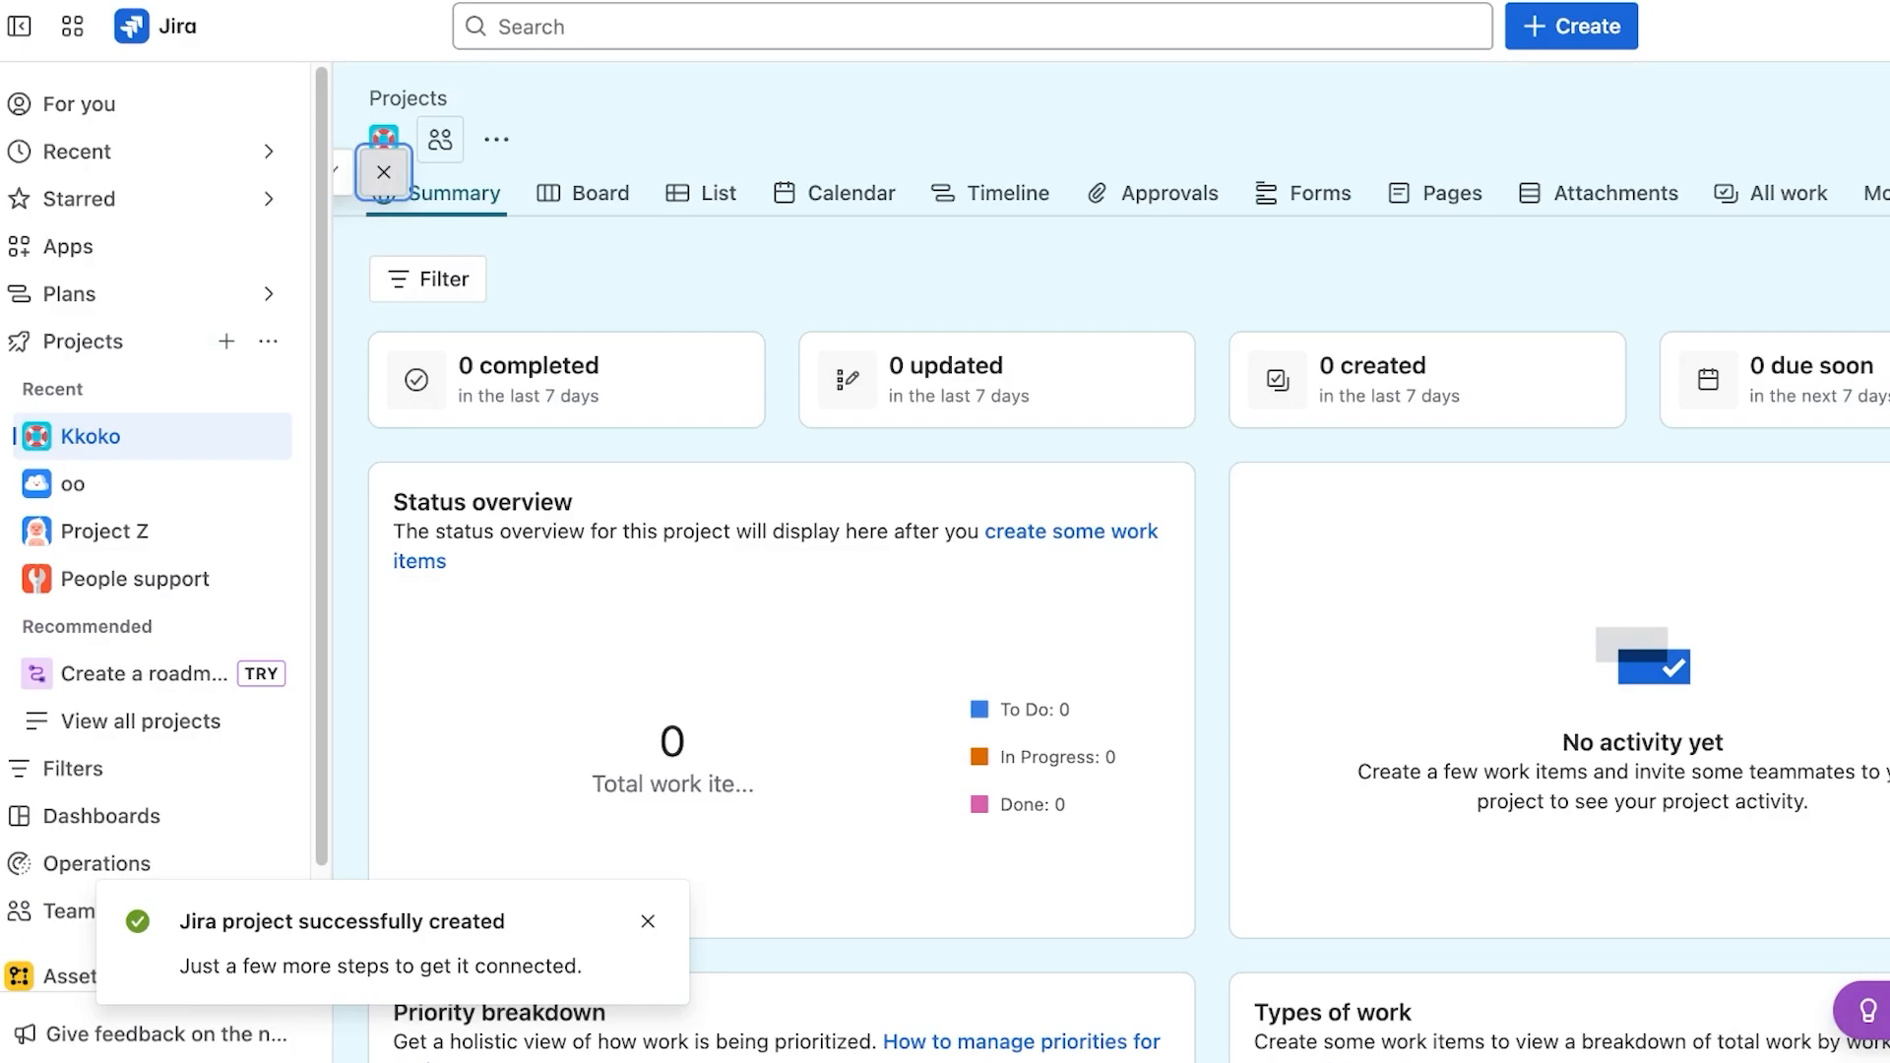
pyautogui.scroll(-10, 1102, 610)
pyautogui.scroll(9, 591, 708)
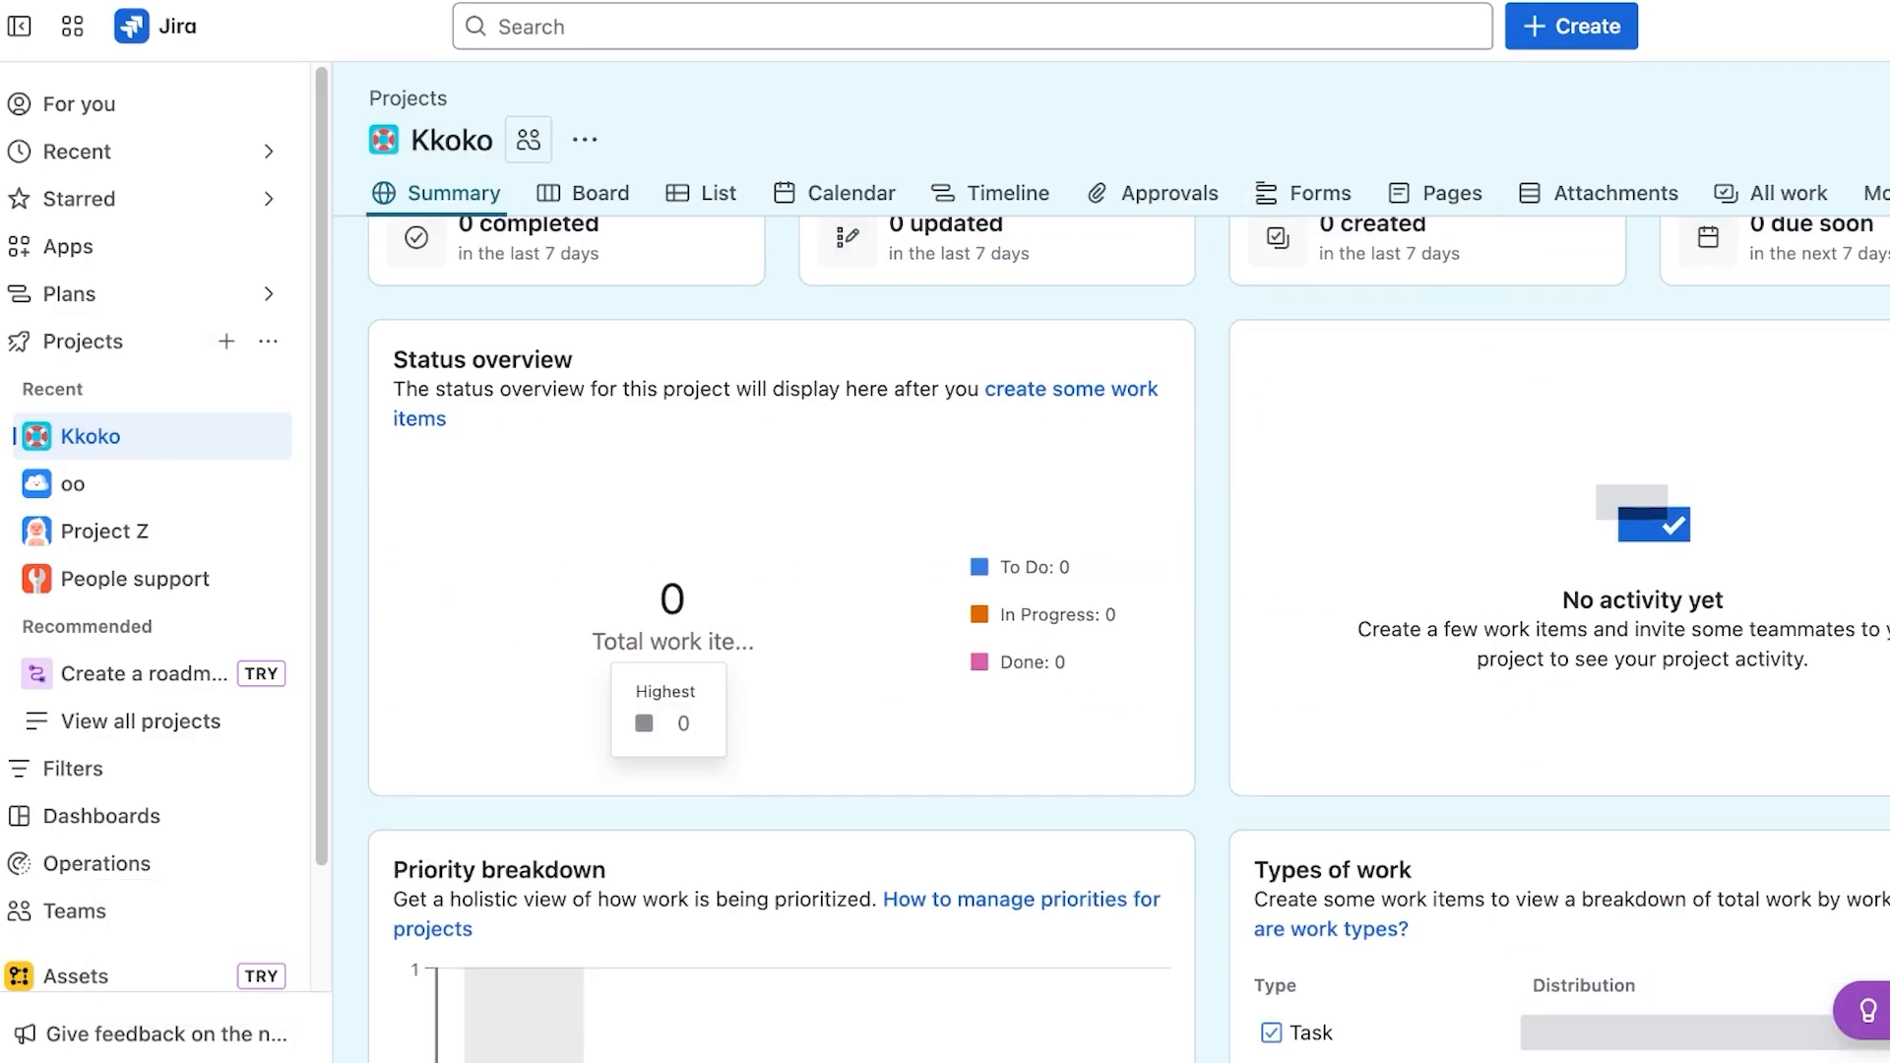
pyautogui.scroll(-4, 600, 650)
pyautogui.click(701, 194)
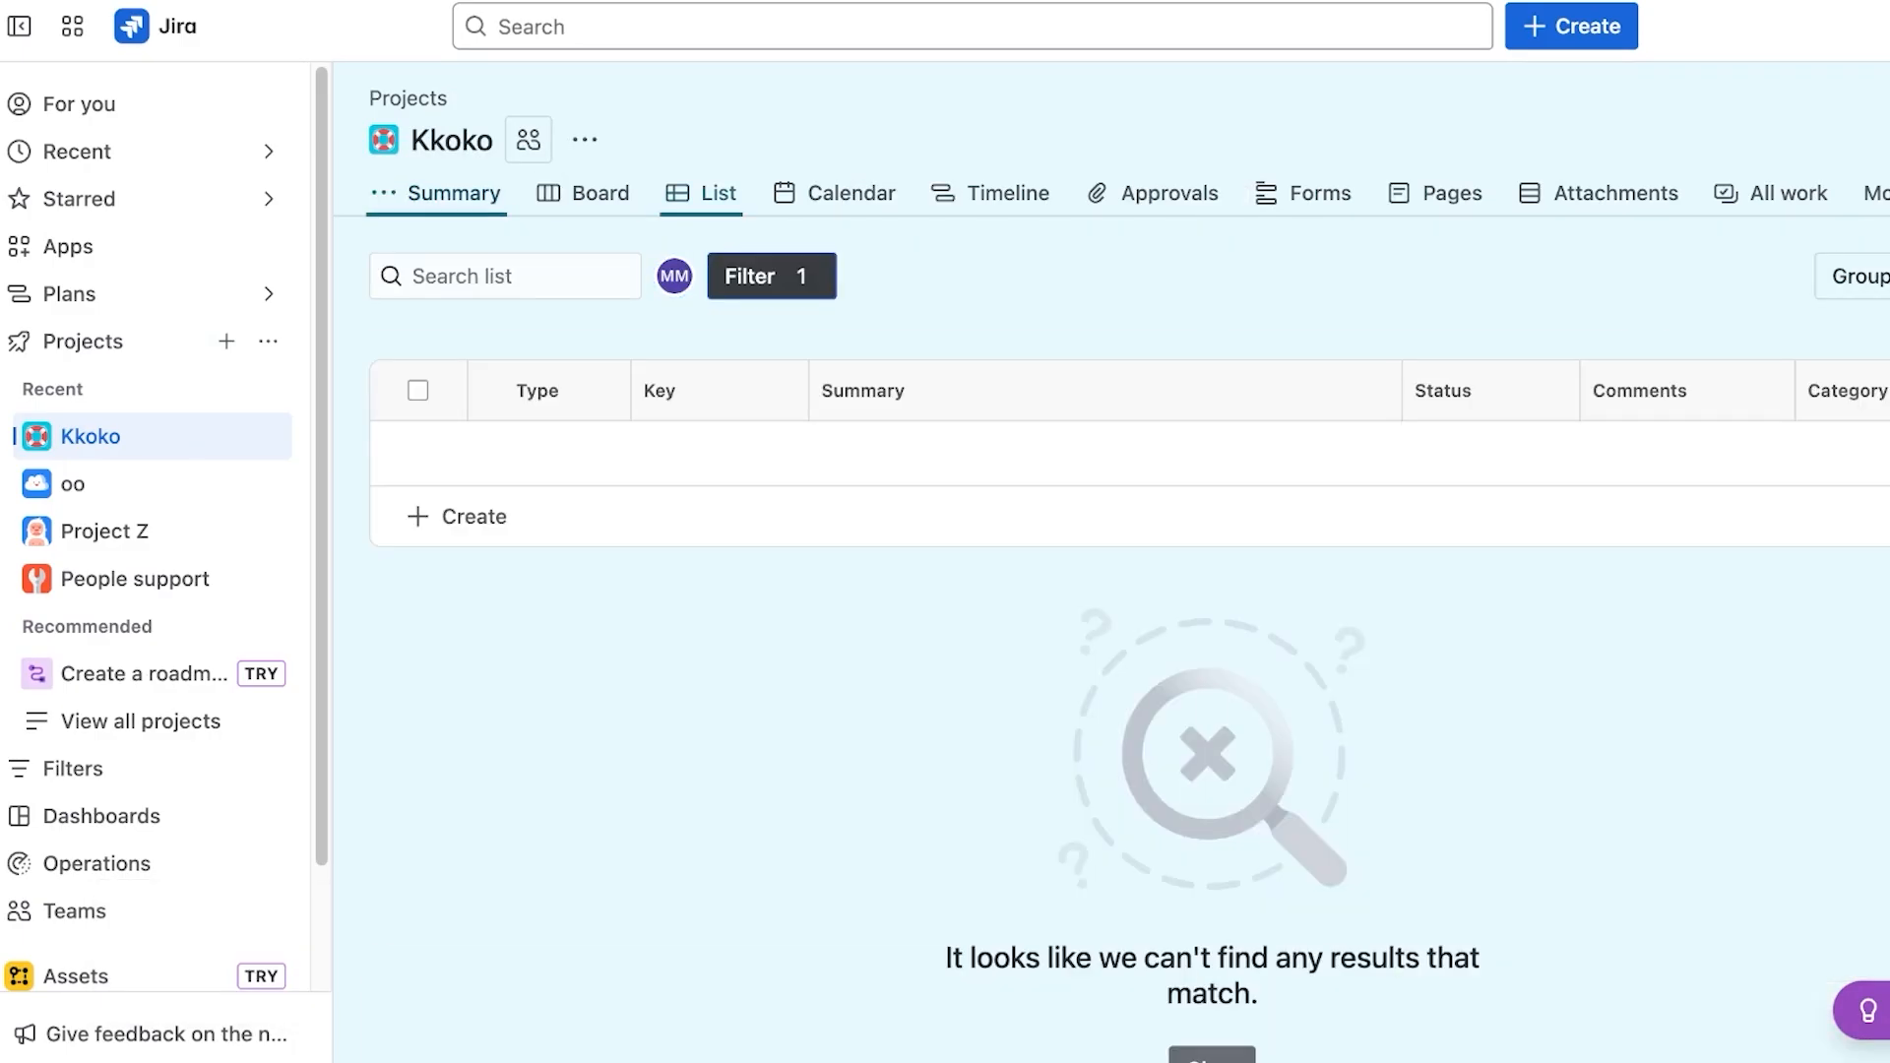
pyautogui.click(453, 194)
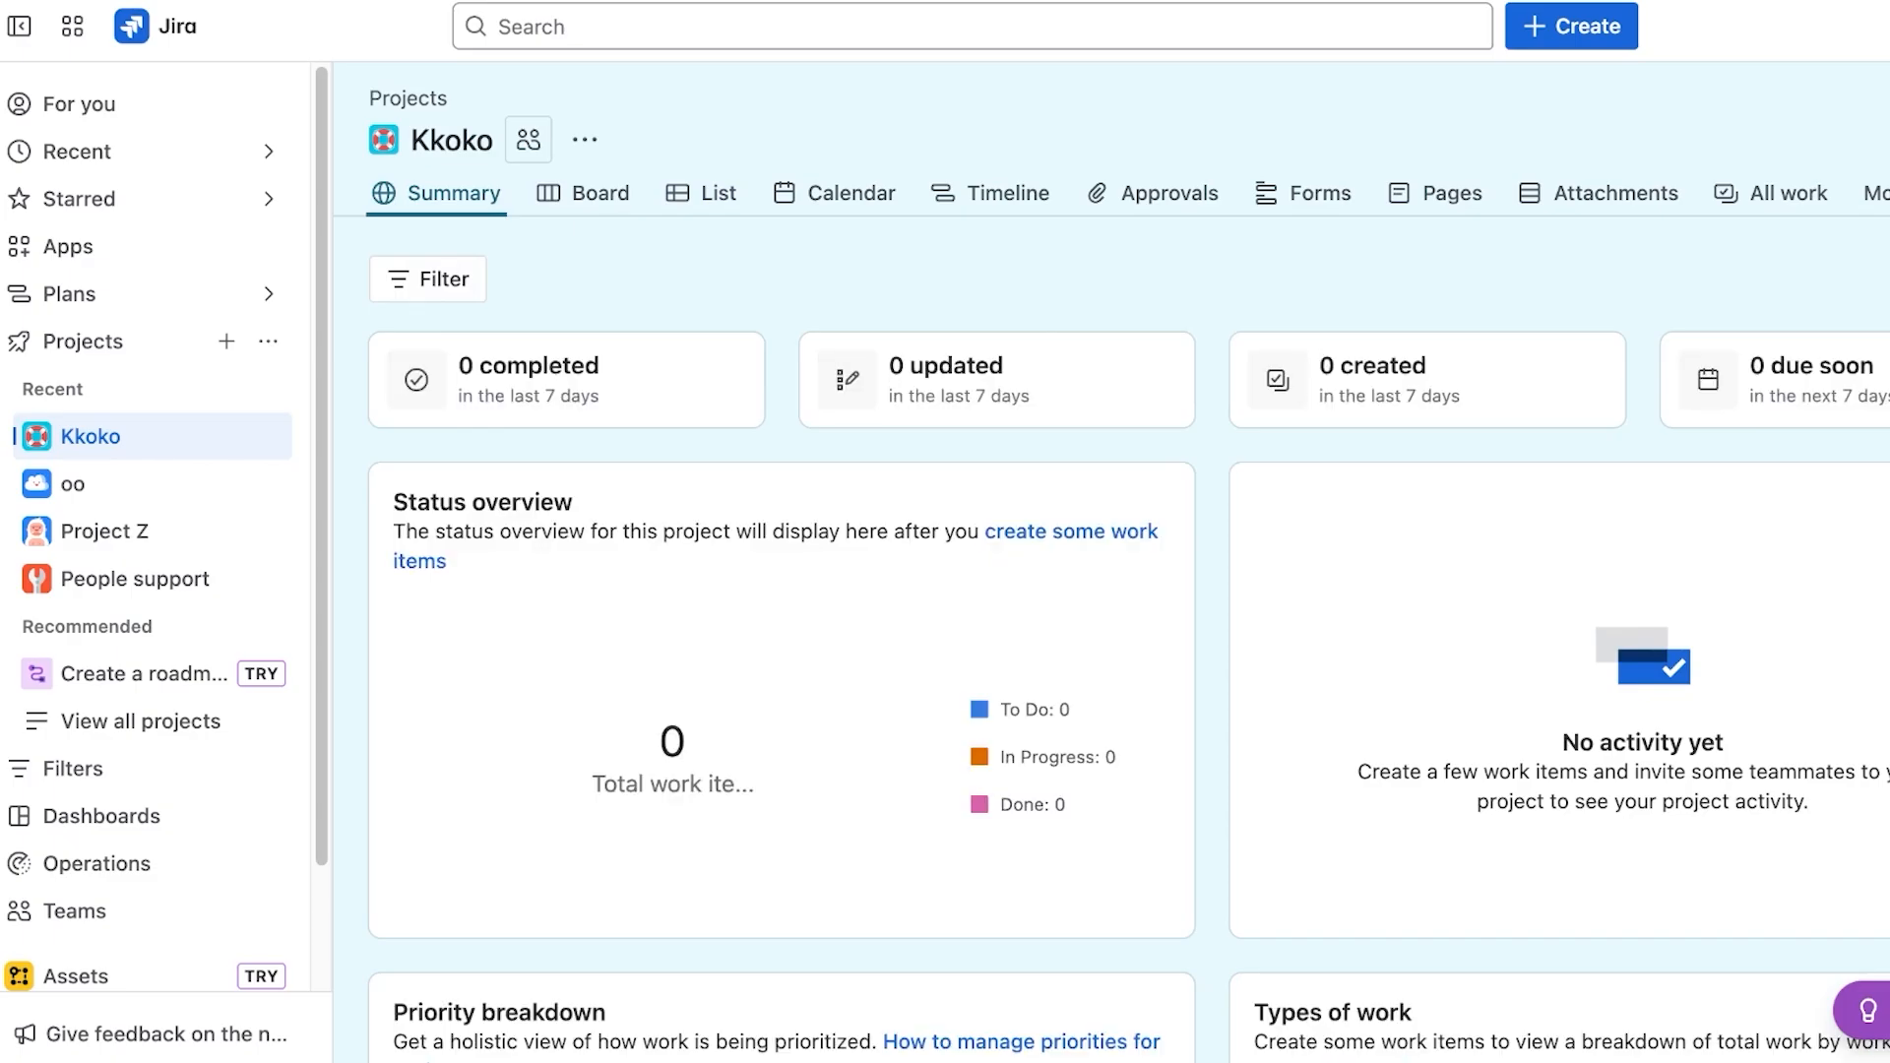
# - Rename the To Do column on Kkoko's board to Tasks
pyautogui.click(583, 193)
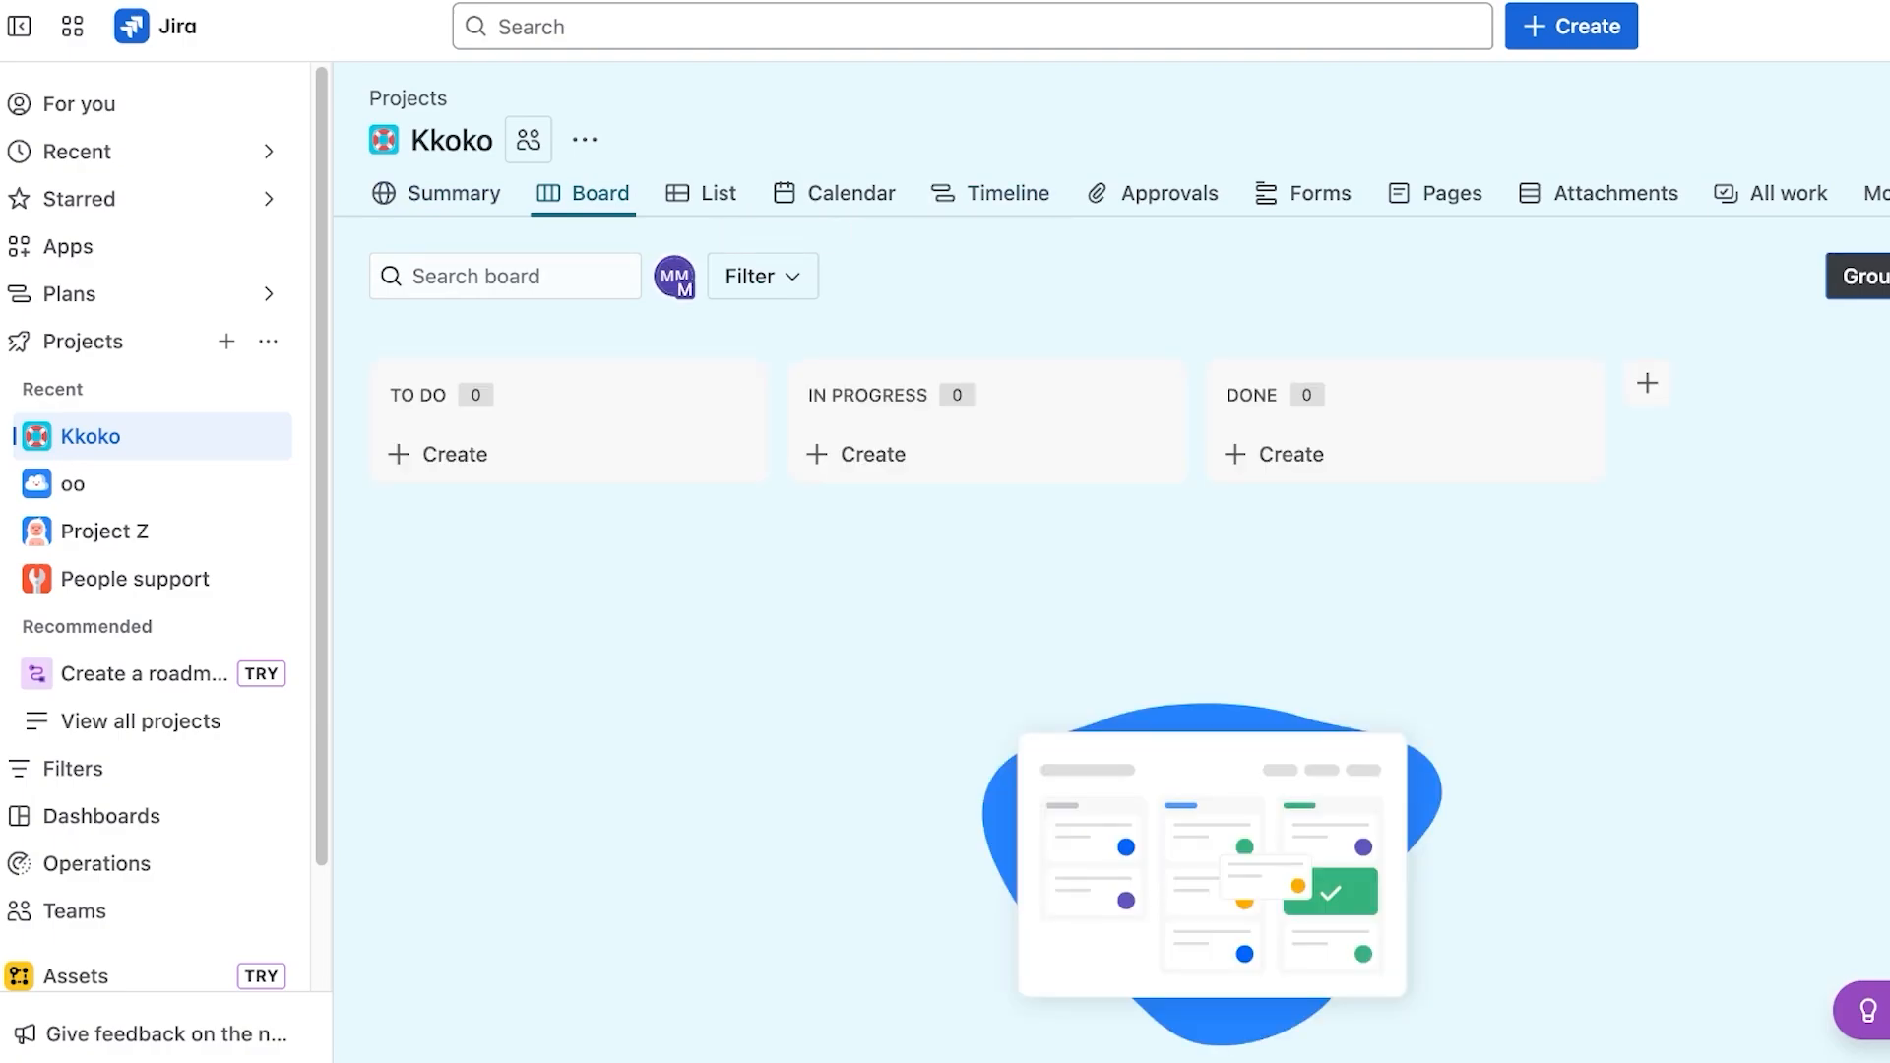
pyautogui.click(417, 395)
pyautogui.hotkey('ctrl', 'a')
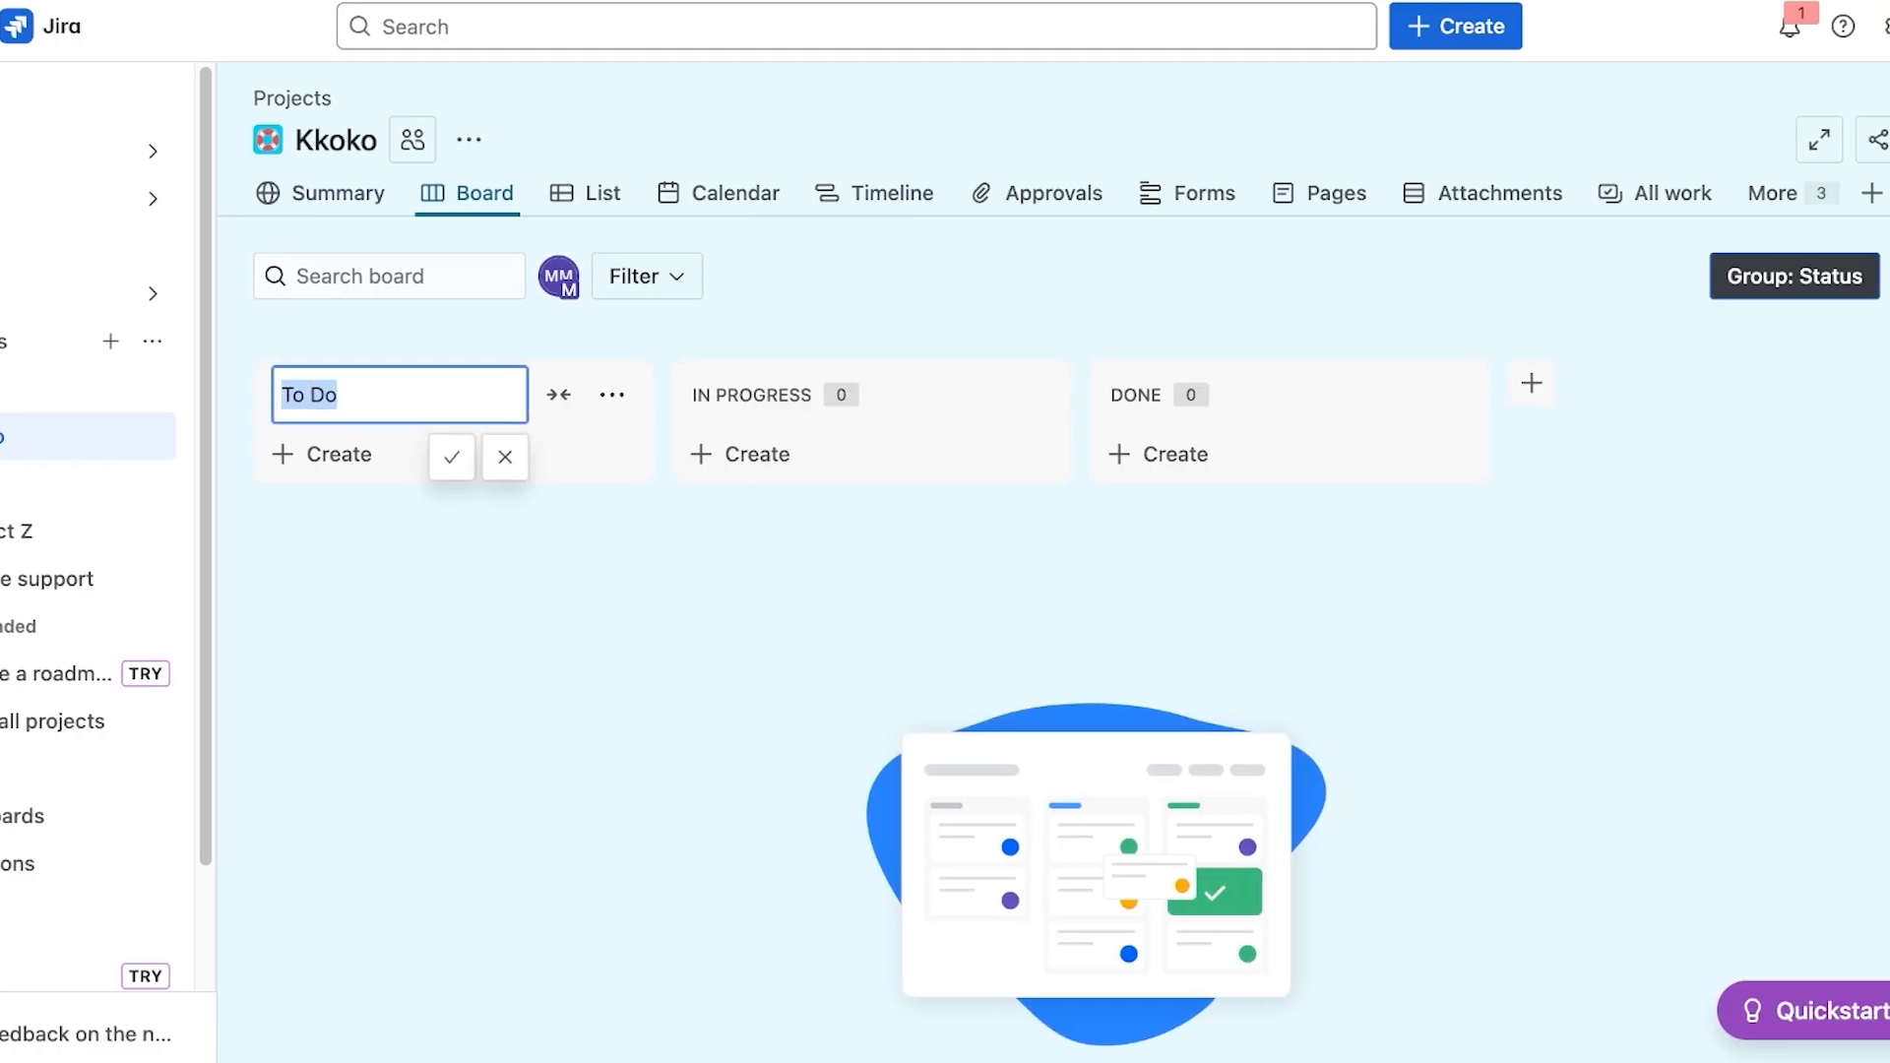
pyautogui.write('Tasks')
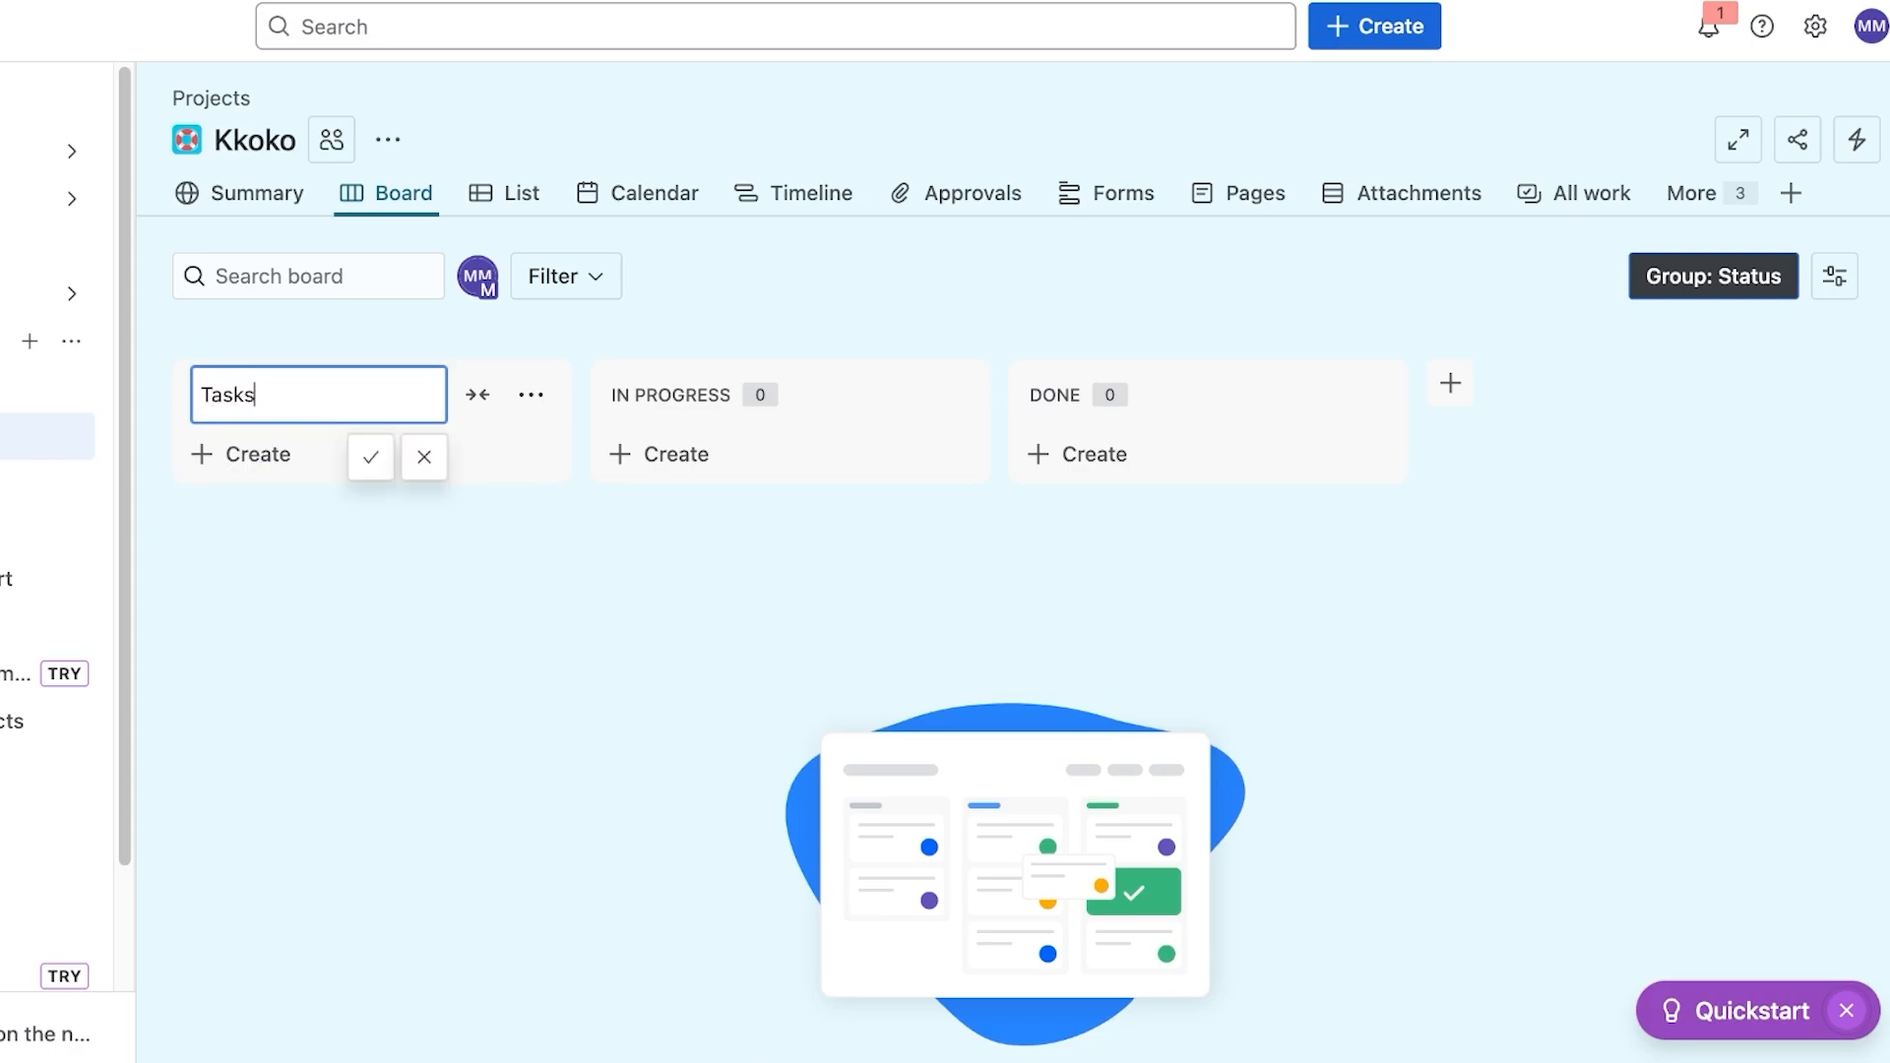
pyautogui.press('Escape')
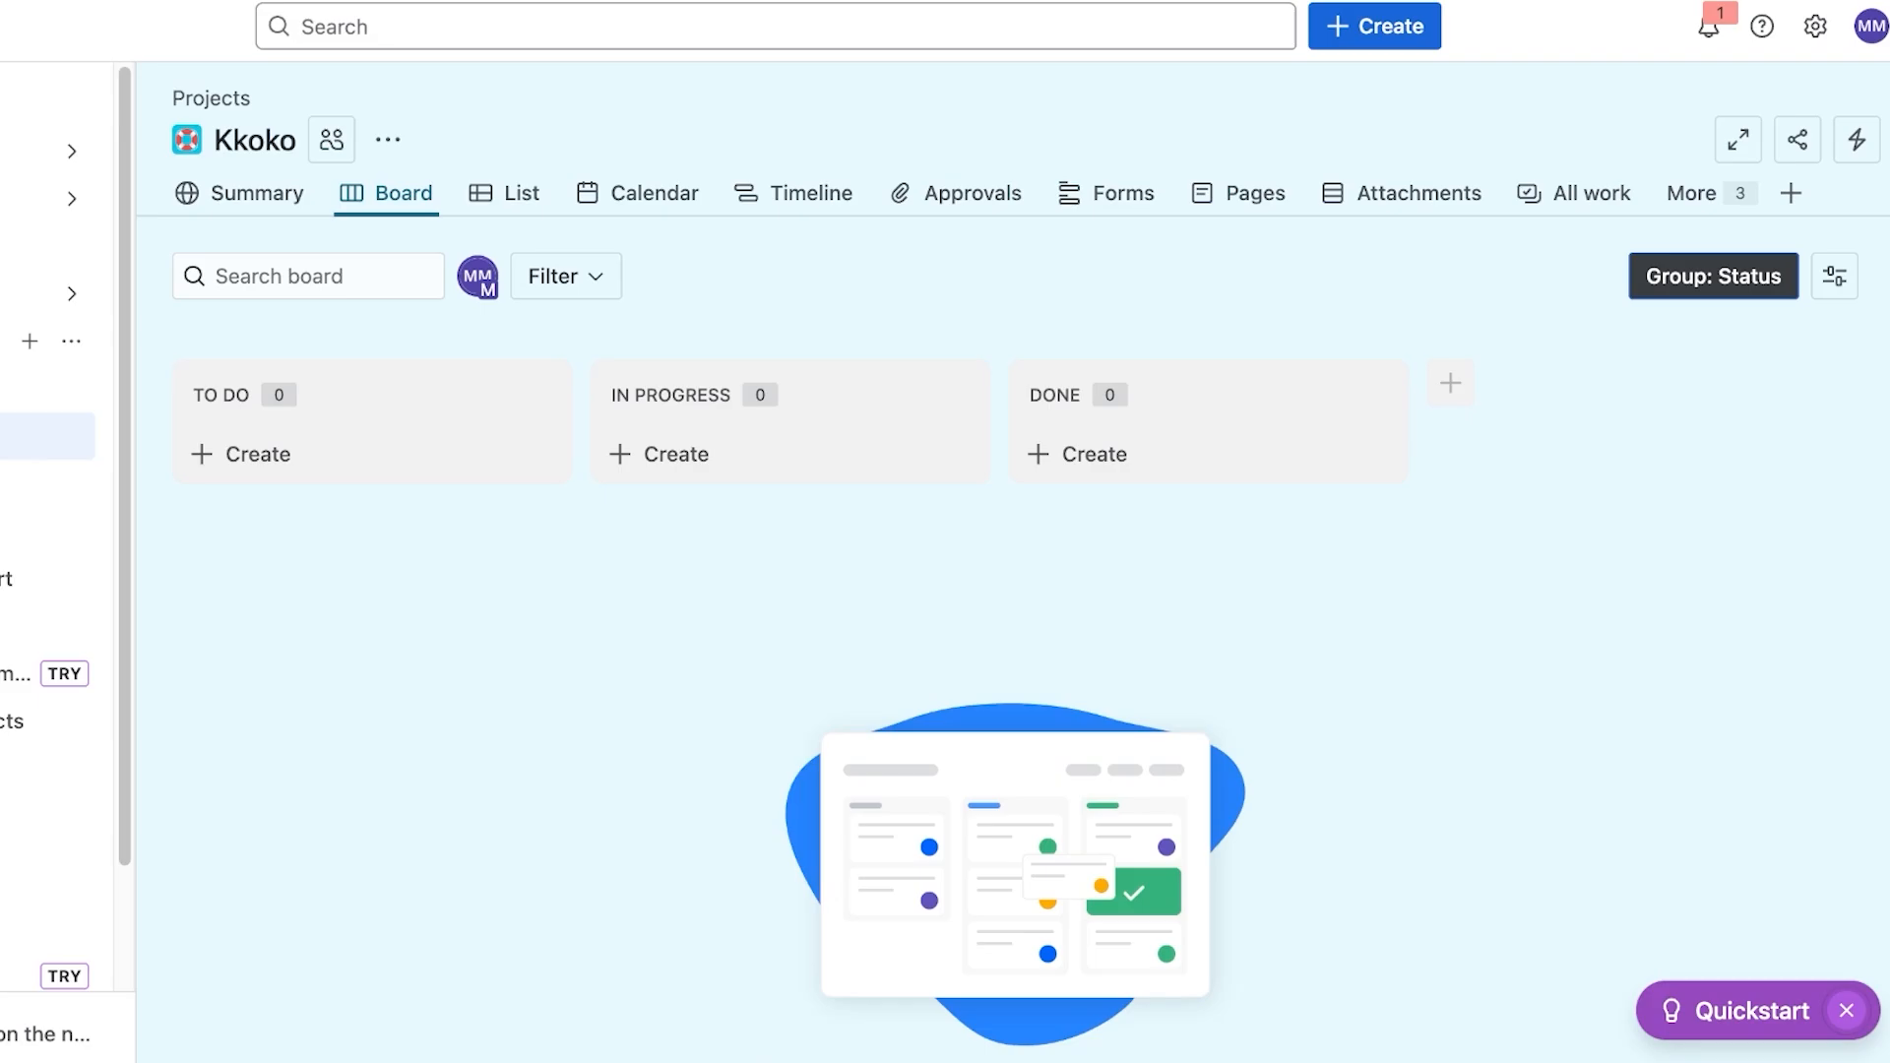
# - Check the filter options of Kkoko's board and open the project's List view
pyautogui.click(566, 275)
pyautogui.click(566, 276)
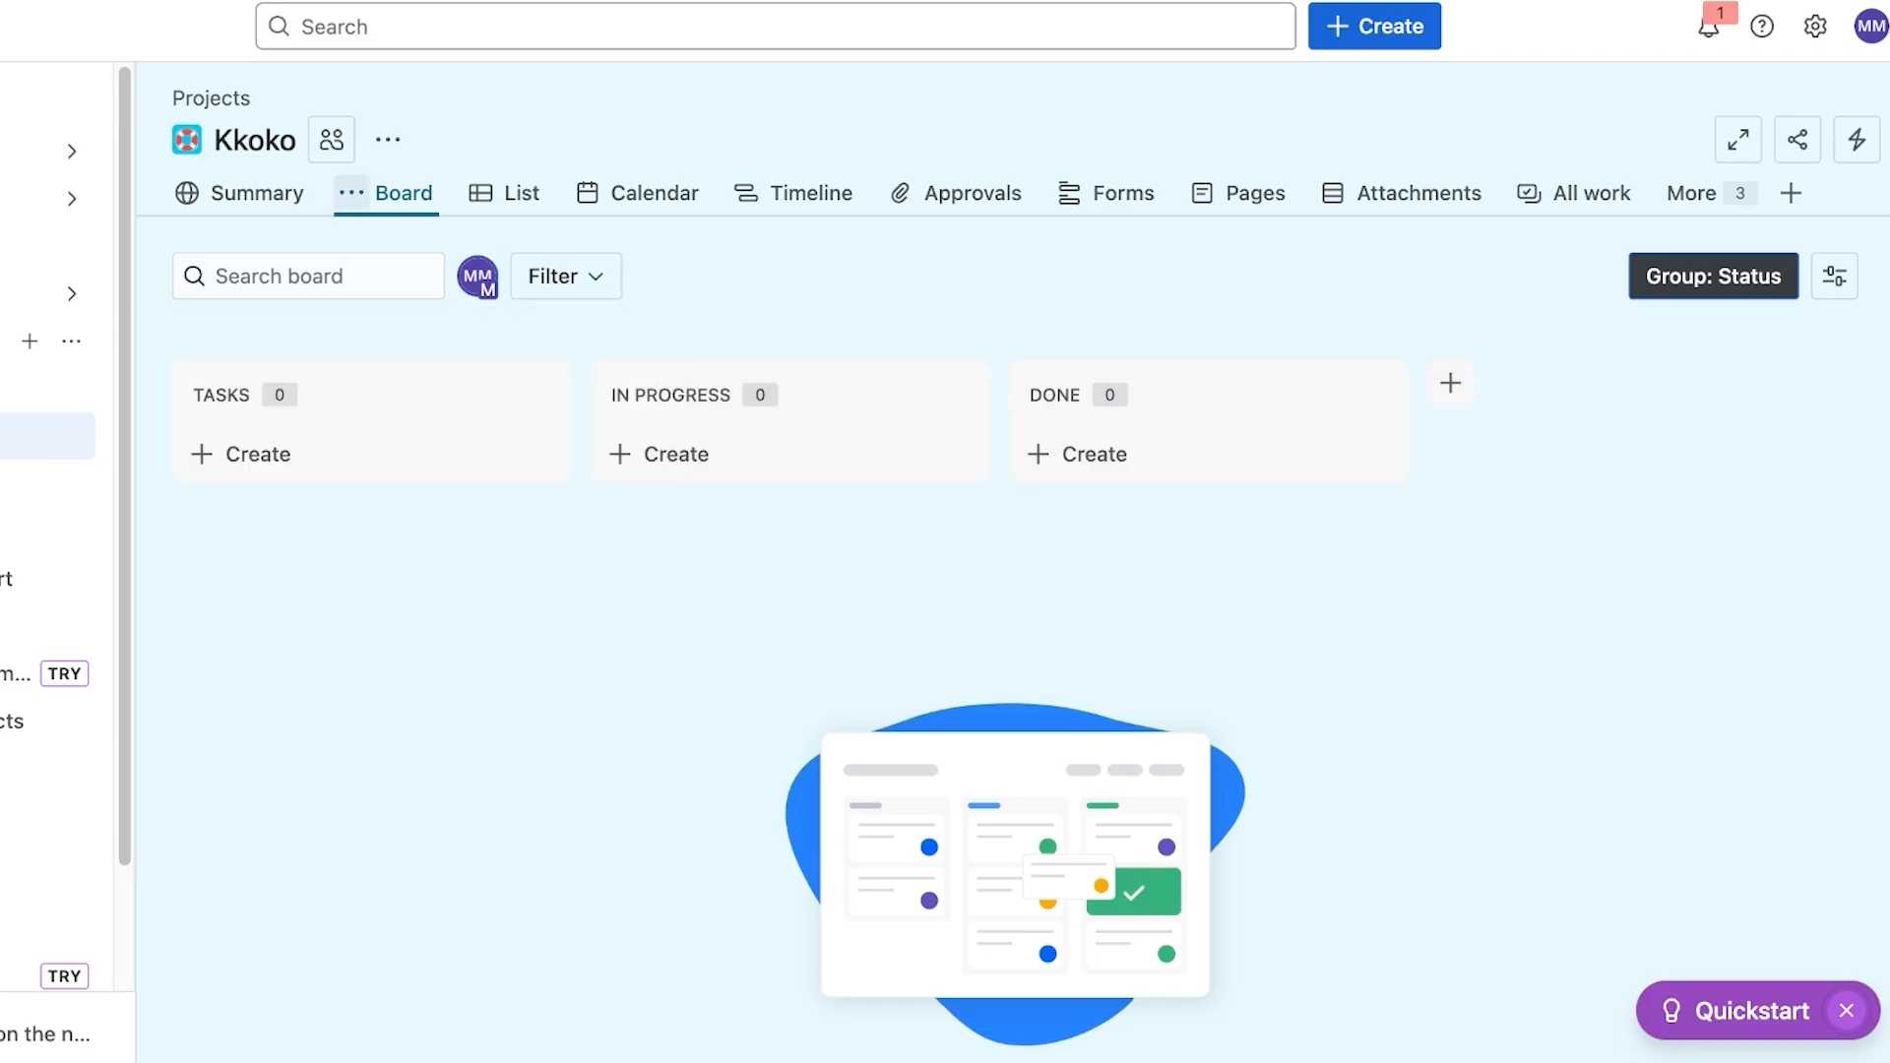
pyautogui.click(481, 193)
pyautogui.click(520, 193)
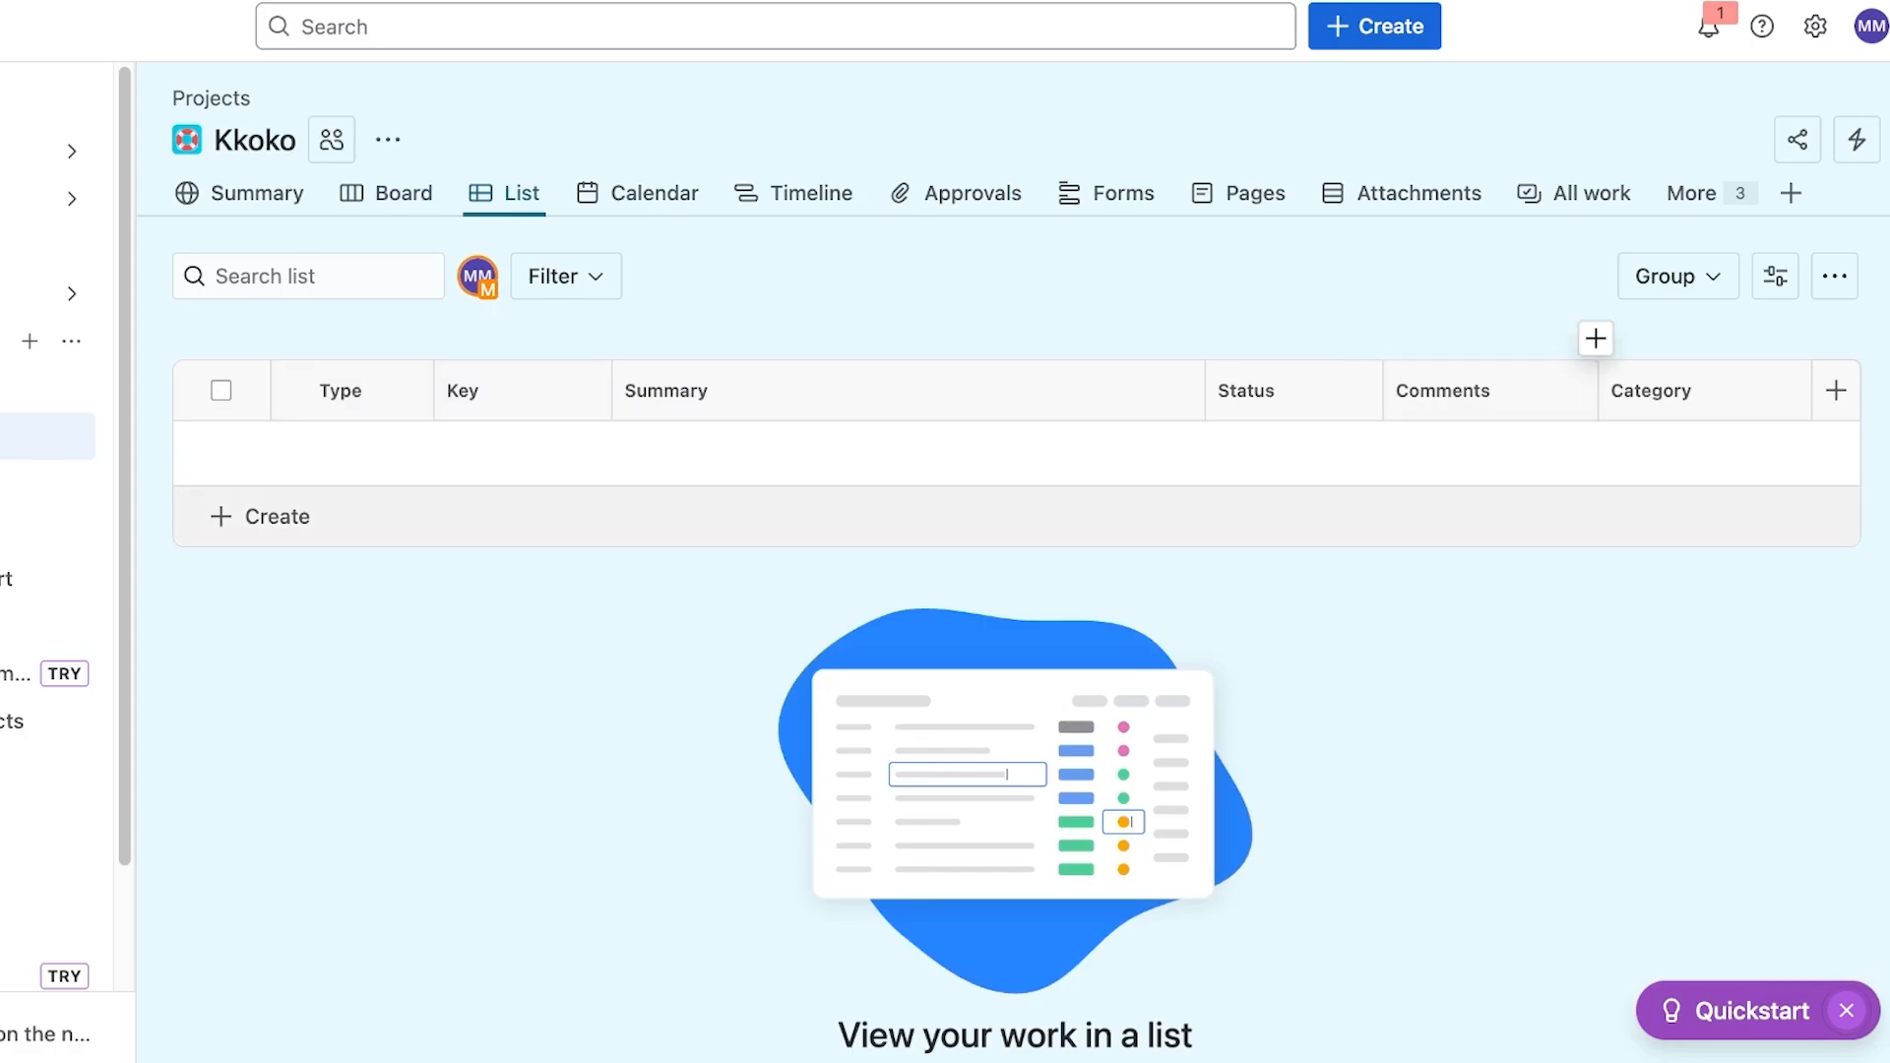
# - Create a task named "crate insta content" in Kkoko's list
pyautogui.click(221, 516)
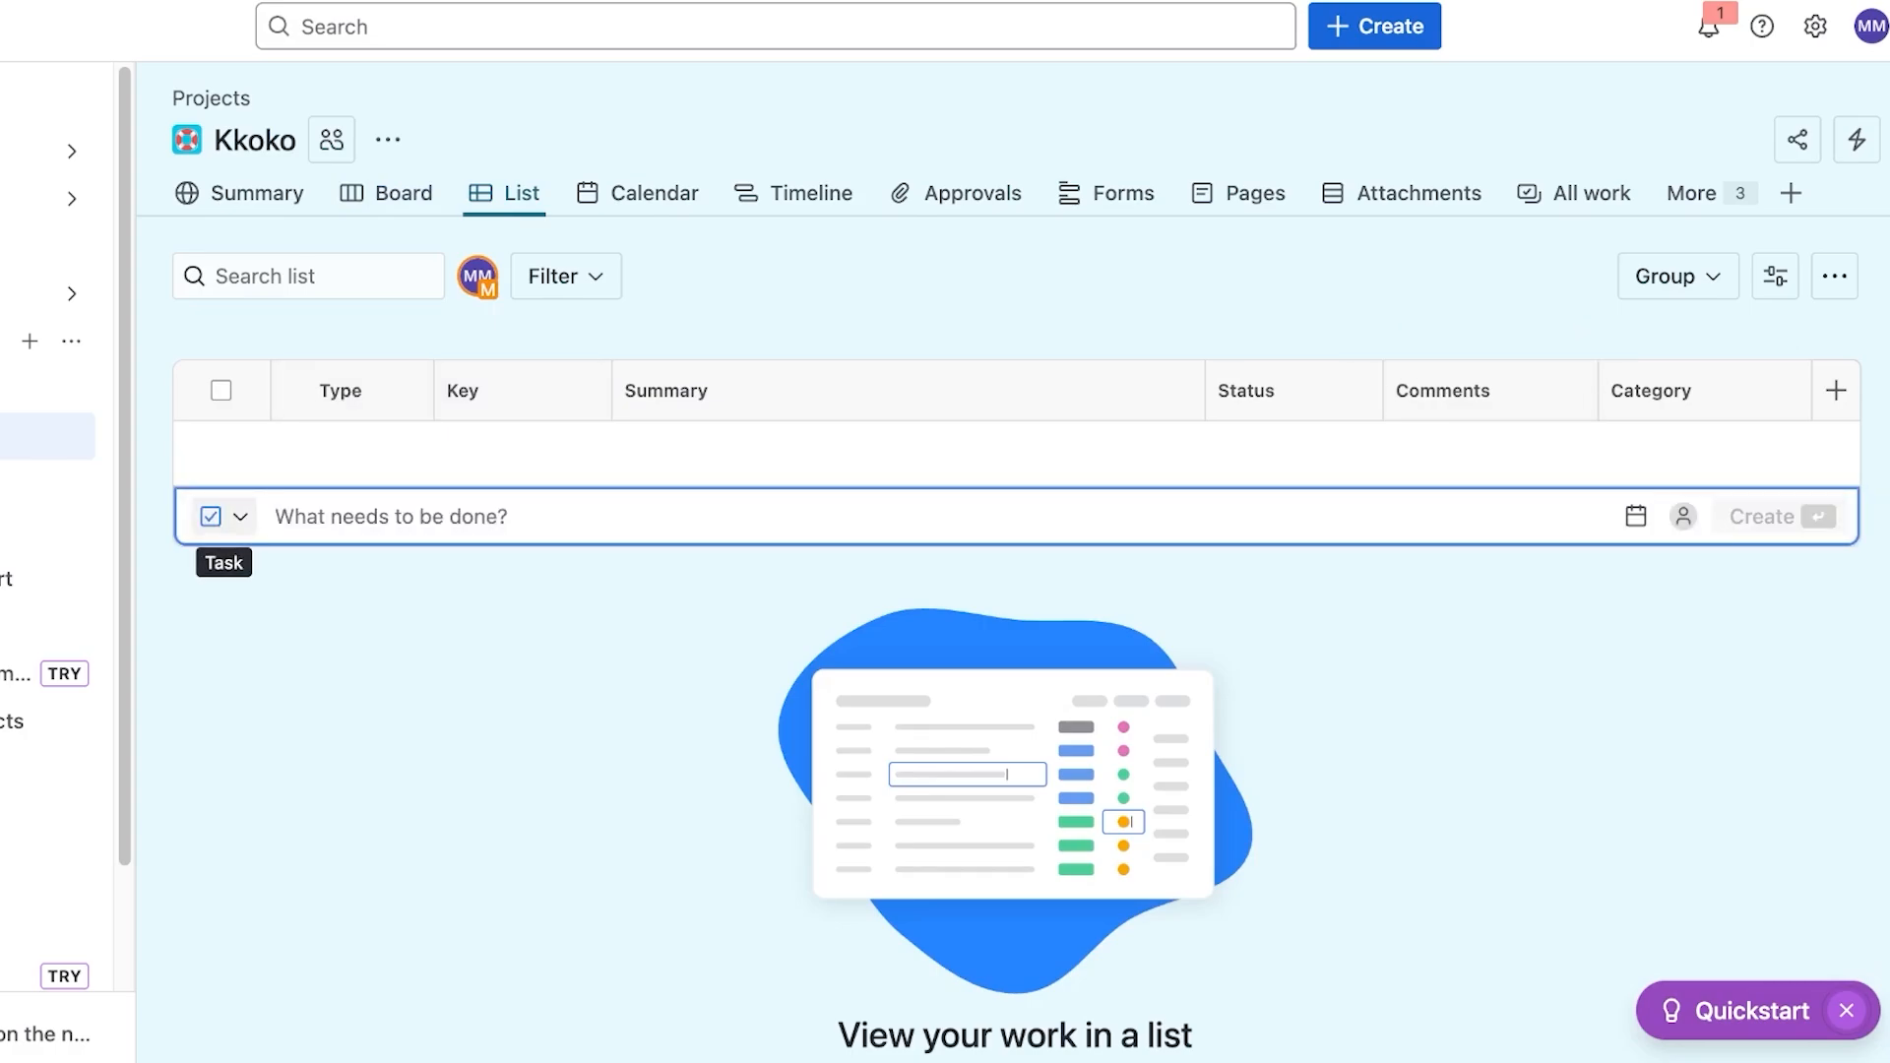
pyautogui.write('crate insta content')
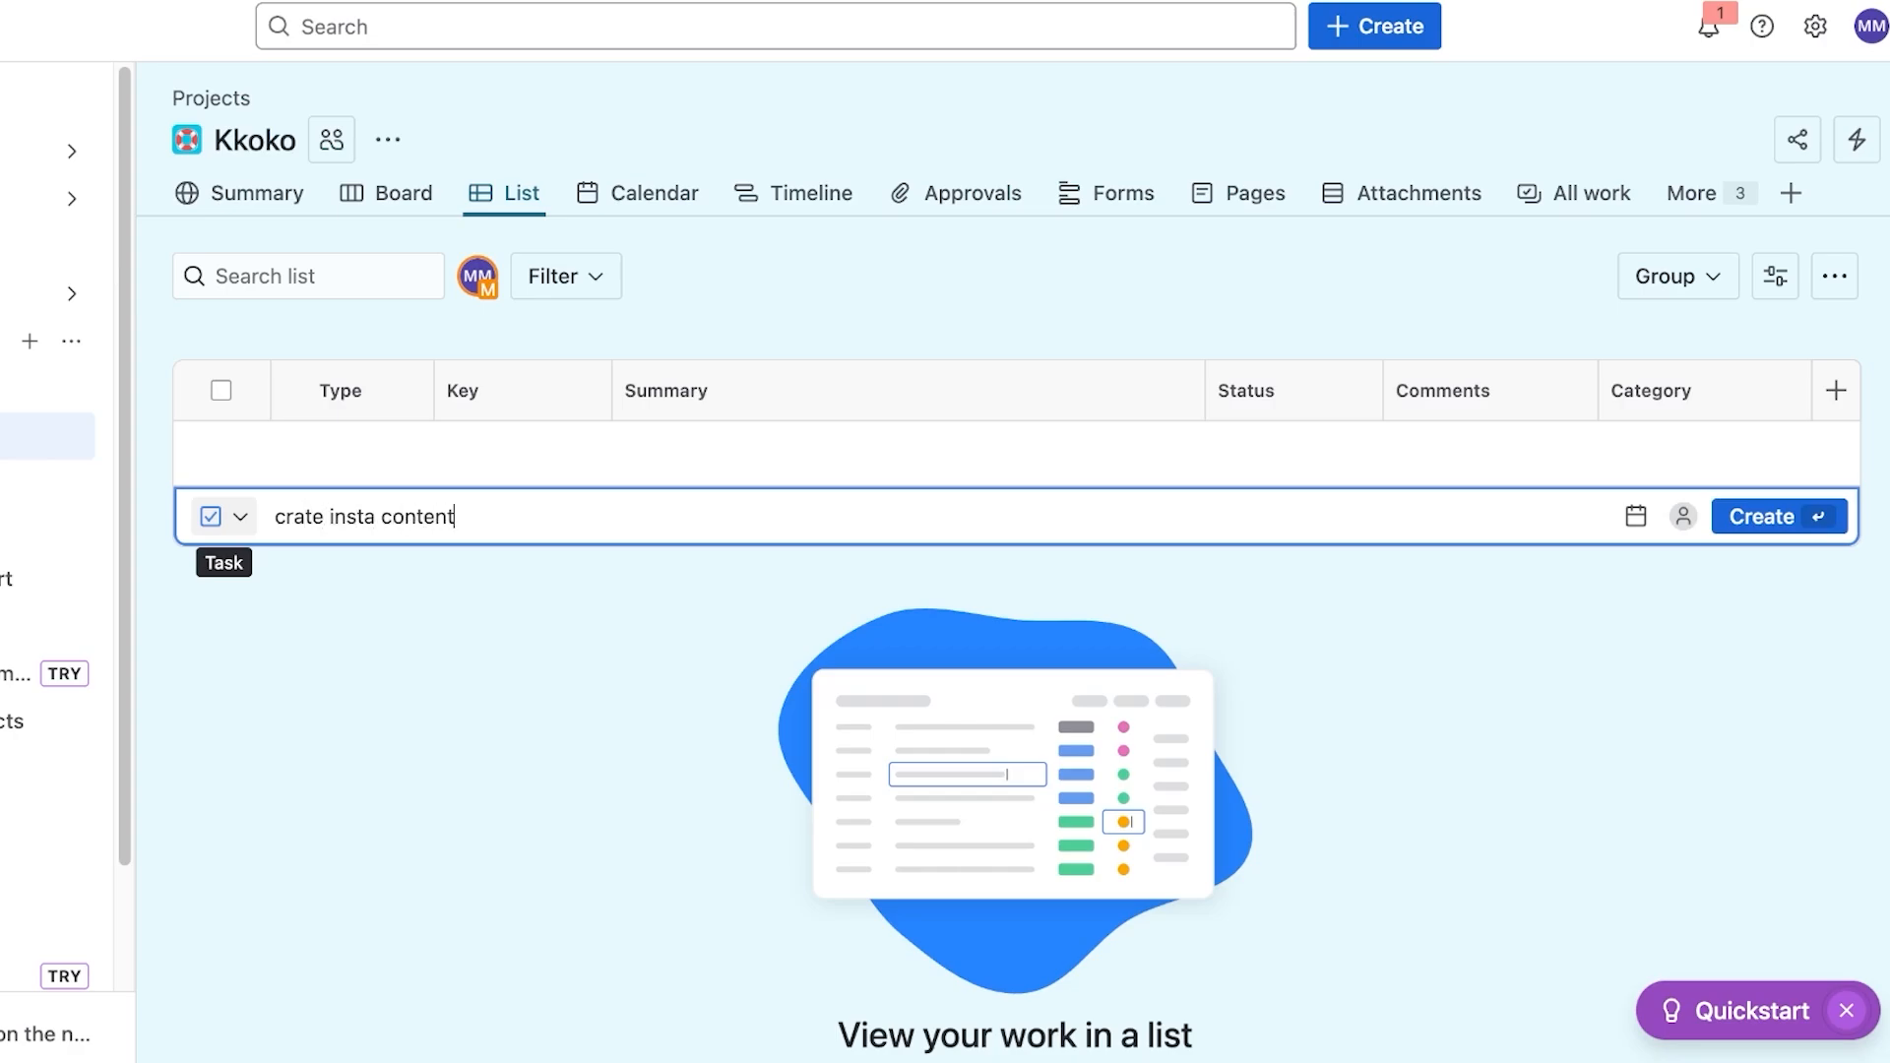
pyautogui.press('Return')
pyautogui.press('Escape')
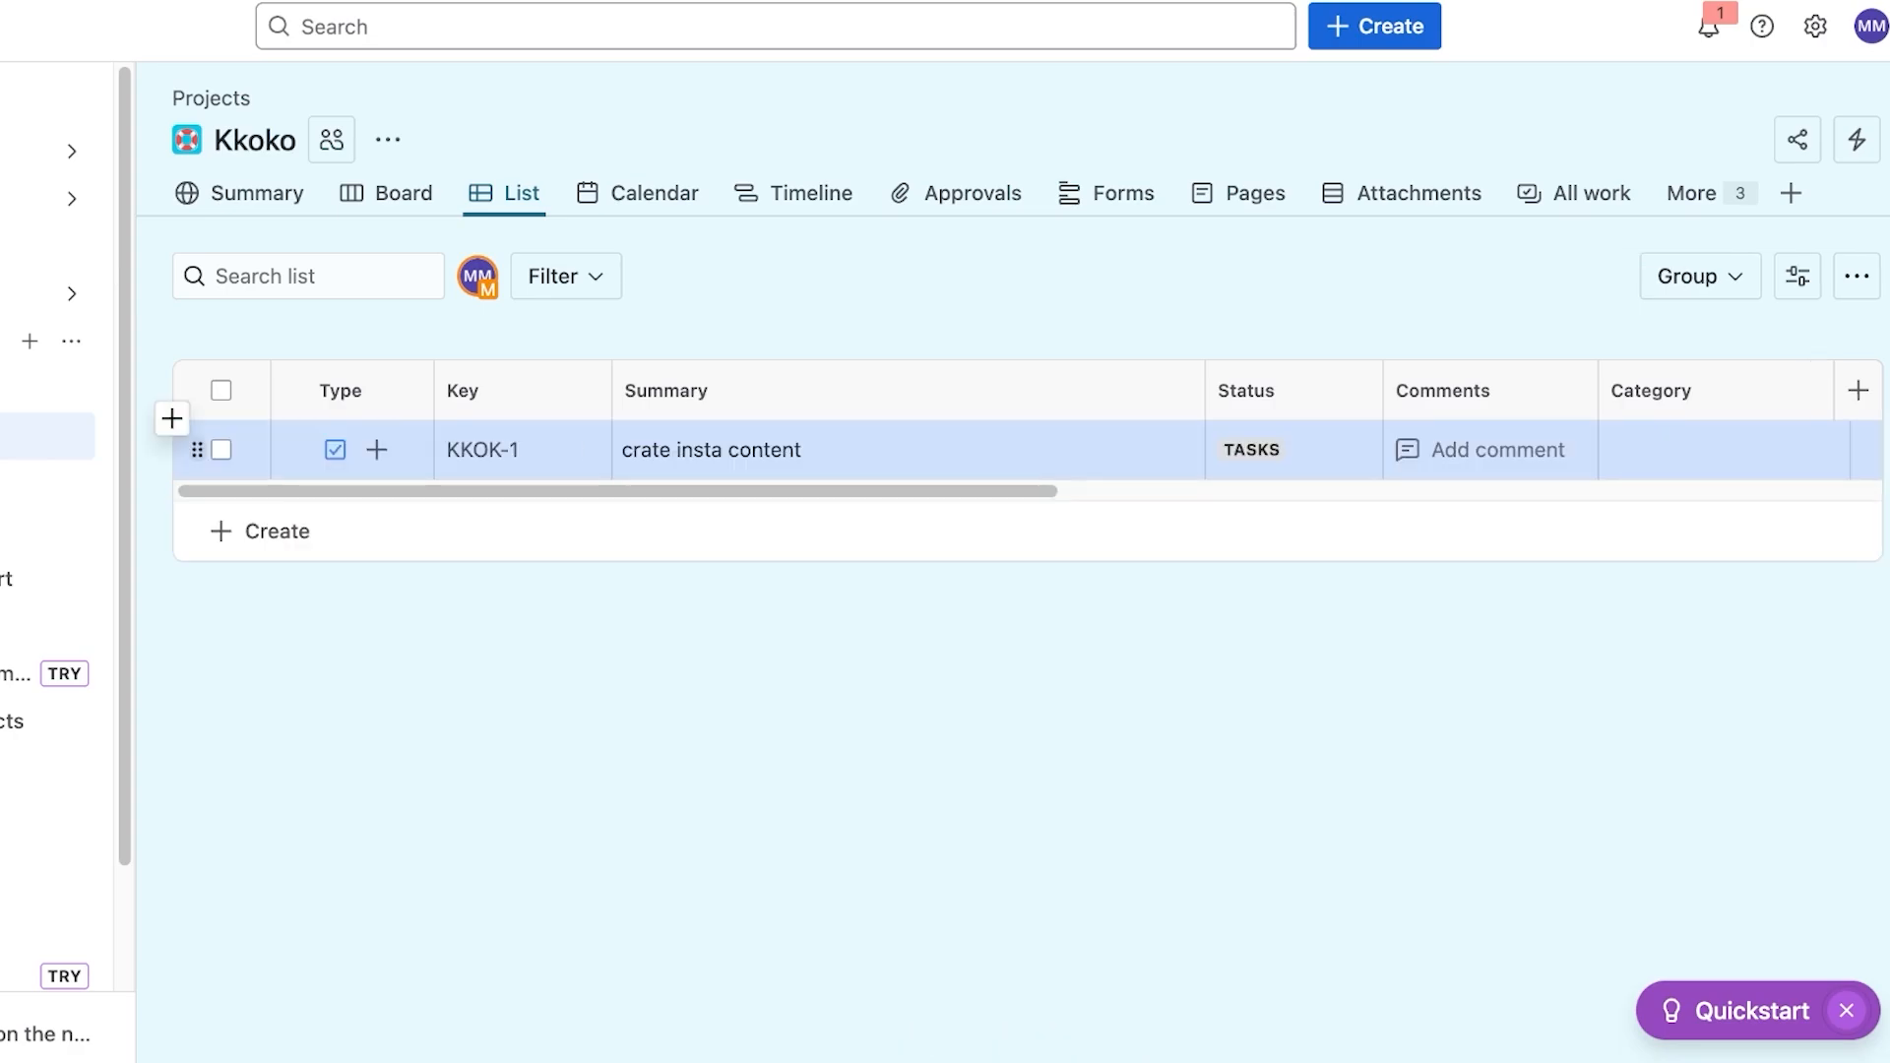
# - Check the detail view of the crate insta content task and the choices in its Category field
pyautogui.click(483, 450)
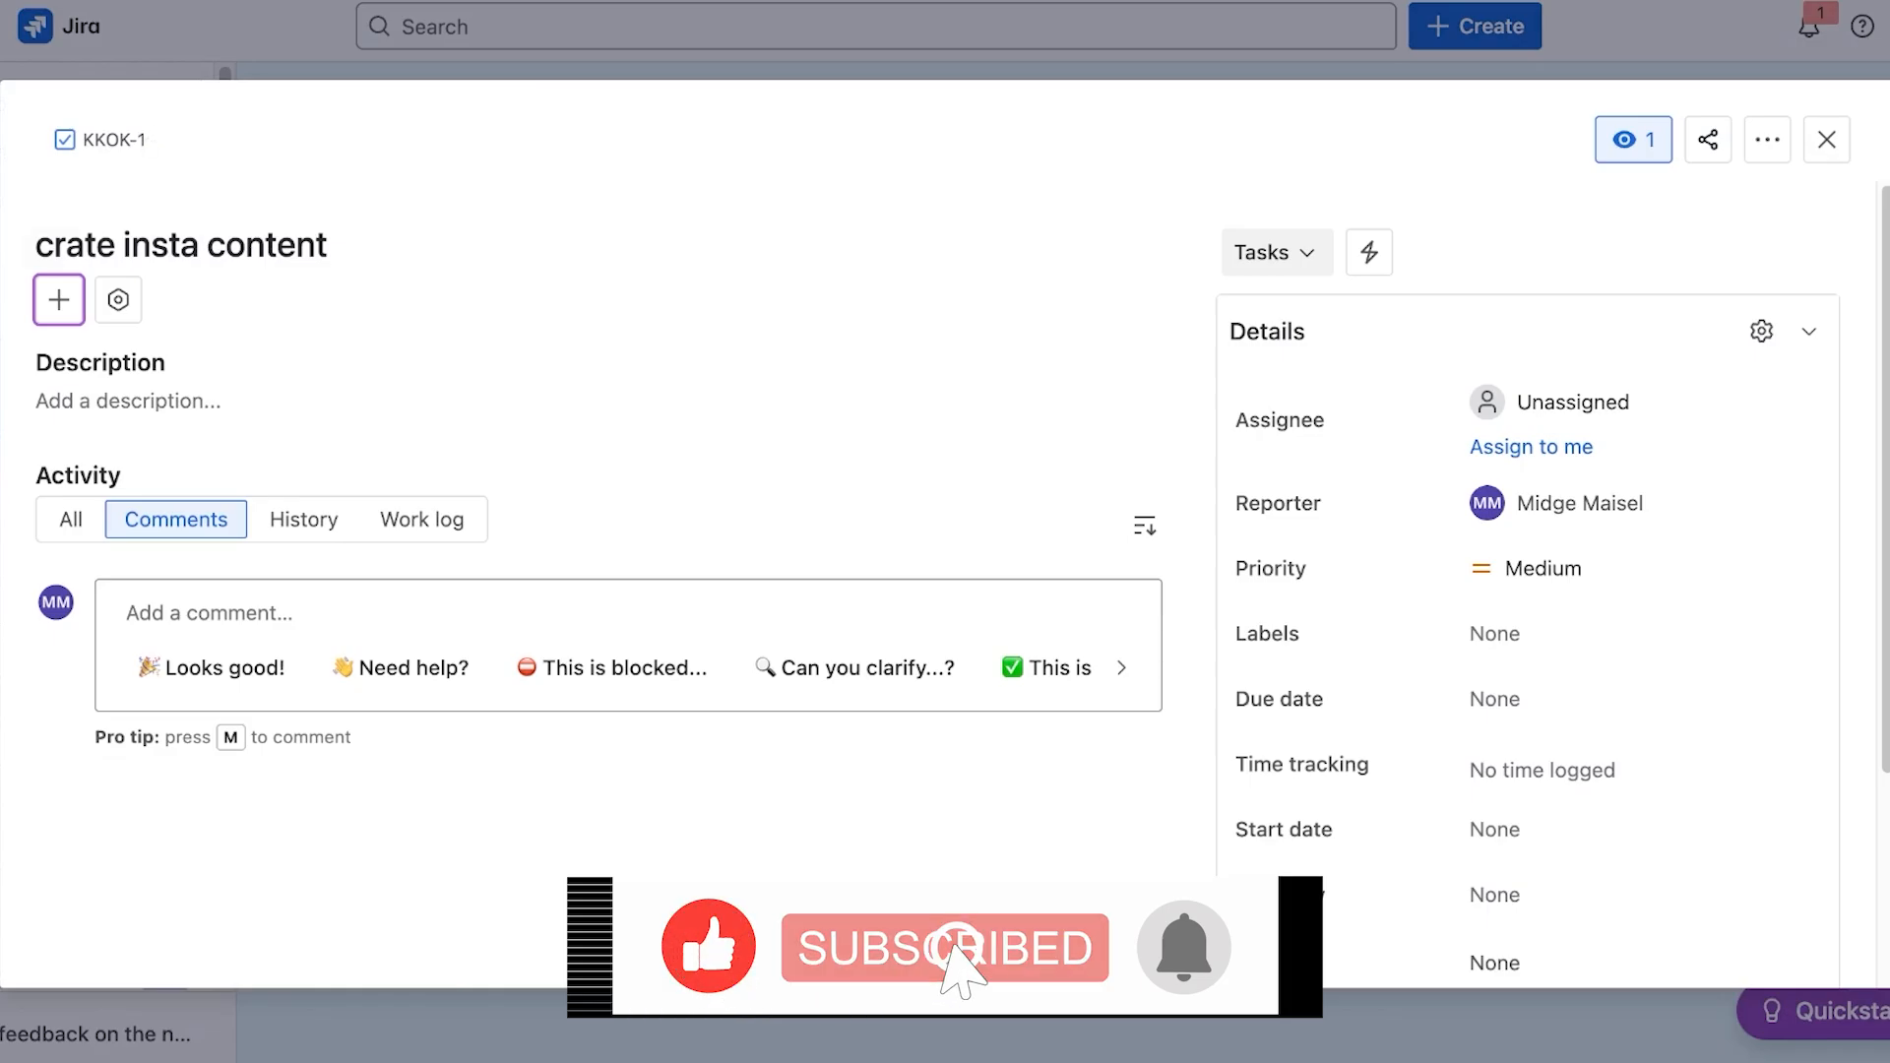
pyautogui.press('Escape')
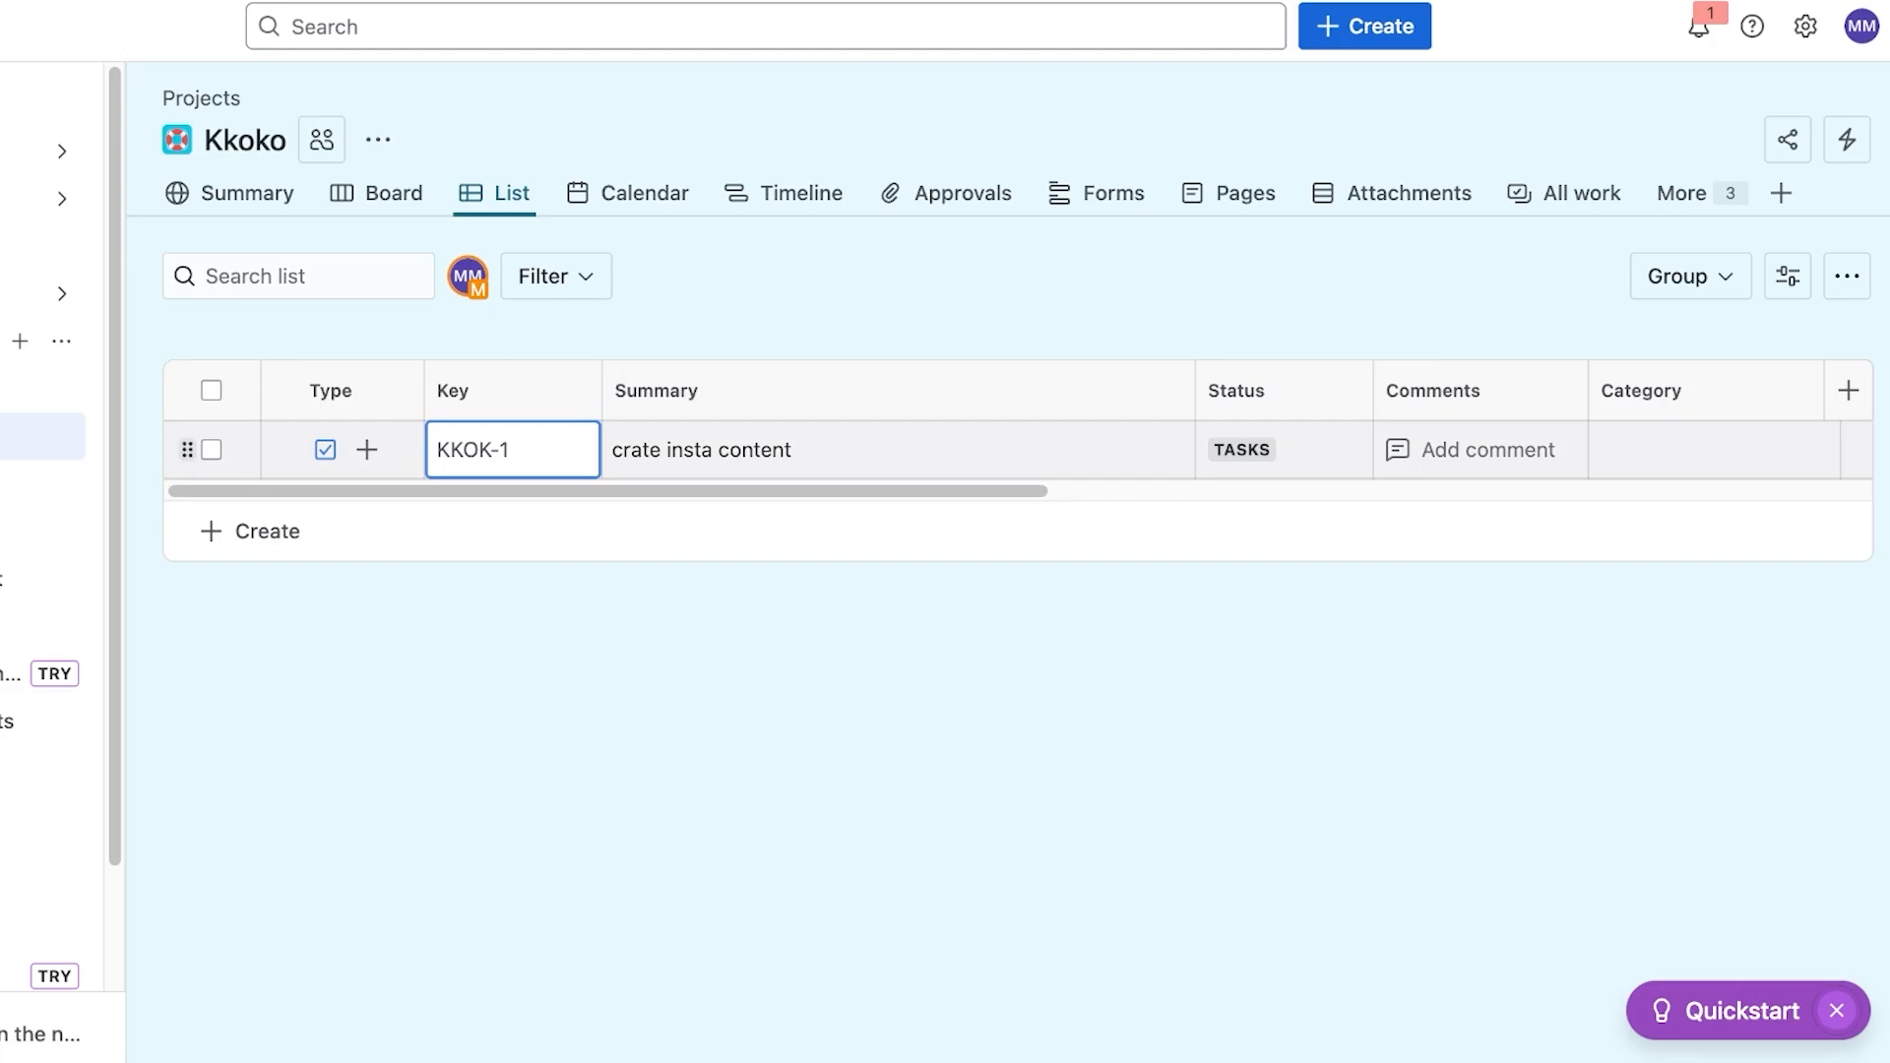
pyautogui.click(1713, 450)
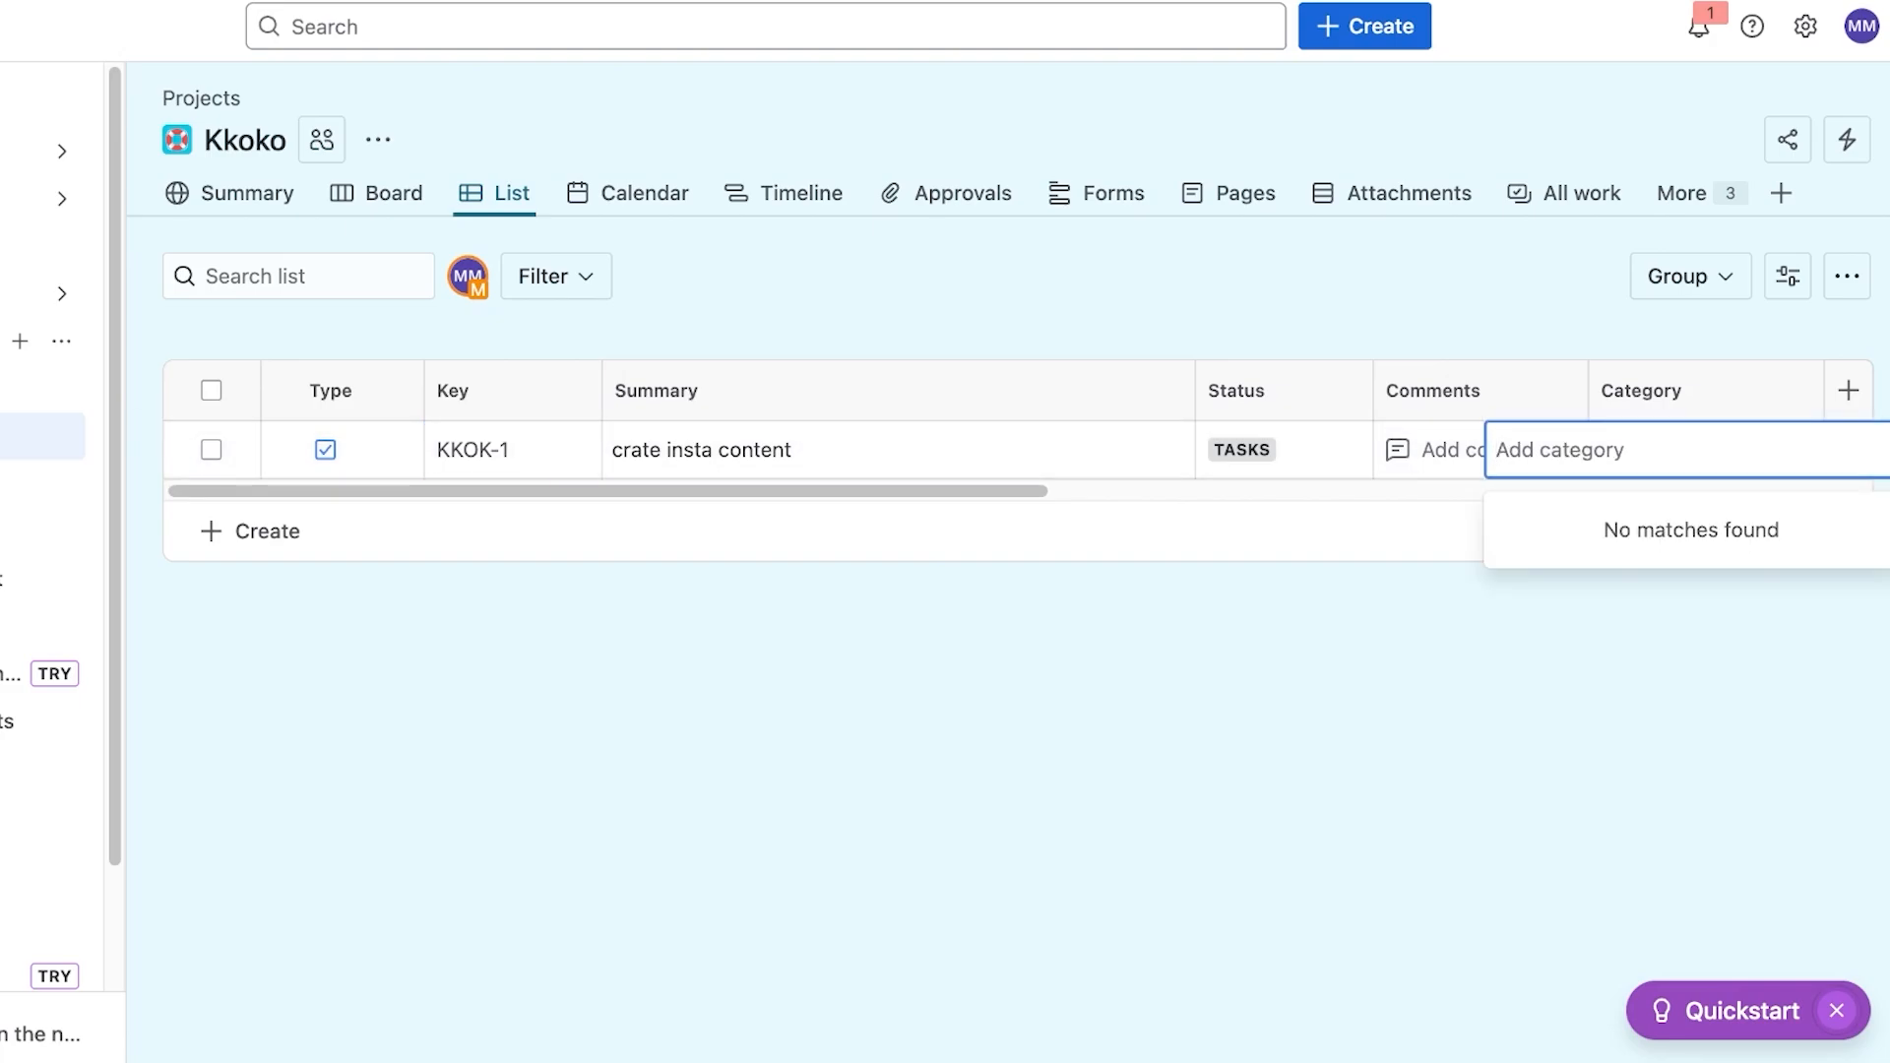
# - Look over Kkoko's Calendar view and its Approvals page
pyautogui.click(630, 193)
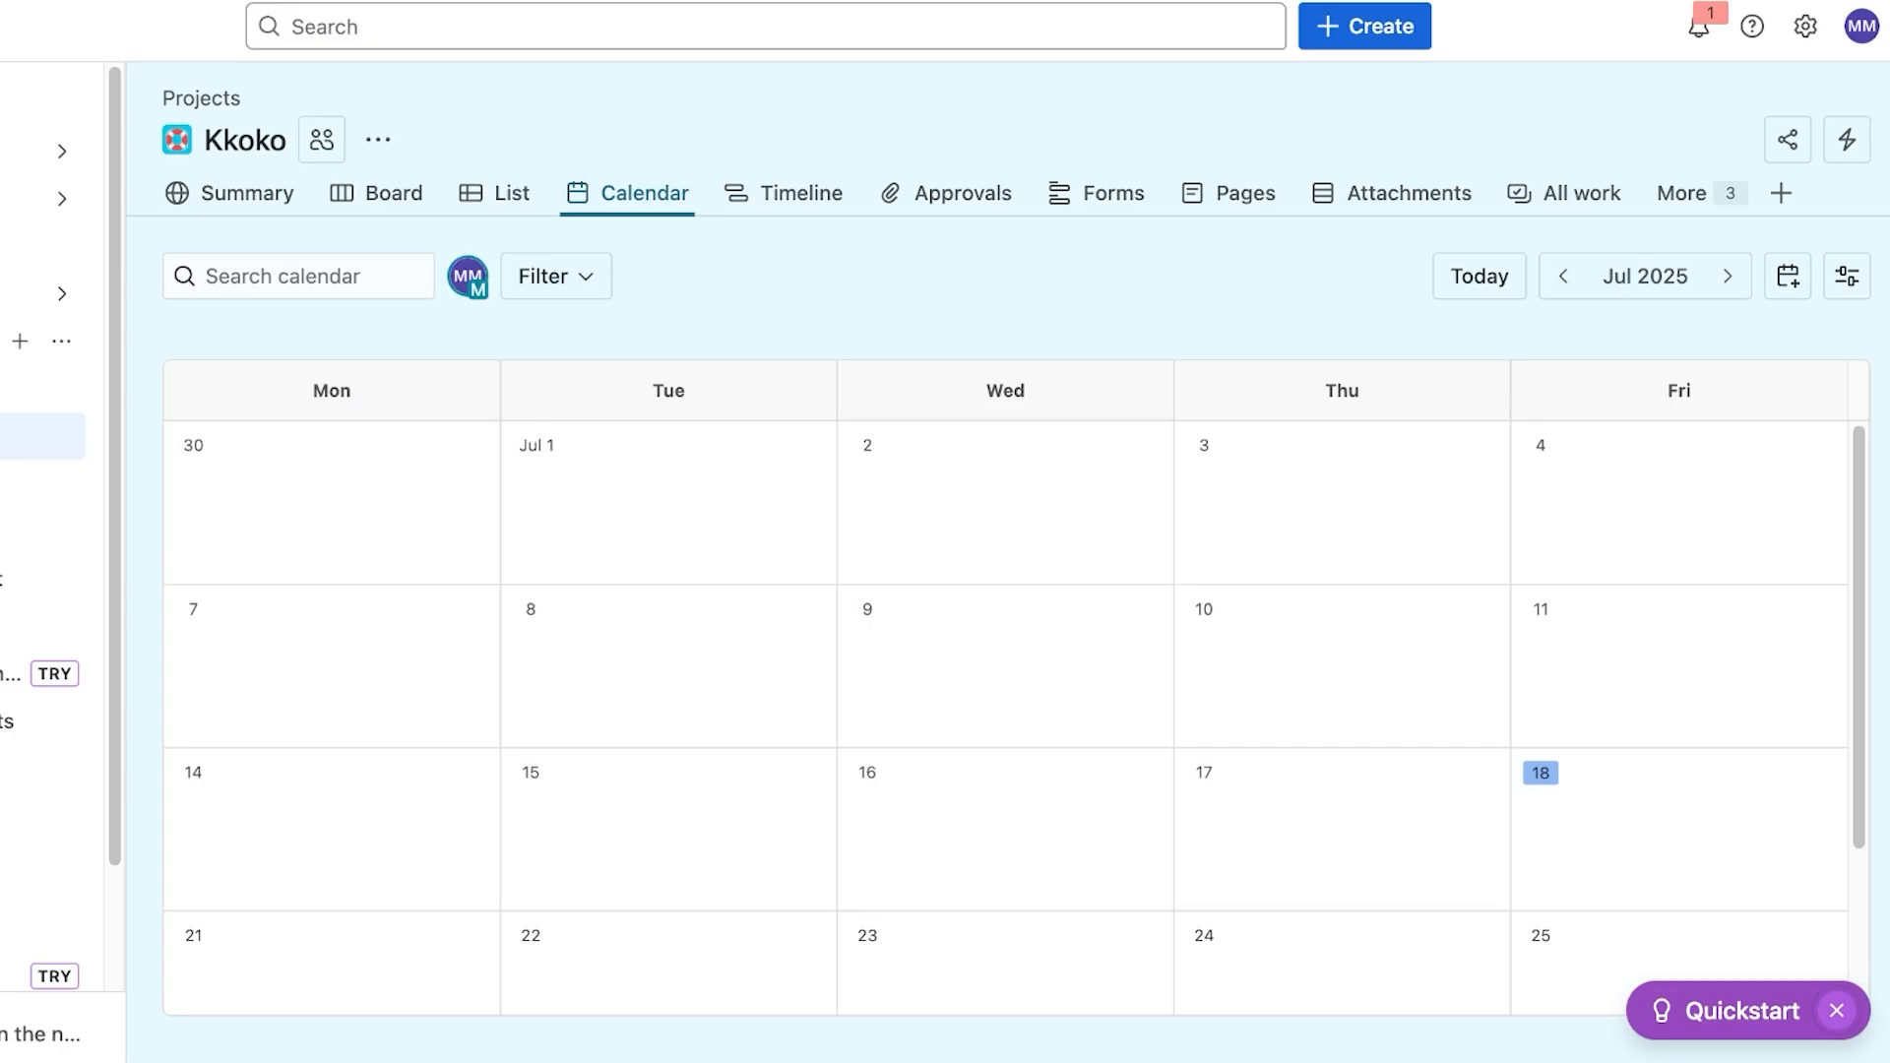
pyautogui.scroll(-3, 1004, 472)
pyautogui.scroll(3, 1674, 472)
pyautogui.click(889, 193)
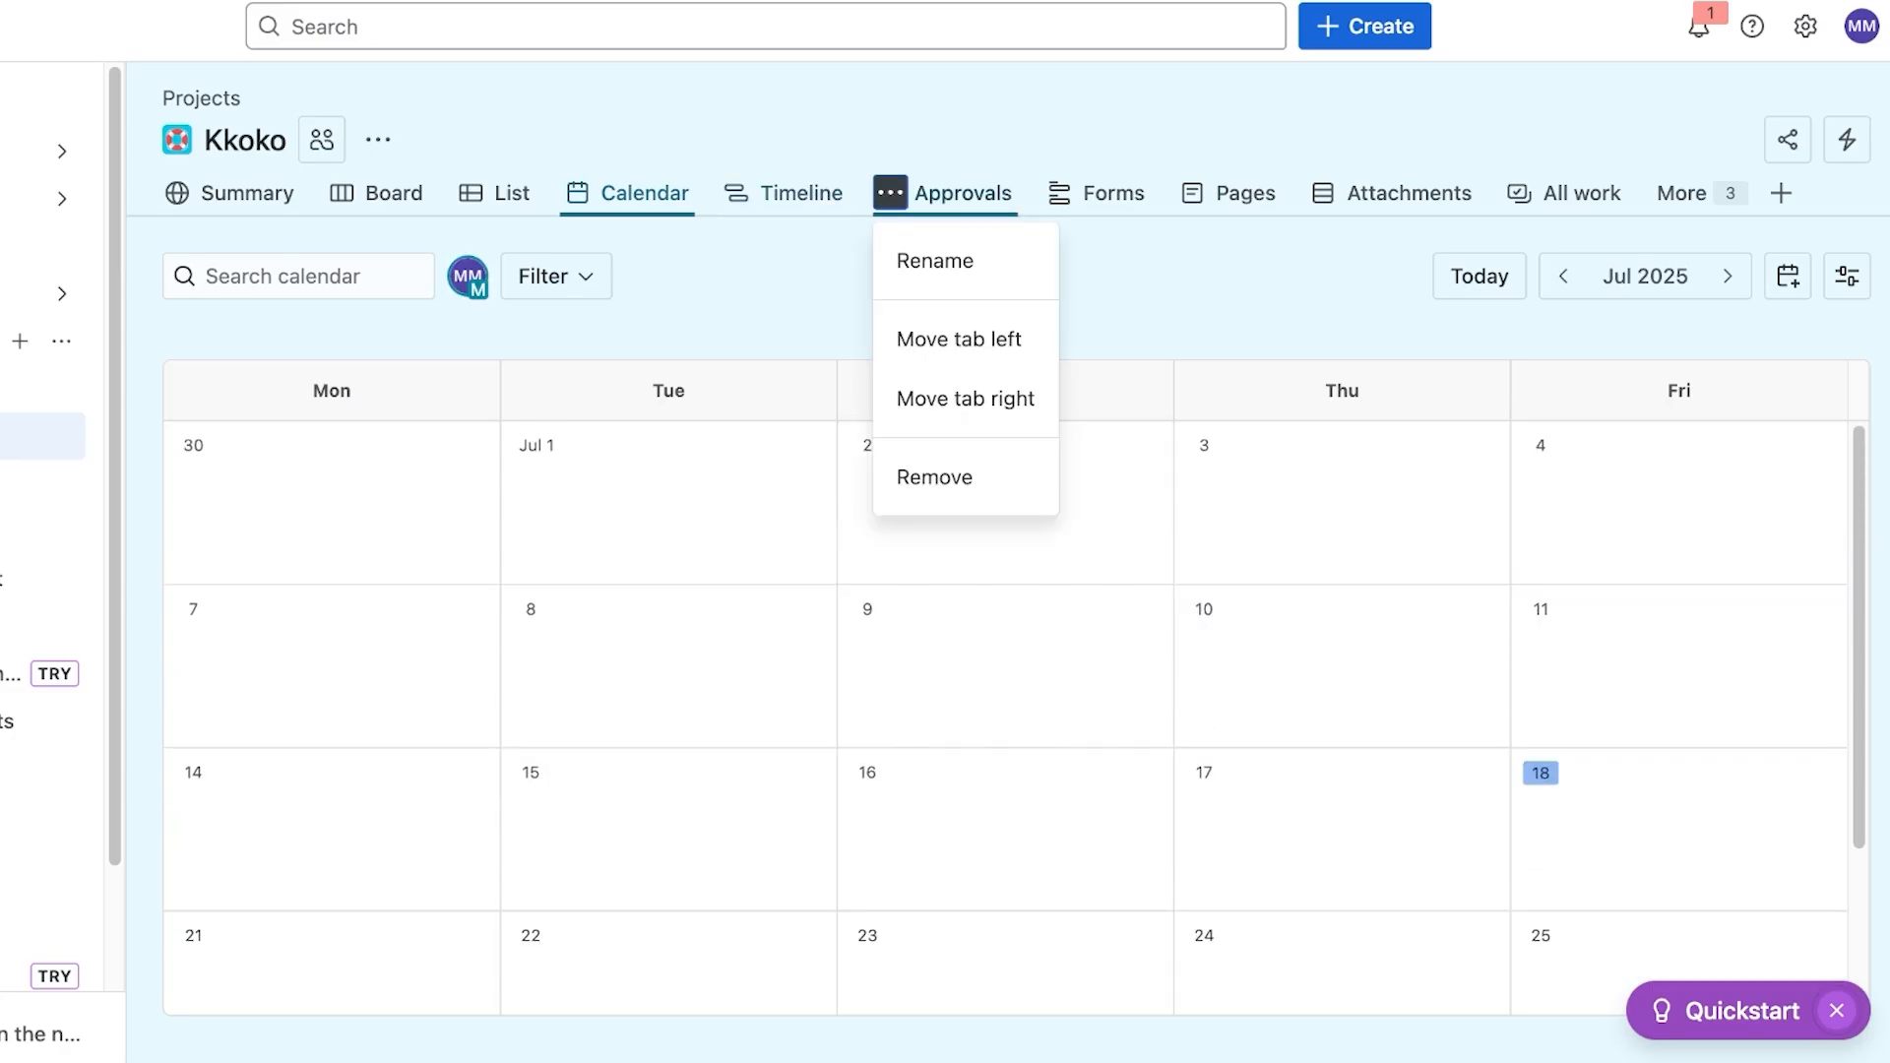
pyautogui.click(957, 194)
pyautogui.scroll(-1, 591, 187)
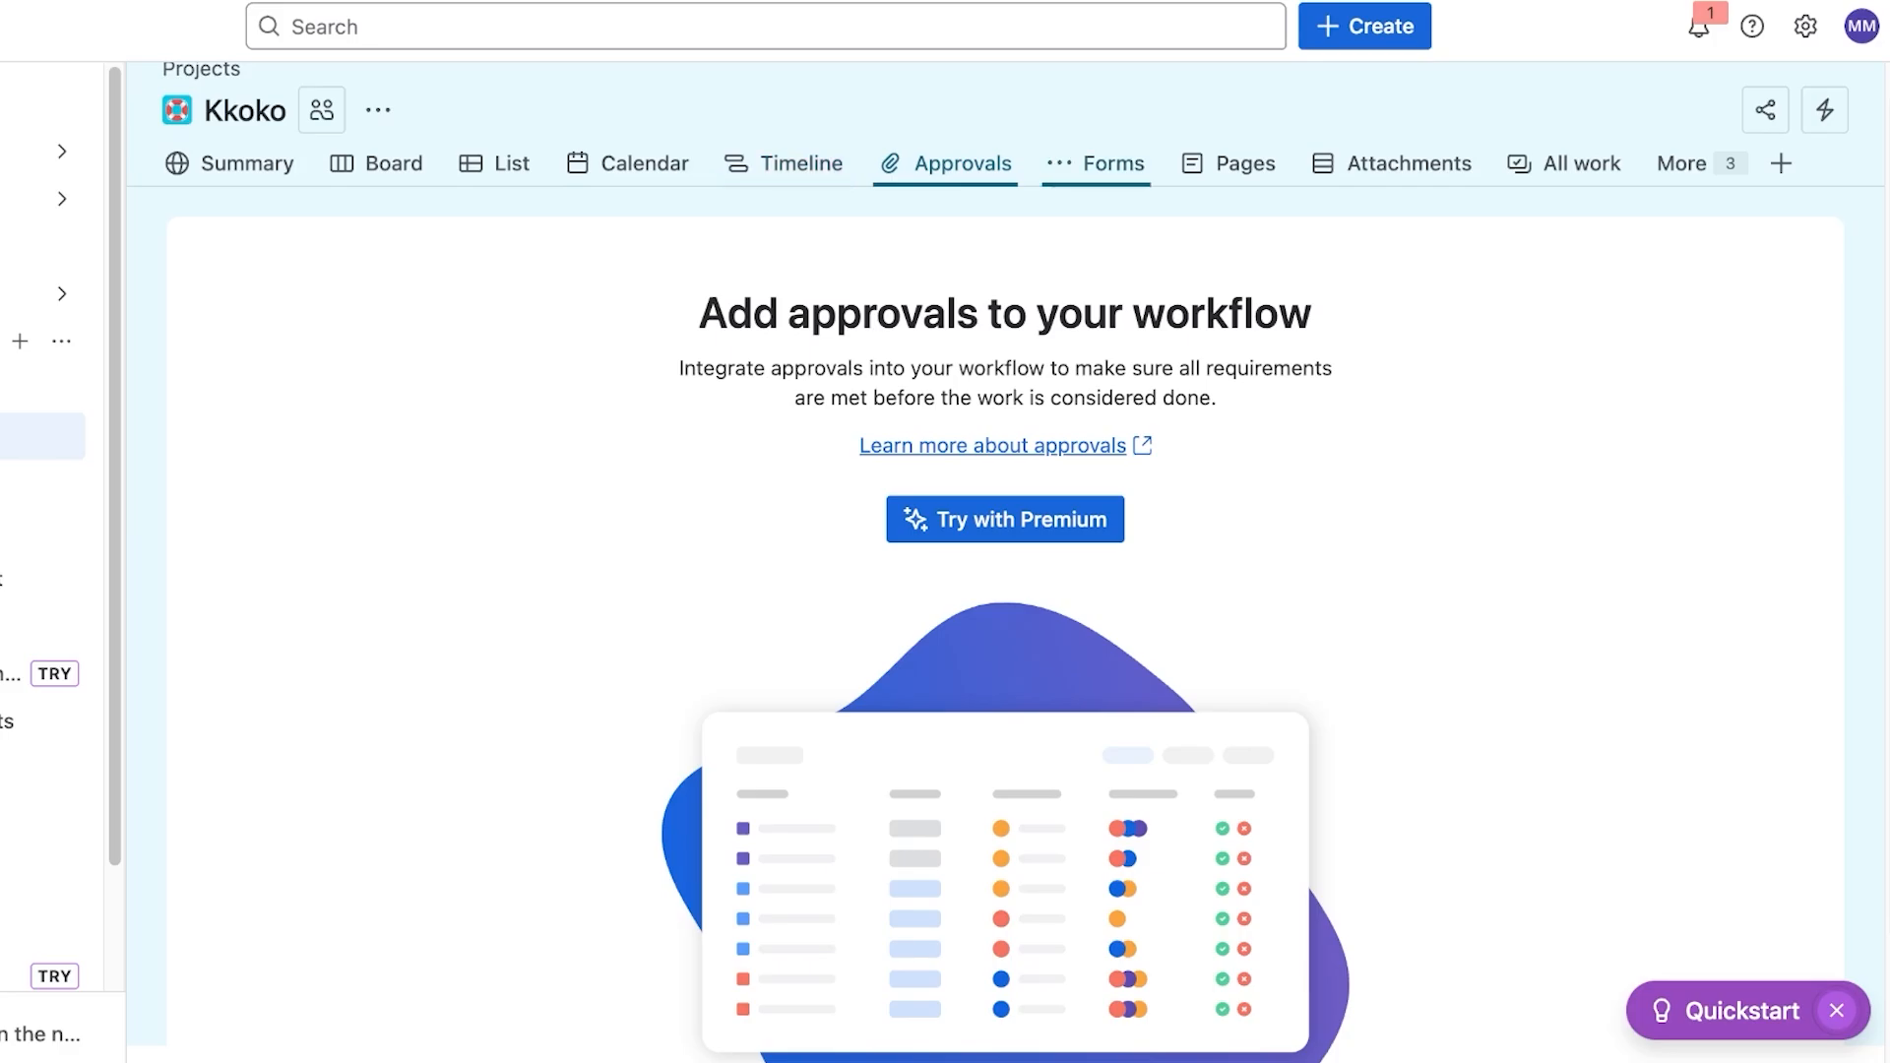
# - Review the form templates on Kkoko's Forms page and look at its Attachments and All work views
pyautogui.click(1096, 164)
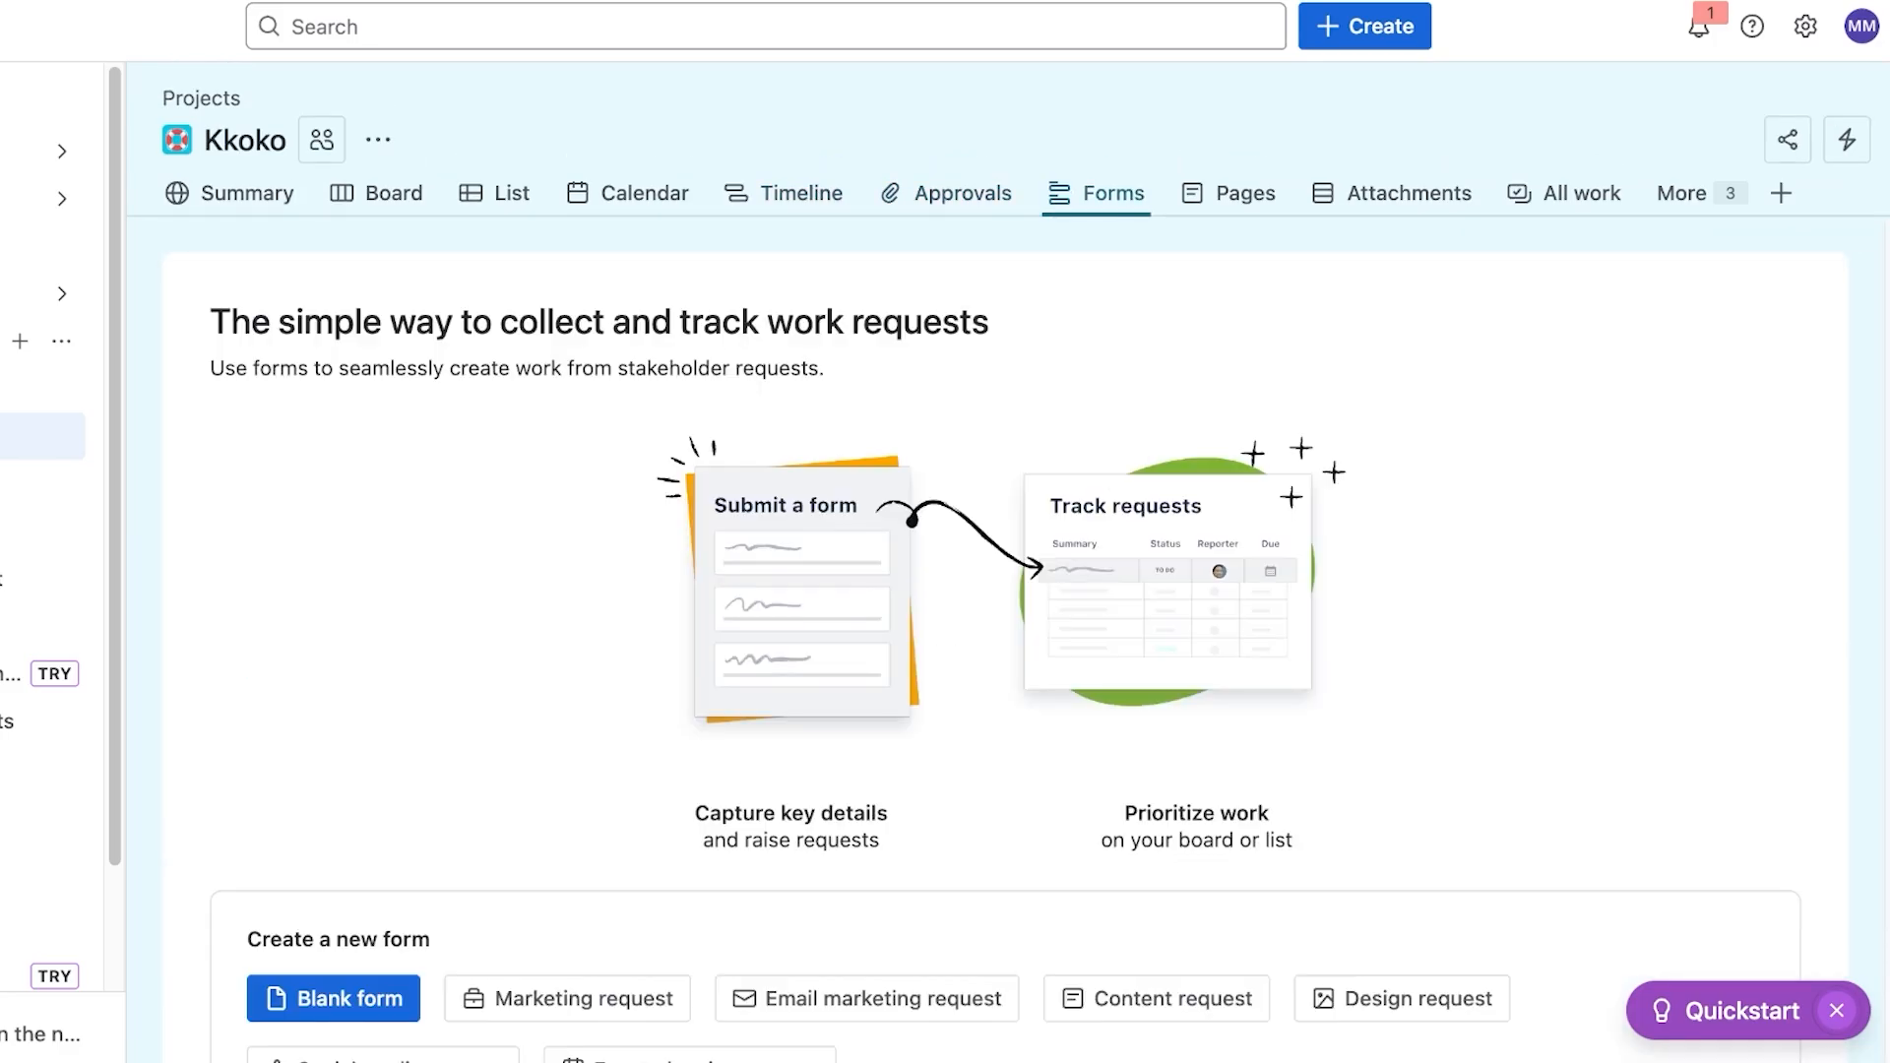
pyautogui.scroll(-2, 1004, 630)
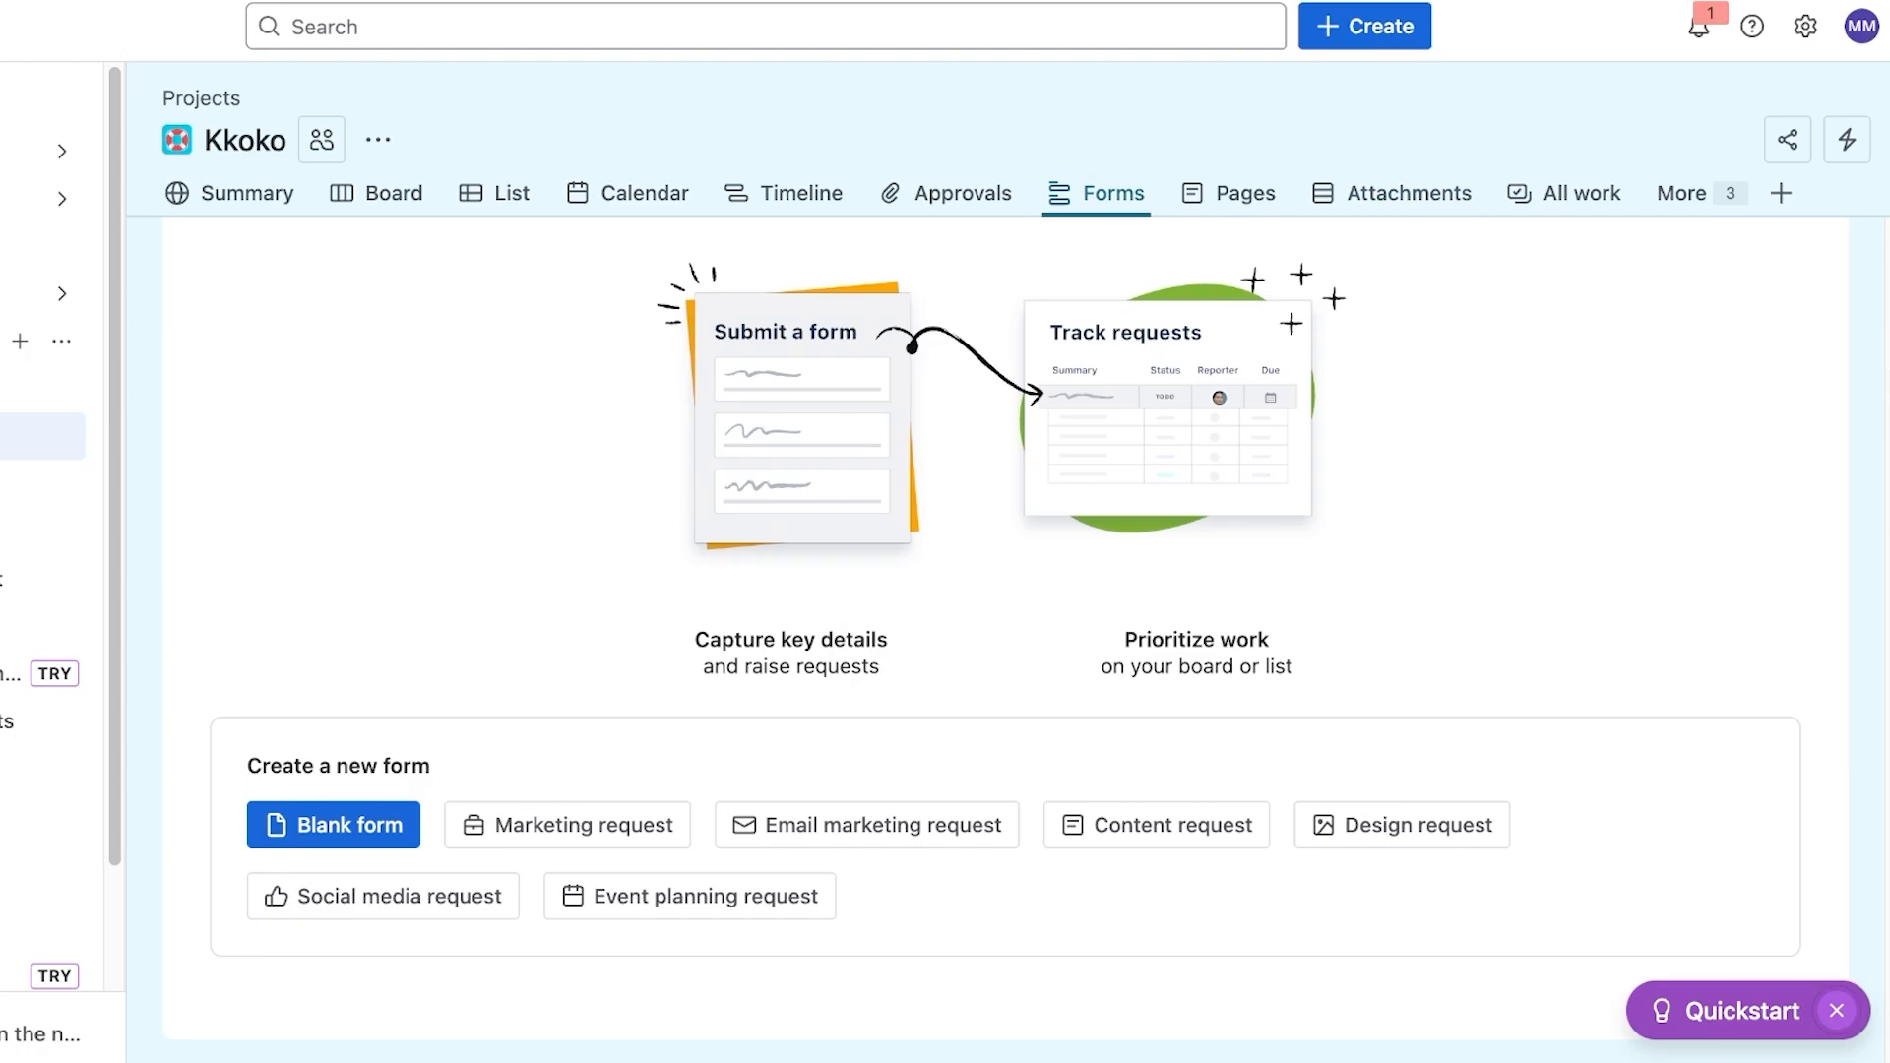
pyautogui.click(1398, 193)
pyautogui.click(1519, 193)
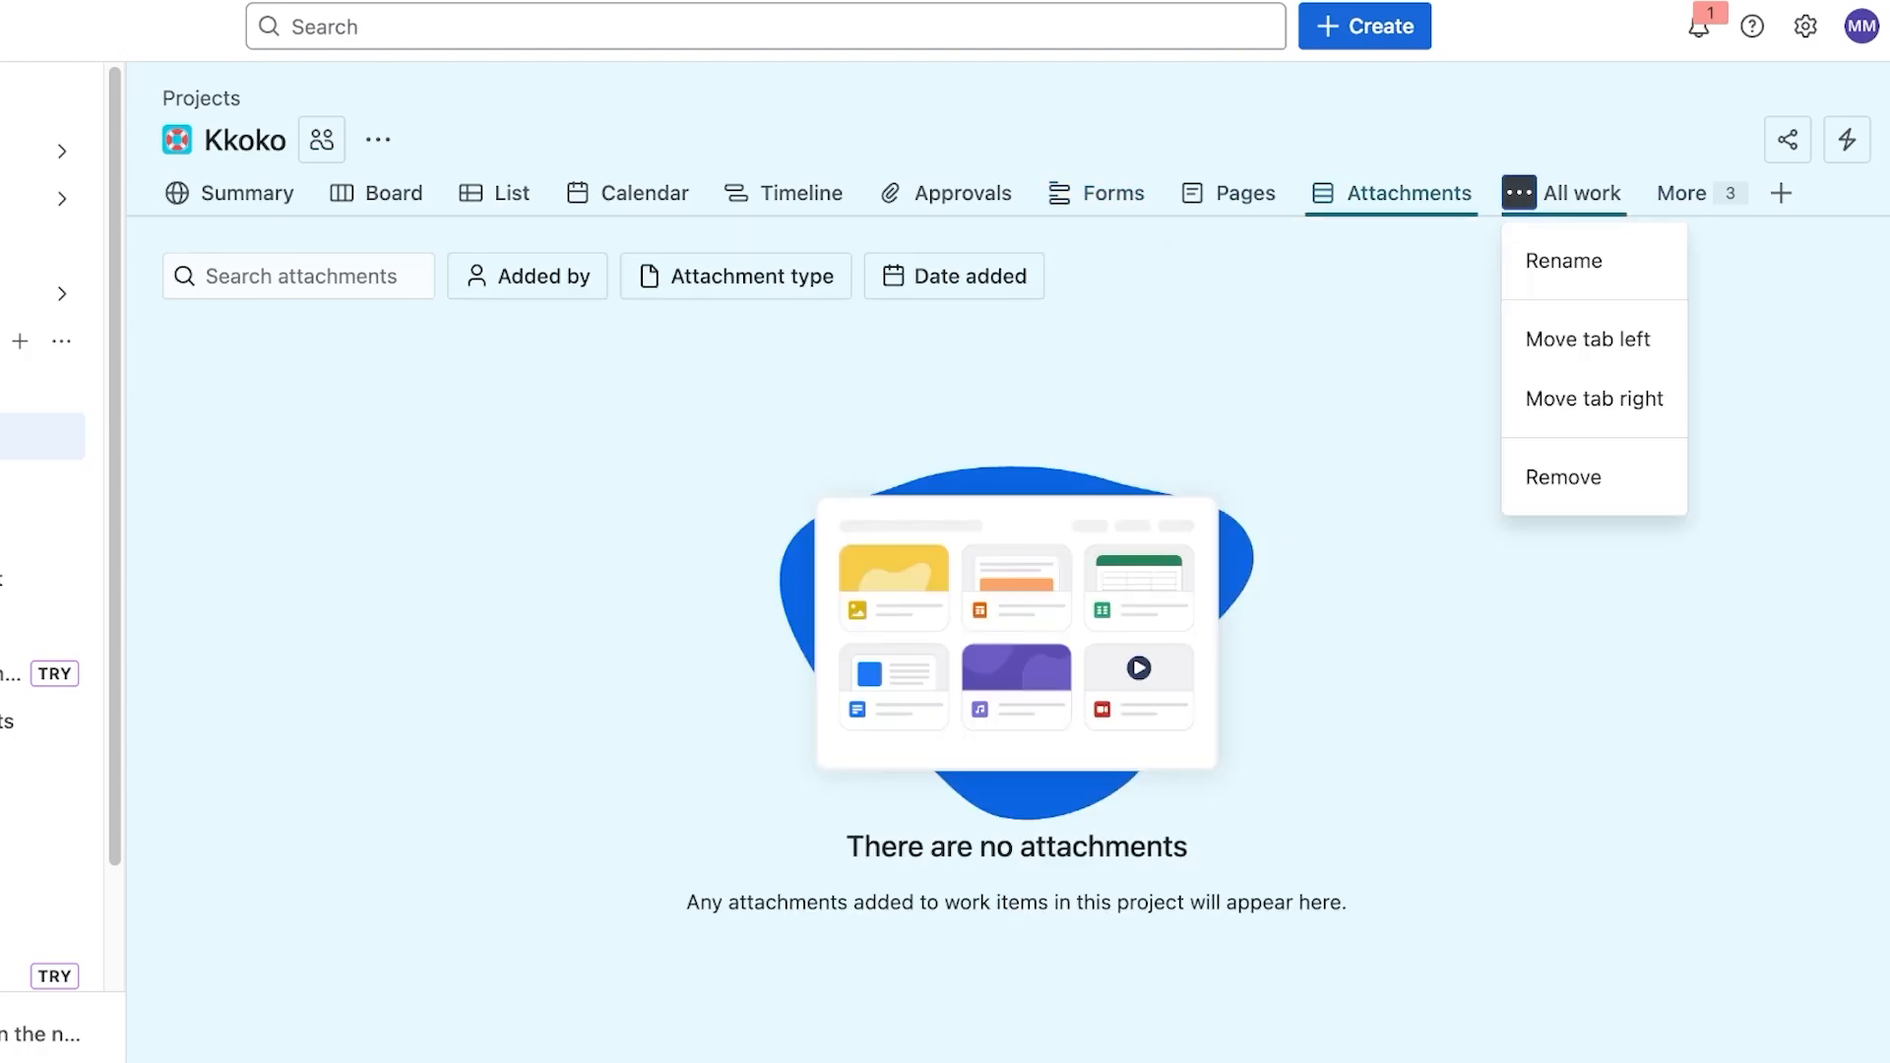
pyautogui.click(1580, 193)
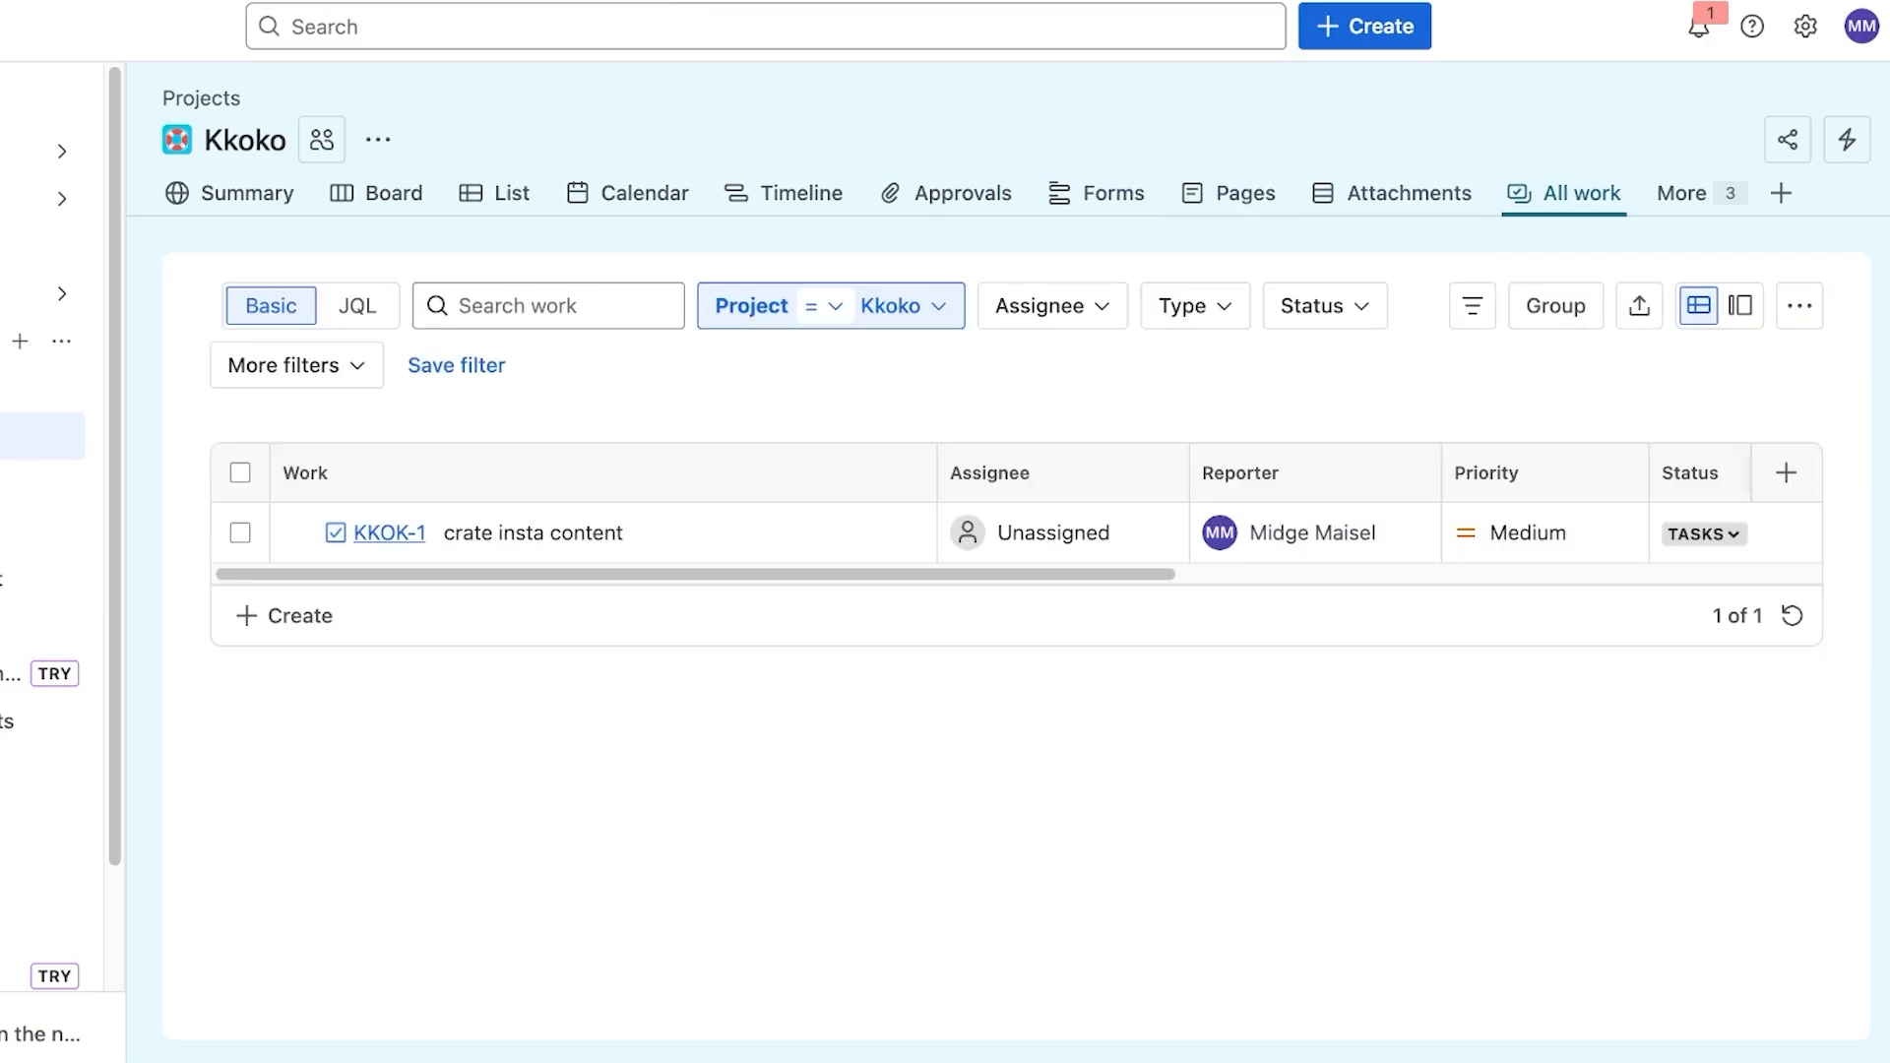
# - Open Kkoko's Reports page and examine the available report types, from Issue analysis down to Other
pyautogui.click(1683, 193)
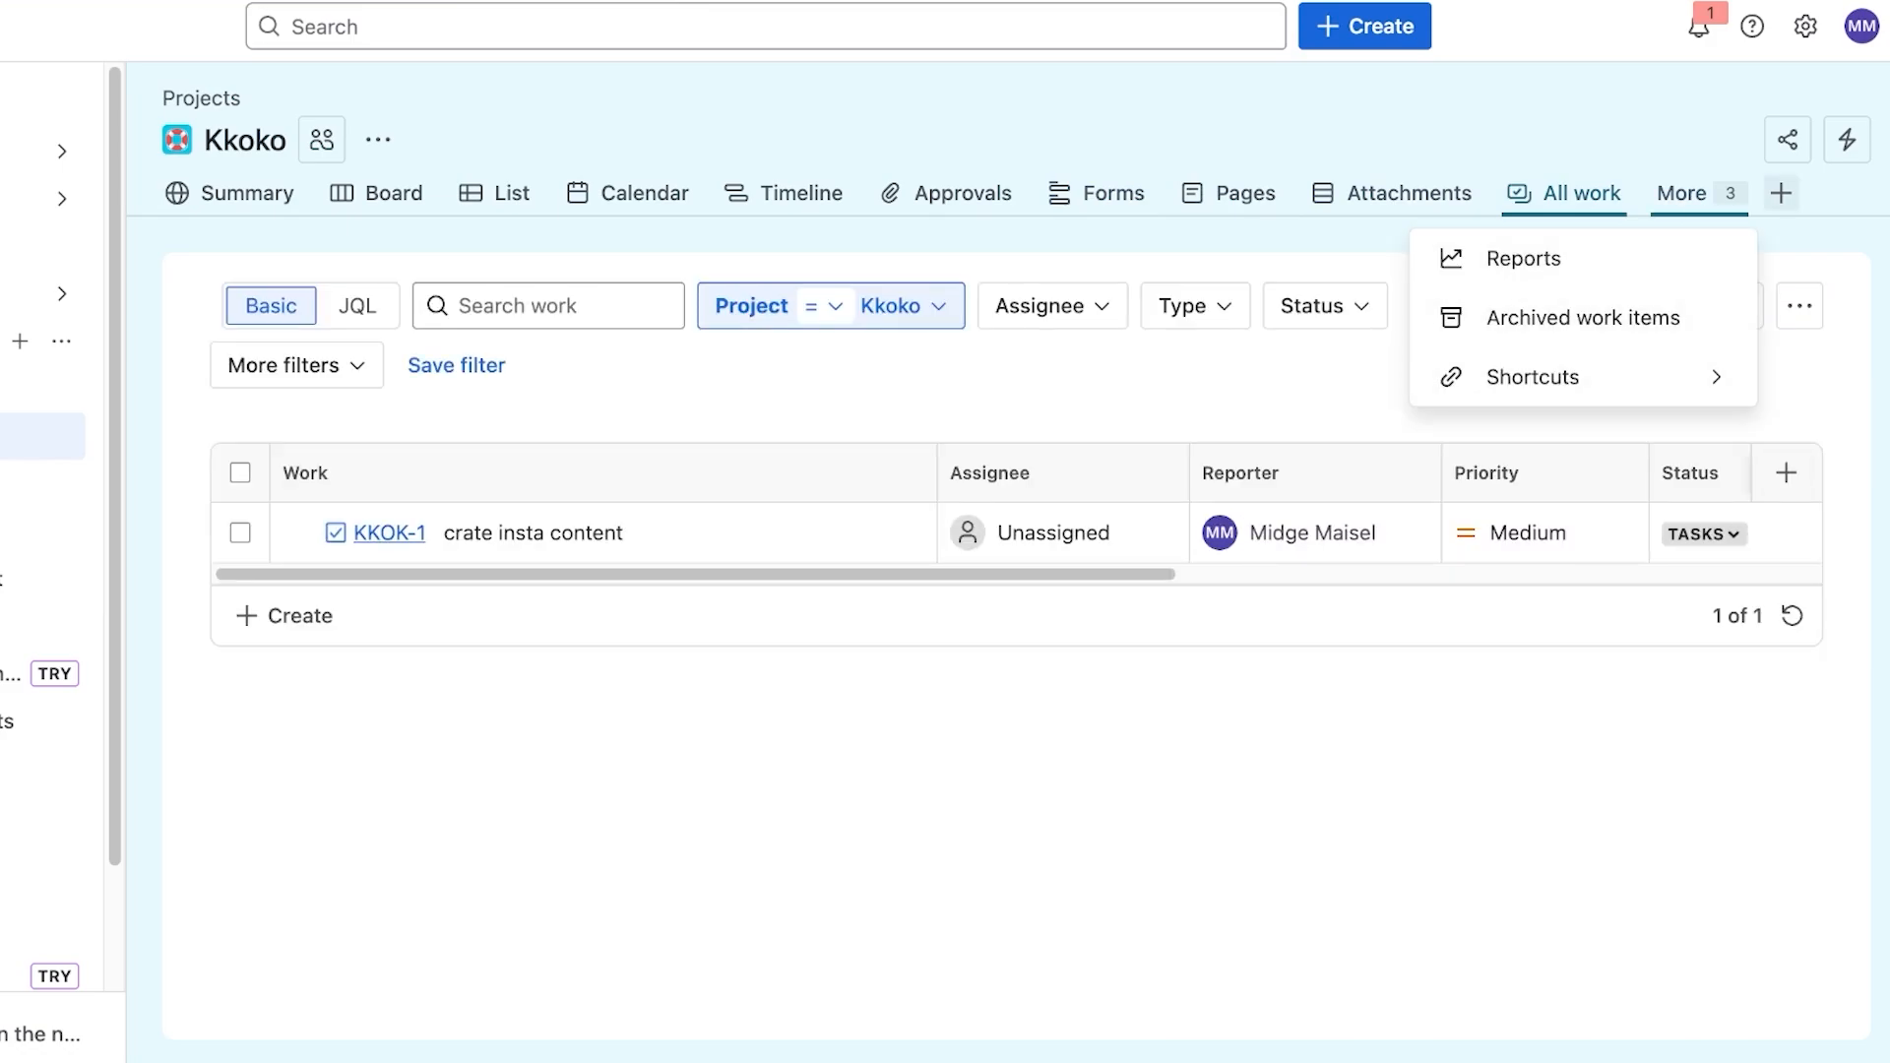
pyautogui.click(1780, 192)
pyautogui.click(1683, 193)
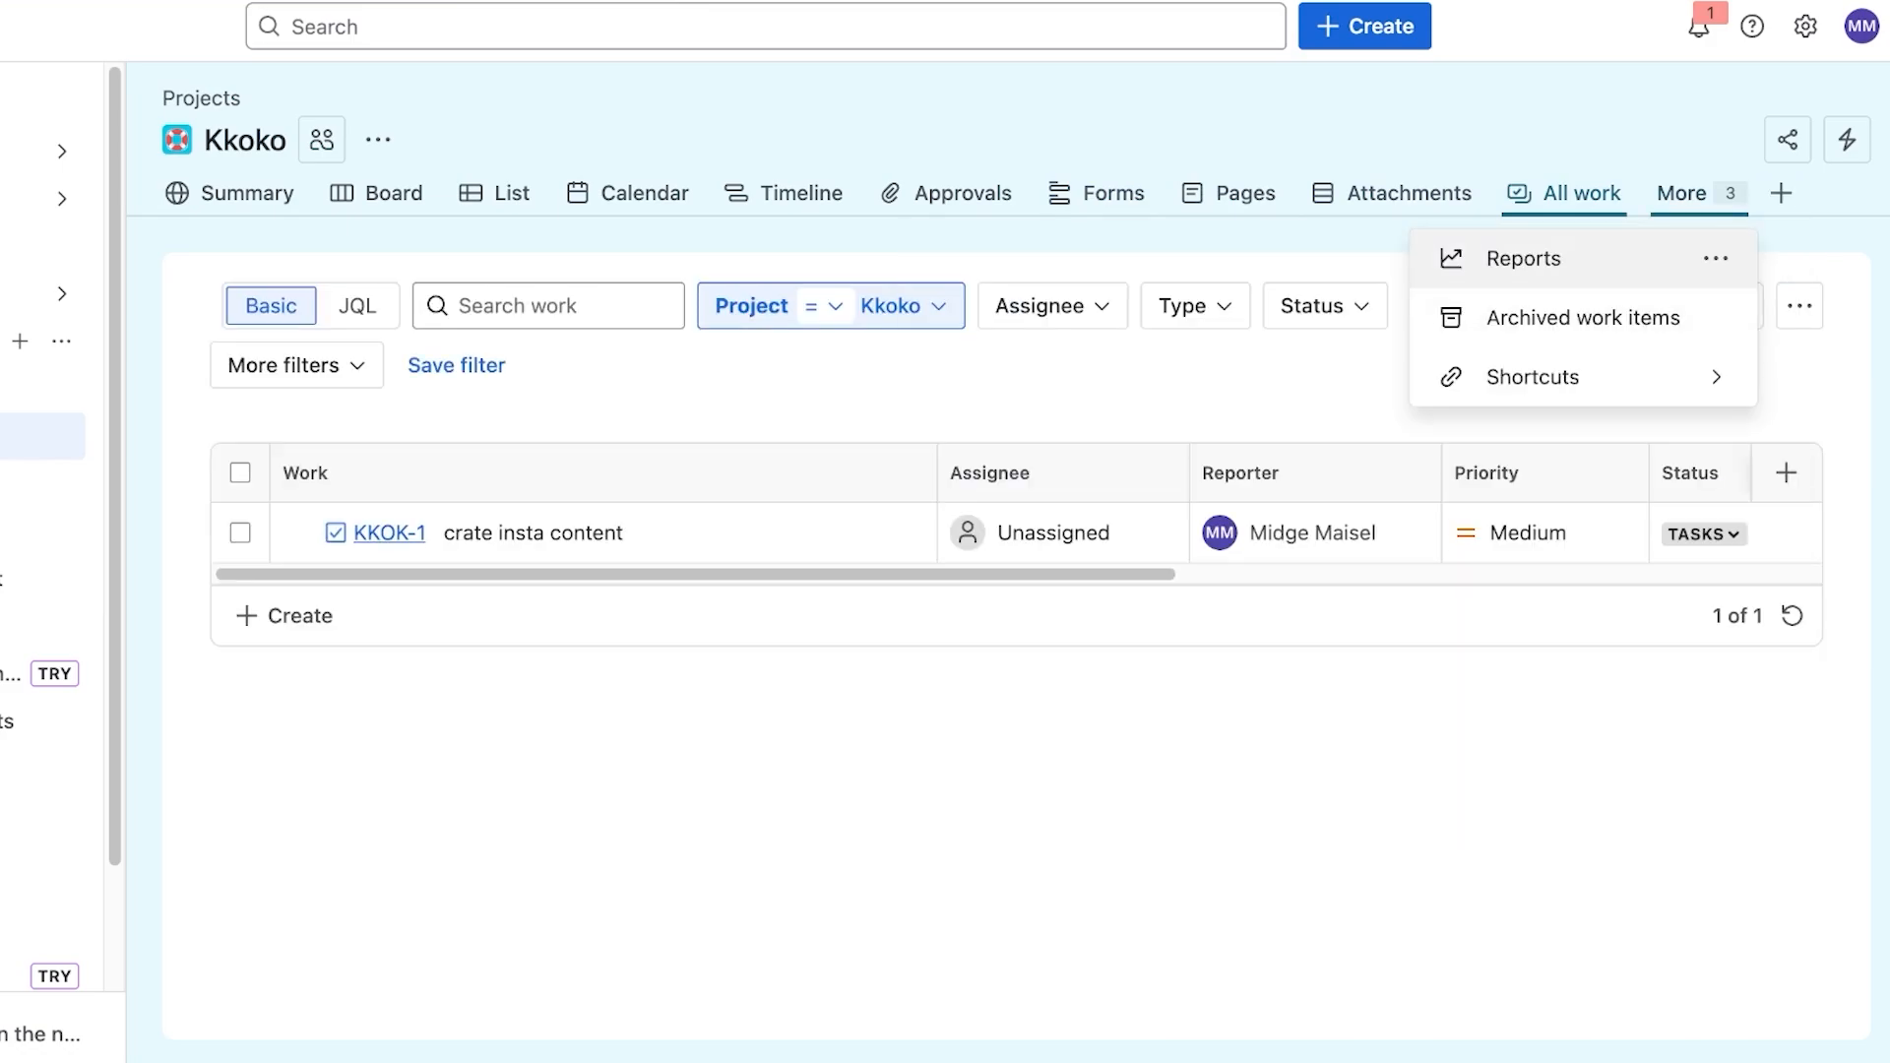
pyautogui.click(1524, 258)
pyautogui.scroll(-6, 364, 443)
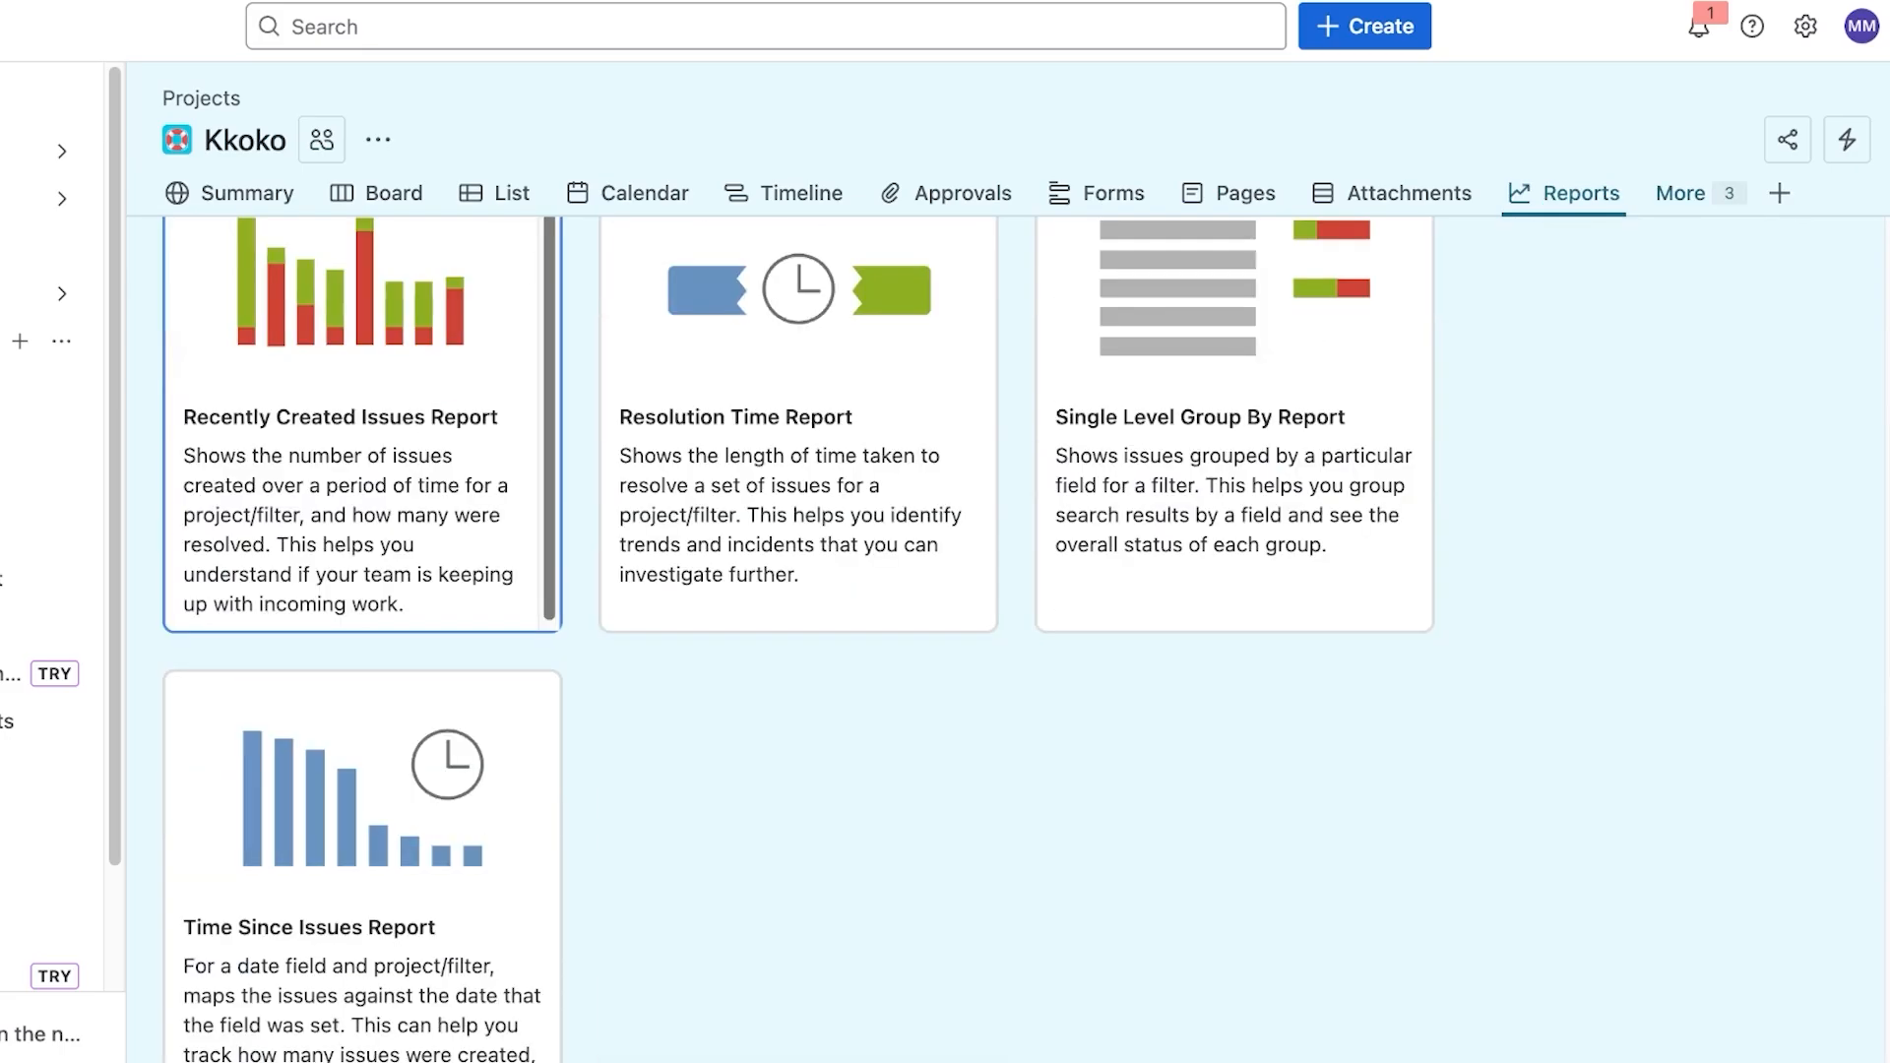
pyautogui.scroll(6, 797, 630)
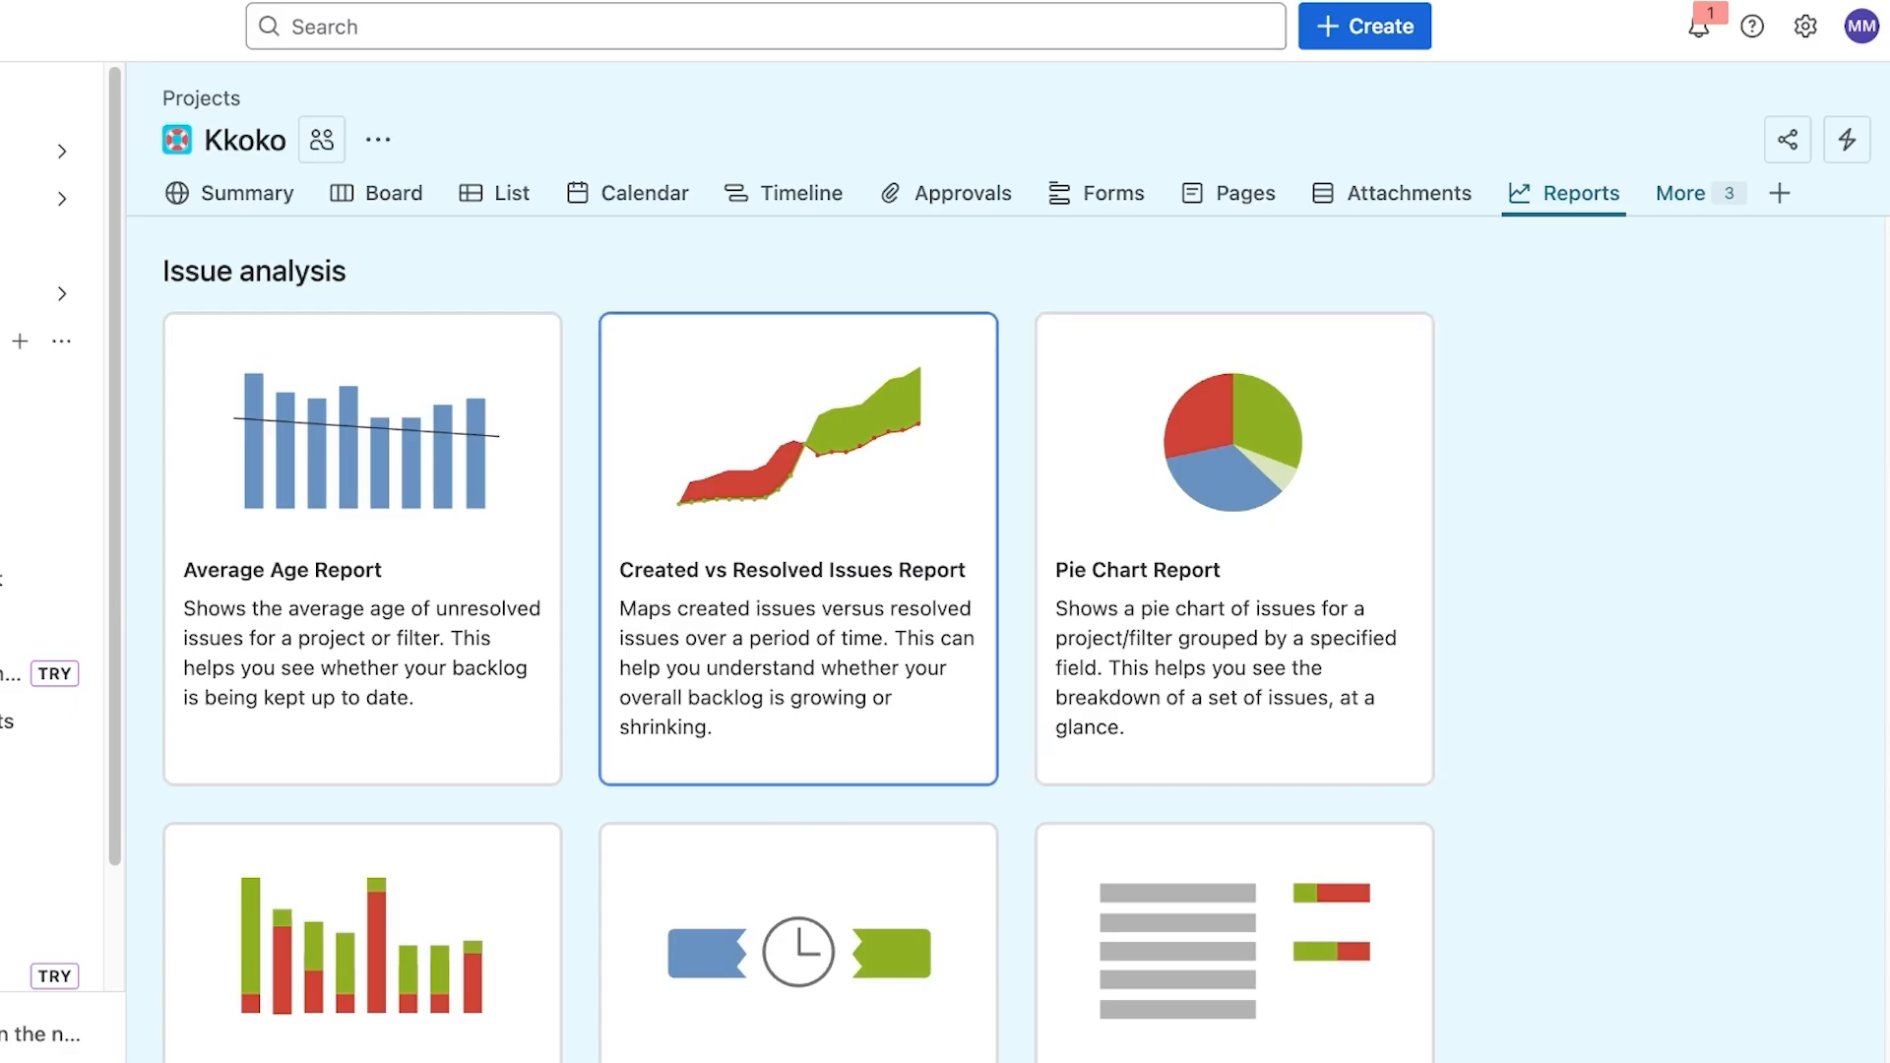
pyautogui.scroll(-6, 797, 630)
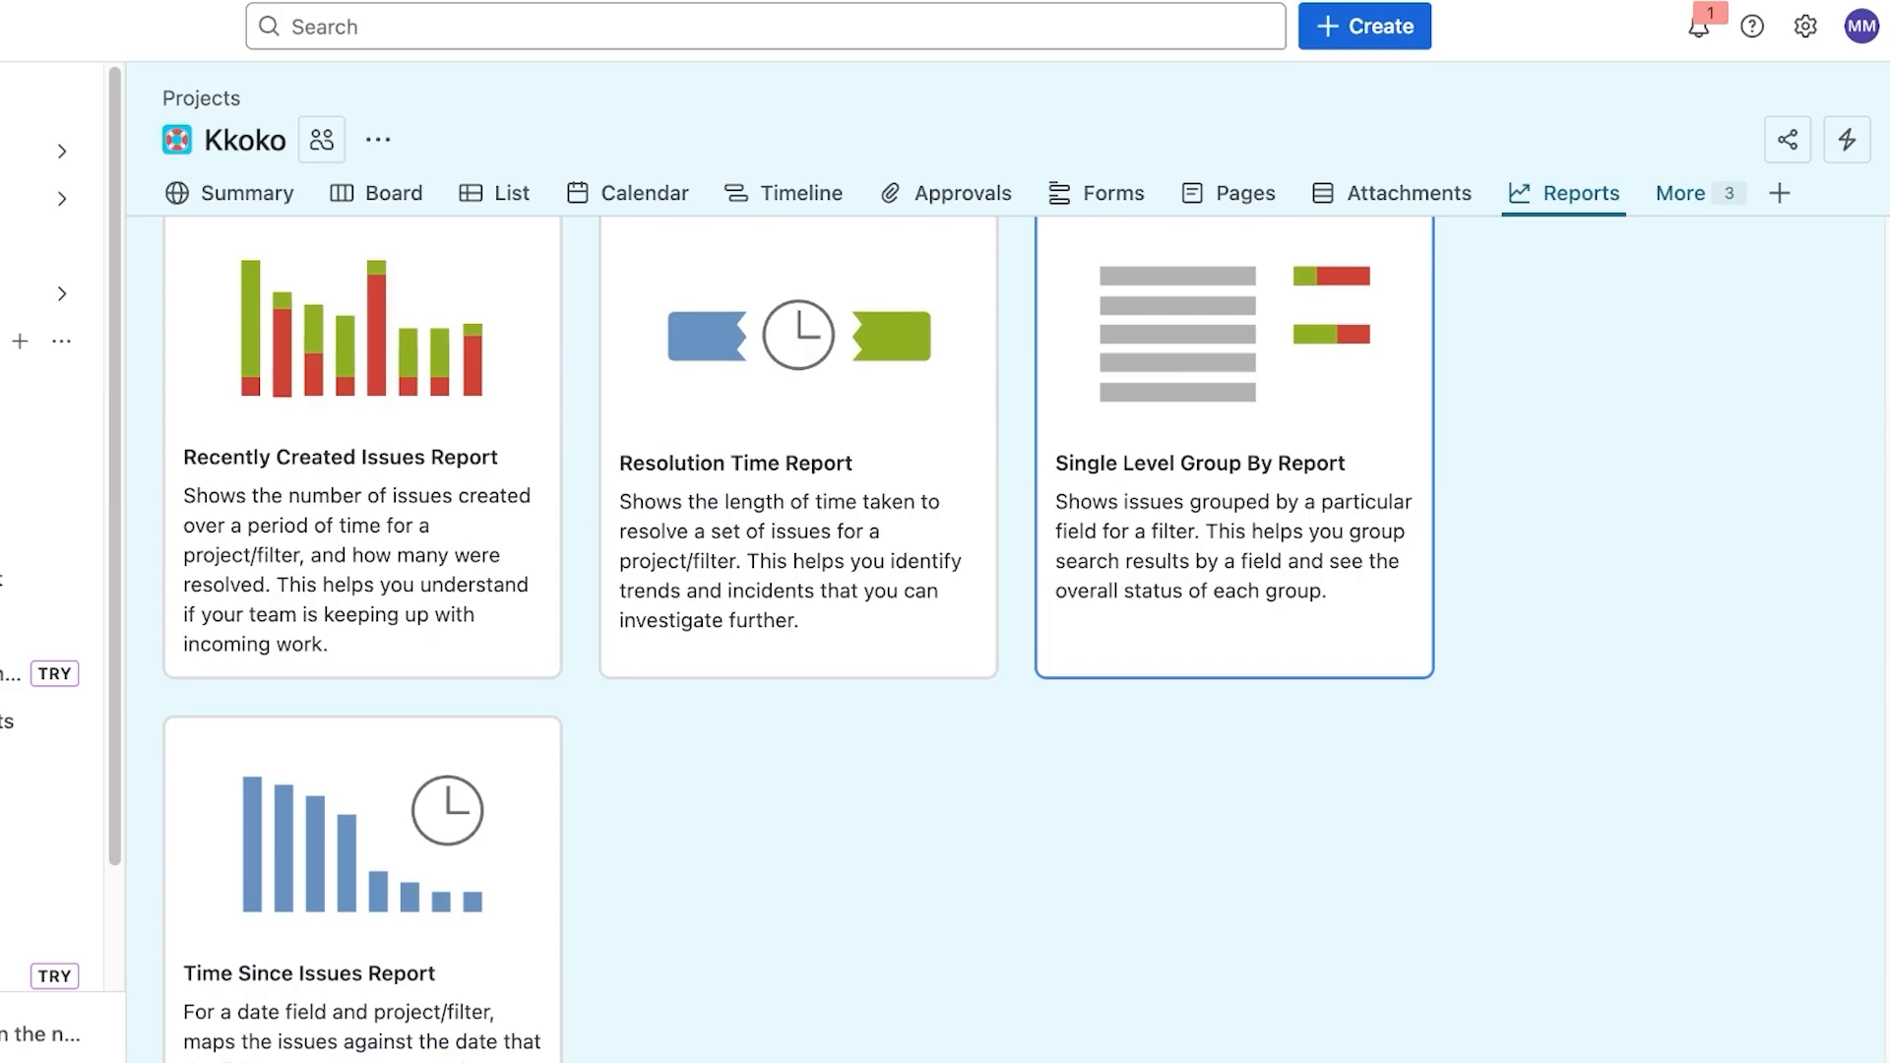
pyautogui.scroll(-8, 362, 492)
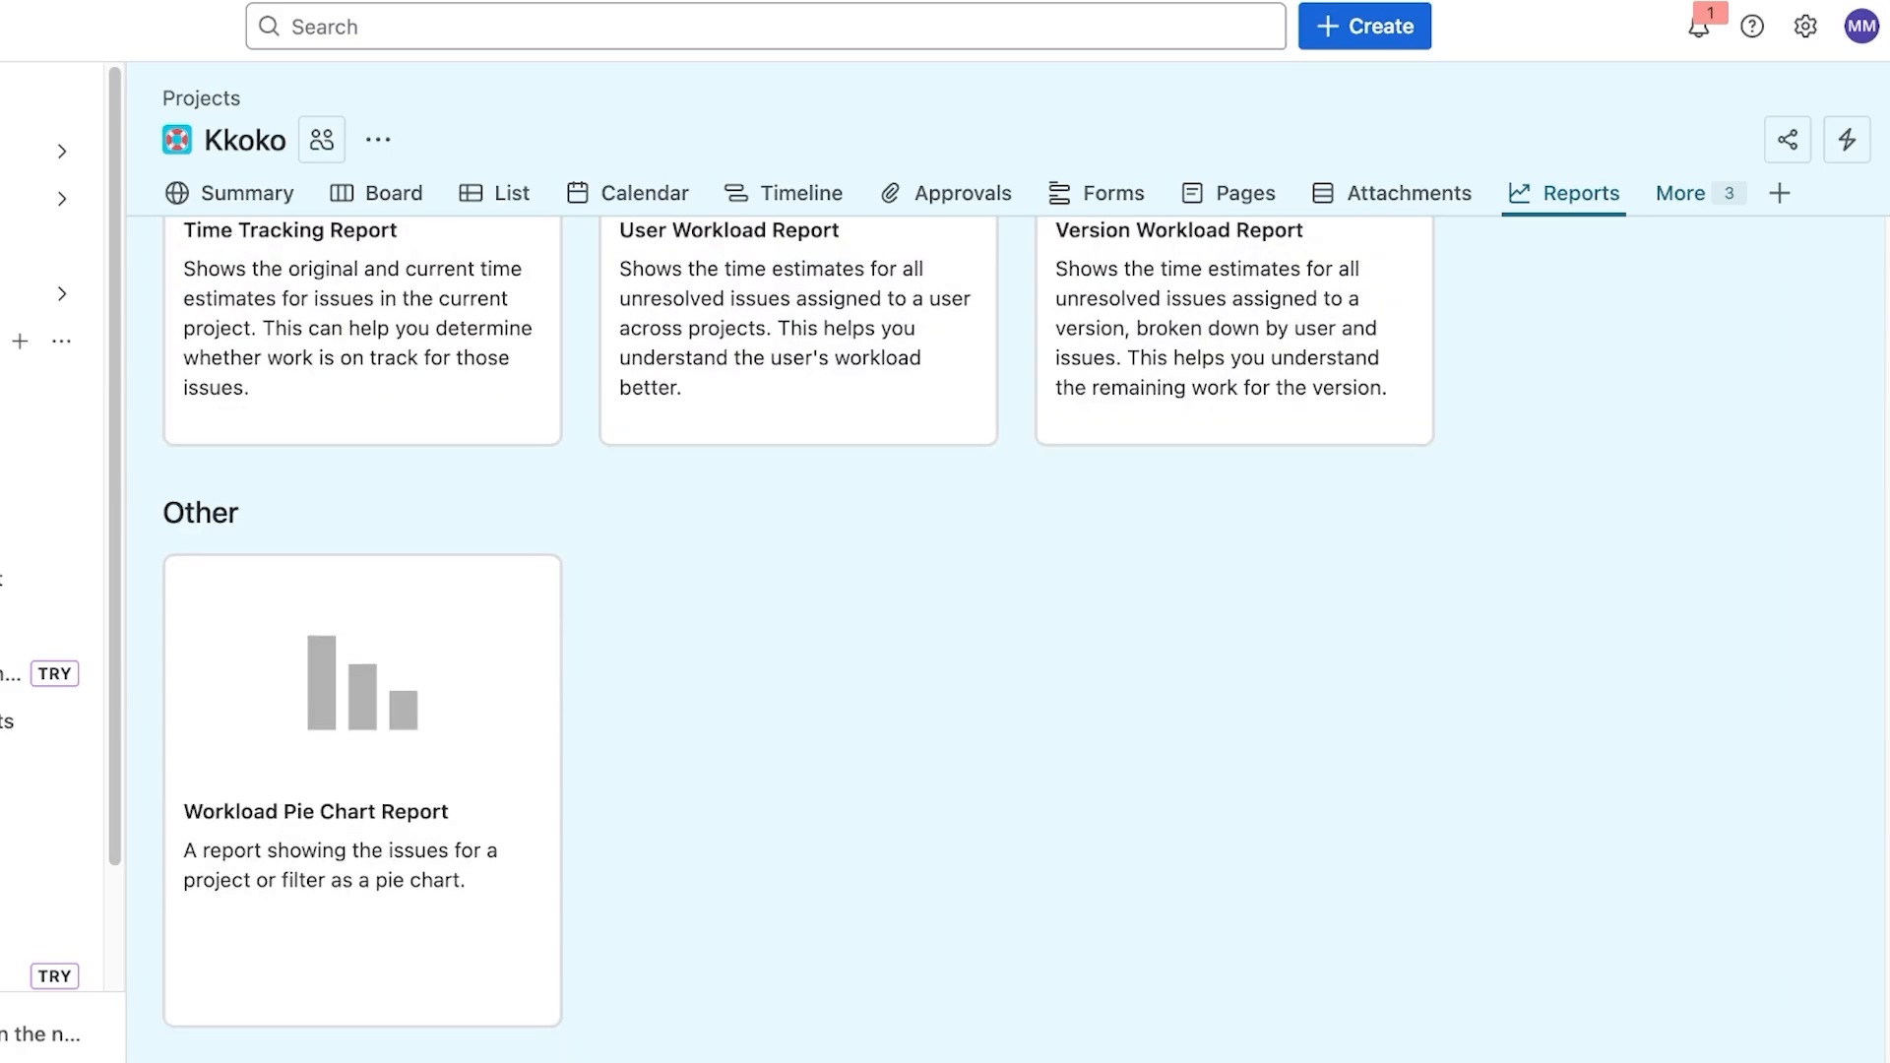
pyautogui.scroll(-2, 44, 883)
pyautogui.scroll(2, 44, 884)
pyautogui.scroll(17, 797, 483)
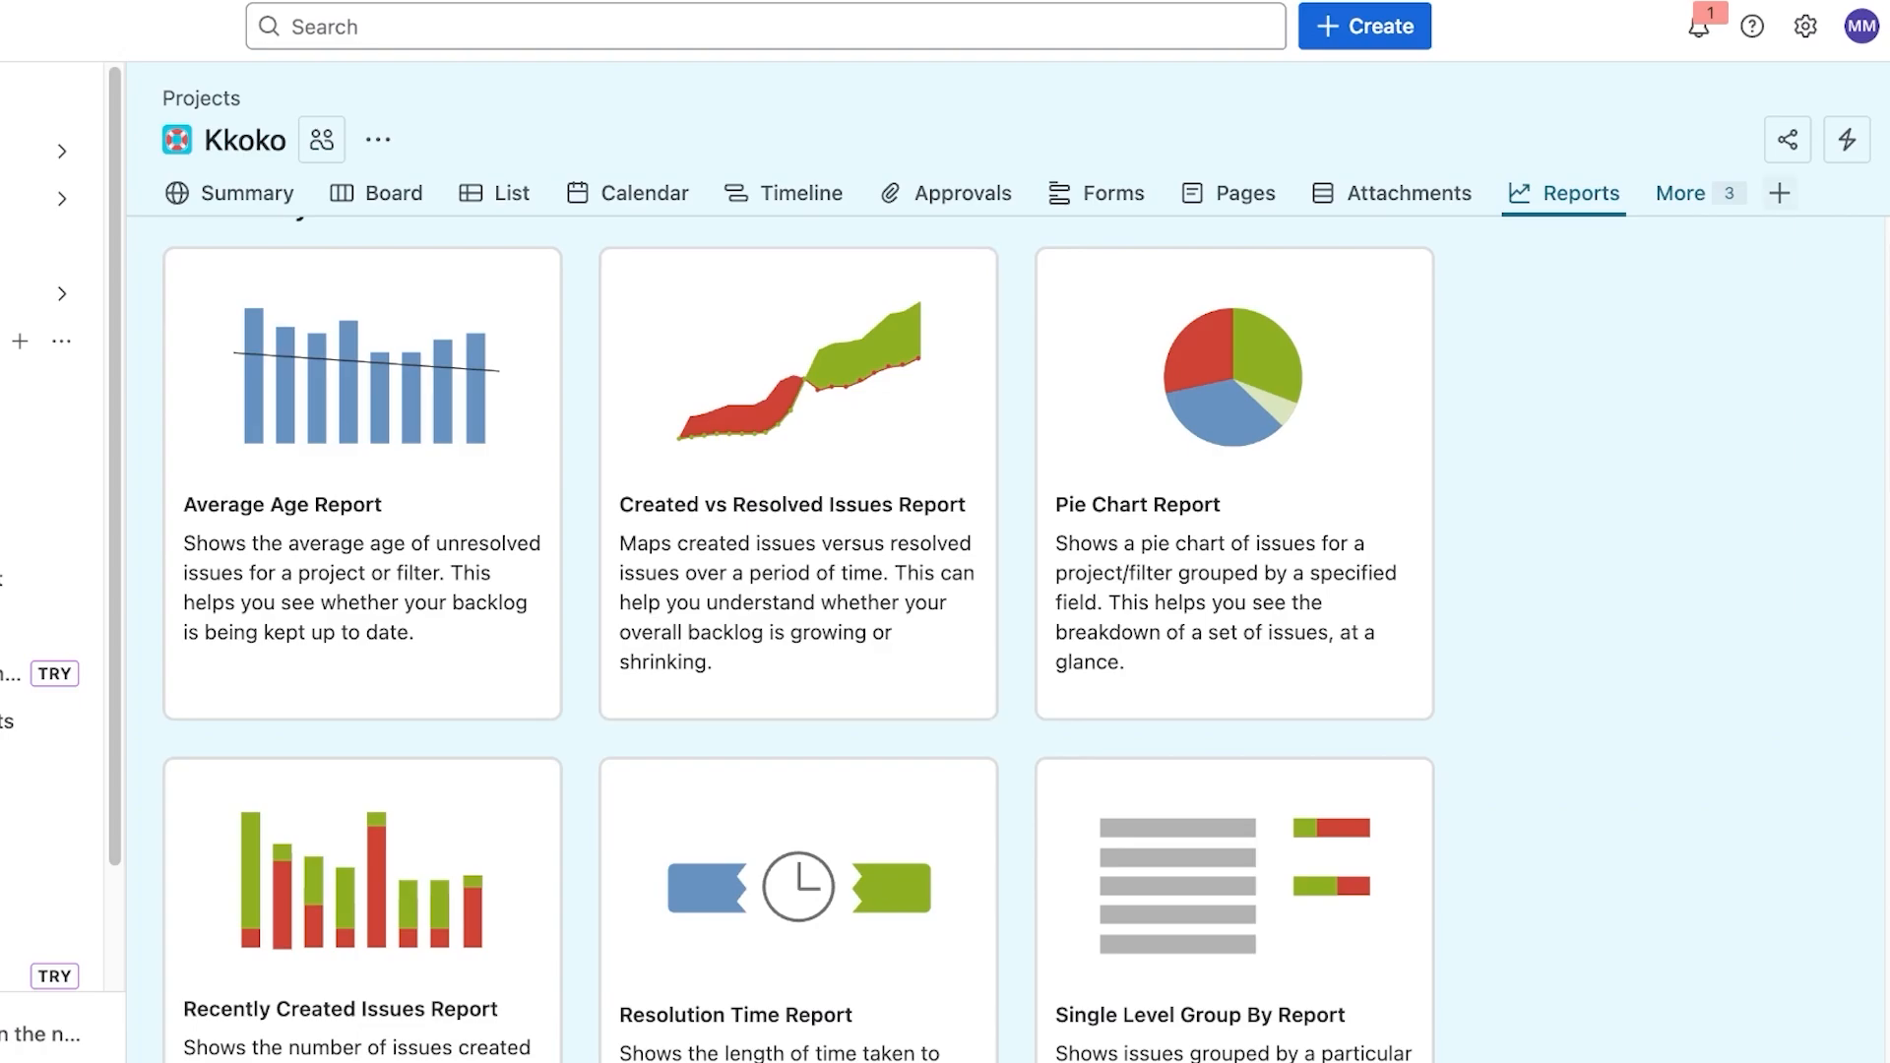
# - Check Kkoko's archived work items and return to the All work view
pyautogui.click(1699, 193)
pyautogui.click(1581, 317)
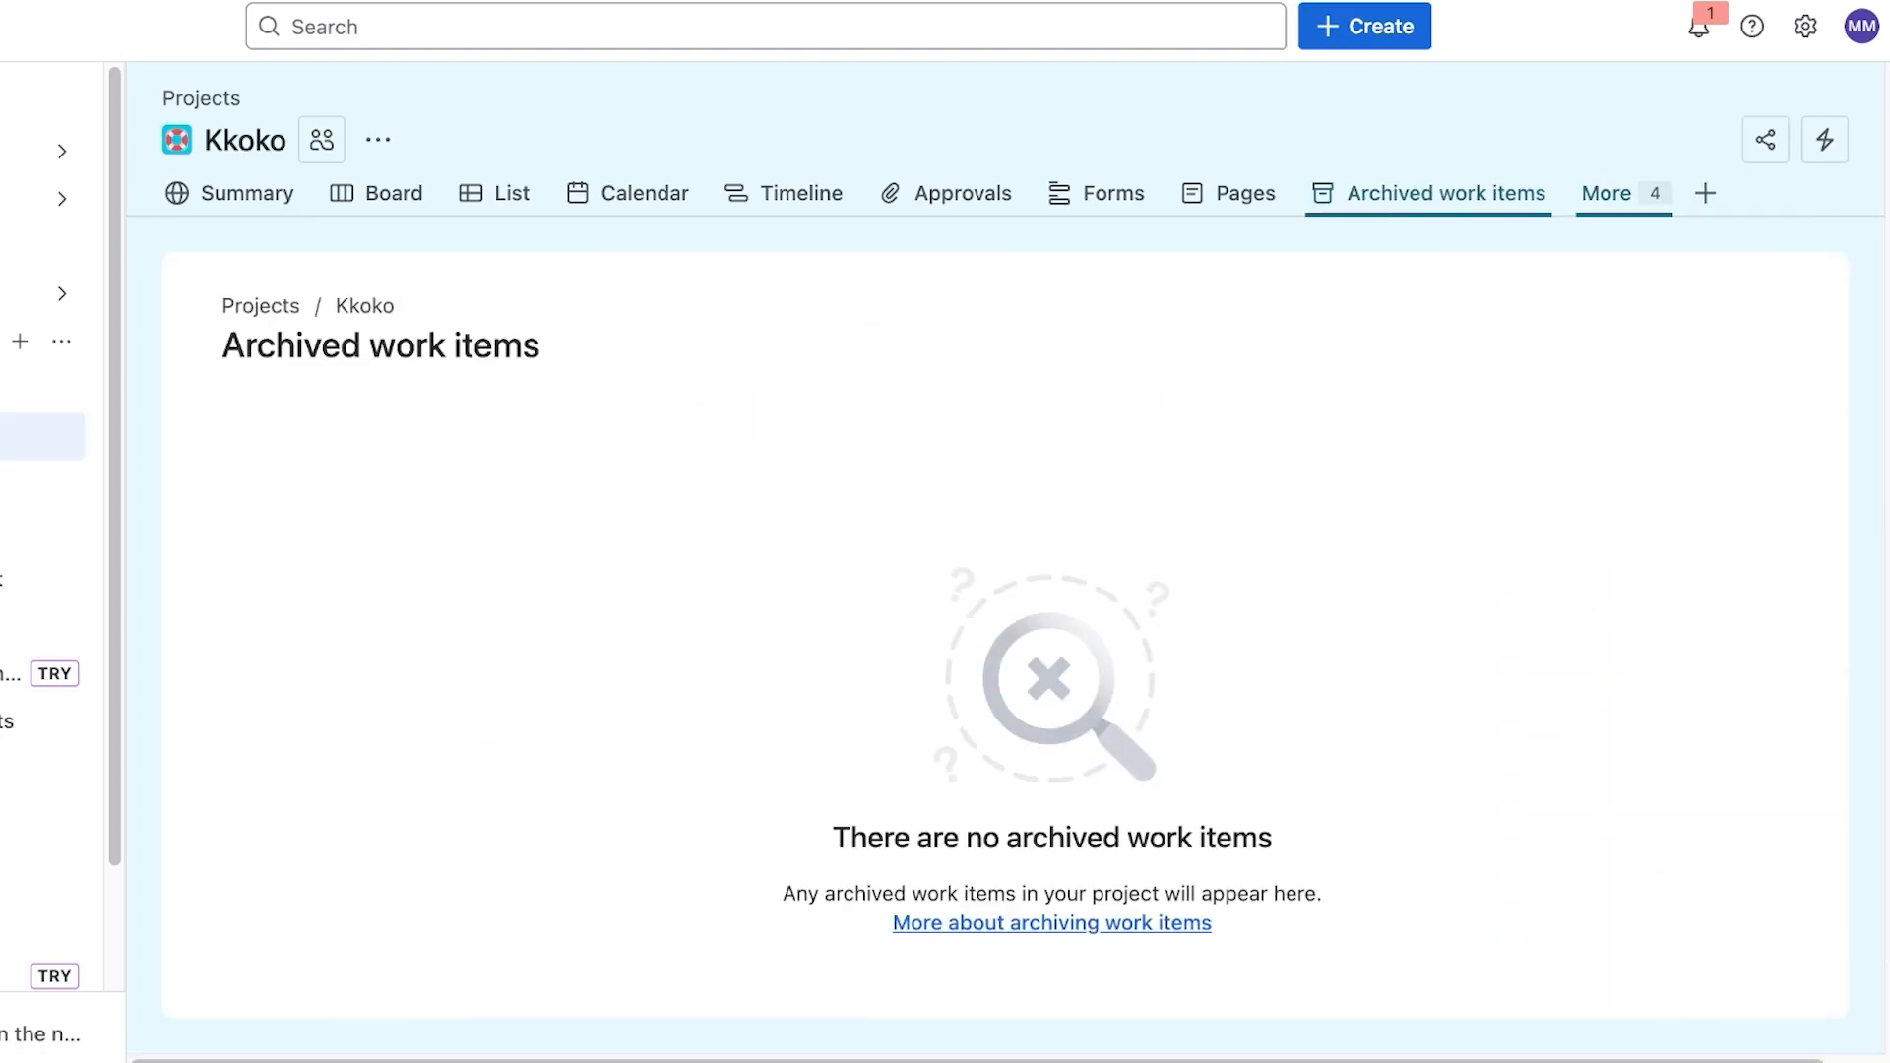
pyautogui.click(1607, 193)
pyautogui.click(1496, 317)
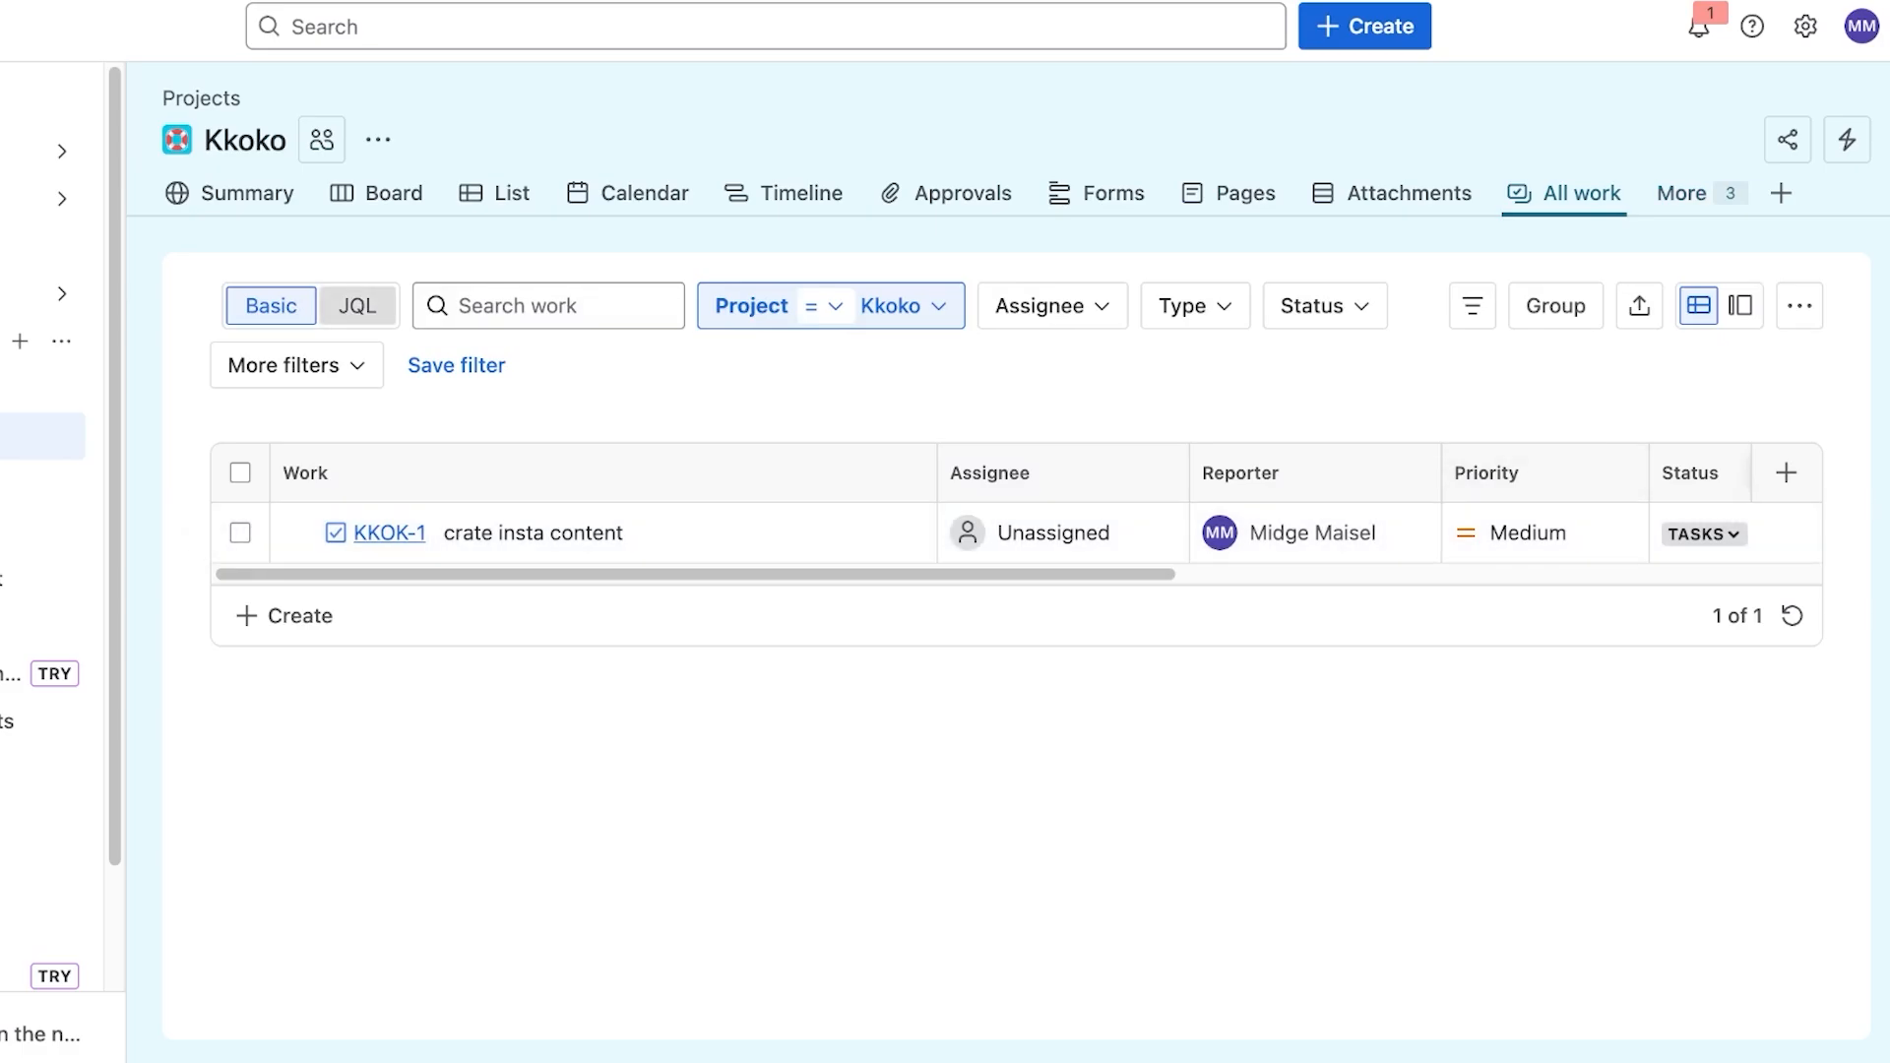
# - Check the JQL and Basic modes, the Assignee, Type and Status filters, and the grouping and export options of All work
pyautogui.click(358, 306)
pyautogui.click(270, 305)
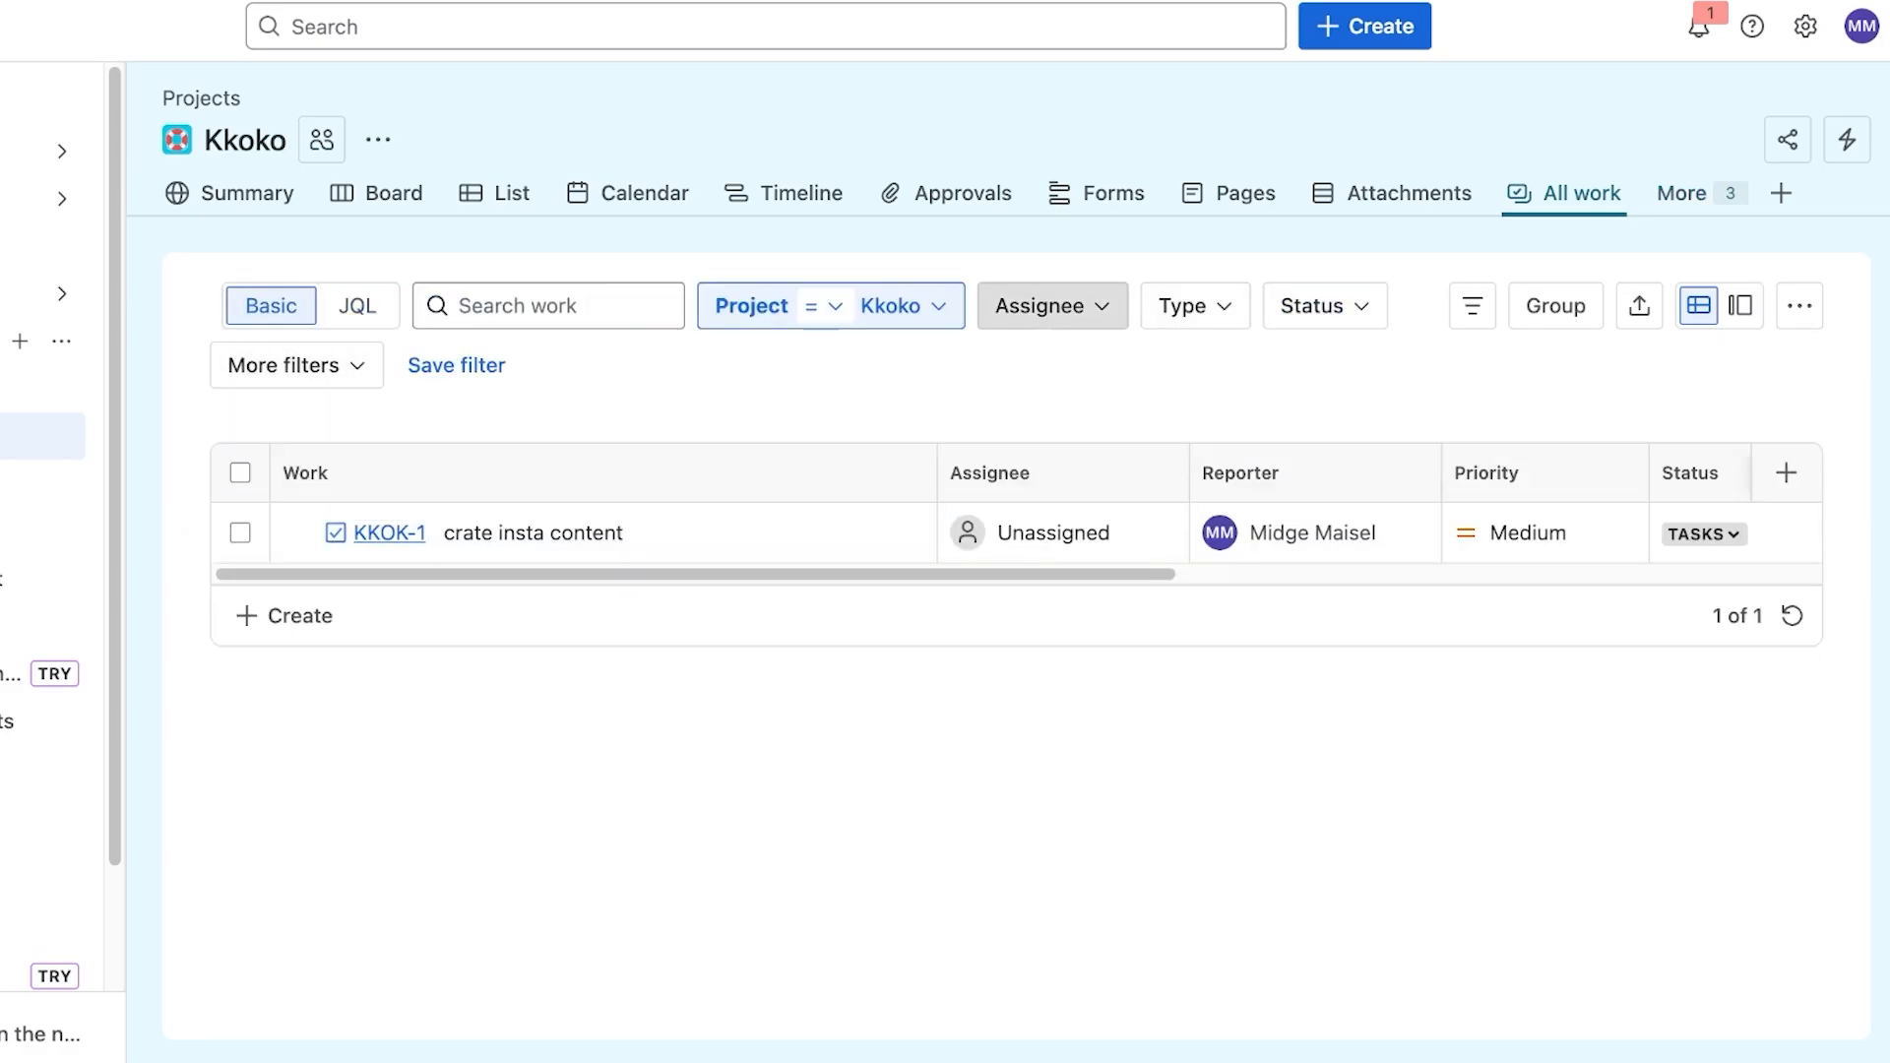
pyautogui.click(1049, 306)
pyautogui.click(1194, 306)
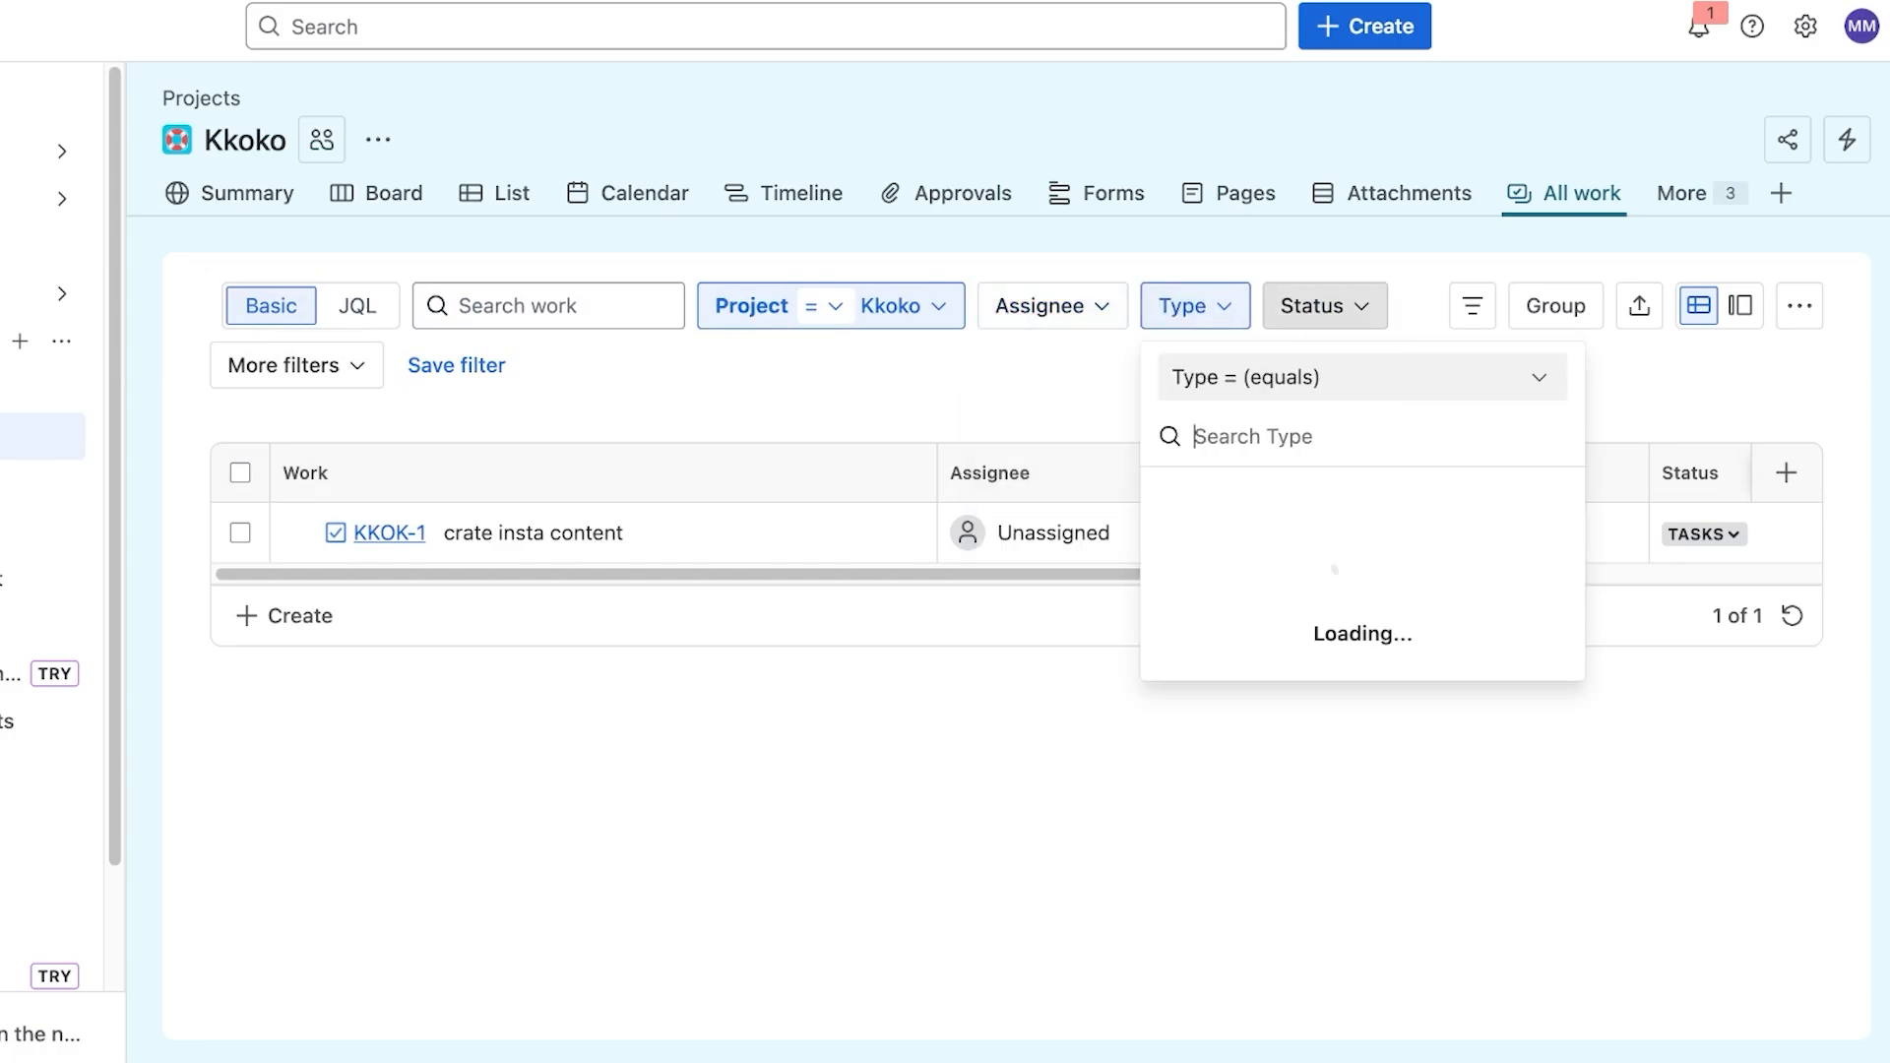
pyautogui.click(1324, 305)
pyautogui.click(1555, 305)
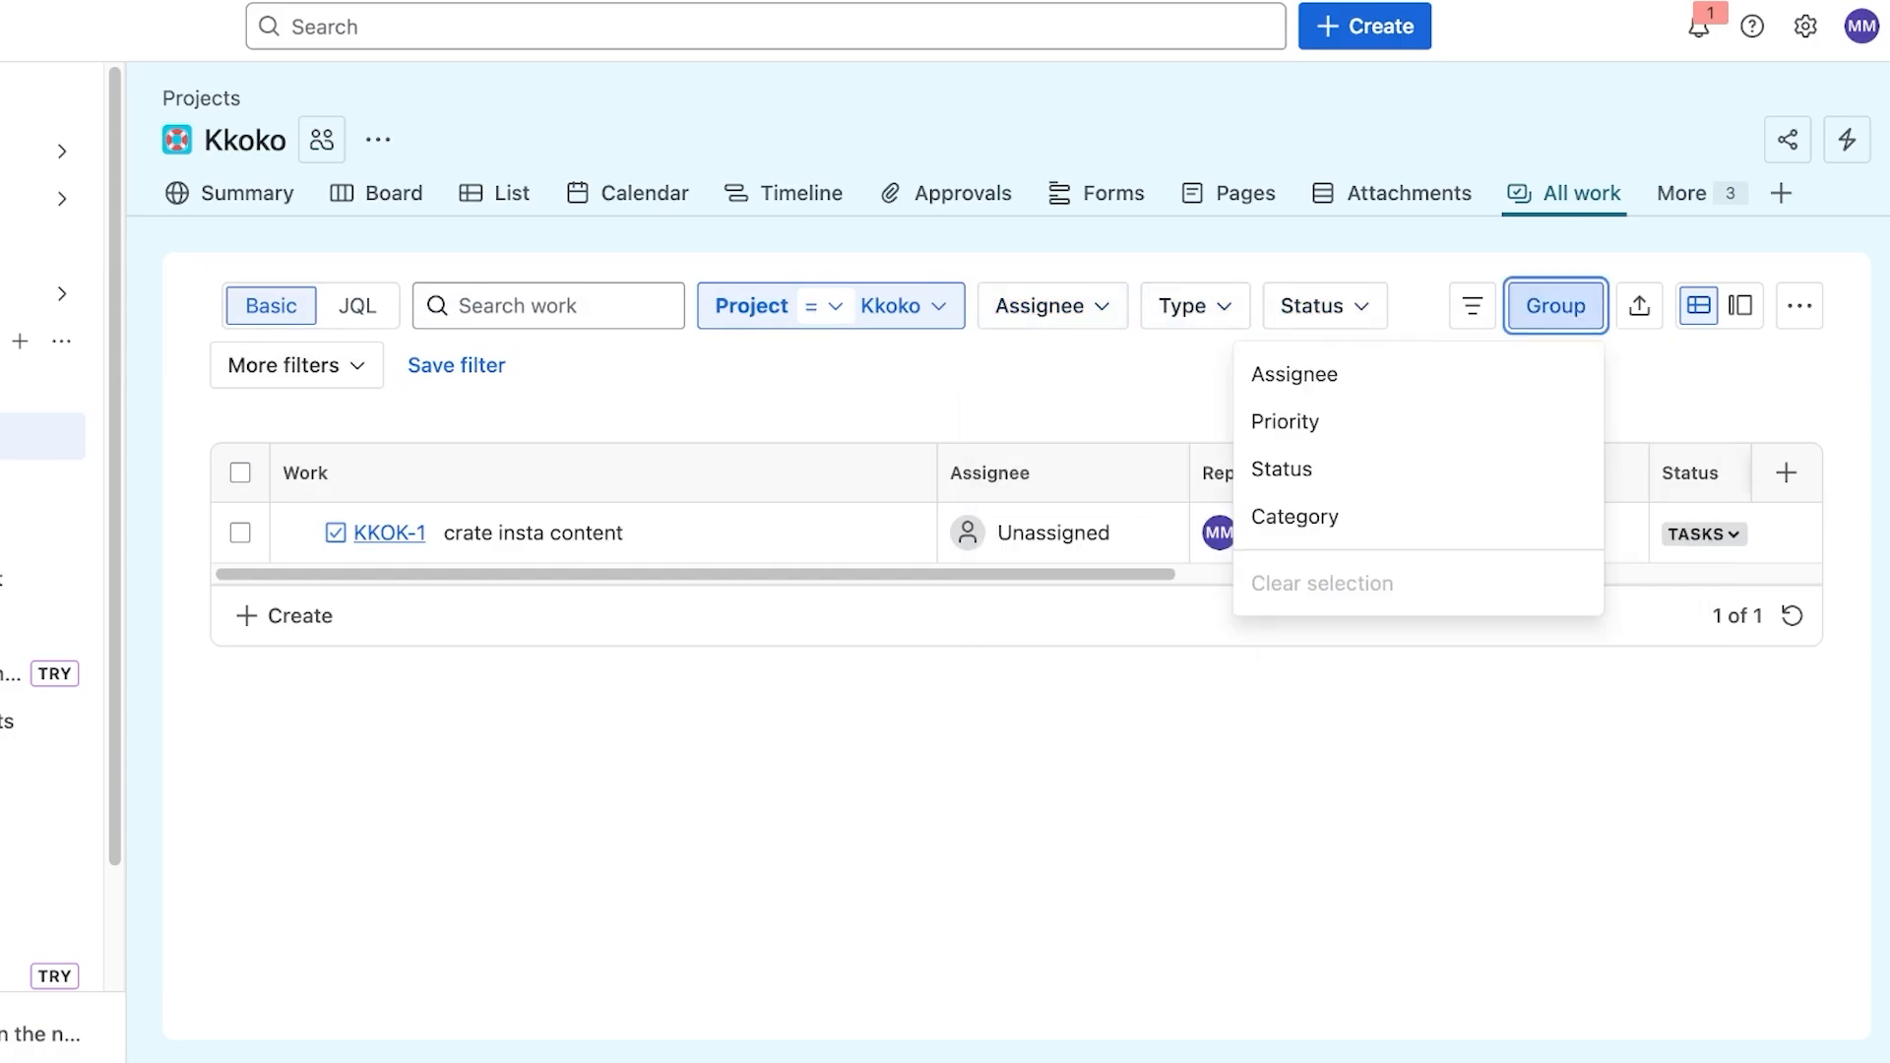
pyautogui.click(1638, 305)
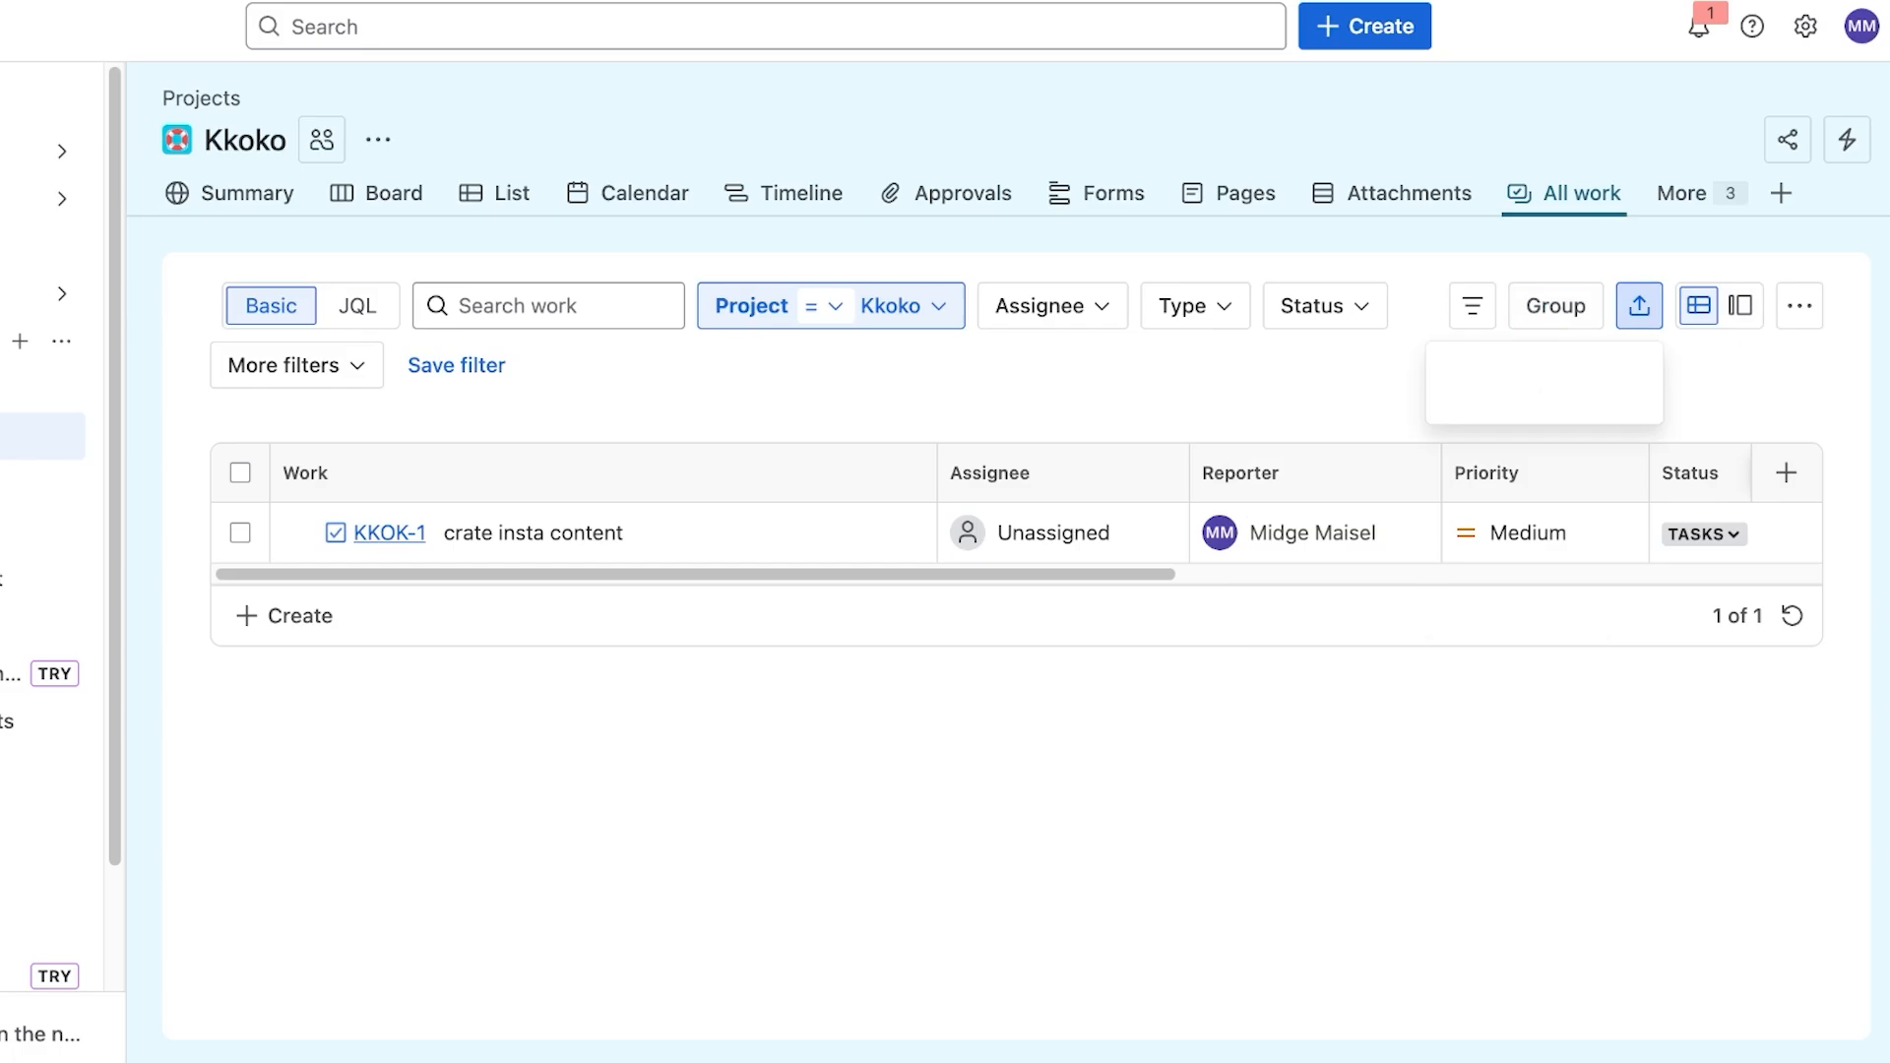
pyautogui.click(1639, 305)
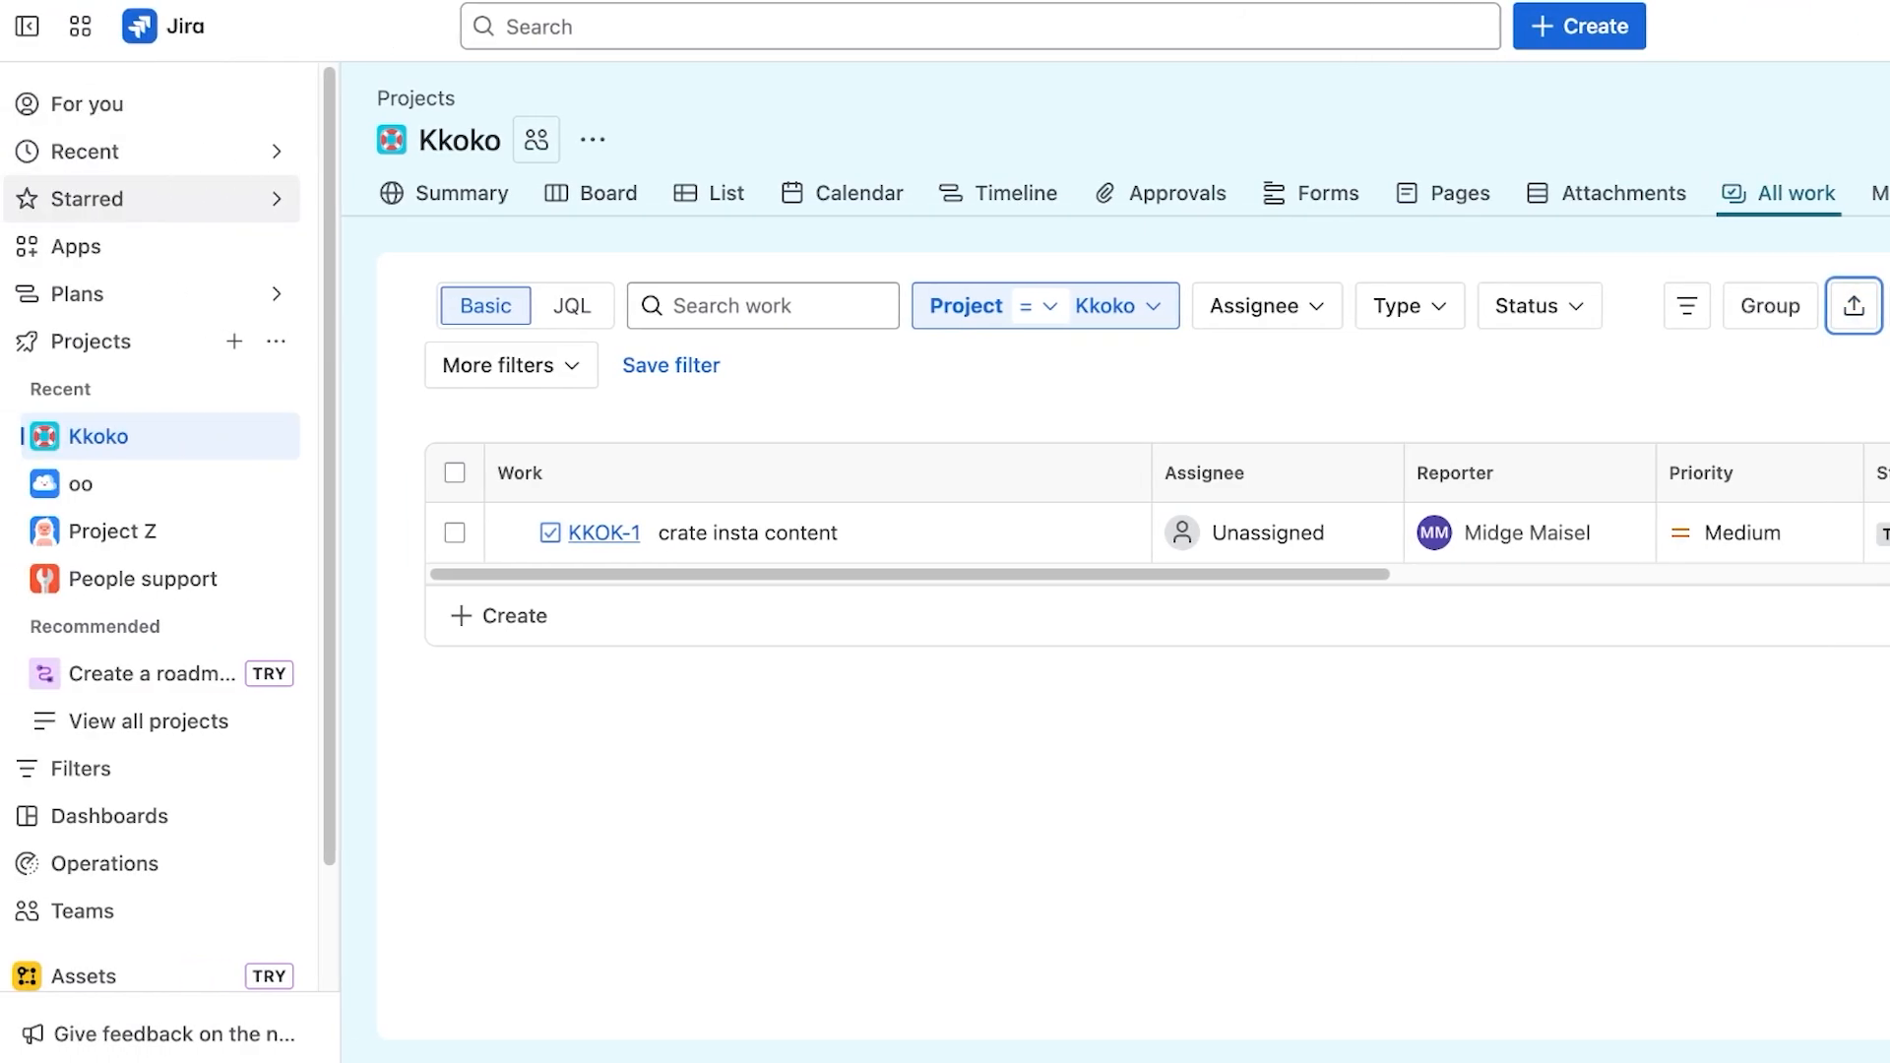
# - Check the recent items and review the Viewed, Assigned to me, Starred and Boards lists on the For you page
pyautogui.click(84, 151)
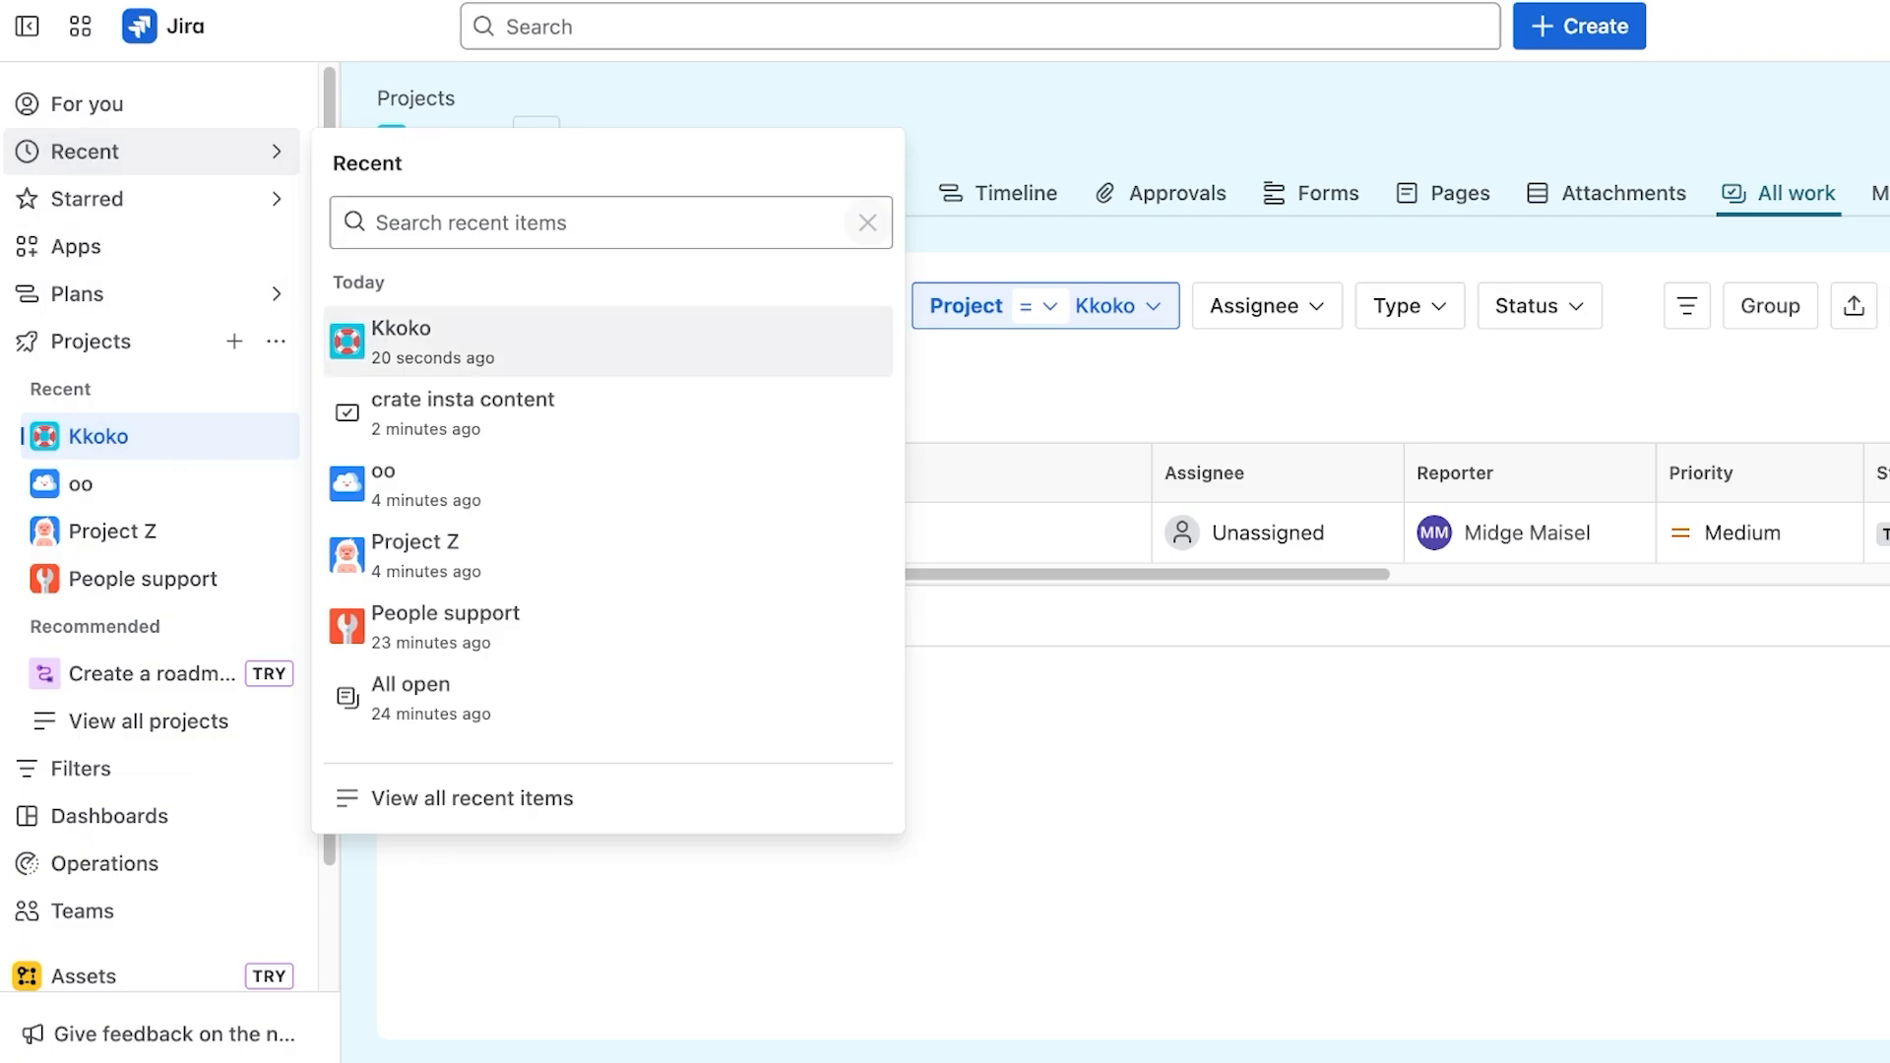
pyautogui.click(87, 105)
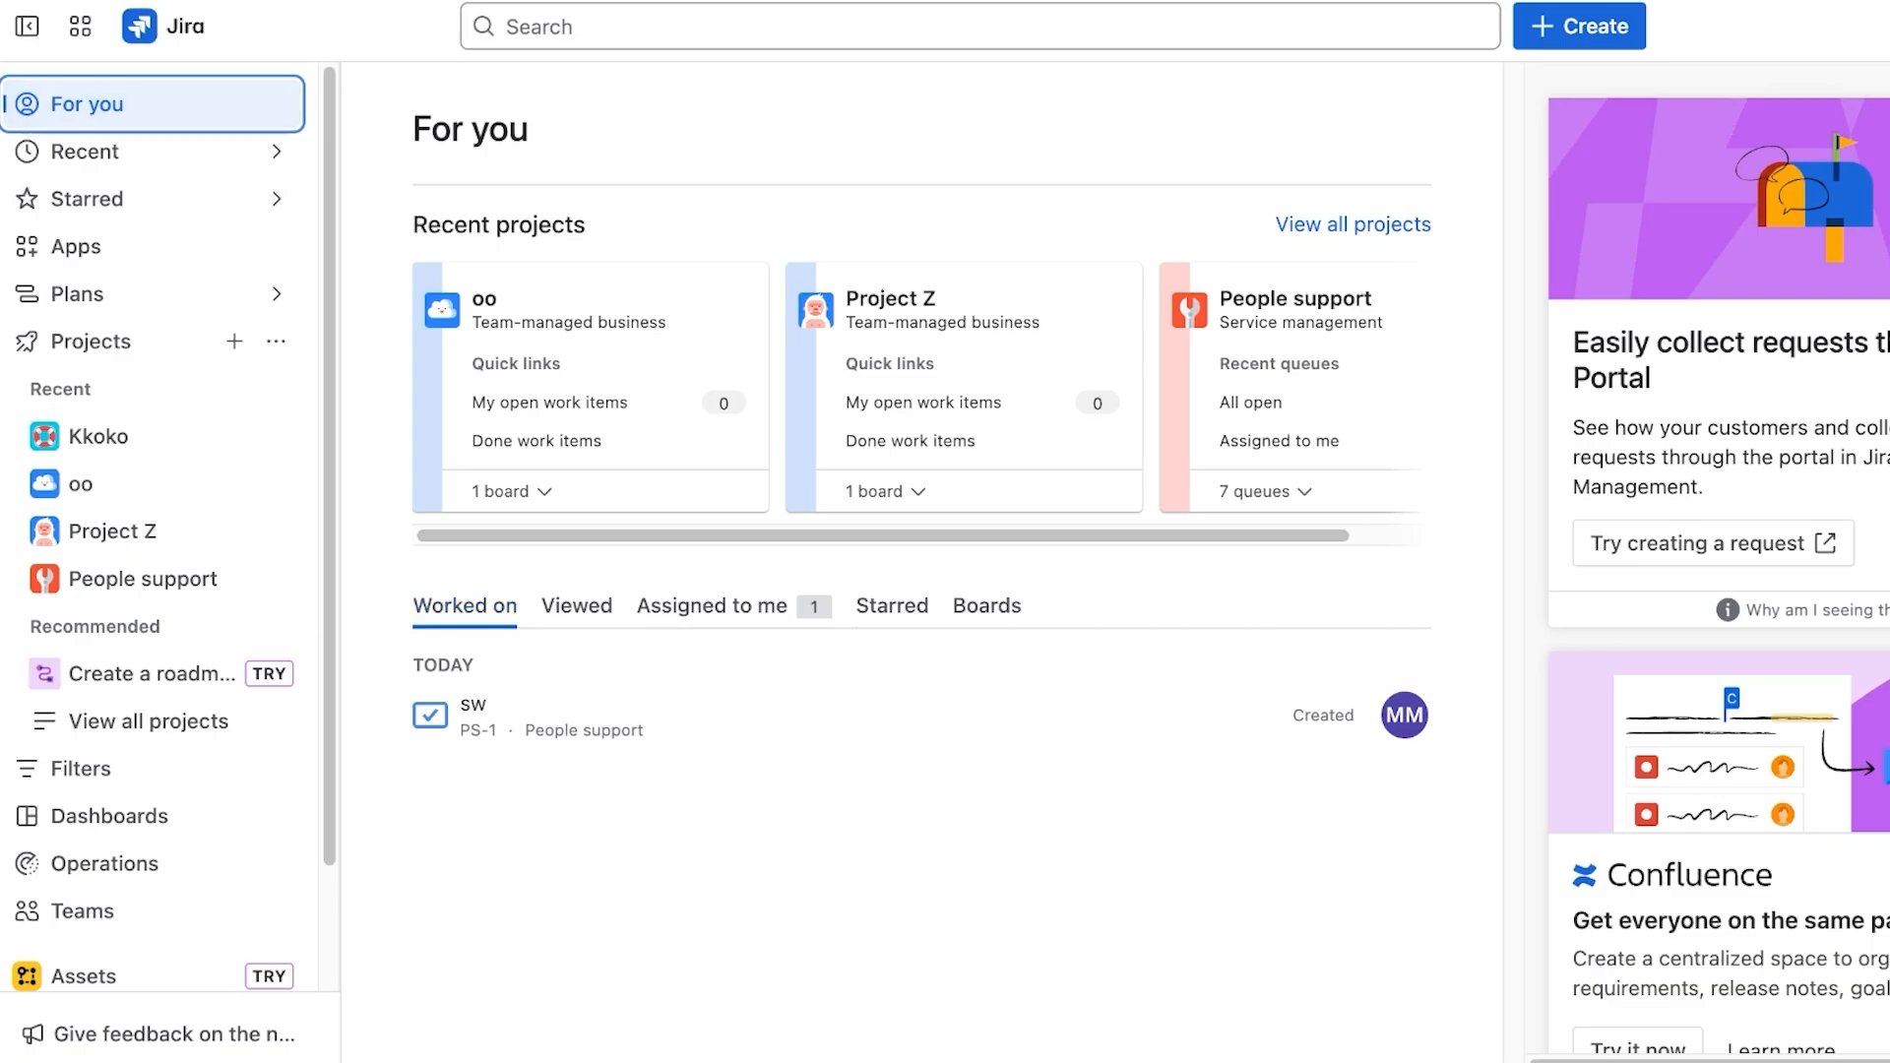
pyautogui.click(577, 607)
pyautogui.click(712, 606)
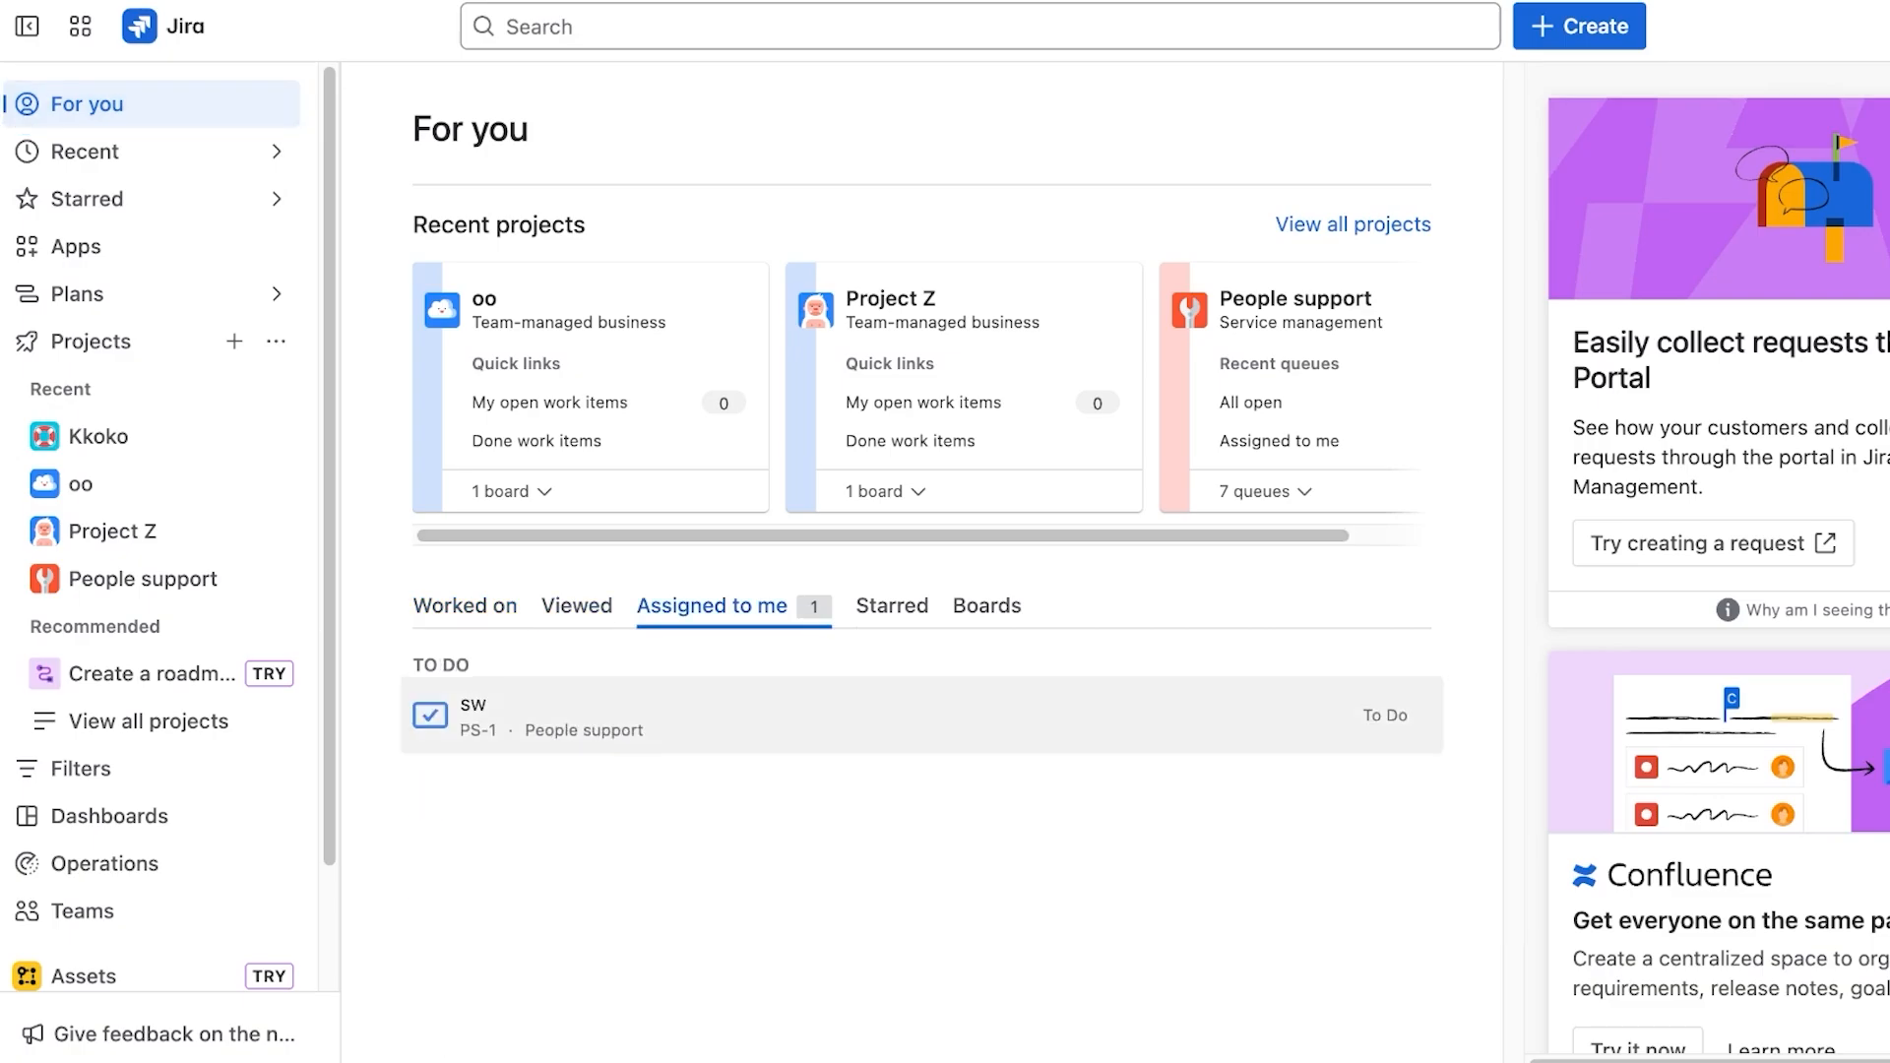
pyautogui.click(892, 606)
pyautogui.click(987, 607)
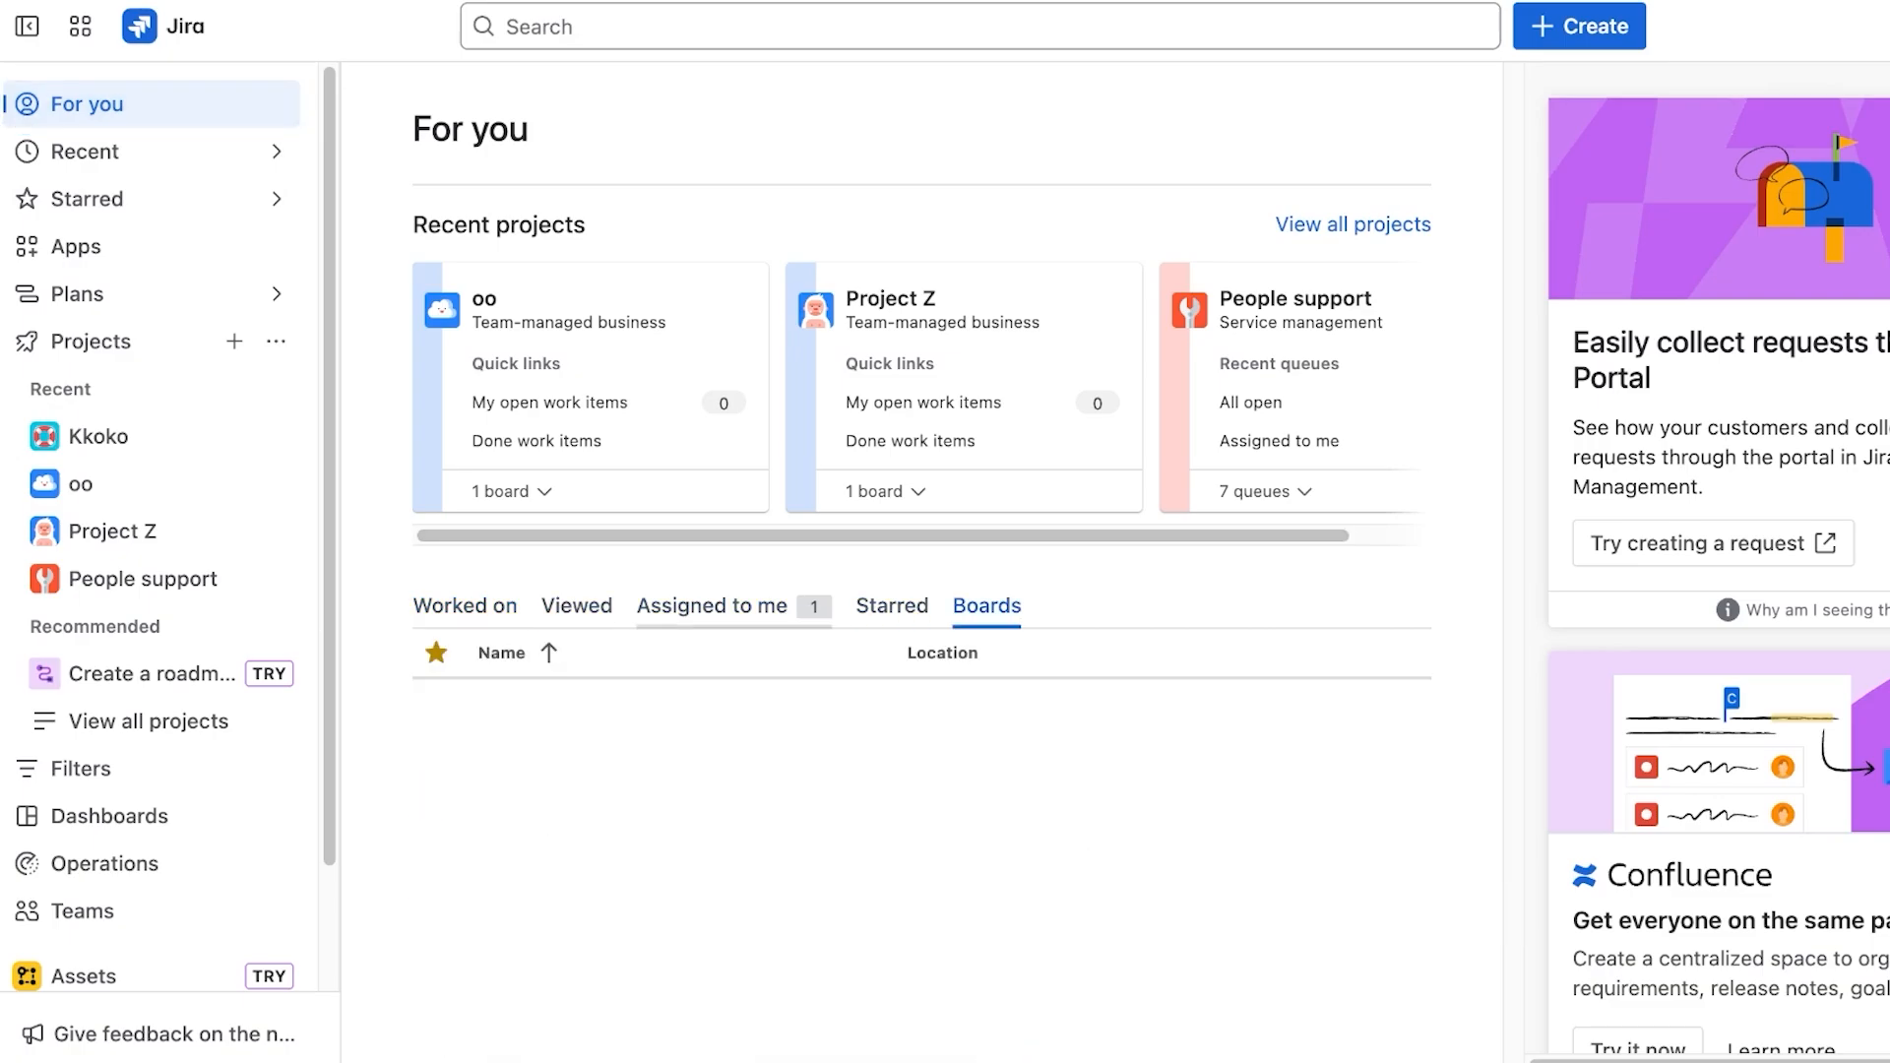
pyautogui.click(713, 606)
# - Expand the Operations and Dashboards sections, then start a new dashboard named Progress 101
pyautogui.scroll(-2, 148, 724)
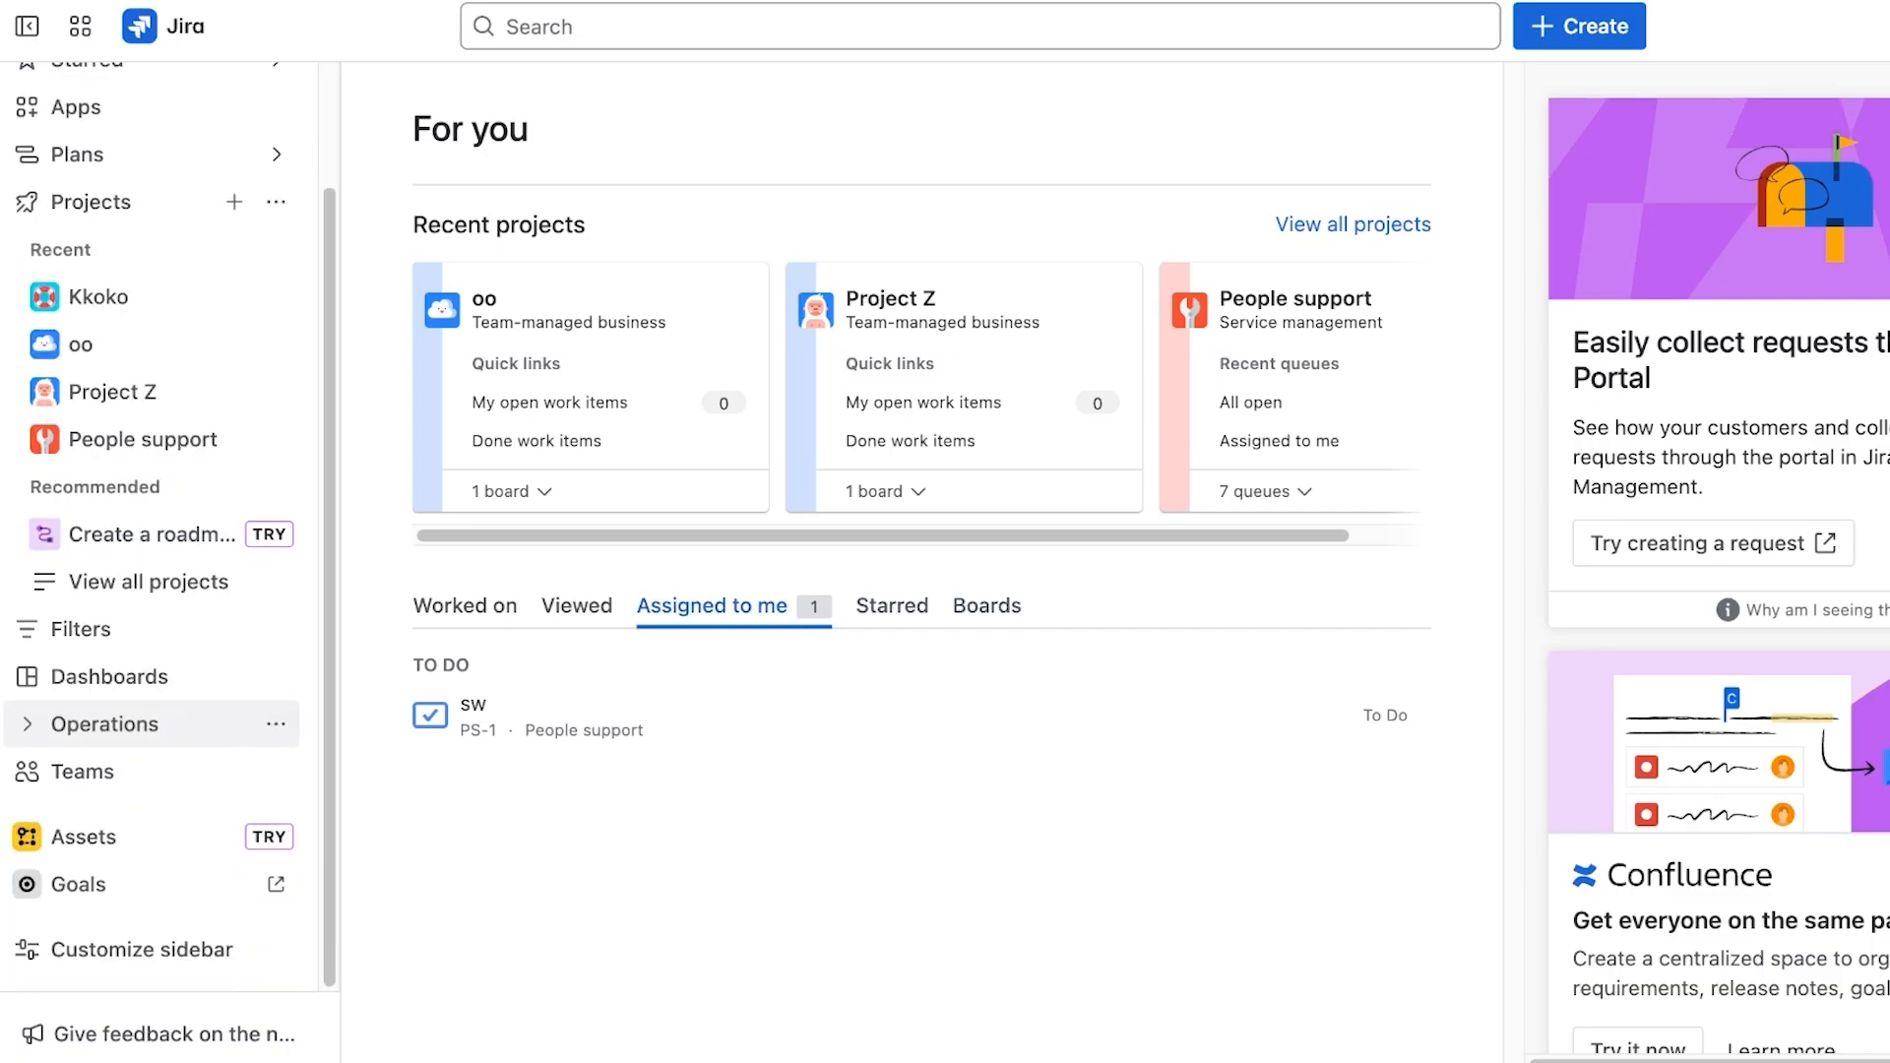
pyautogui.click(104, 723)
pyautogui.click(109, 676)
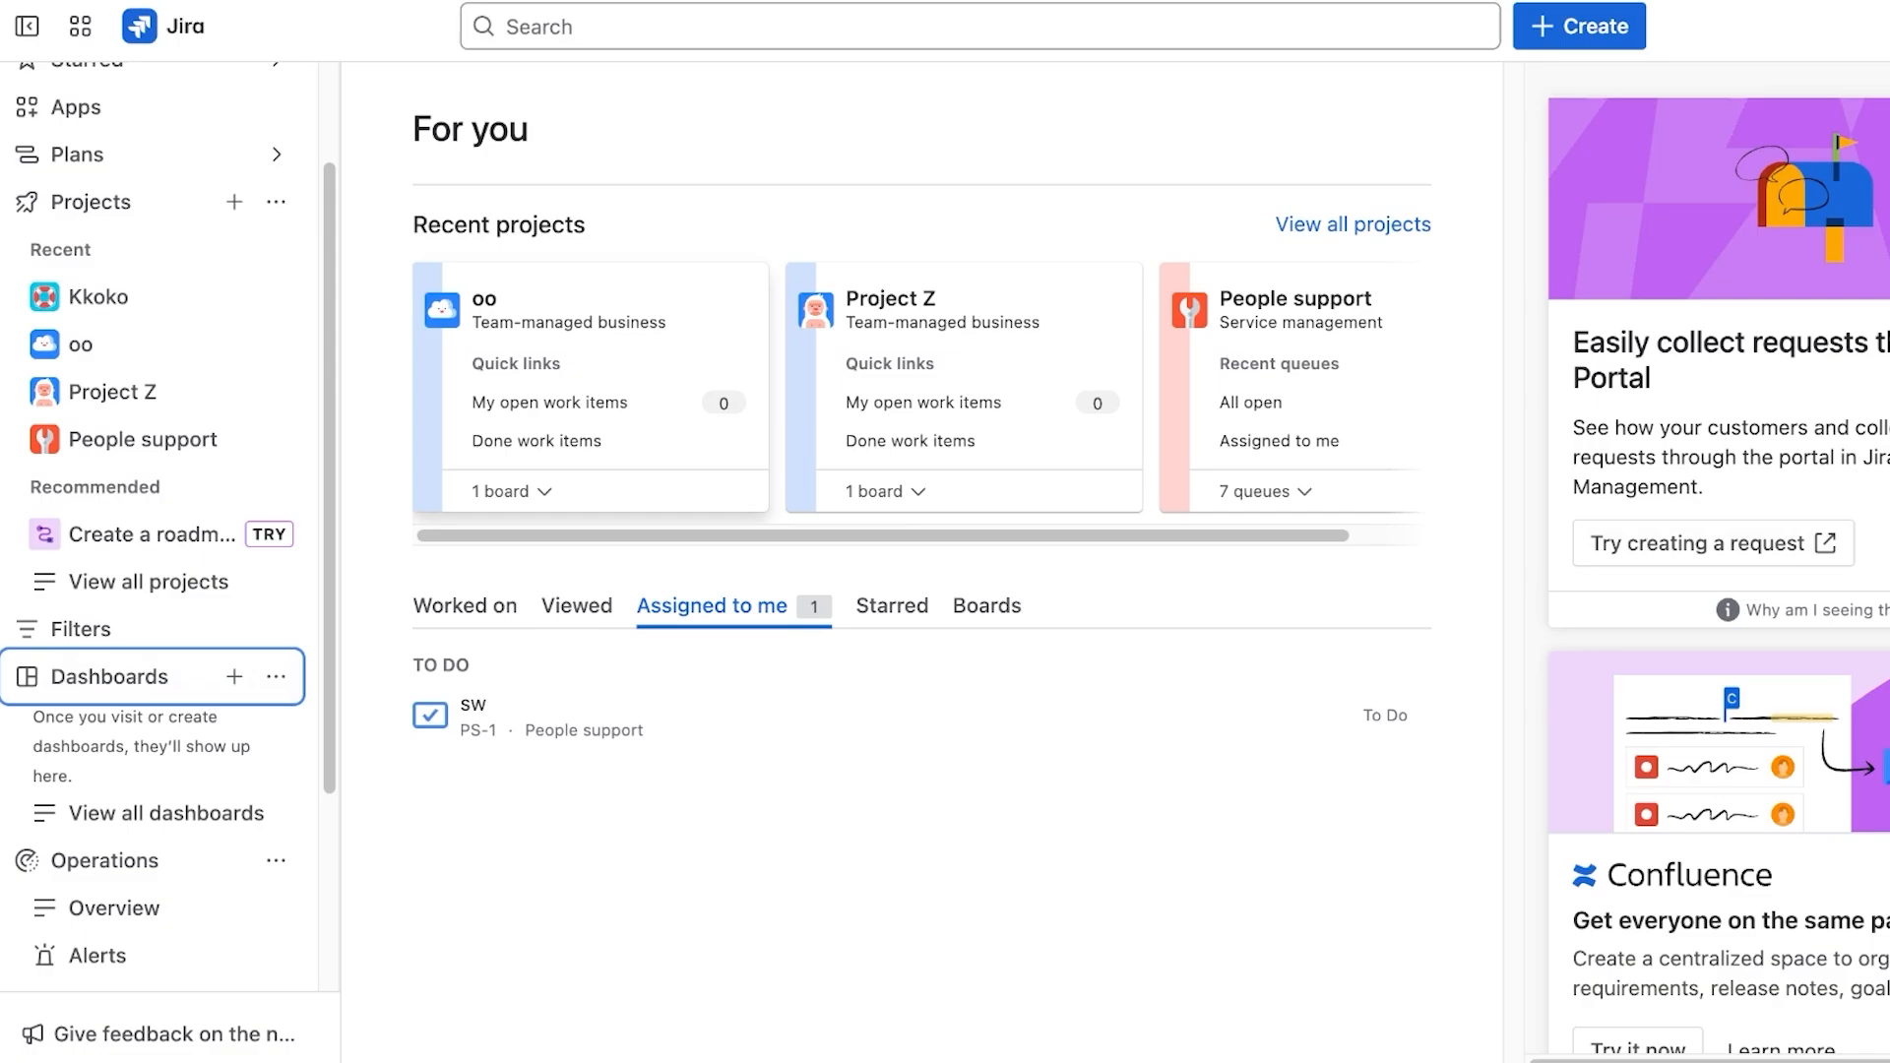
pyautogui.scroll(3, 158, 246)
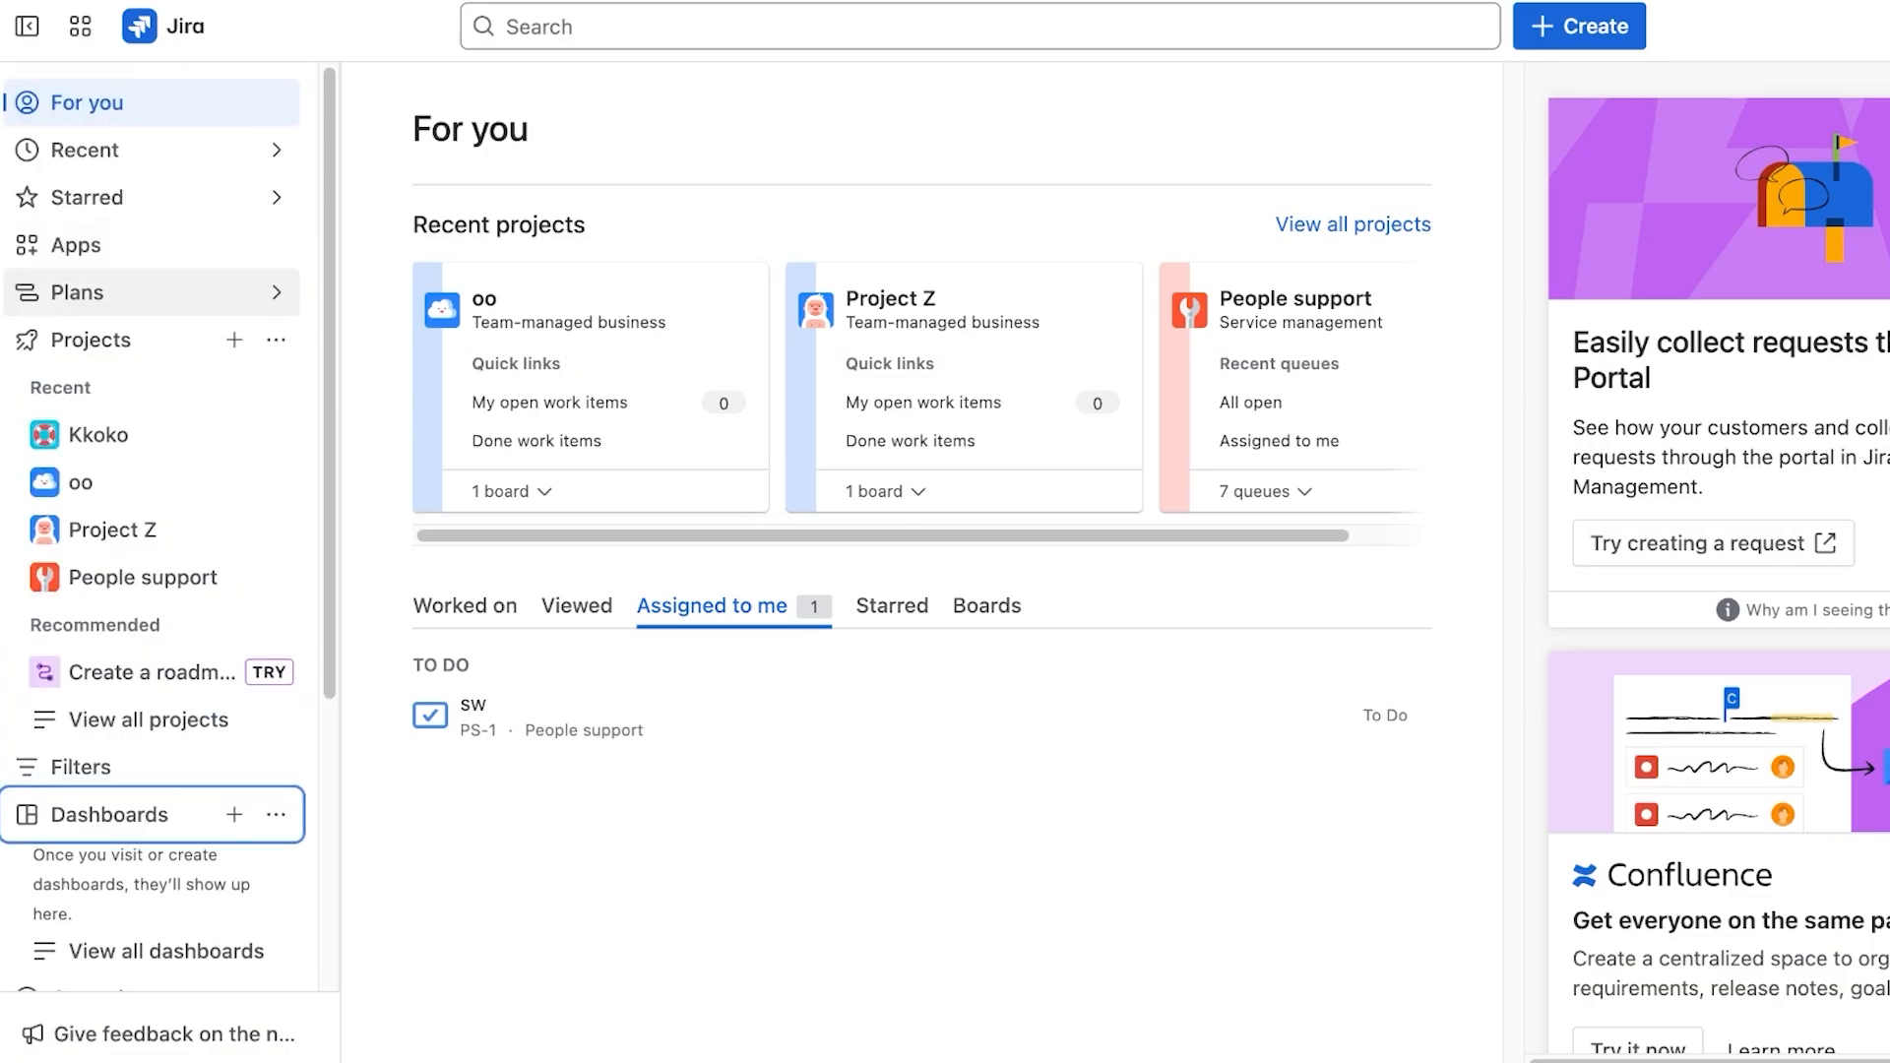
pyautogui.scroll(-4, 157, 293)
pyautogui.click(234, 396)
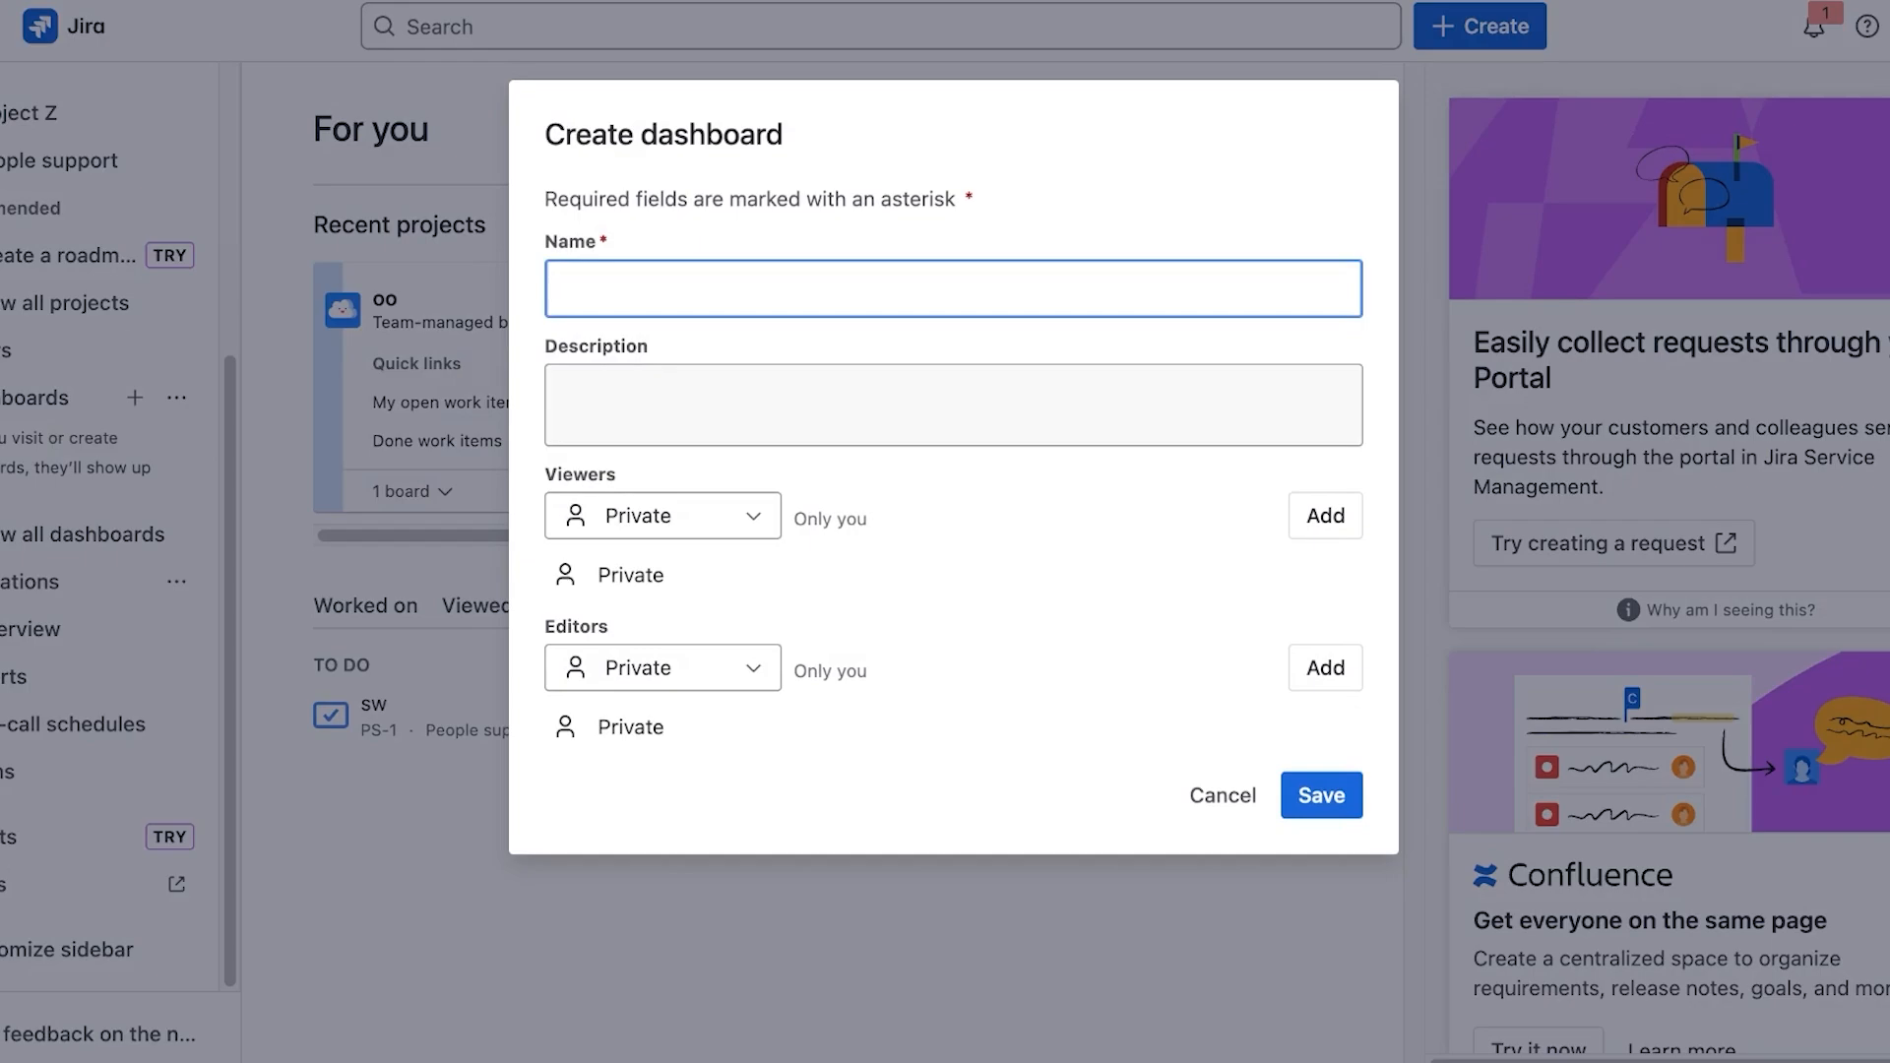
pyautogui.write('K')
pyautogui.press('BackSpace')
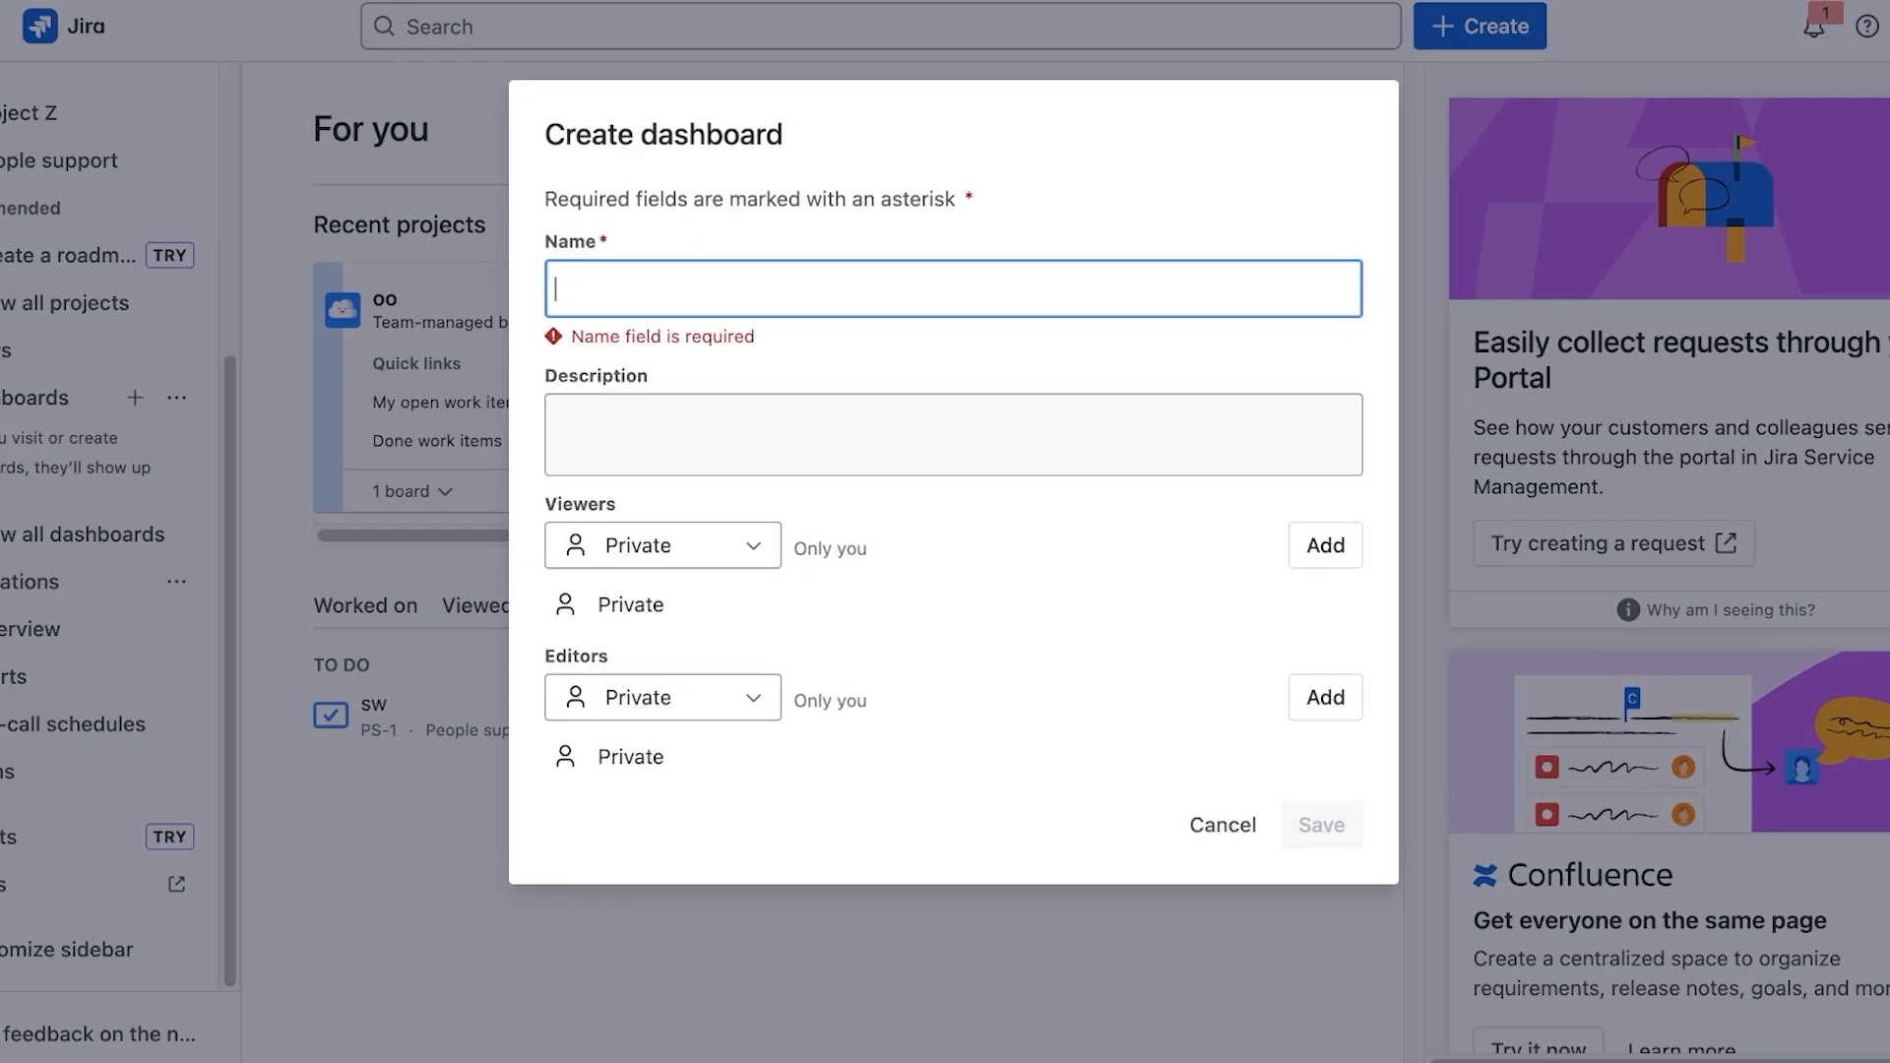
pyautogui.write('Pro')
pyautogui.write('gress 101')
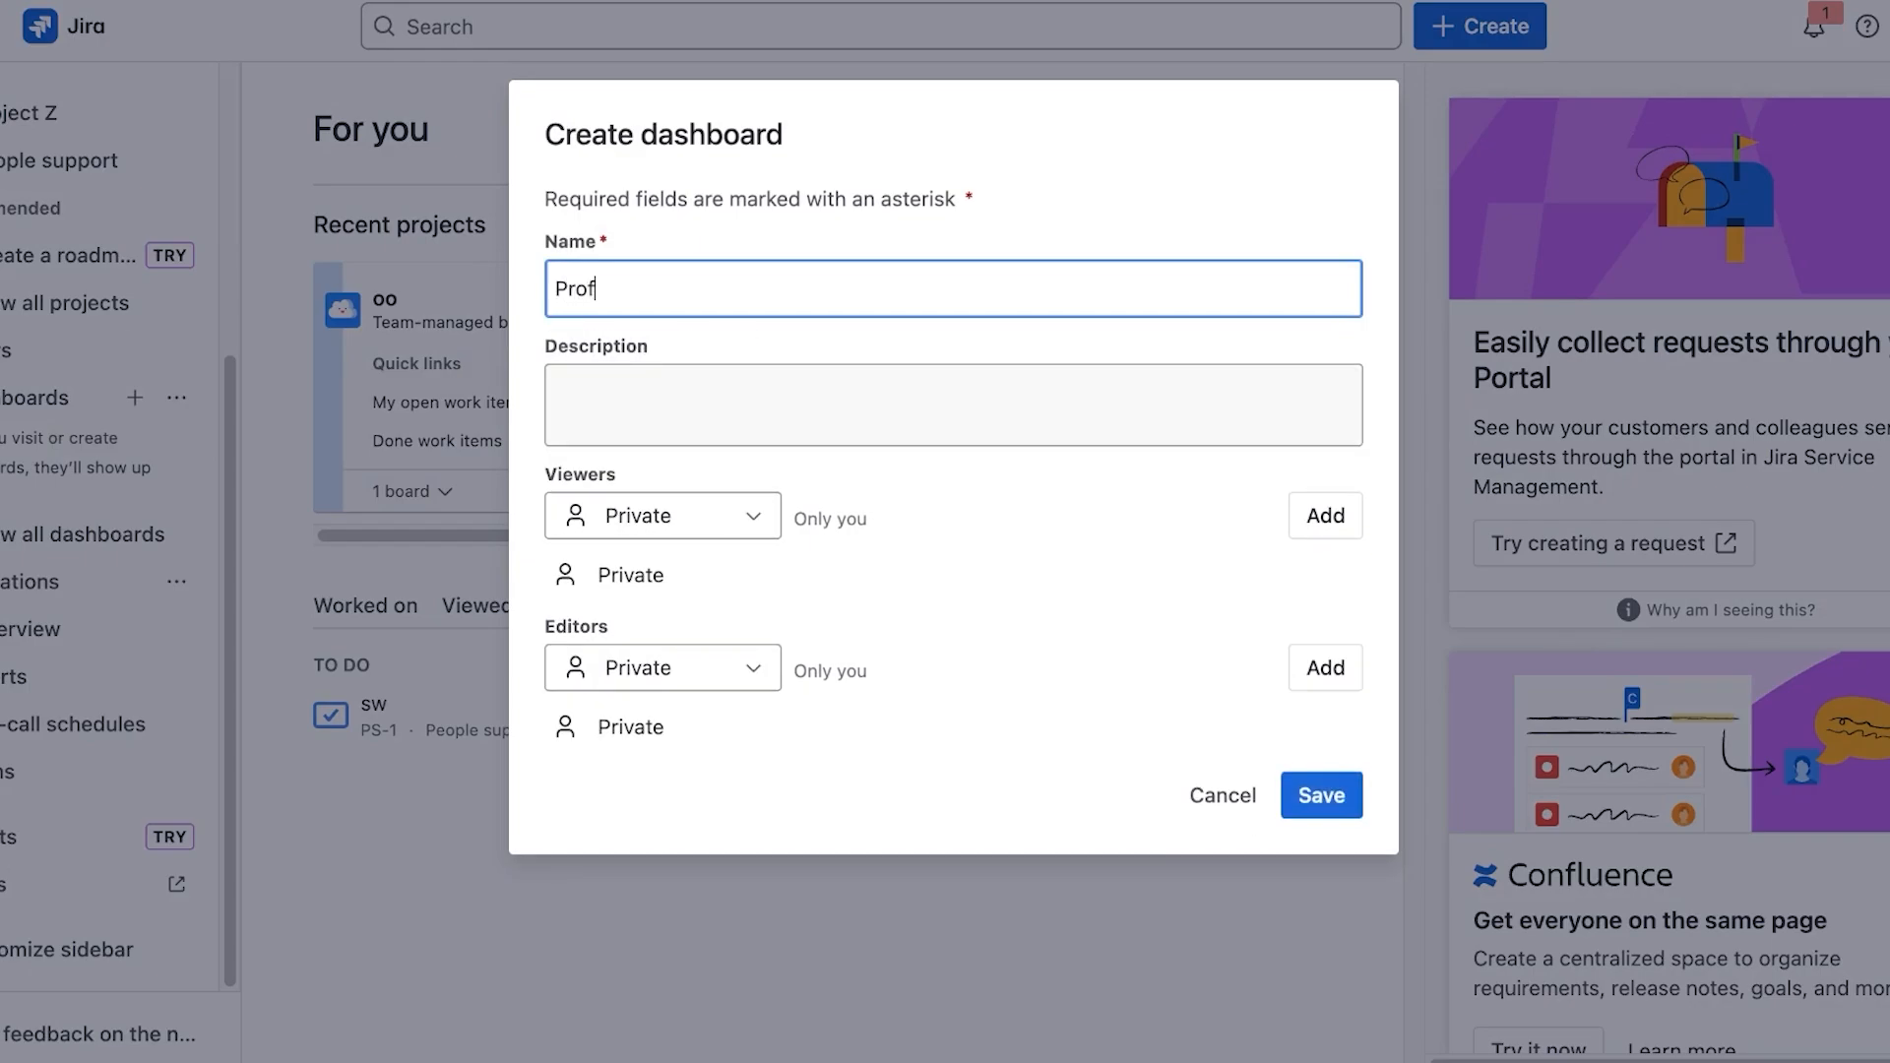
# - Set the dashboard's viewer type to Project and check which projects can be selected
pyautogui.press('Tab')
pyautogui.press('Down')
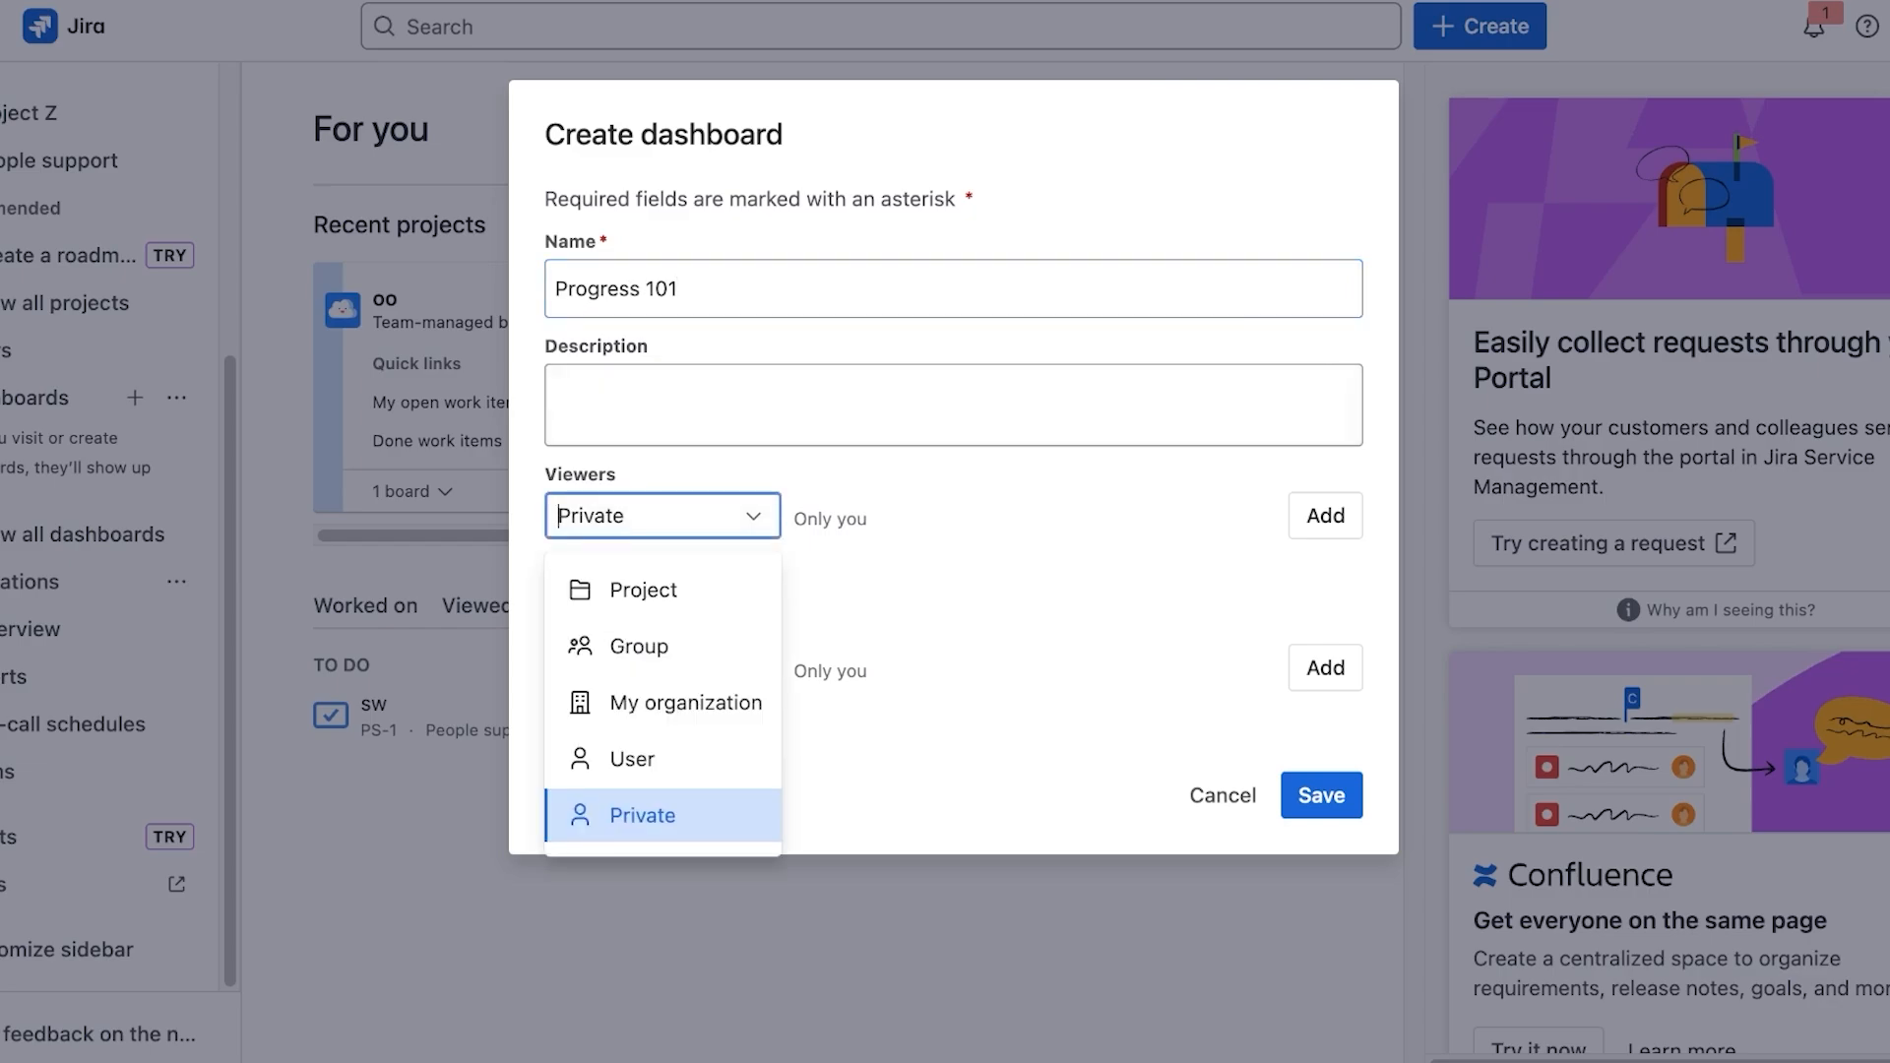
pyautogui.press('Up')
pyautogui.press('Up')
pyautogui.press('Up')
pyautogui.press('Up')
pyautogui.press('Return')
pyautogui.click(910, 516)
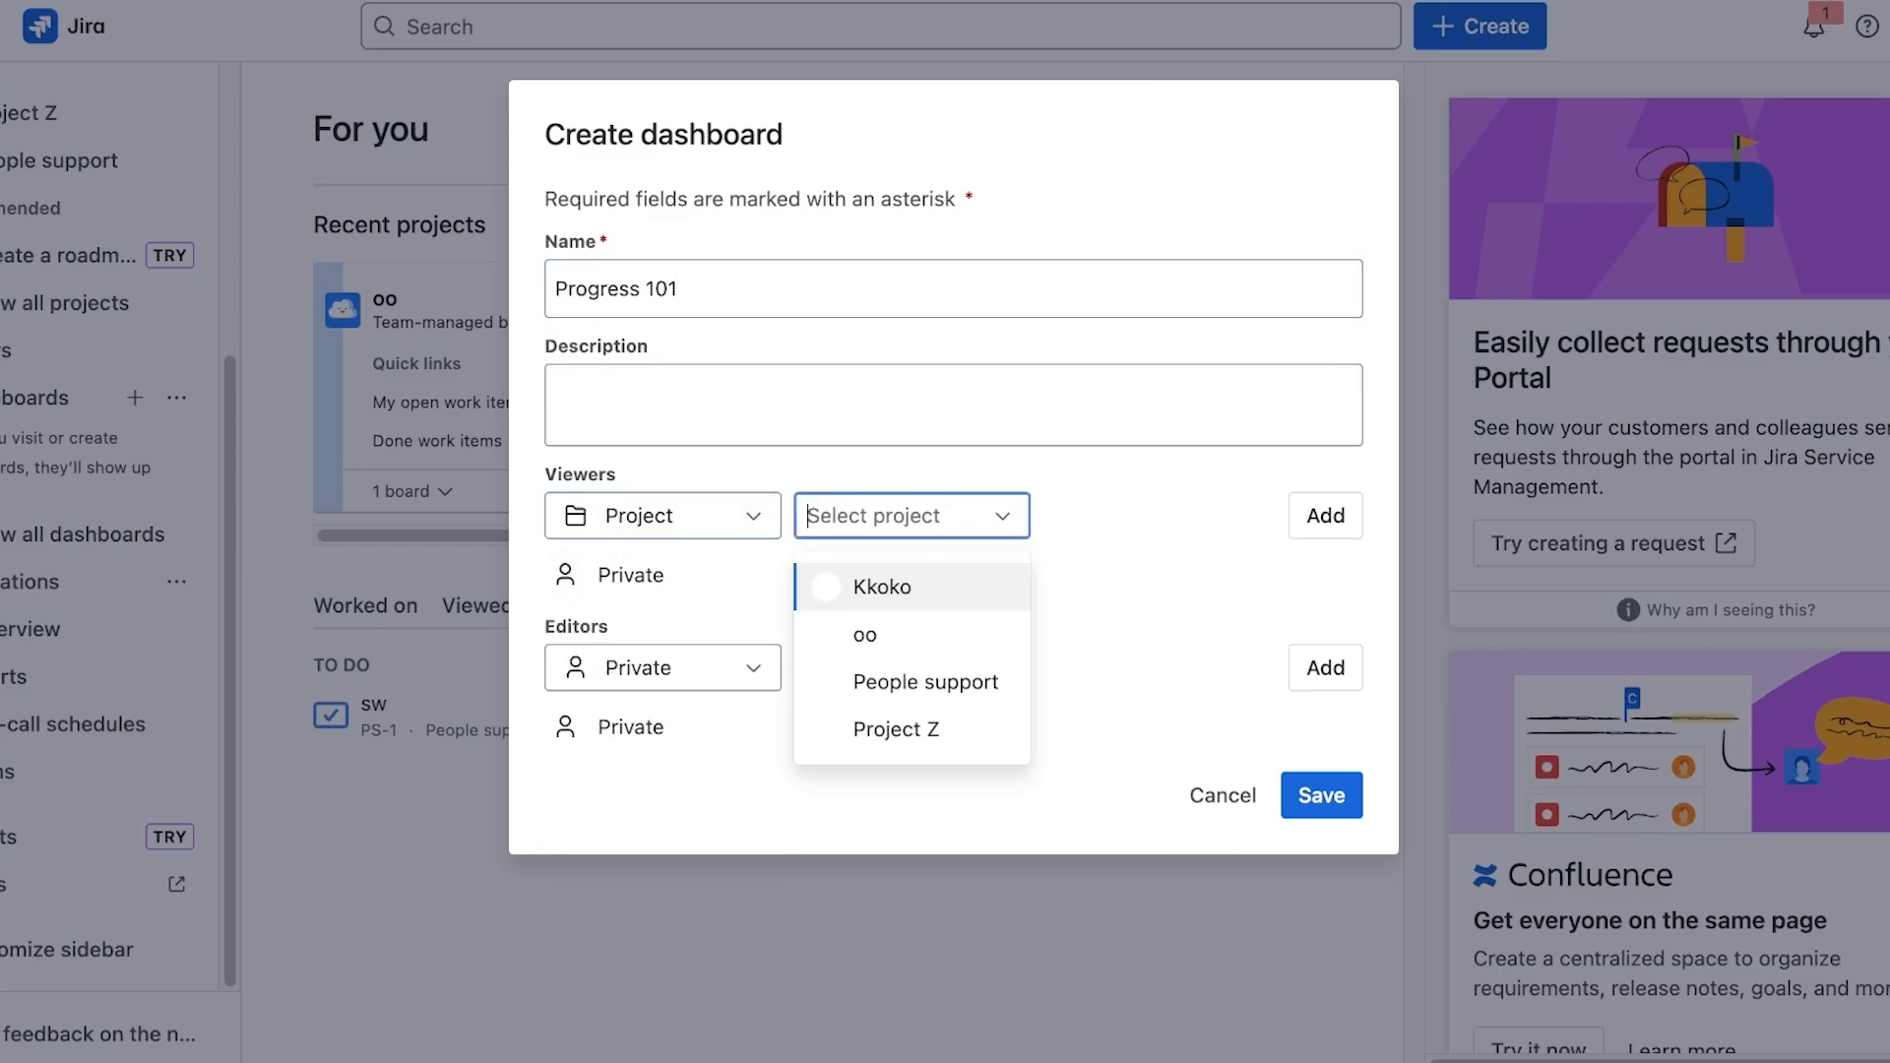
# - Change the dashboard's viewer type to User and save the new dashboard
pyautogui.click(662, 515)
pyautogui.press('Down')
pyautogui.press('Down')
pyautogui.press('Down')
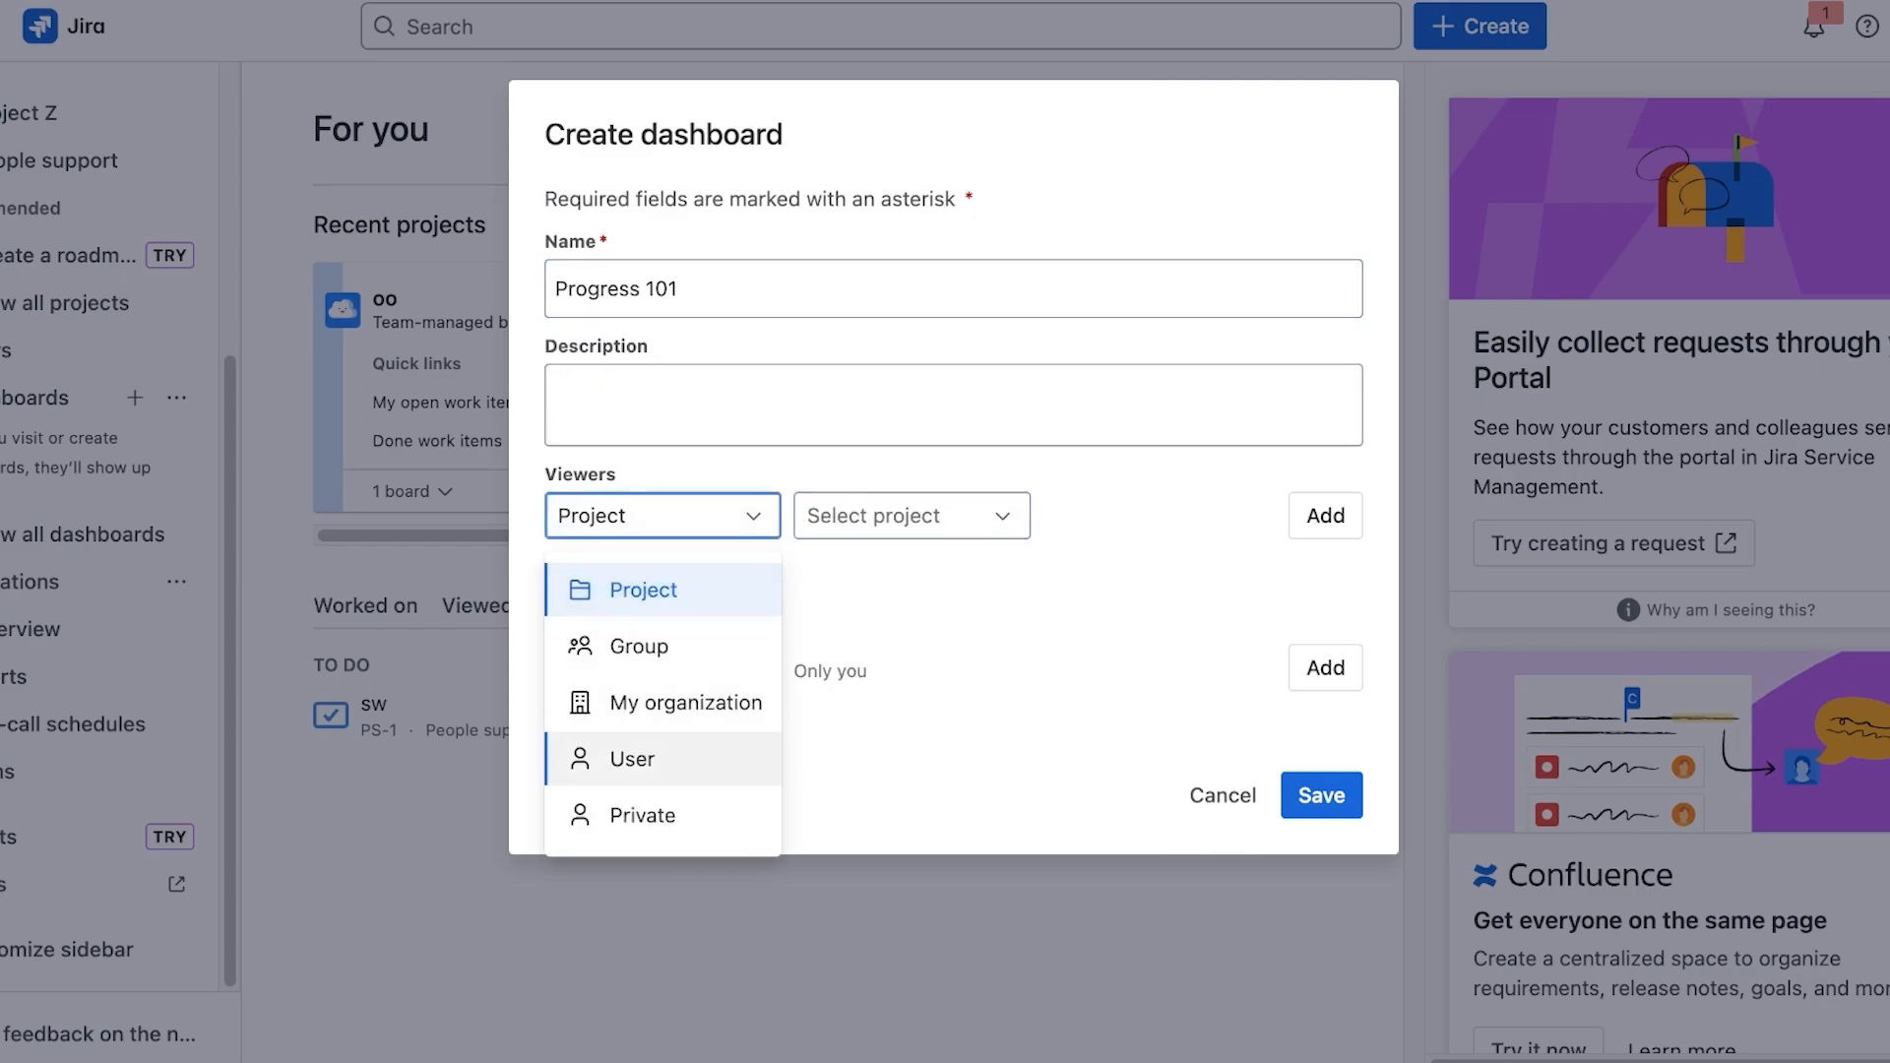
pyautogui.press('Return')
pyautogui.press('Return')
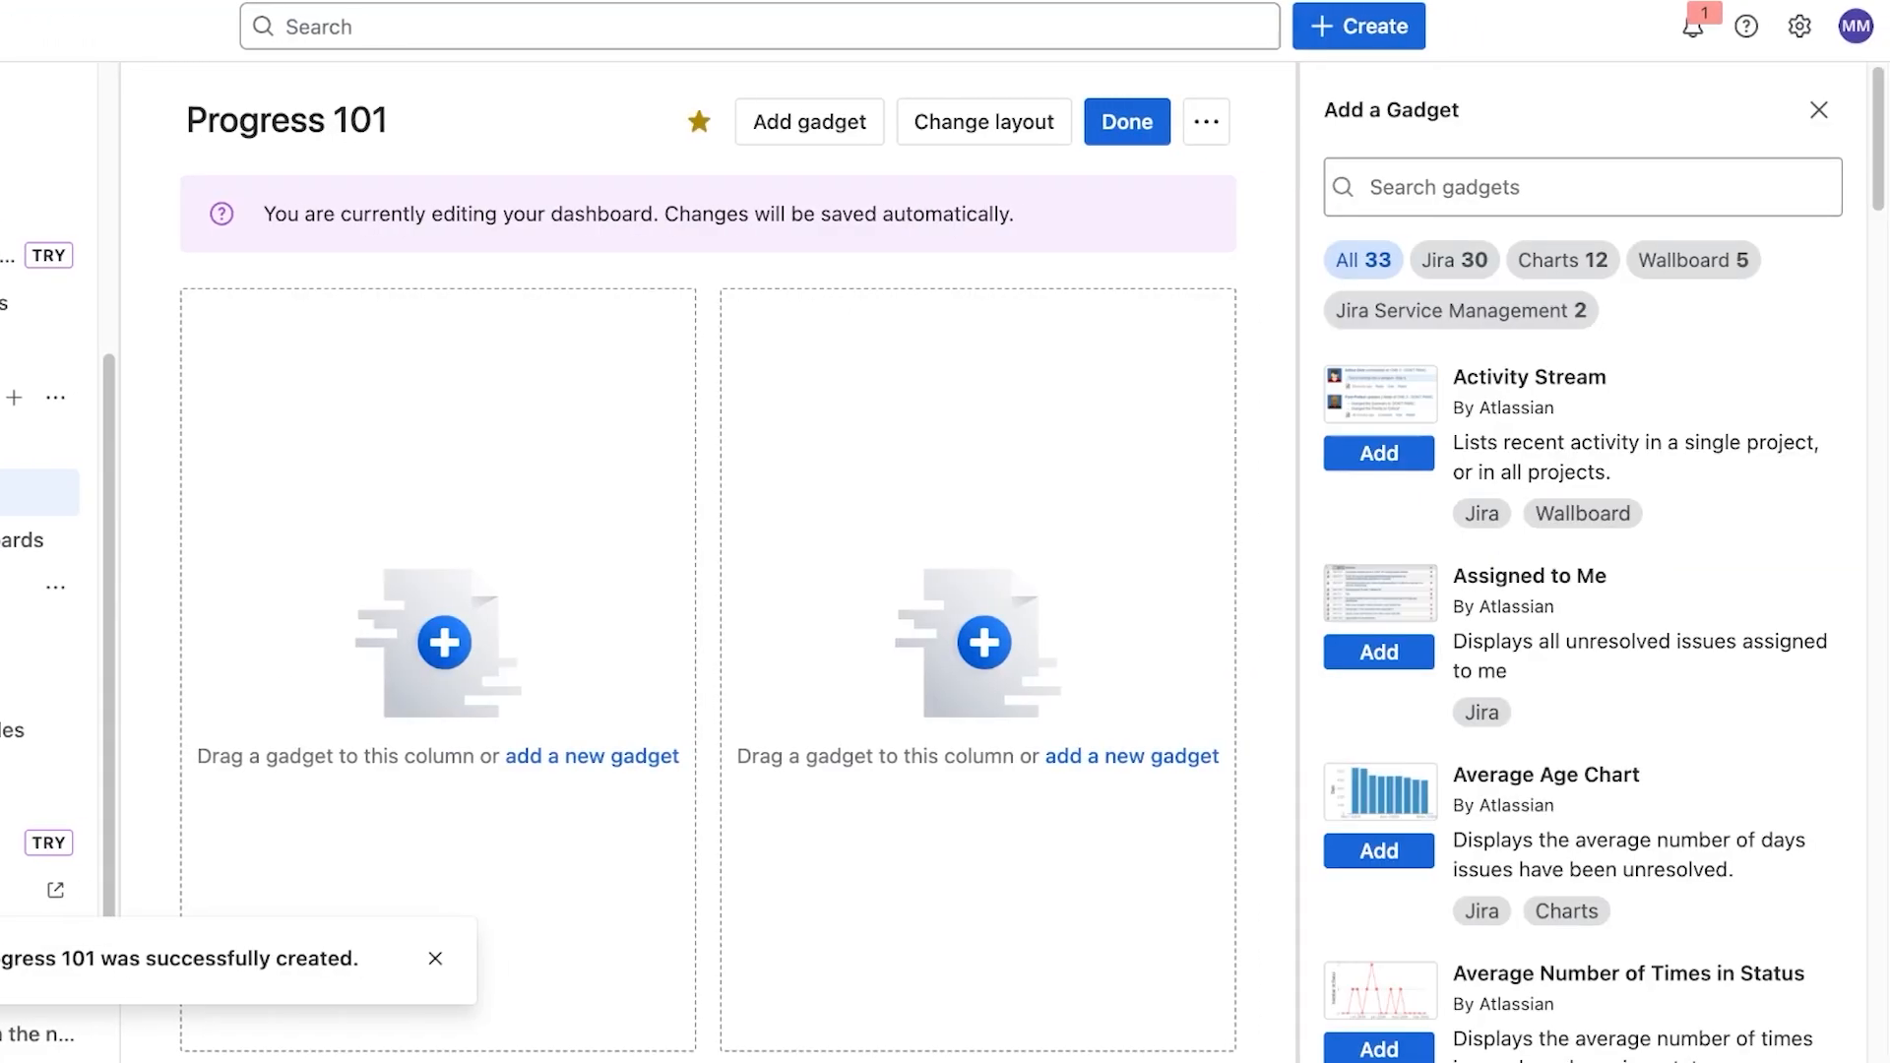
# - Add the Days Remaining in Sprint Gadget from the Jira category and enable Show board name and Show sprint name
pyautogui.scroll(-10, 1583, 689)
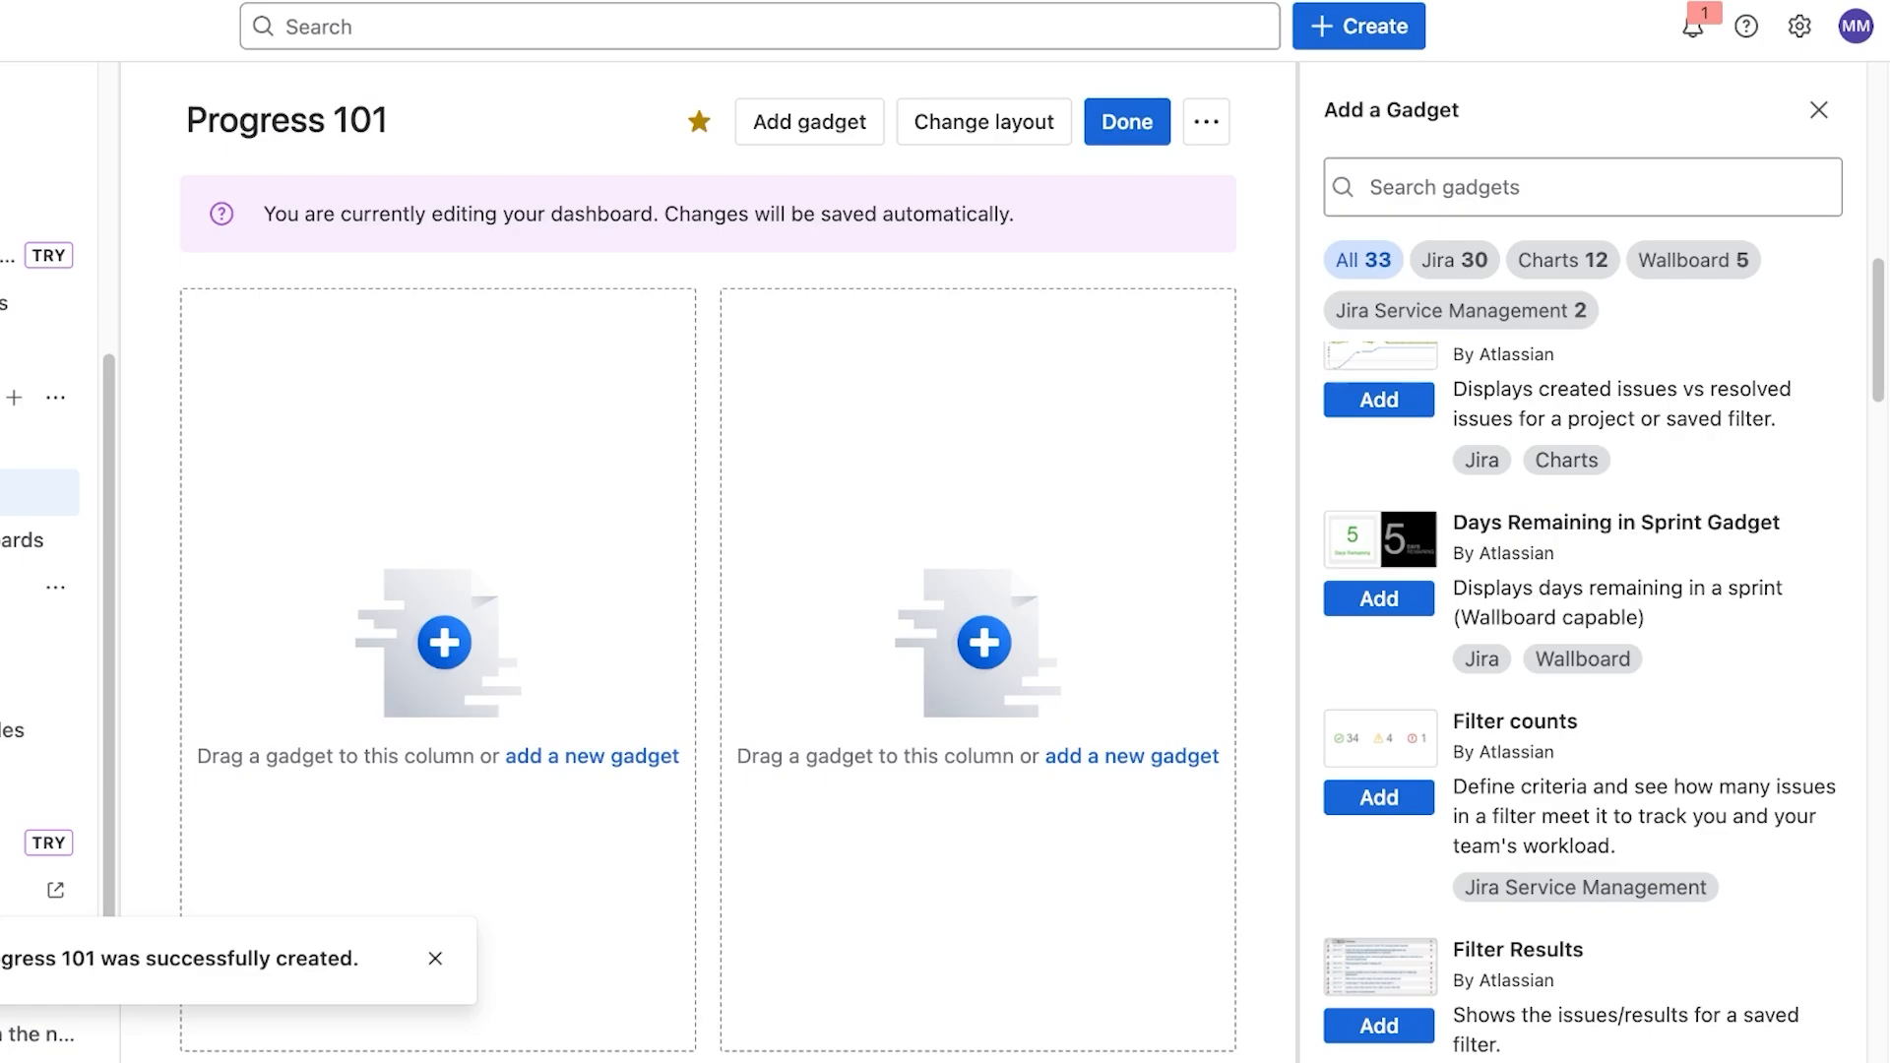
pyautogui.scroll(10, 1583, 689)
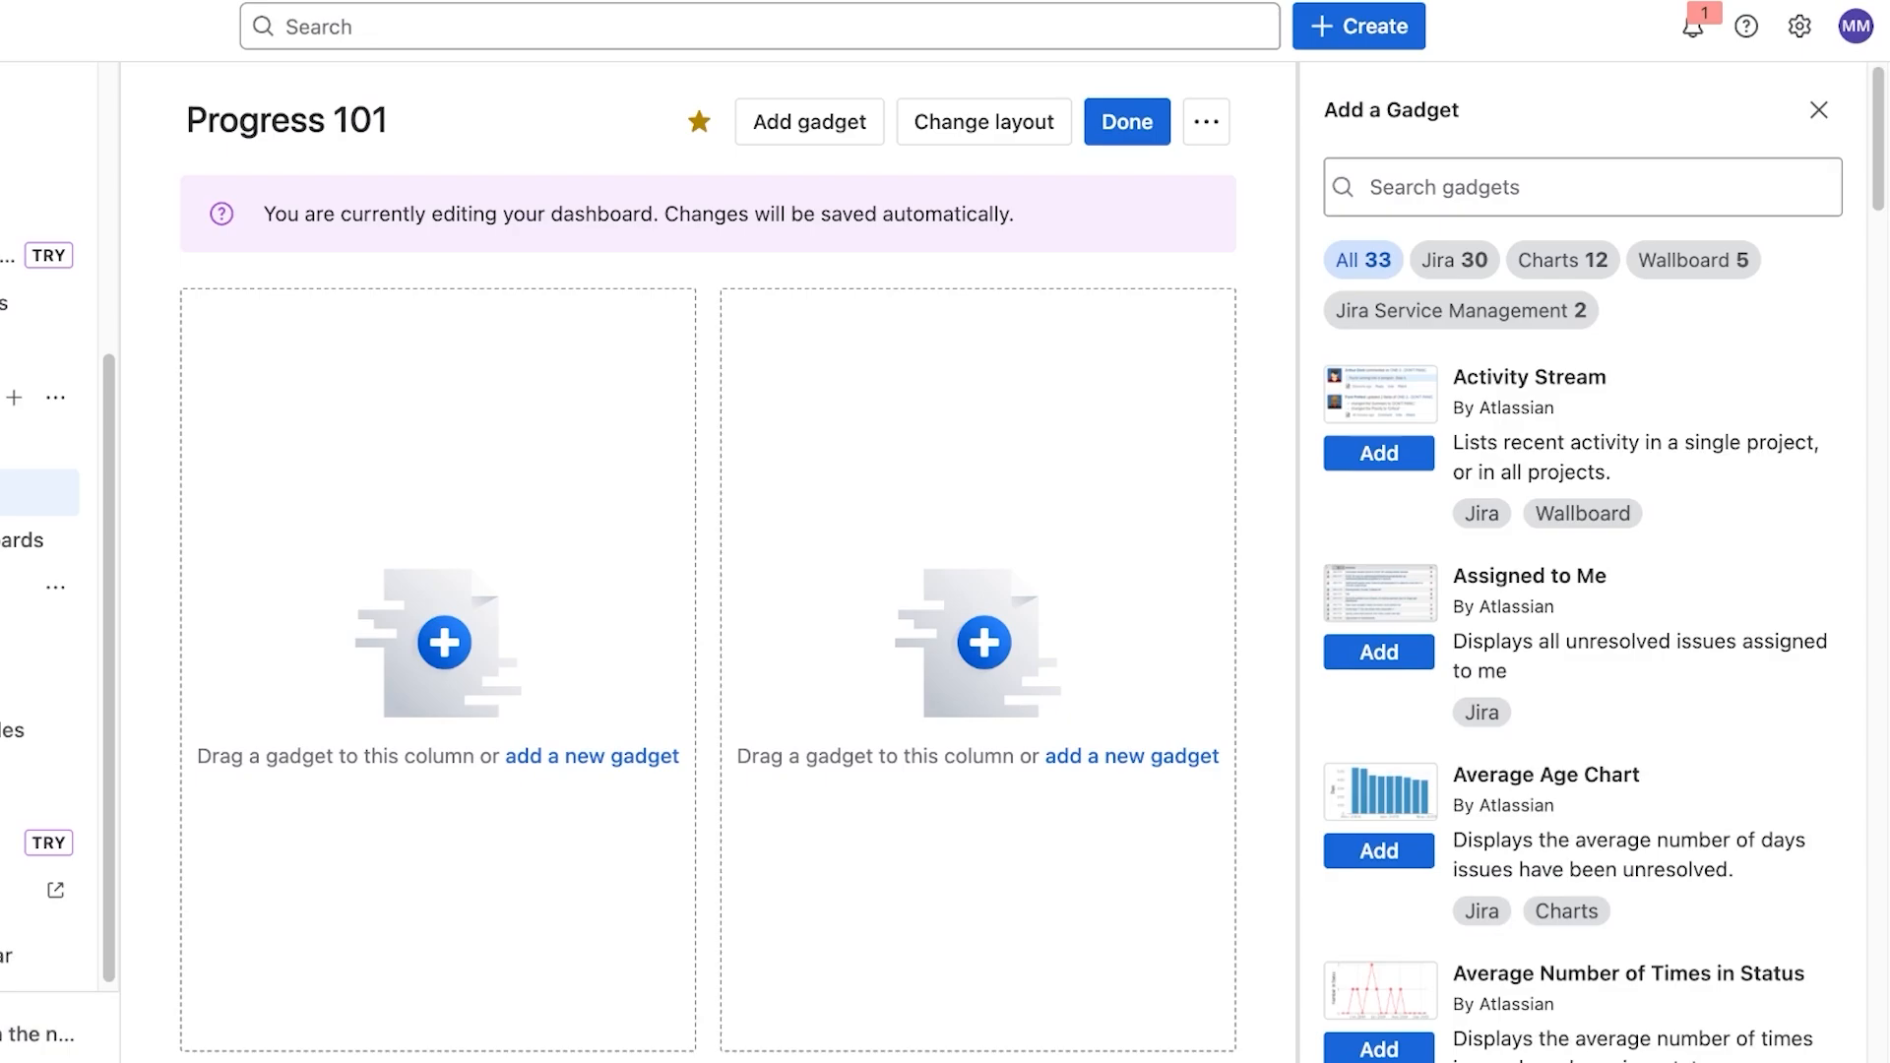
pyautogui.click(1454, 260)
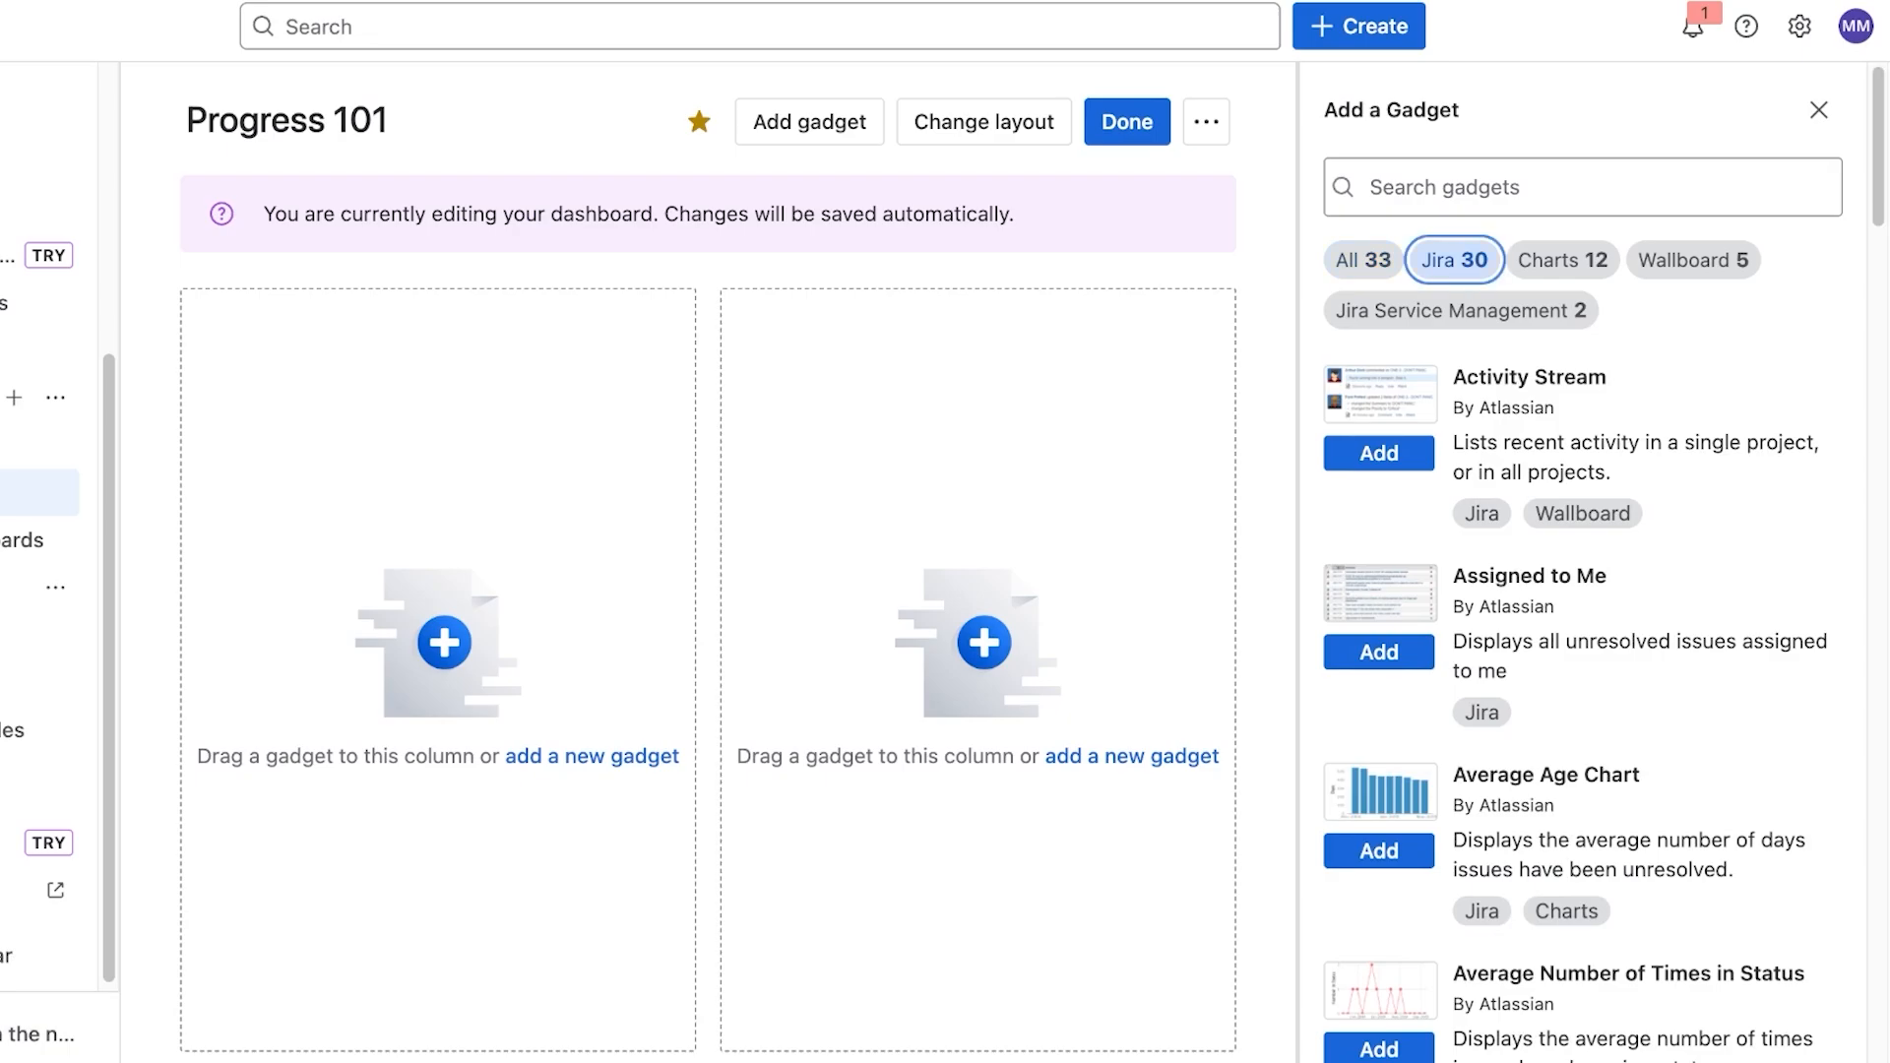
pyautogui.scroll(-10, 1583, 689)
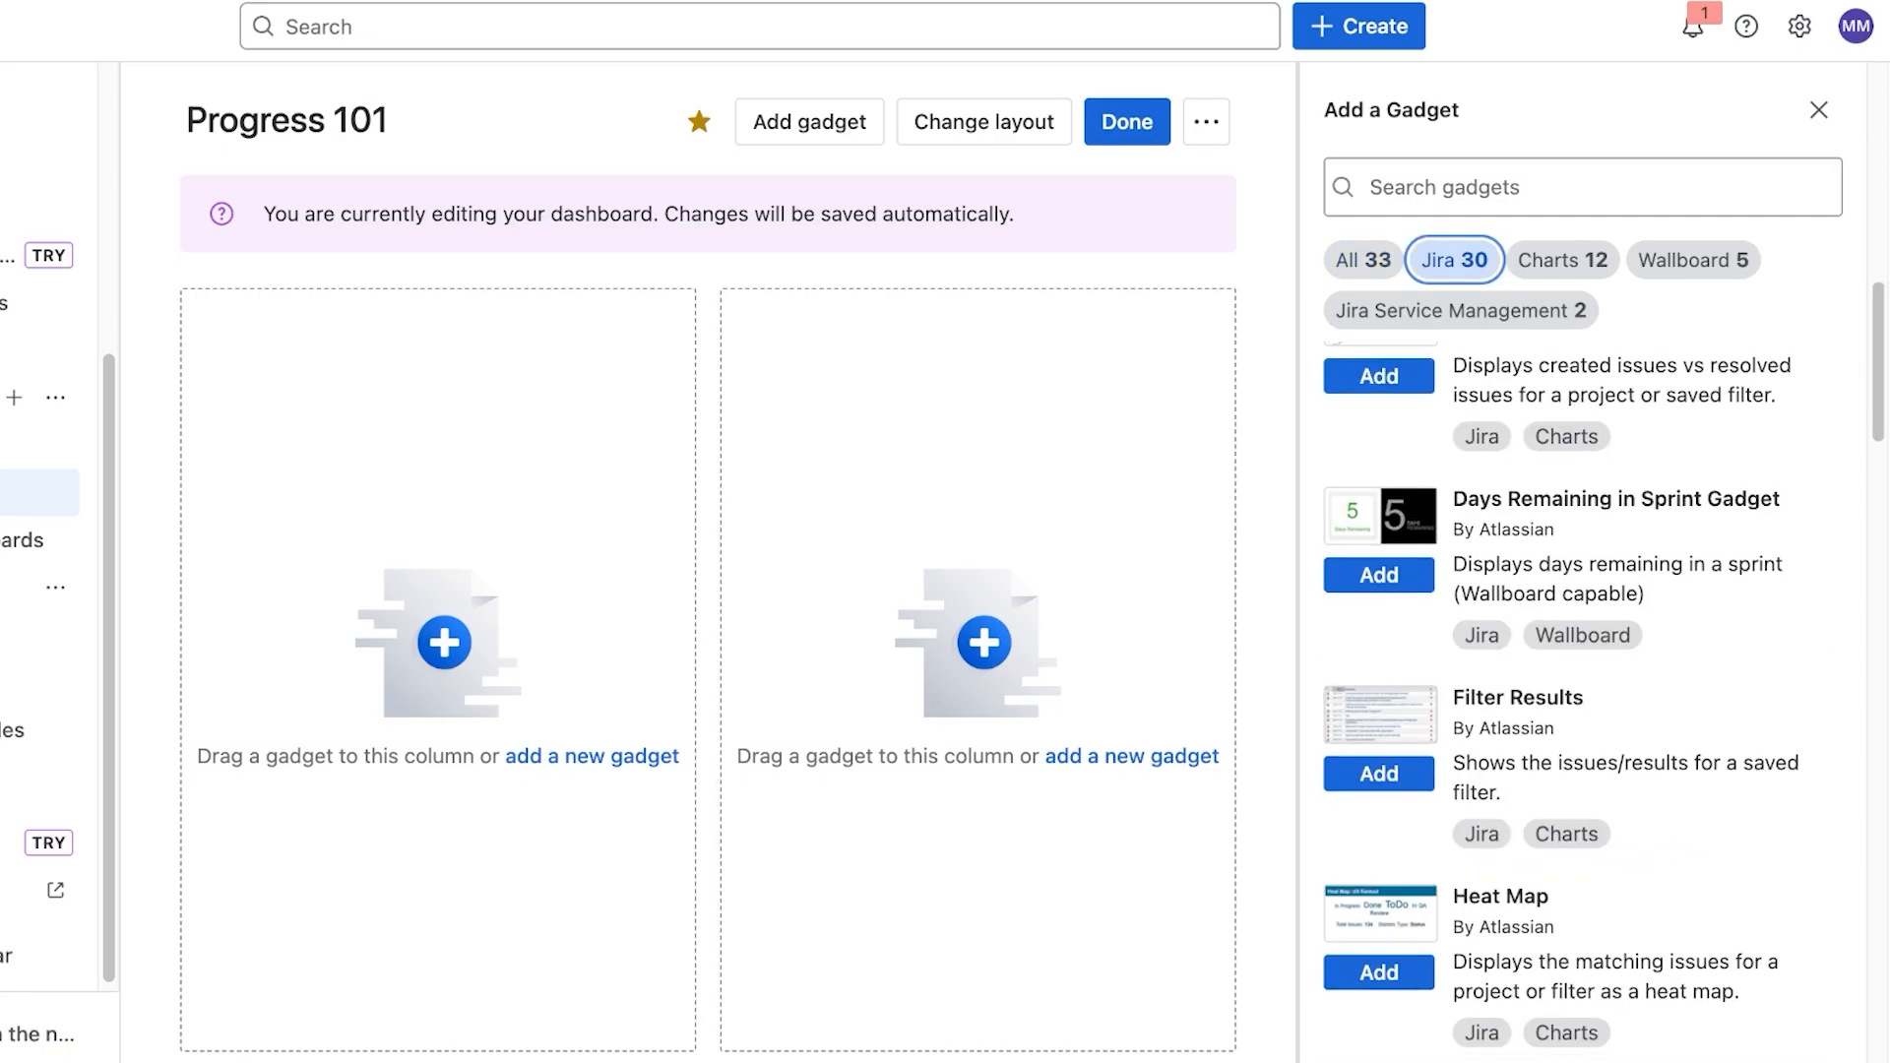
pyautogui.moveTo(1683, 499); pyautogui.dragTo(1443, 512)
pyautogui.click(1614, 531)
pyautogui.click(1379, 575)
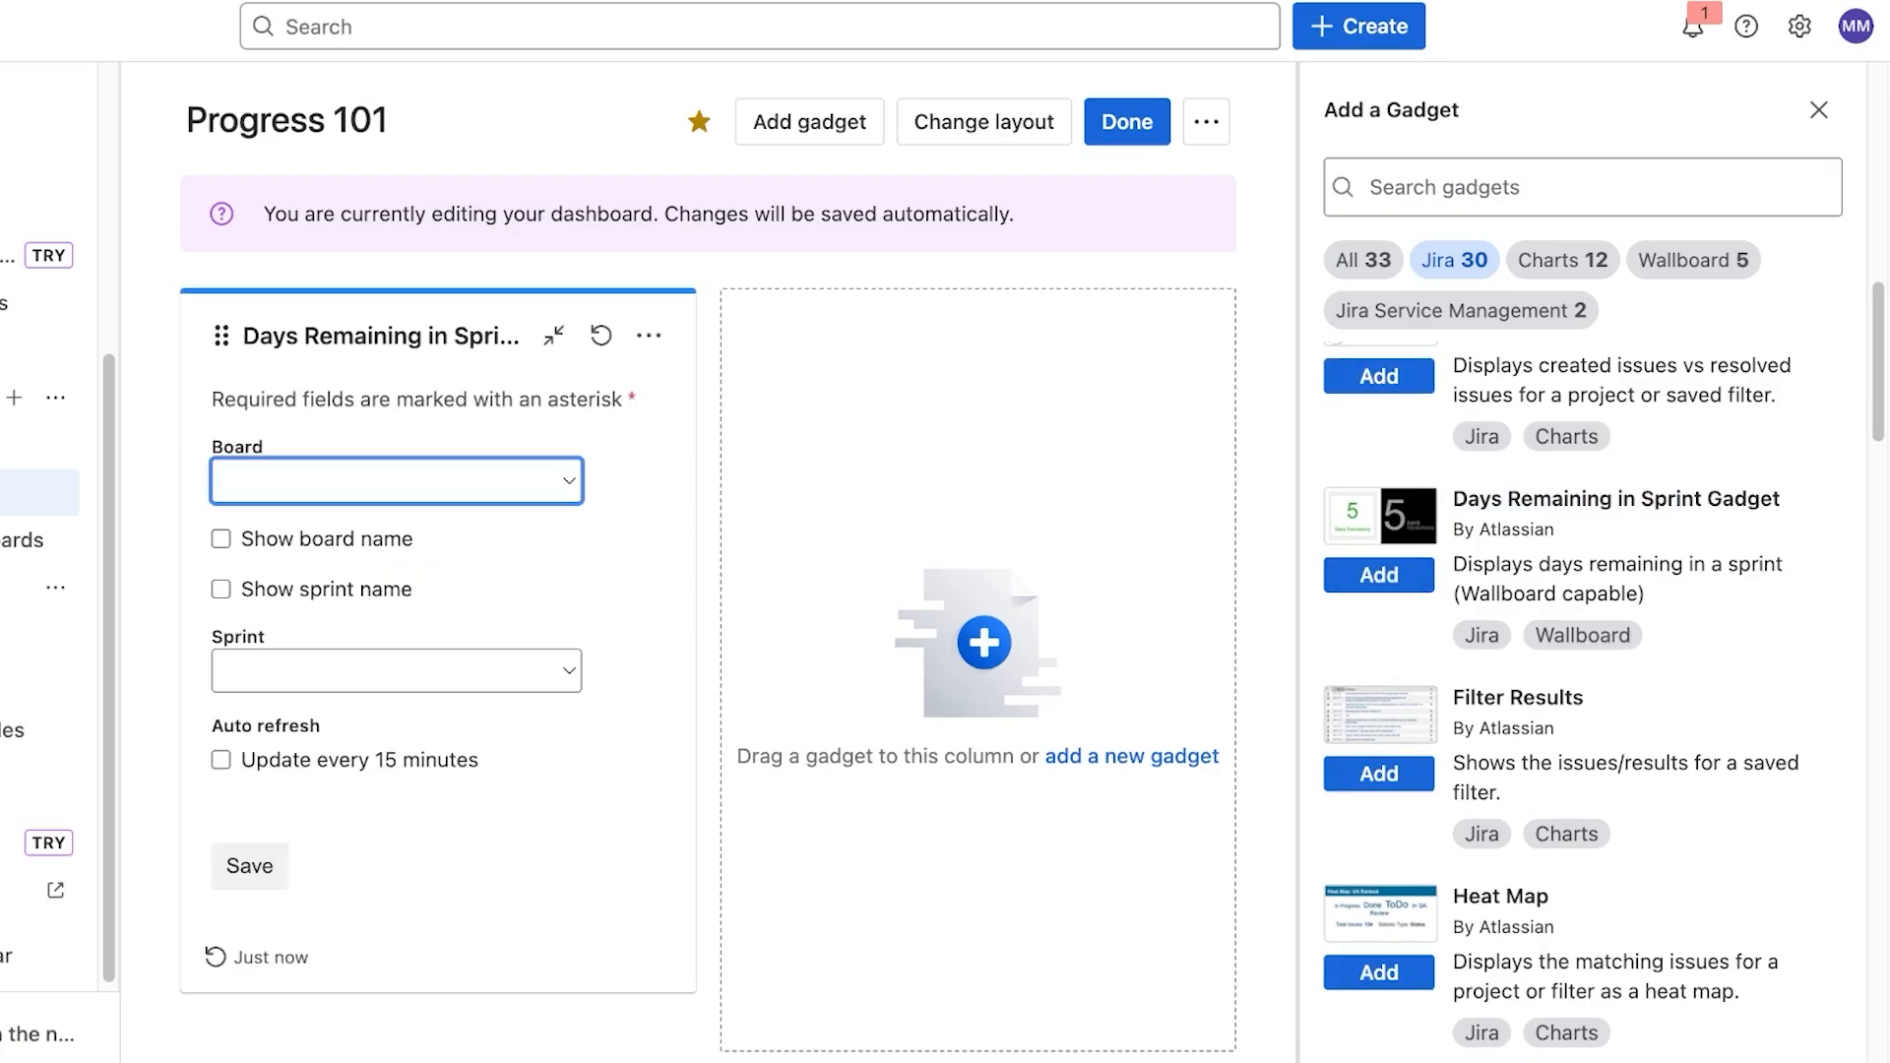
pyautogui.click(220, 539)
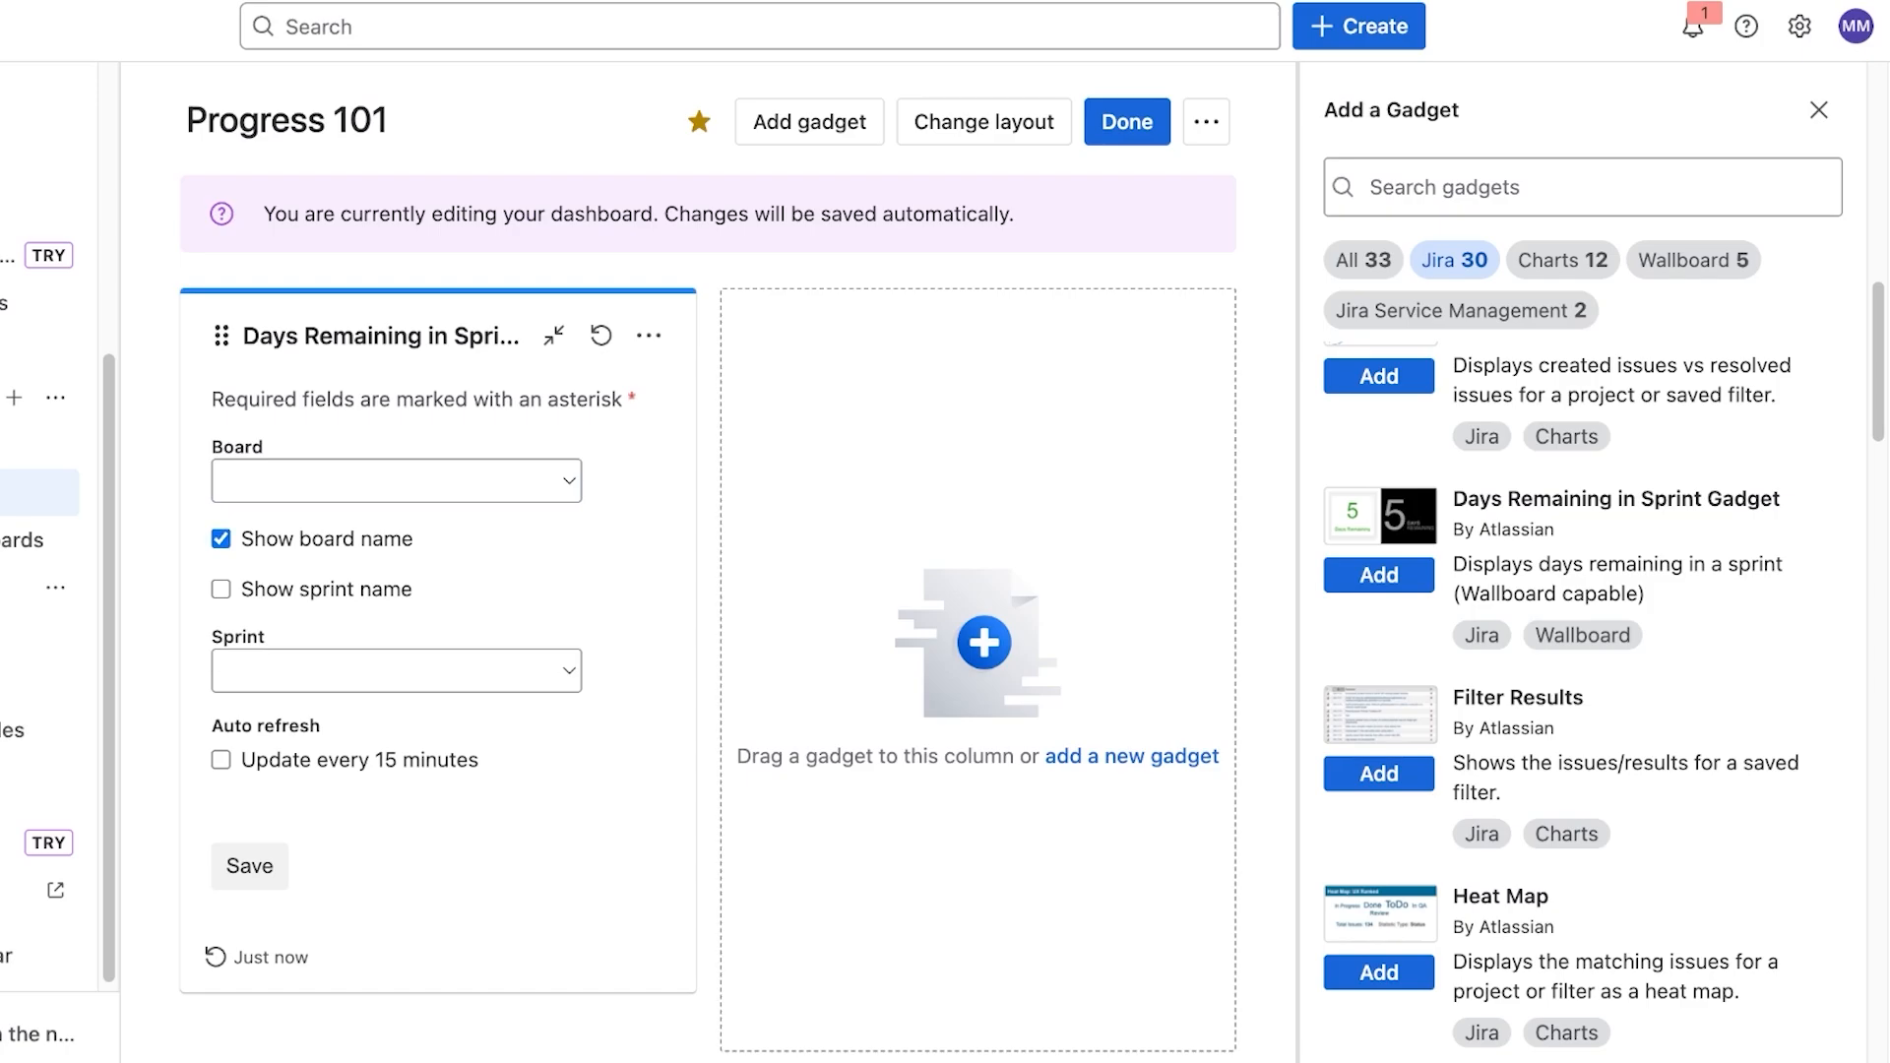
pyautogui.click(220, 589)
# - Add the Heat Map gadget to the dashboard and set its refresh interval to Every 2 Hours
pyautogui.scroll(-3, 1585, 669)
pyautogui.click(1379, 654)
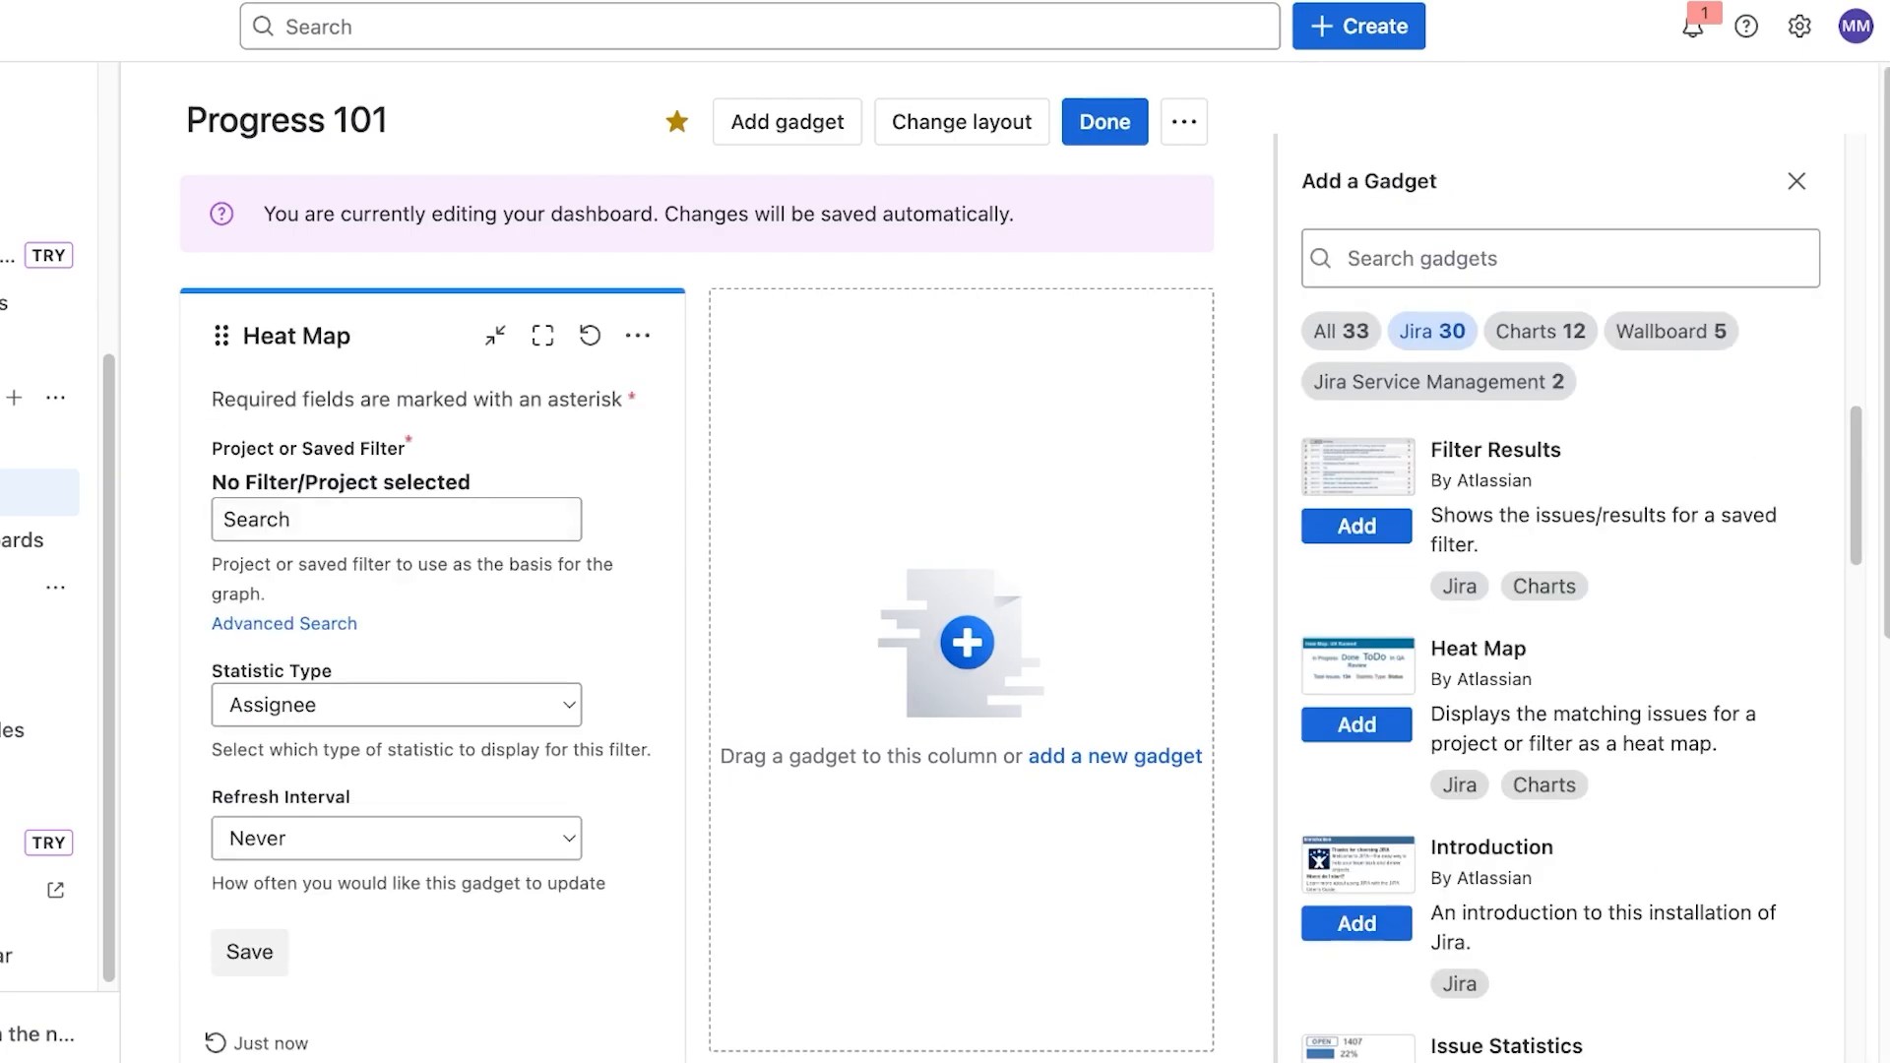
pyautogui.click(395, 520)
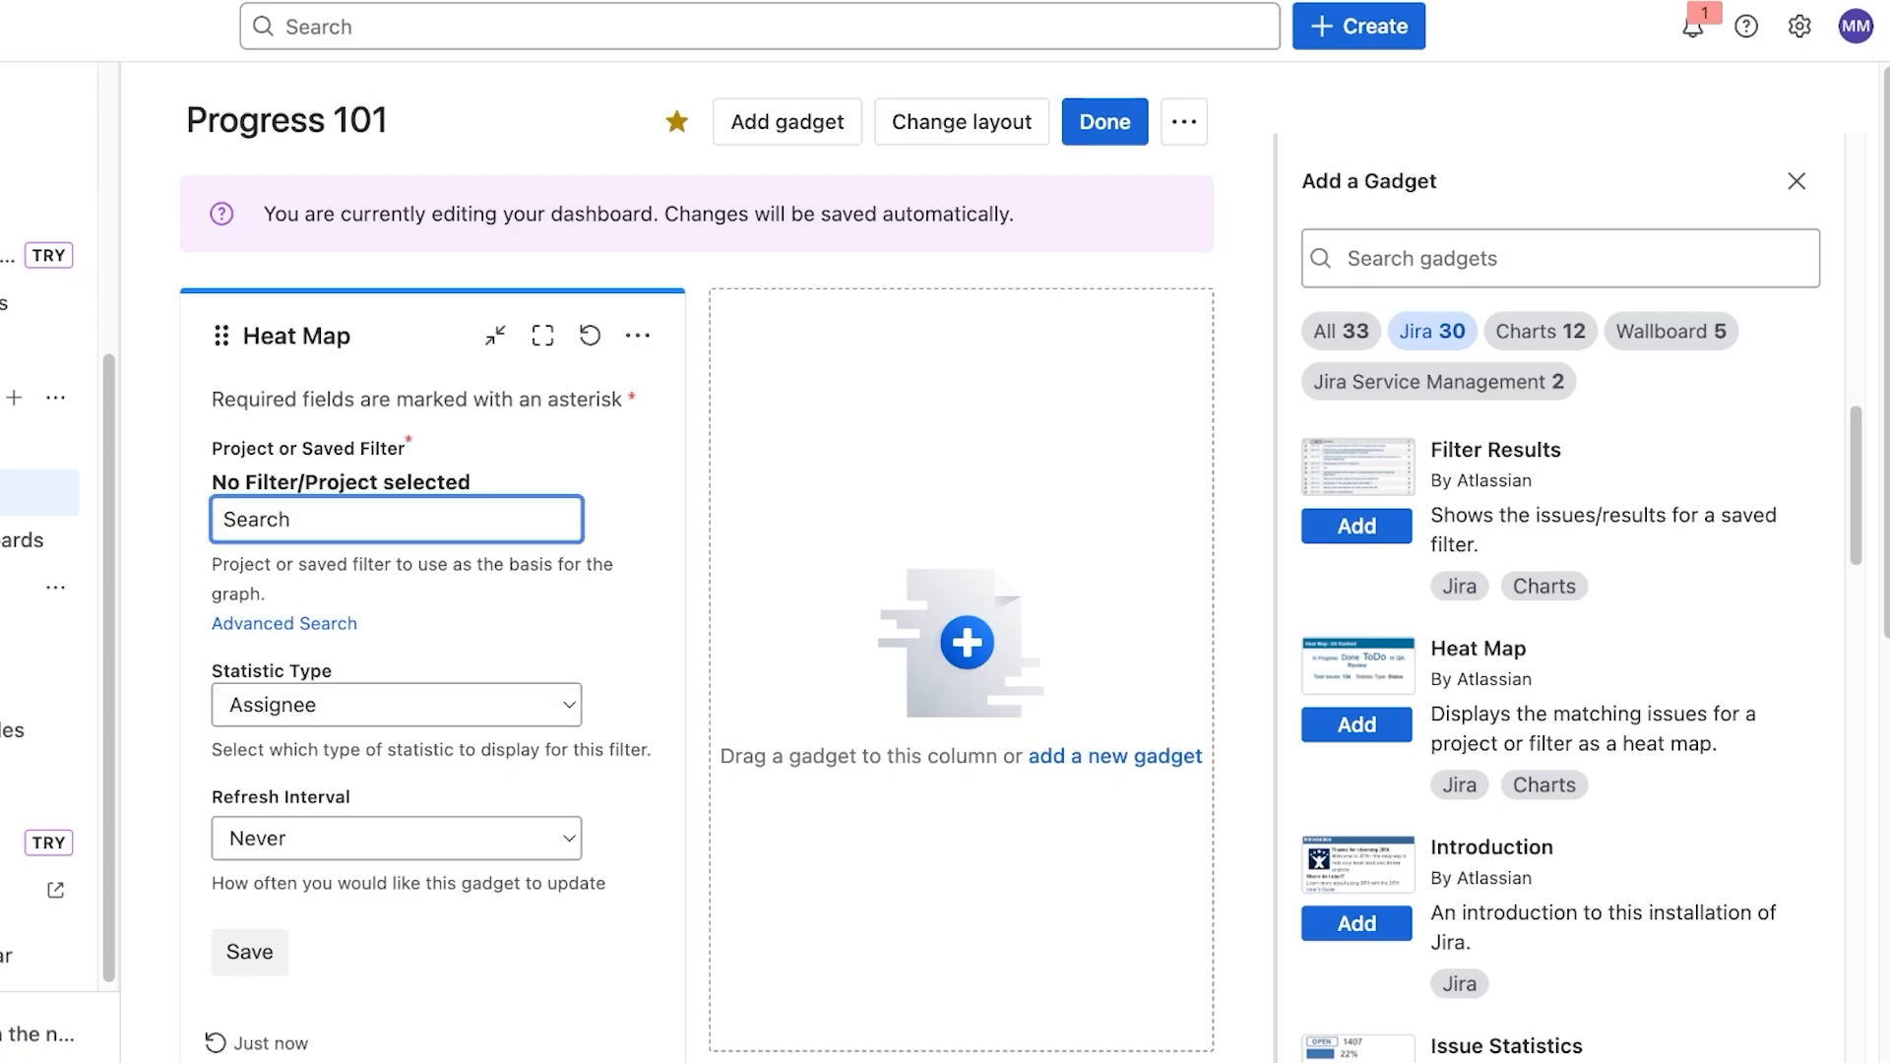
pyautogui.click(284, 623)
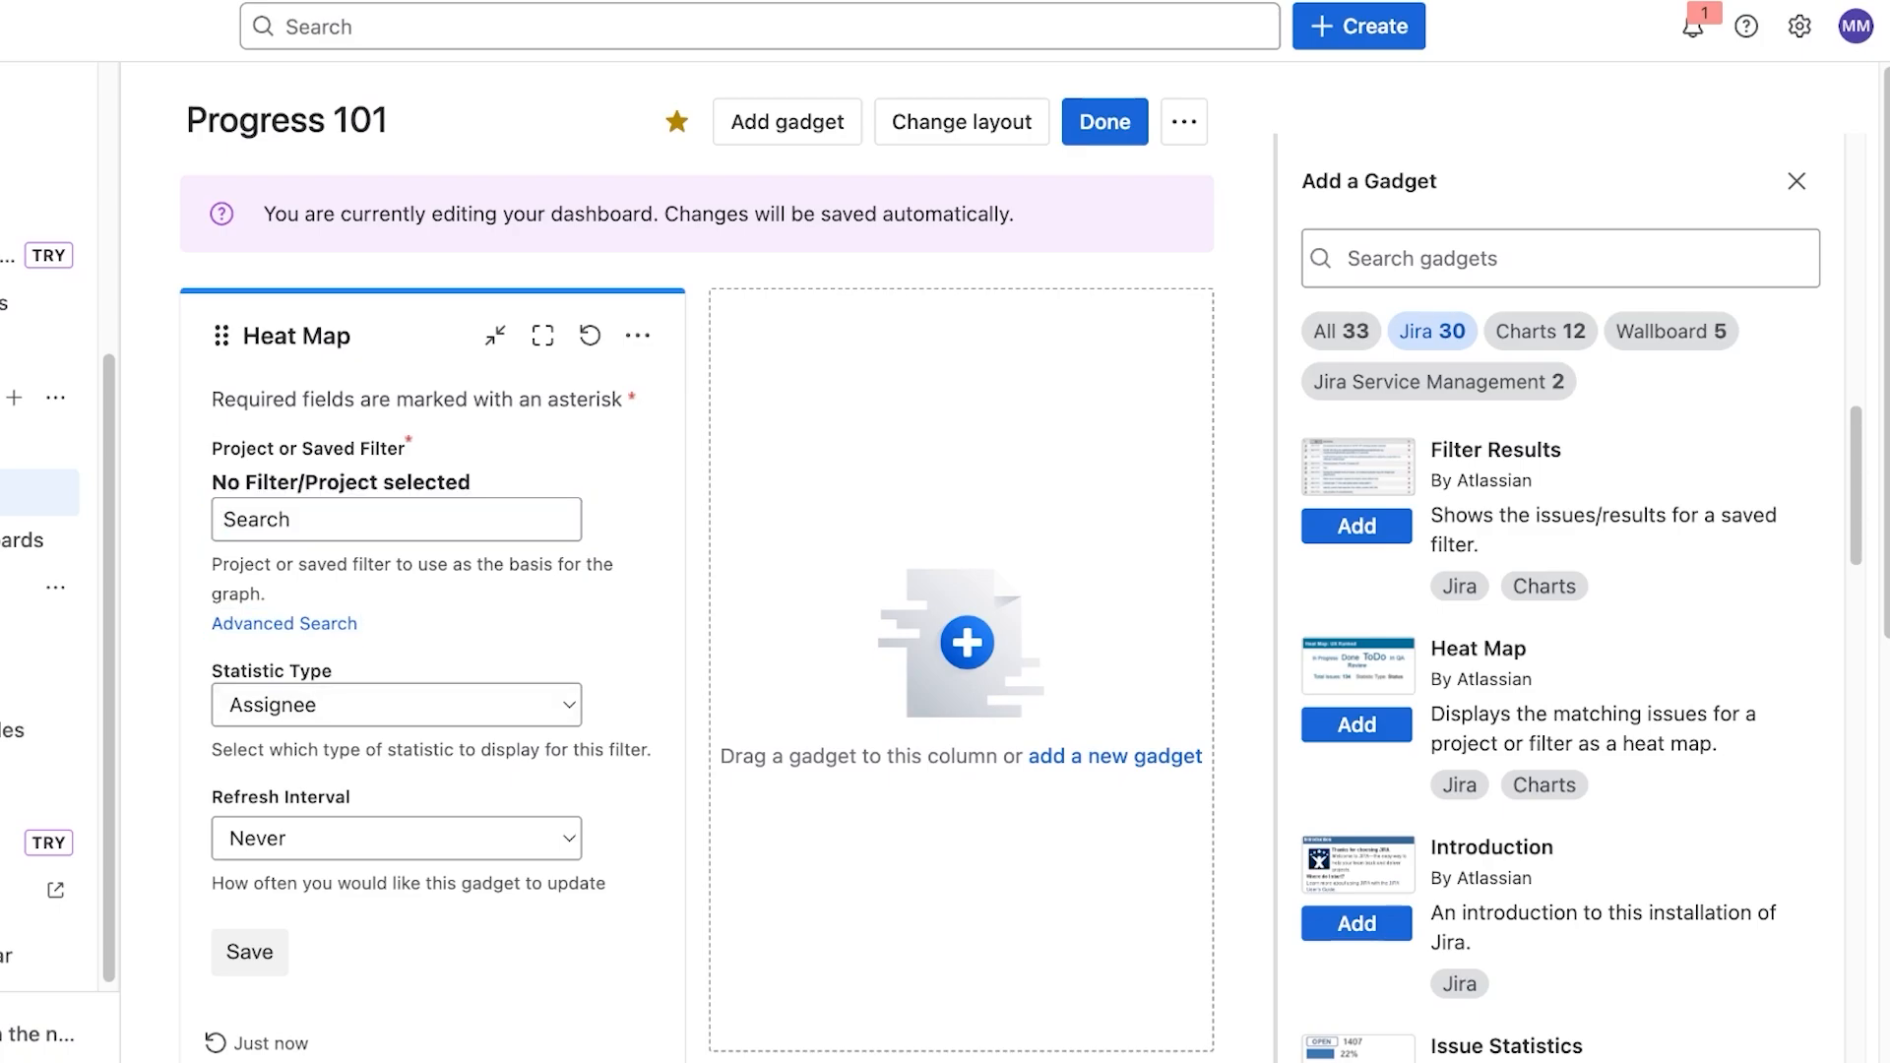
pyautogui.press('Tab')
pyautogui.press('Tab')
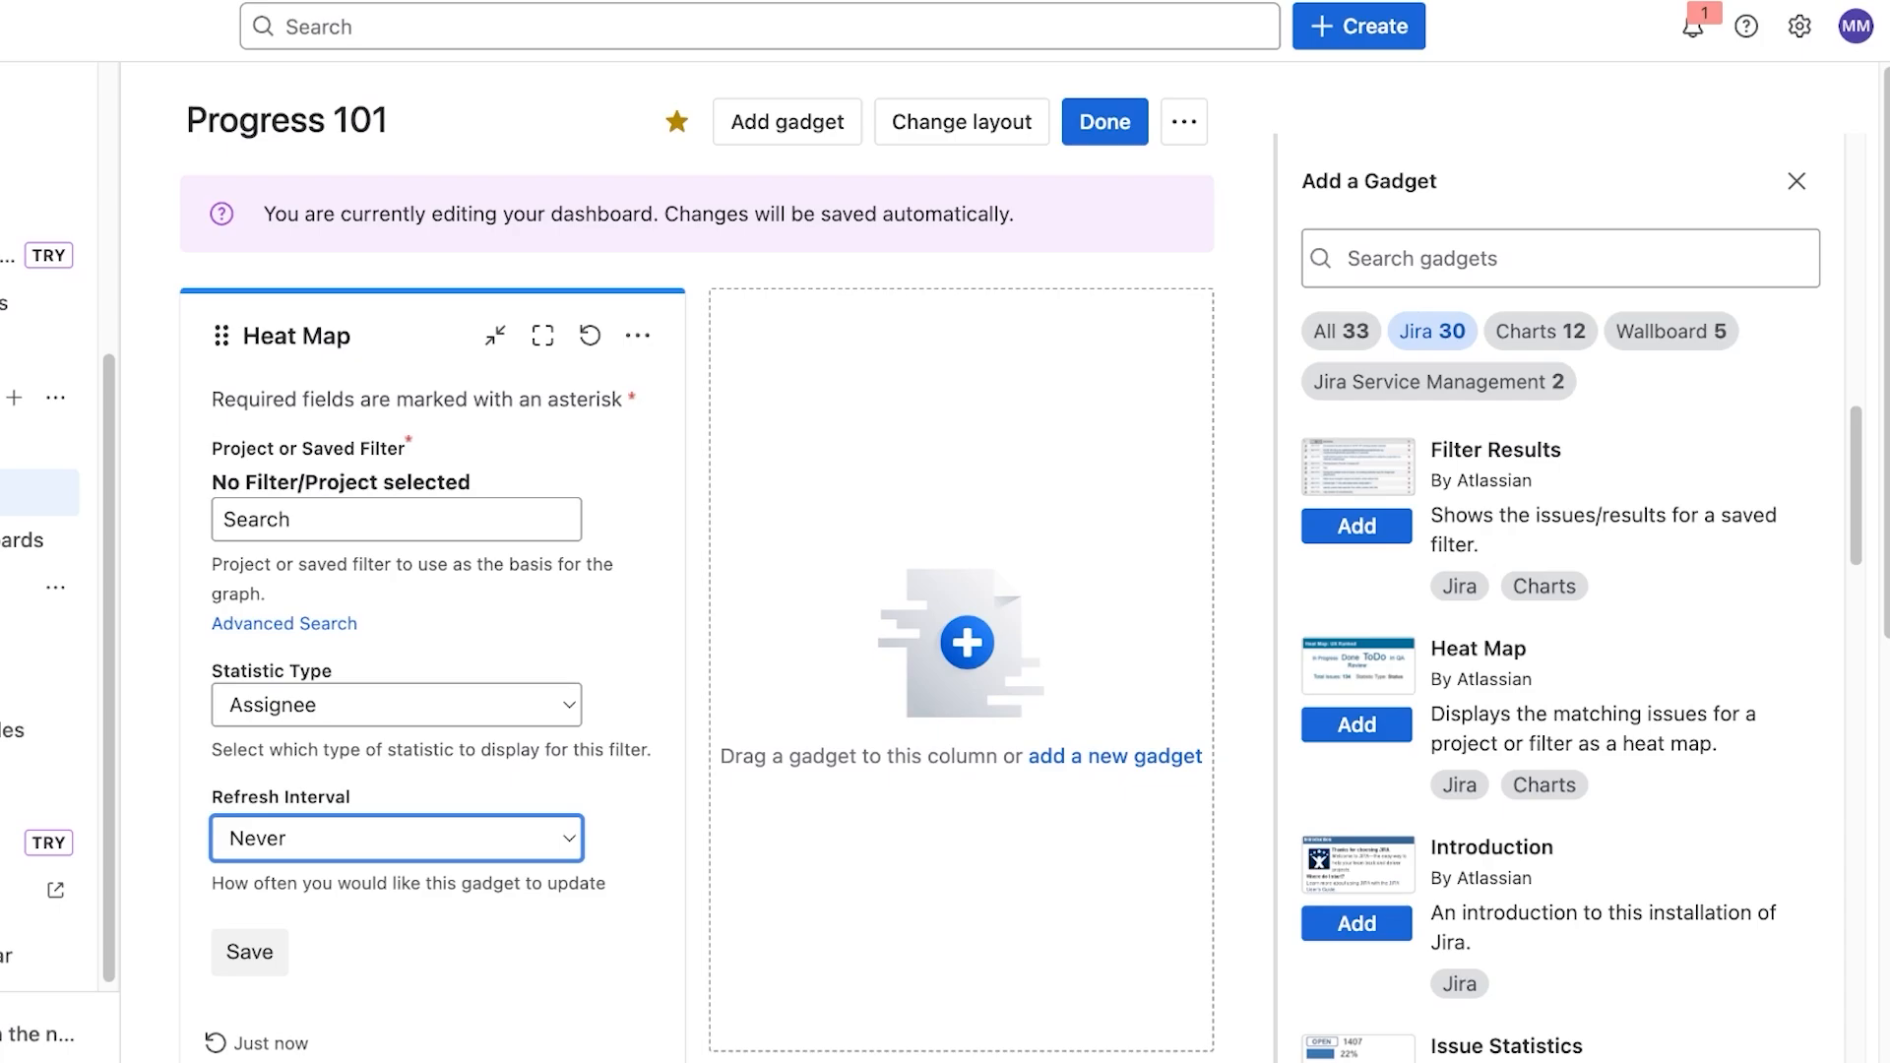
pyautogui.press('Down')
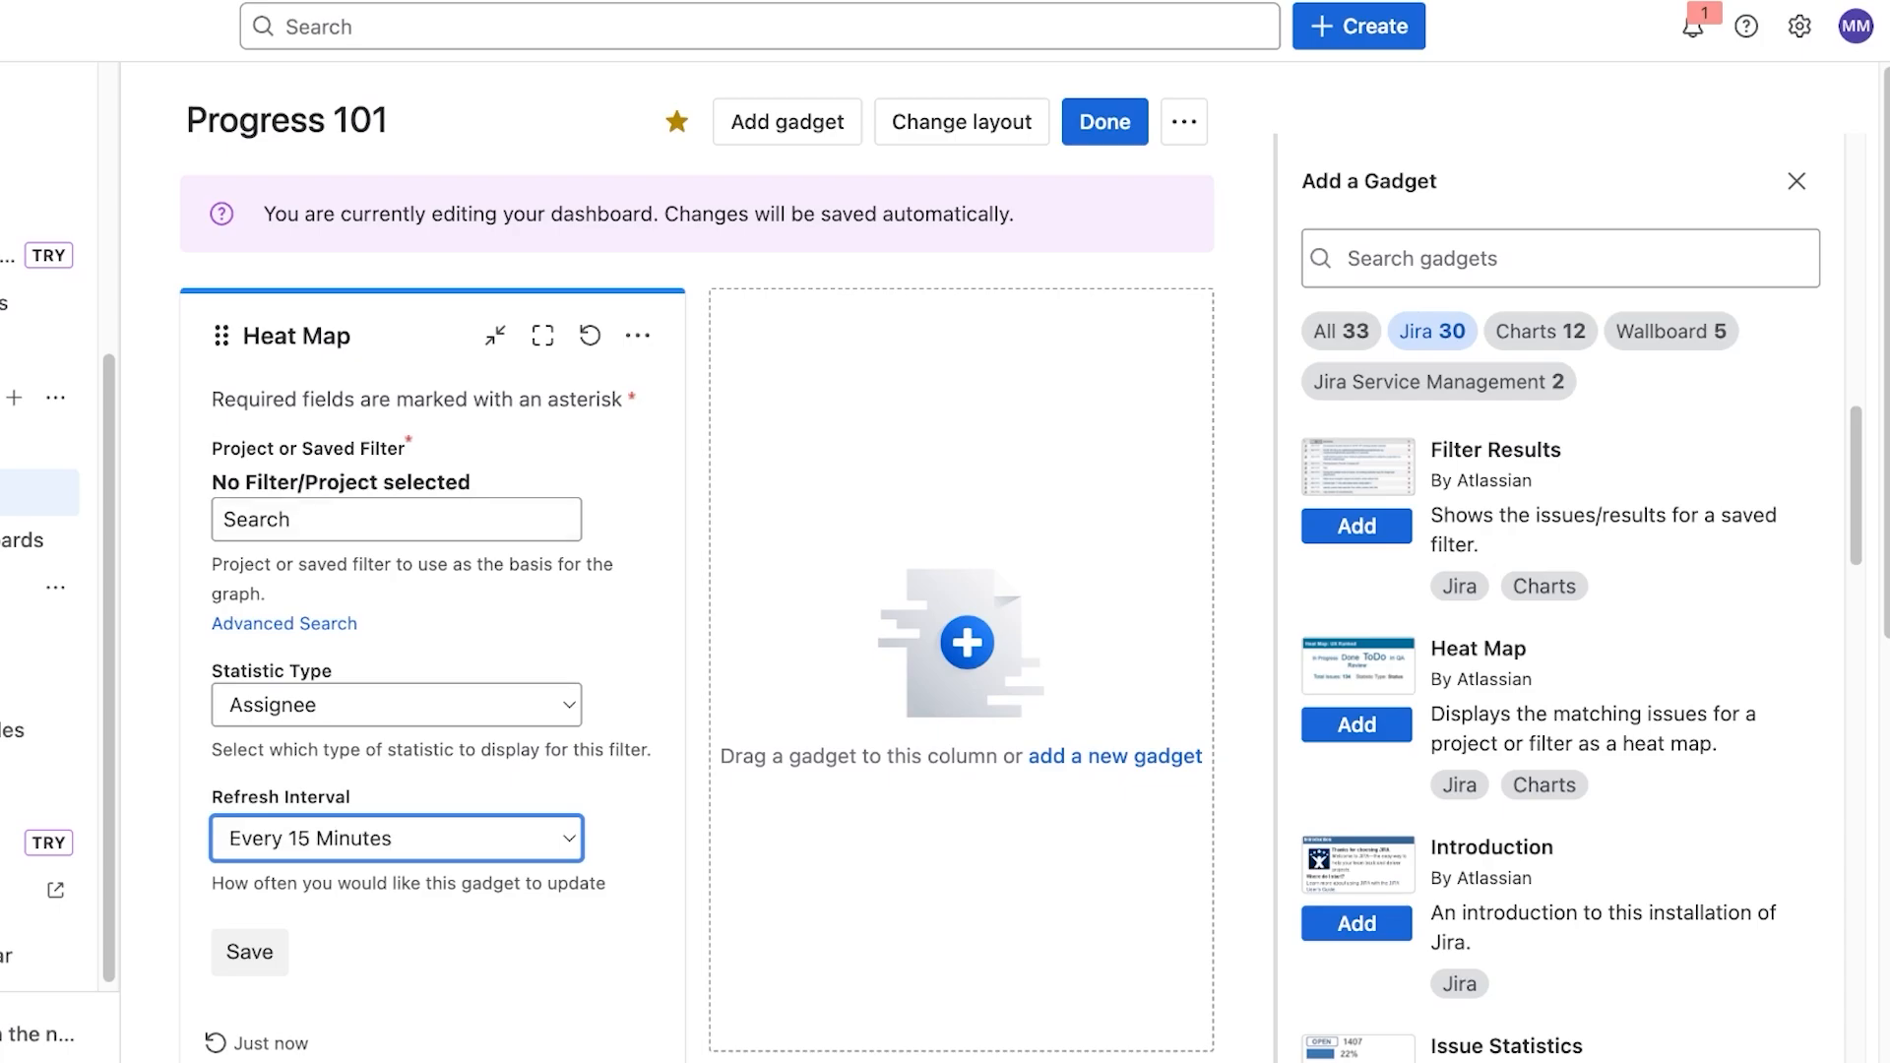
pyautogui.press('Down')
pyautogui.press('Down')
pyautogui.press('Down')
# - Select Project Z as the basis of the heat map and save the gadget's configuration
pyautogui.click(396, 520)
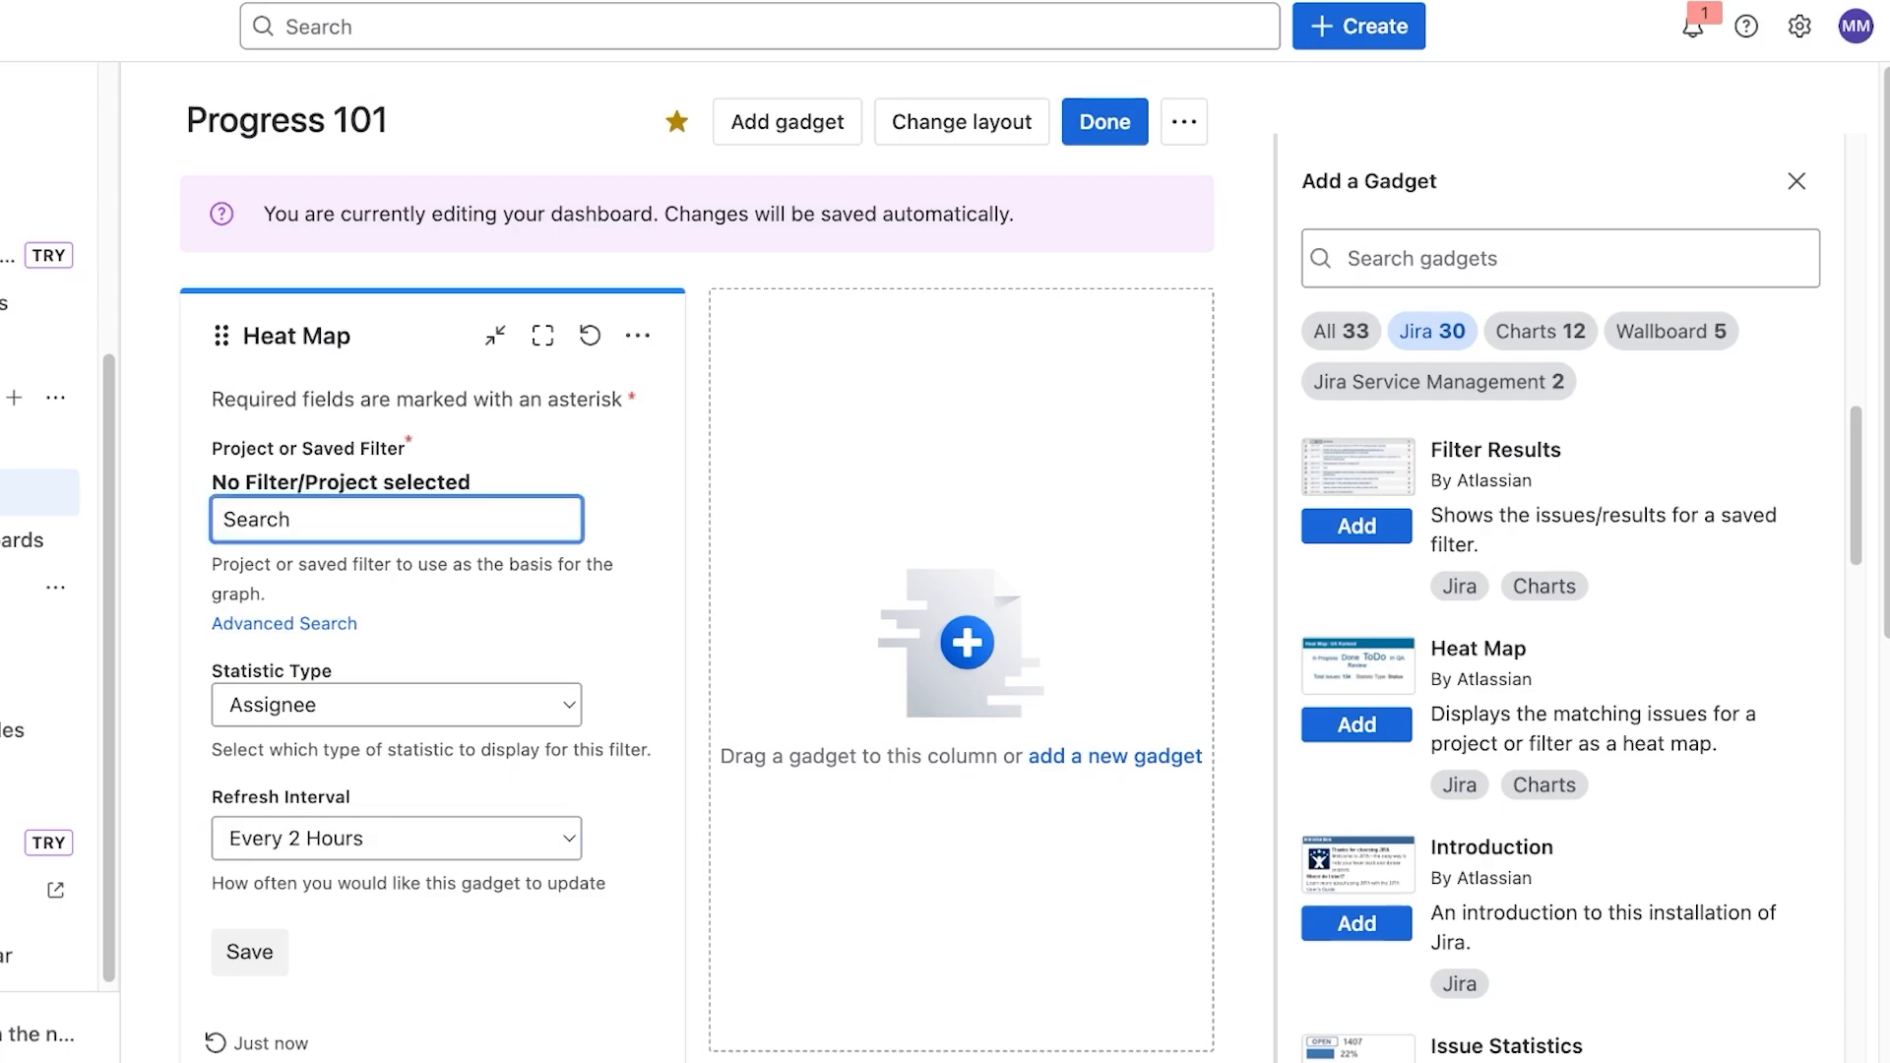
pyautogui.write('proje')
pyautogui.press('Return')
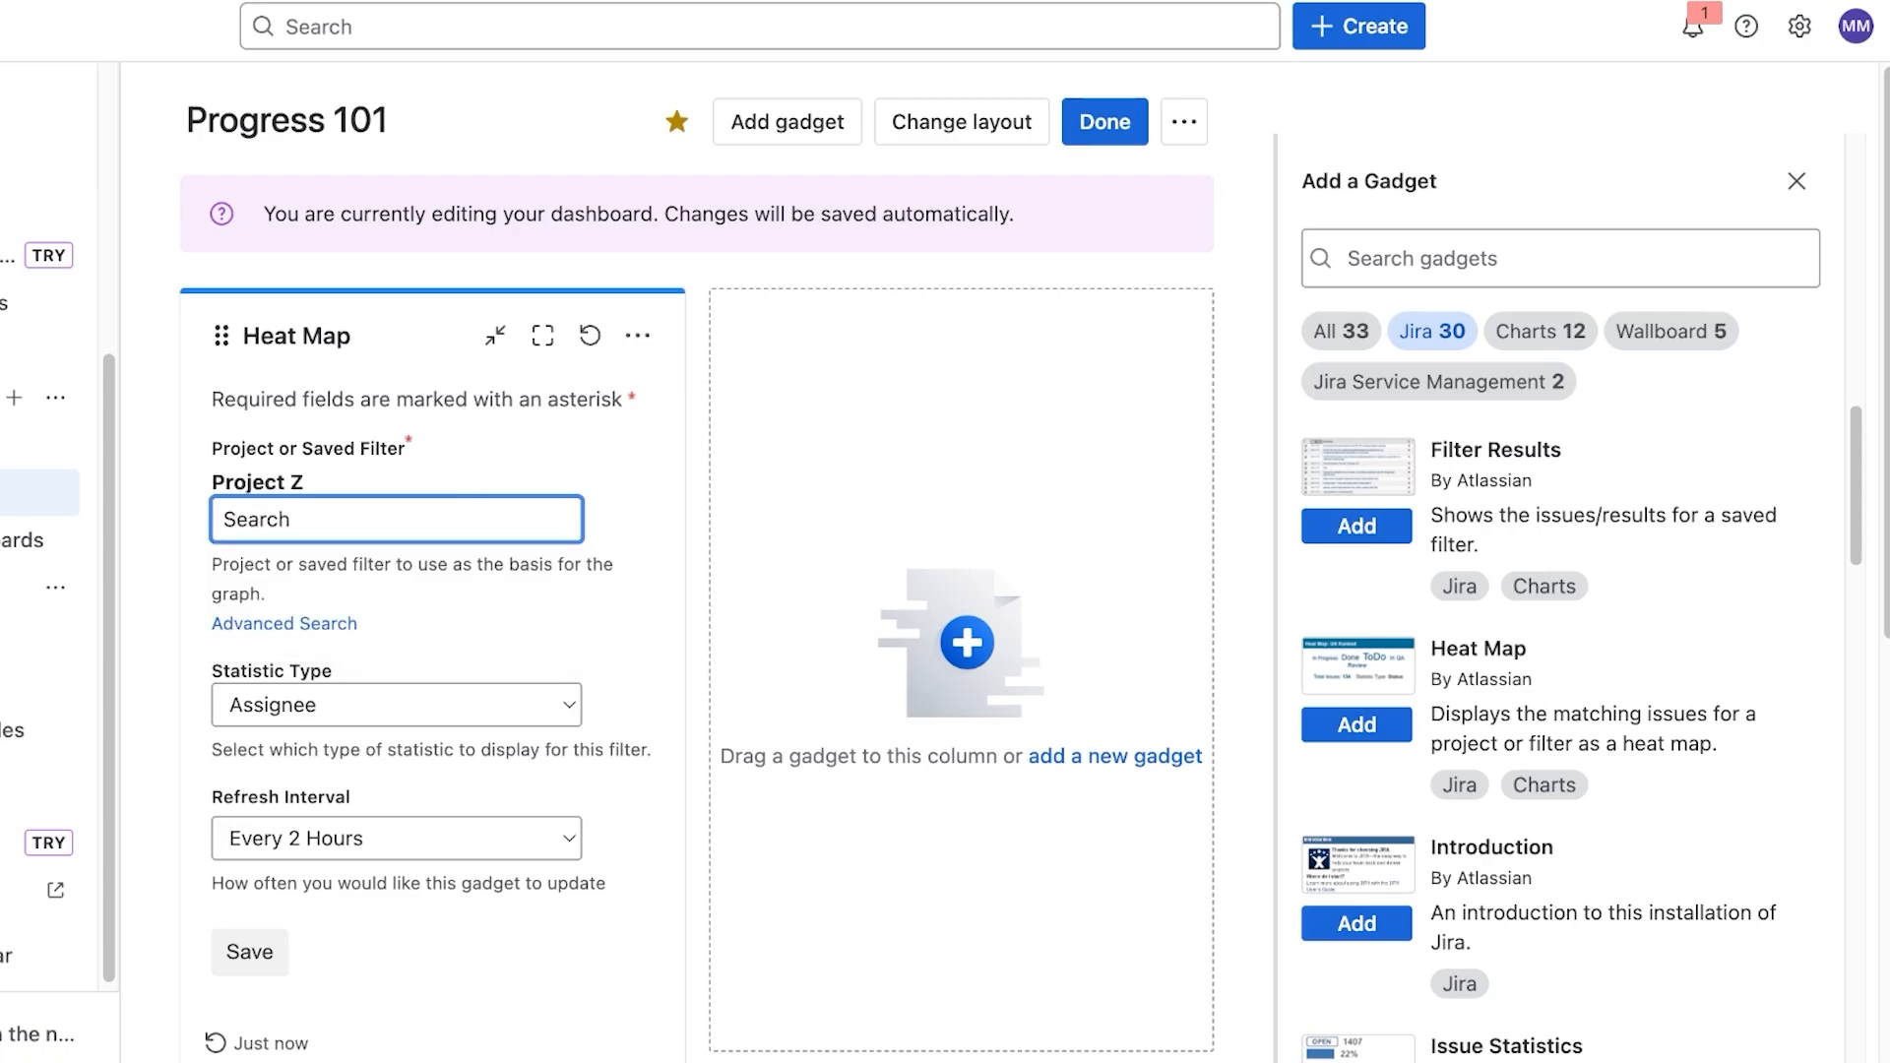
pyautogui.scroll(-1, 697, 563)
pyautogui.click(250, 881)
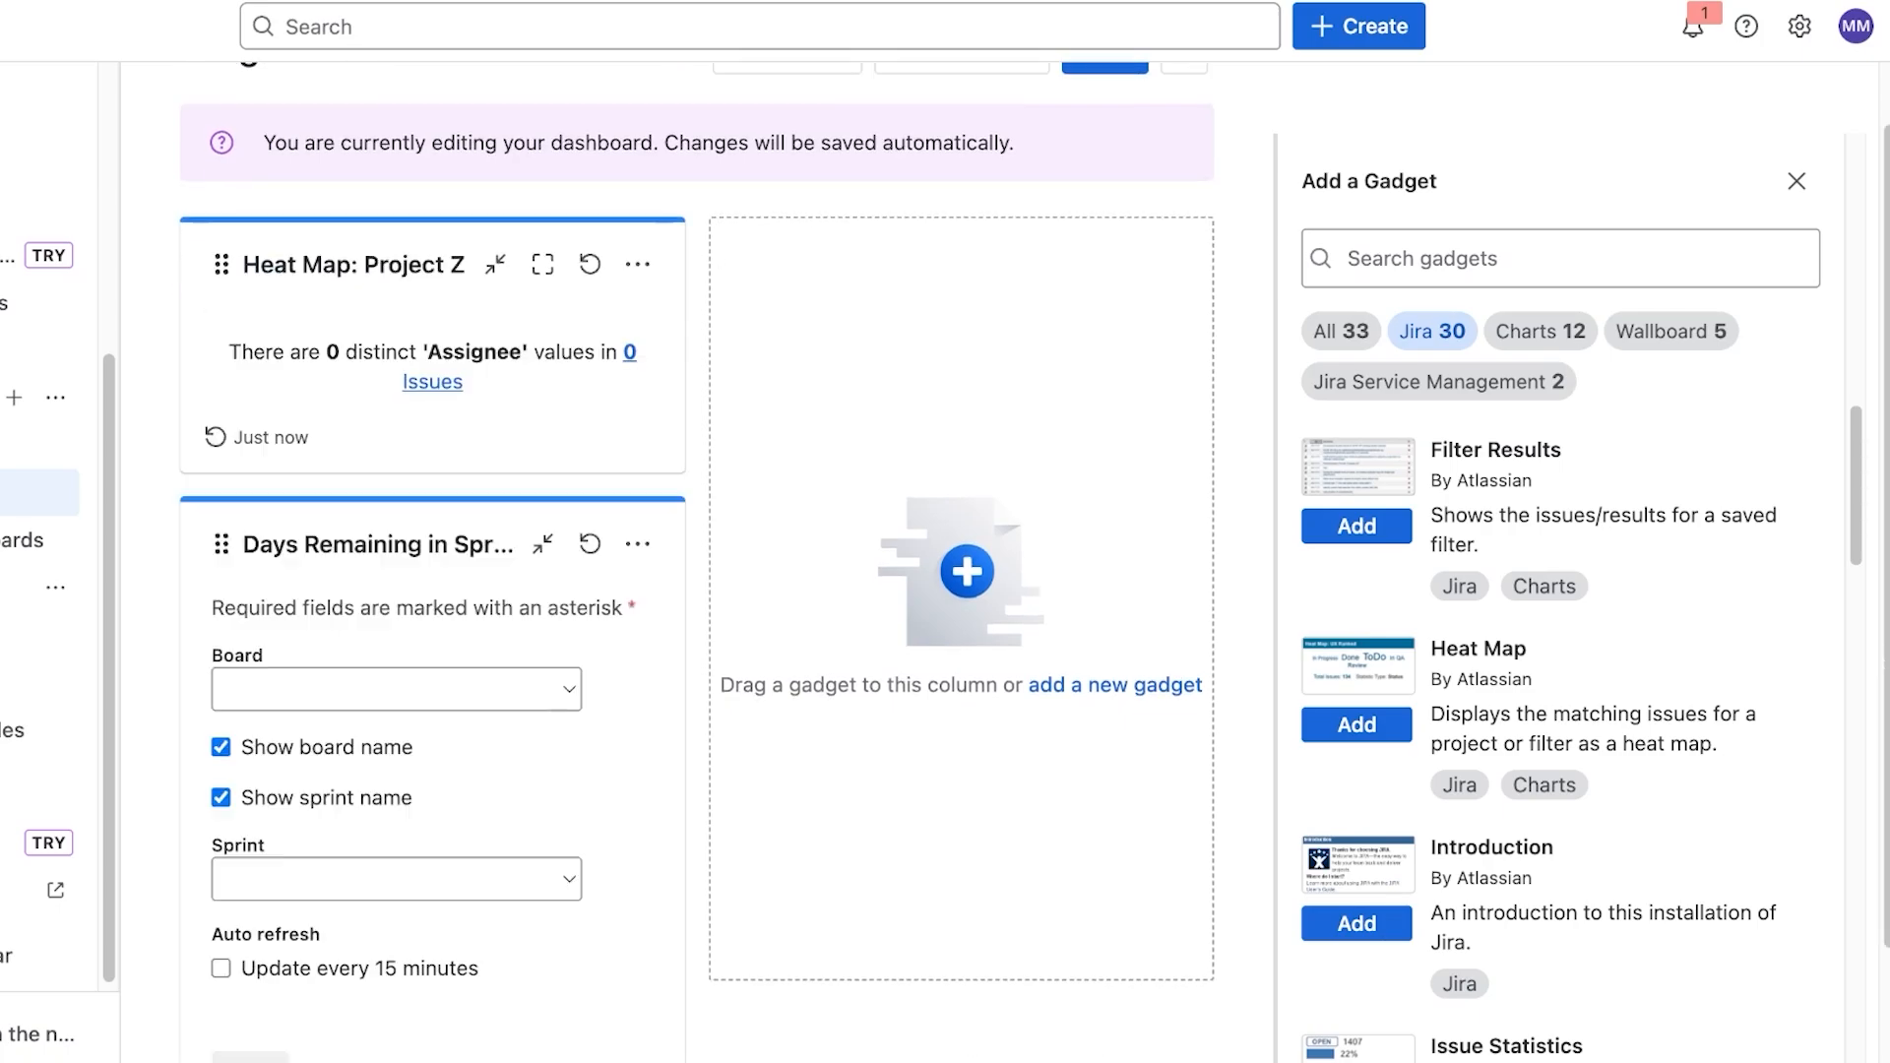
# - Check the Board setting of the Days Remaining in Sprint gadget
pyautogui.moveTo(243, 352)
pyautogui.mouseDown()
pyautogui.moveTo(630, 376)
pyautogui.moveTo(231, 352)
pyautogui.moveTo(556, 352)
pyautogui.moveTo(230, 353)
pyautogui.mouseUp()
pyautogui.scroll(-1, 397, 630)
pyautogui.click(397, 635)
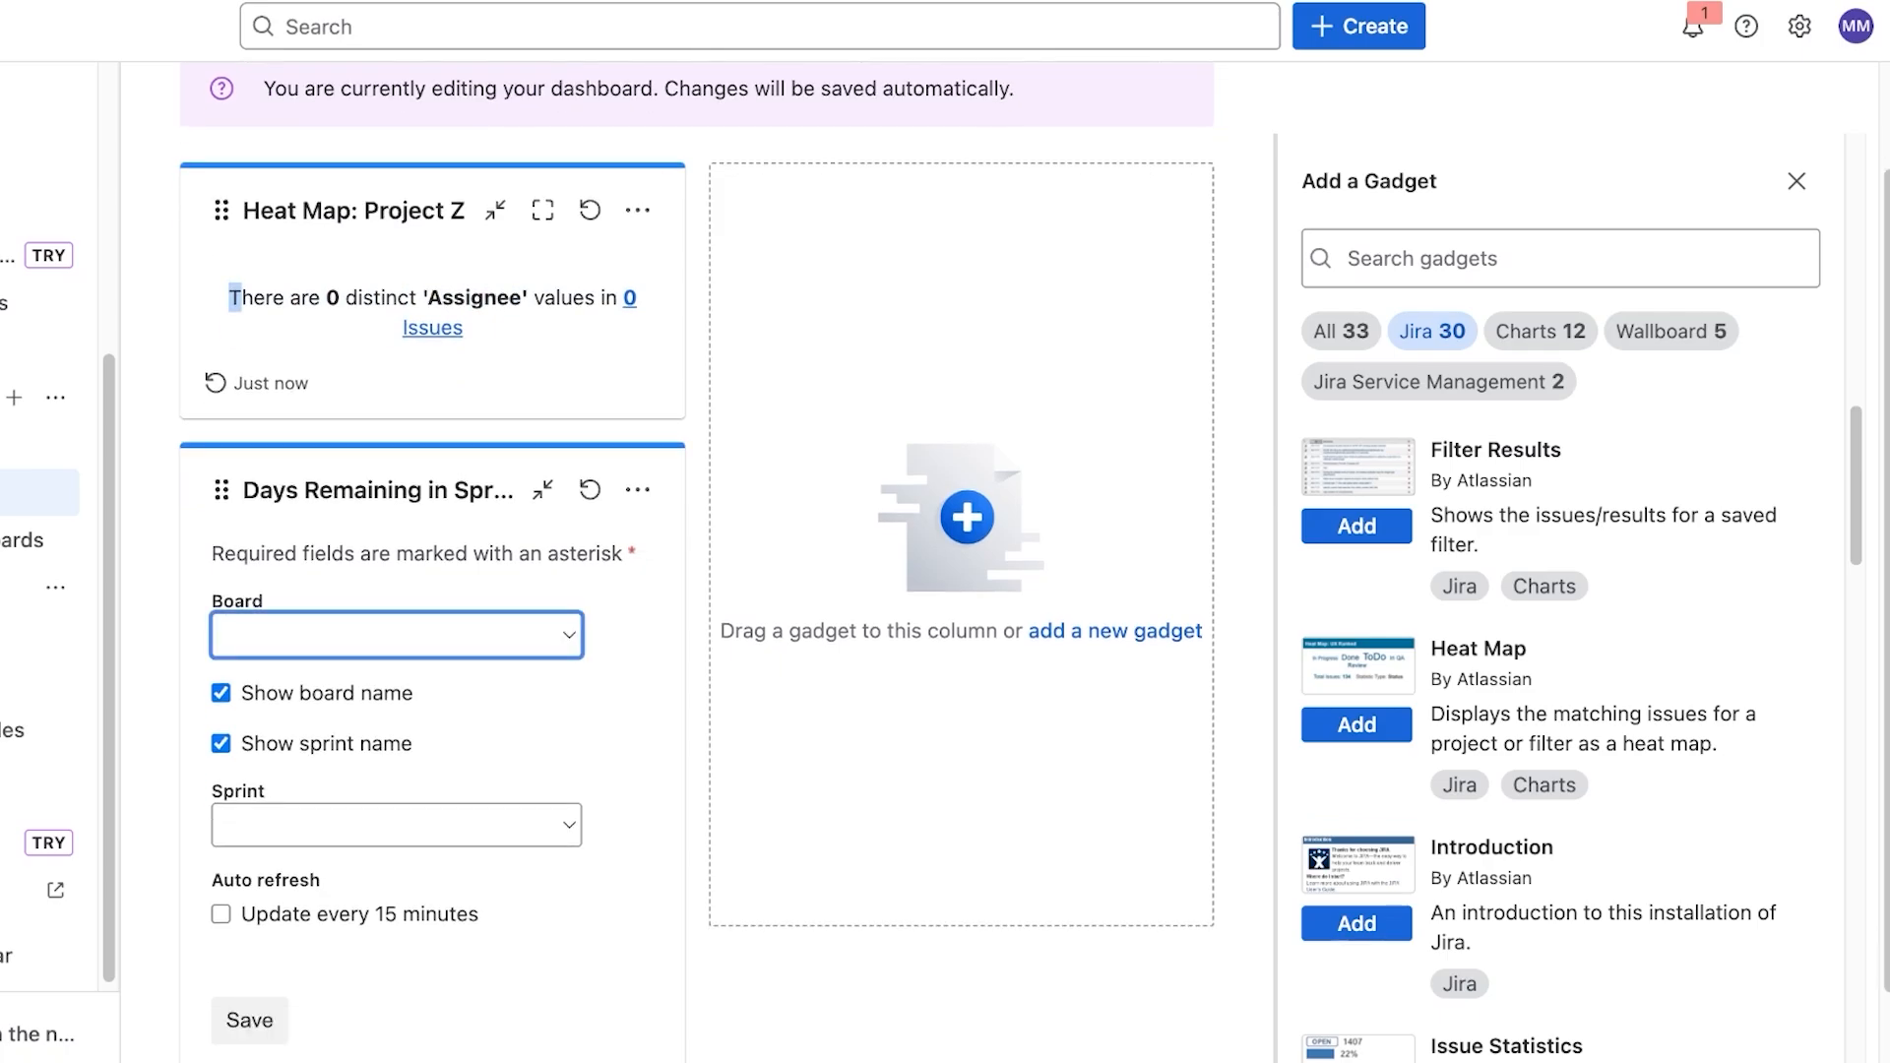
# - Browse the available gadgets by the Jira, Jira Service Management, Wallboard and All categories
pyautogui.scroll(-15, 1575, 738)
pyautogui.scroll(2, 689, 590)
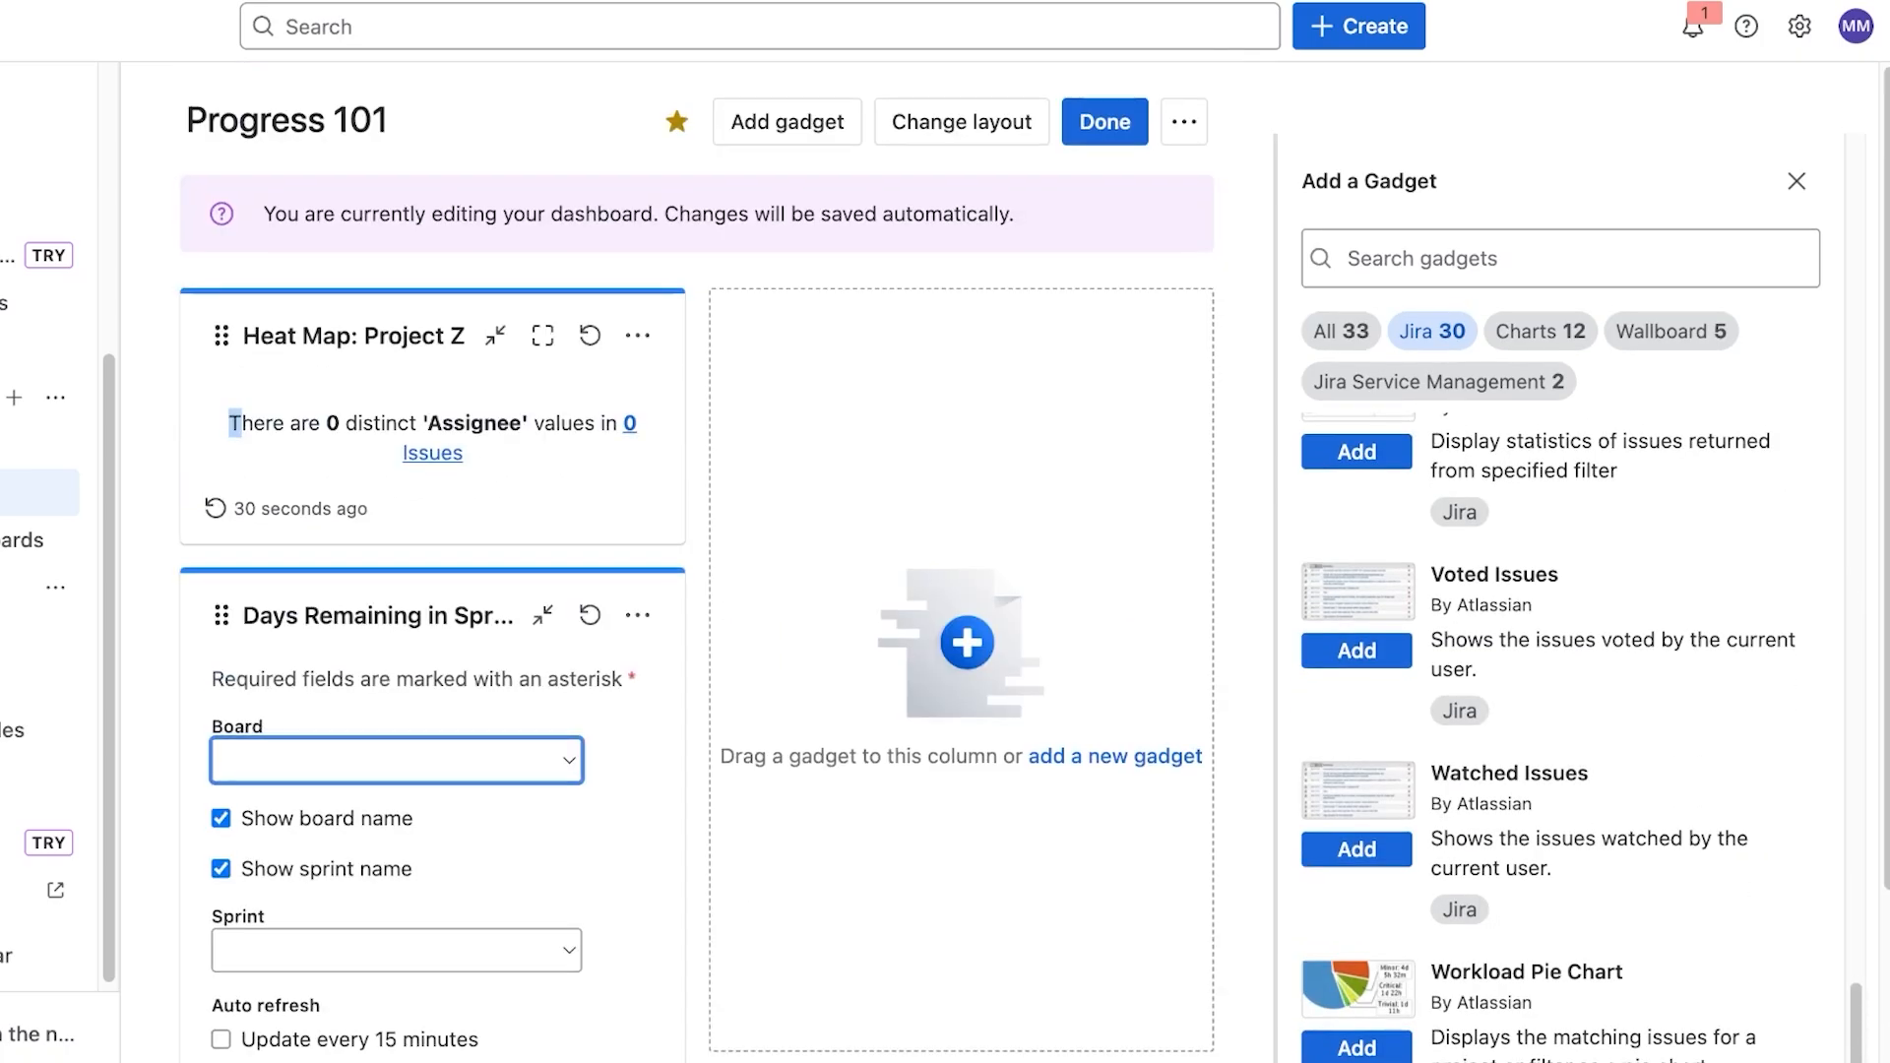
pyautogui.scroll(12, 1571, 729)
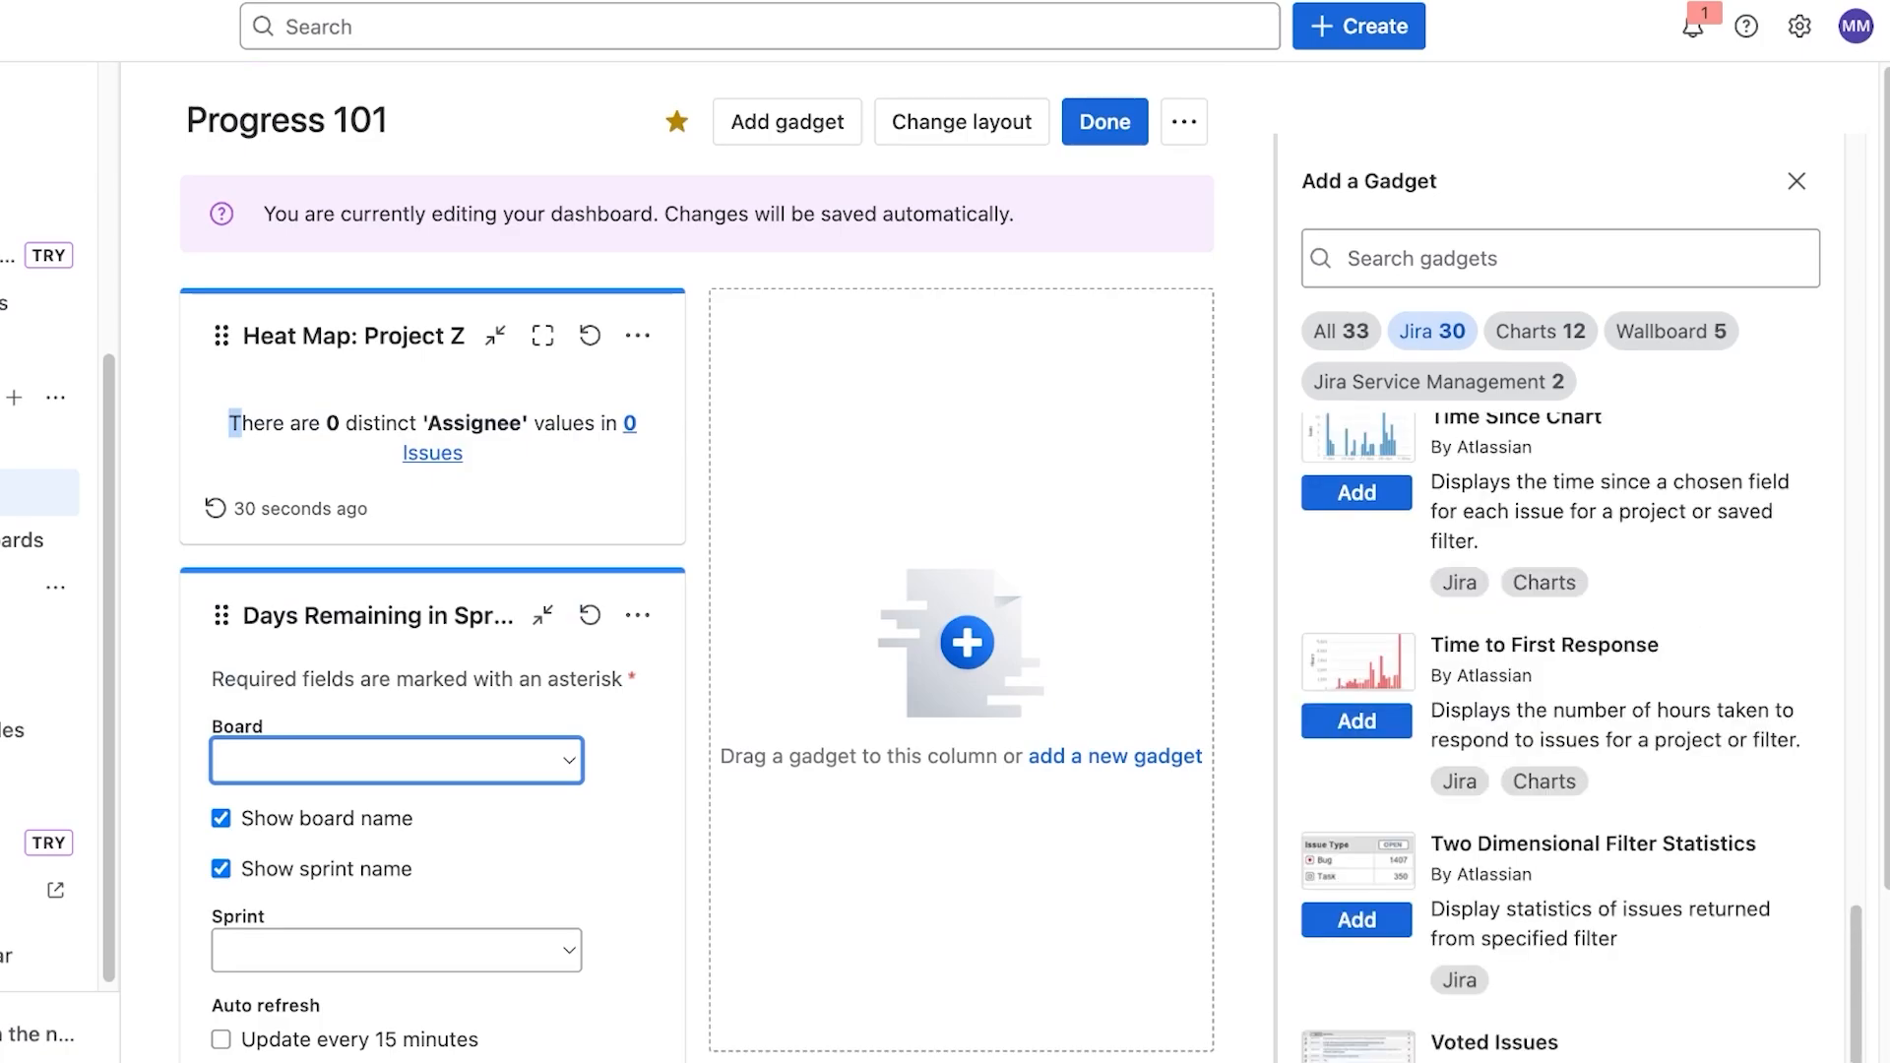
pyautogui.click(1438, 382)
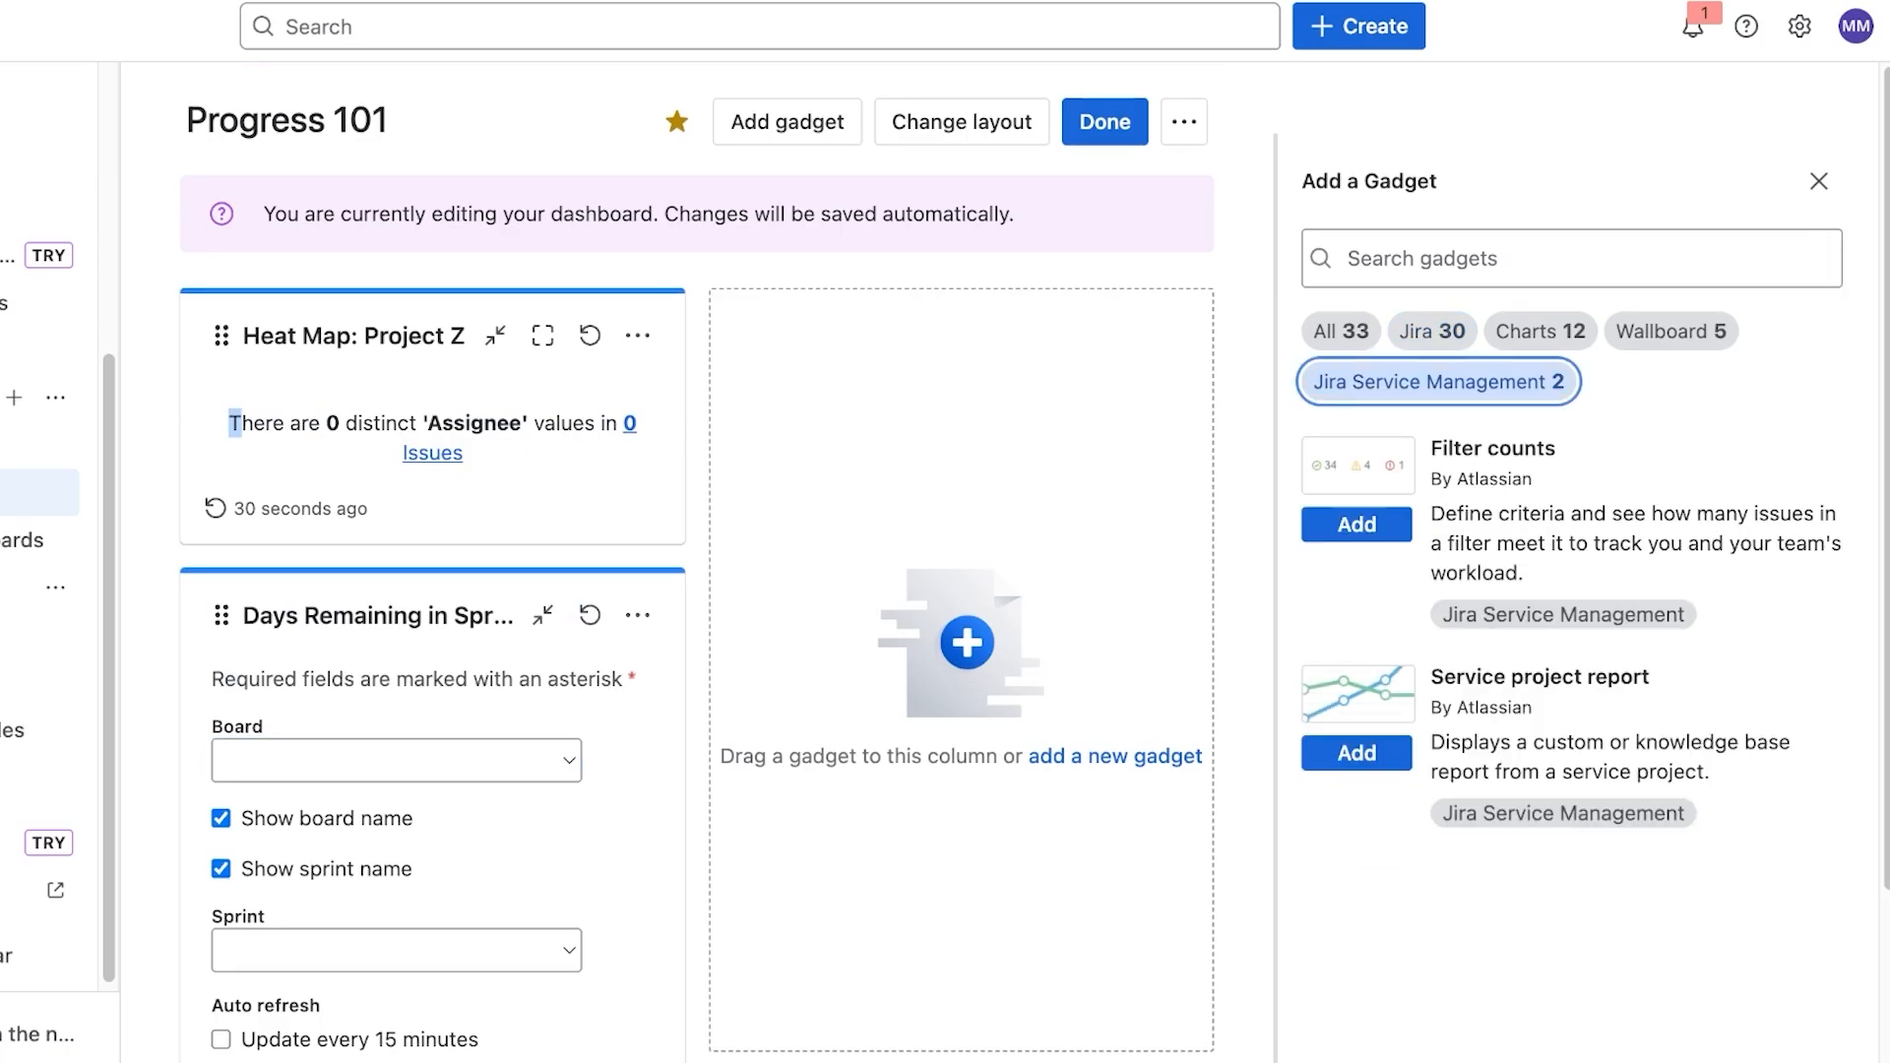
pyautogui.click(1432, 331)
pyautogui.click(1340, 332)
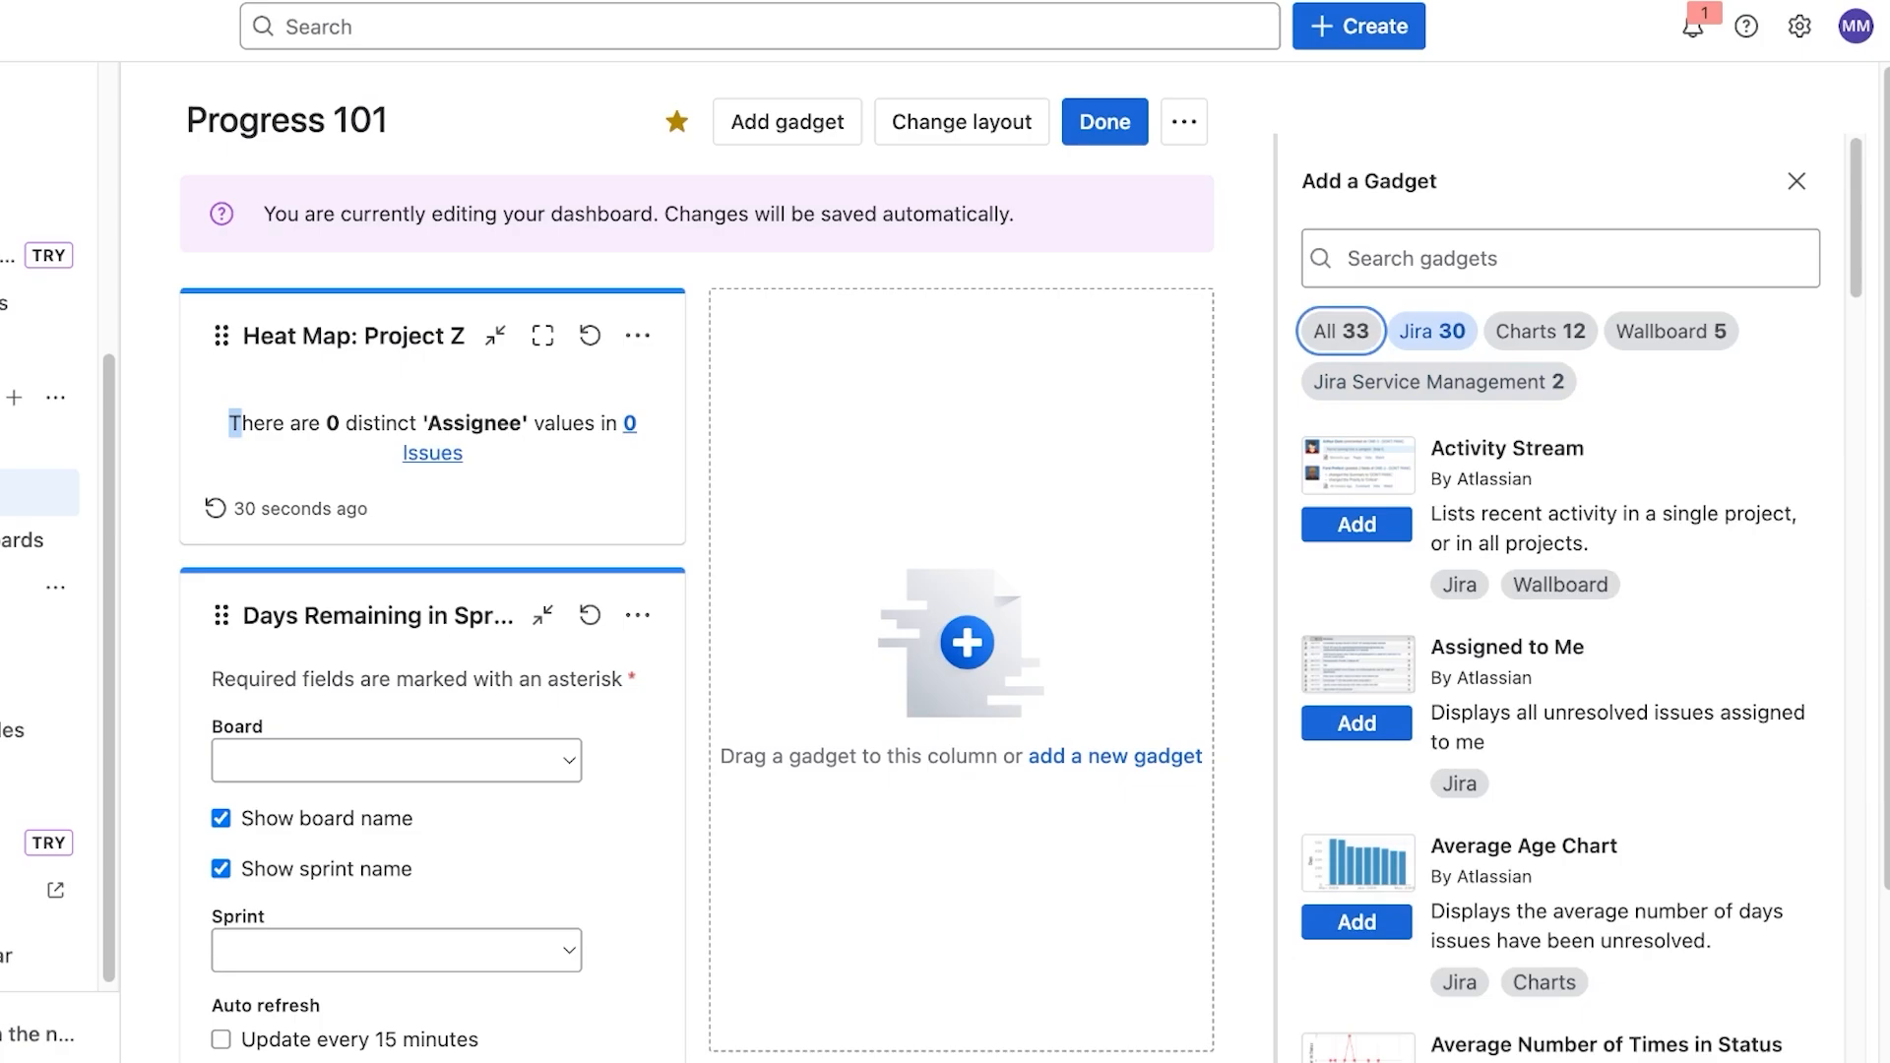
pyautogui.click(1565, 259)
pyautogui.click(1671, 332)
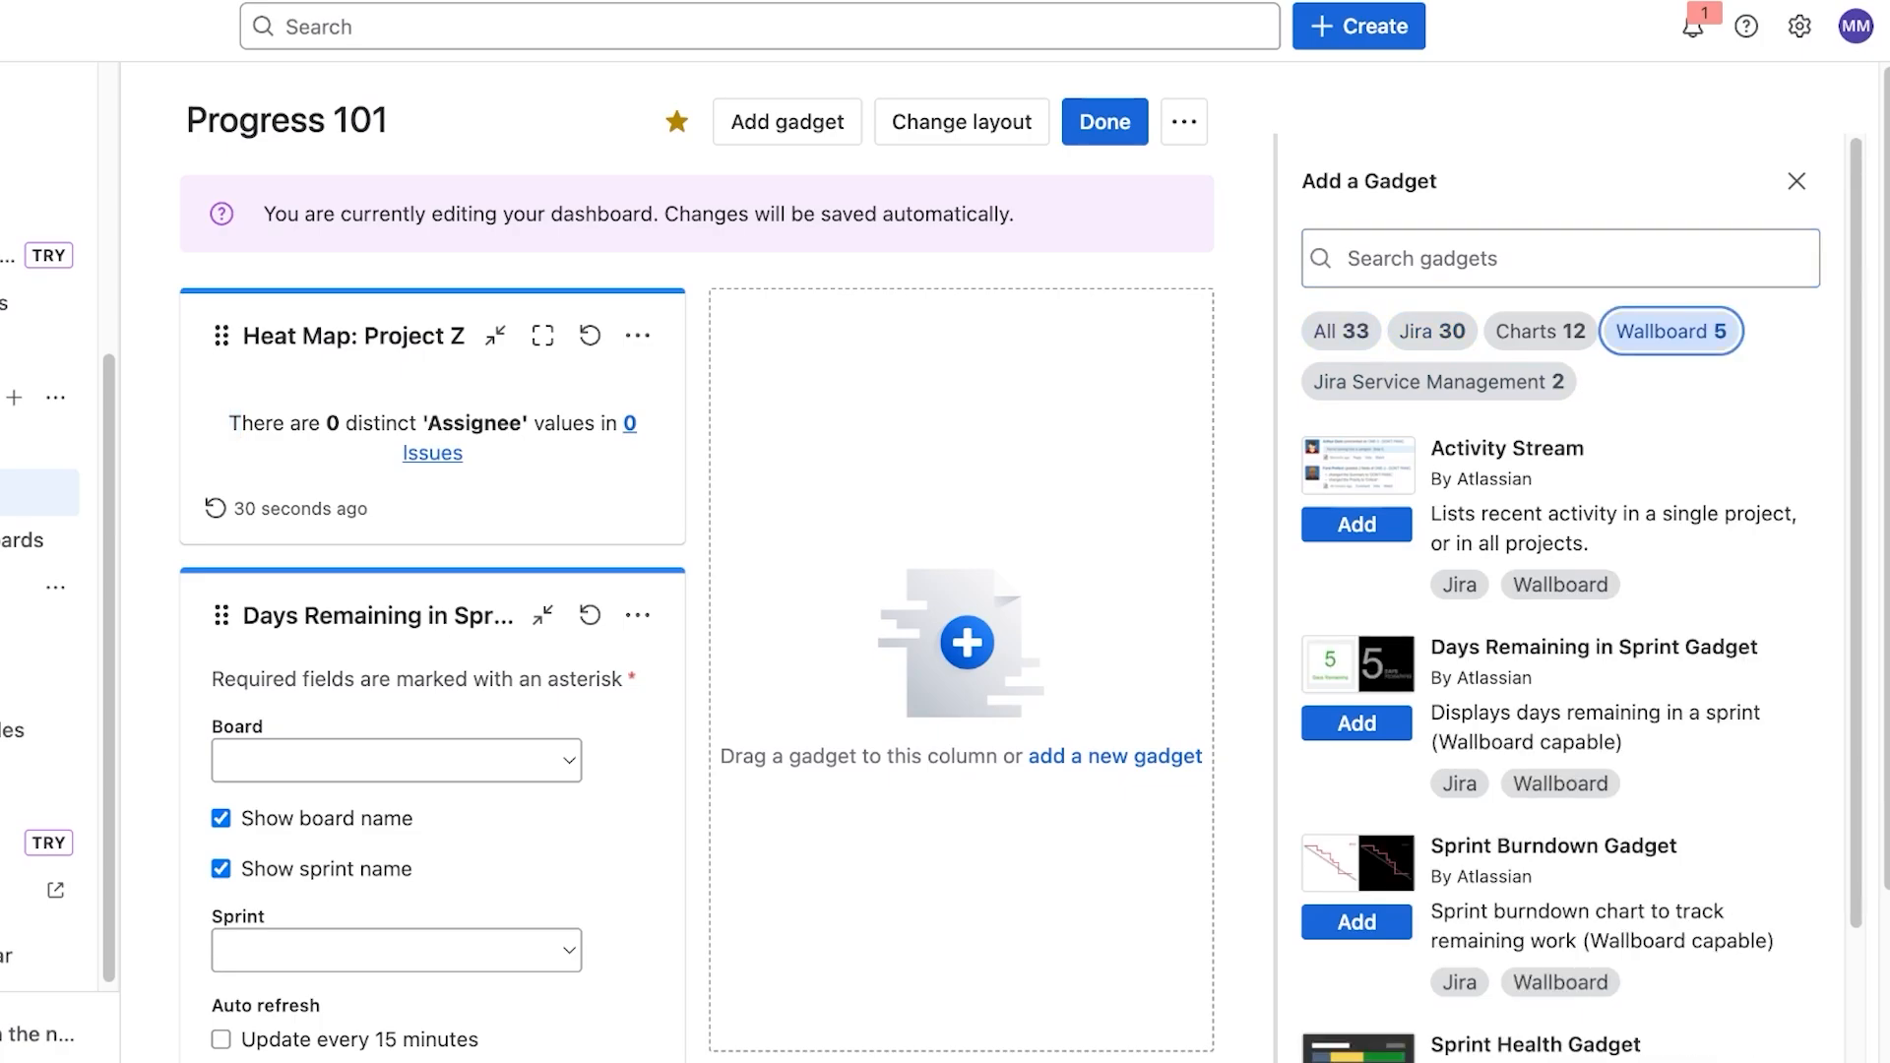
pyautogui.click(1341, 332)
# - Delete the Days Remaining in Sprint gadget from the dashboard and finish editing
pyautogui.scroll(-2, 961, 590)
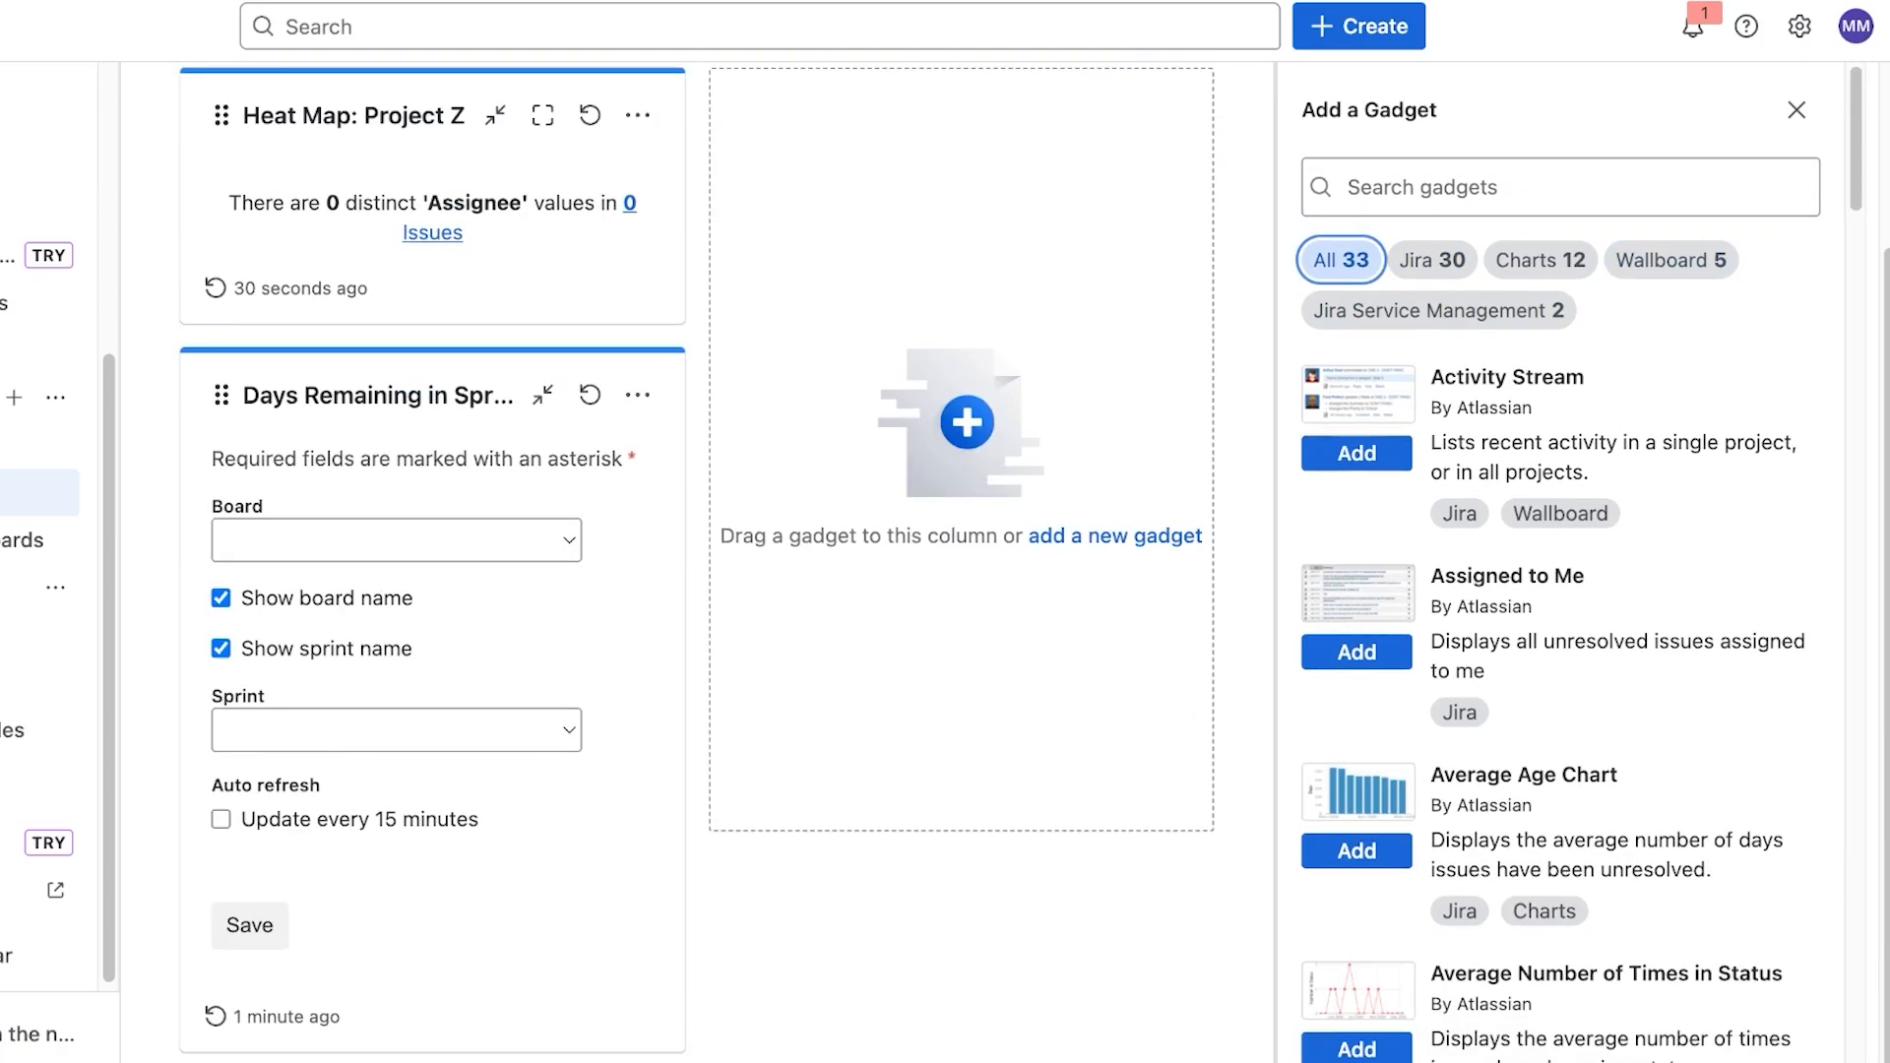
pyautogui.click(637, 395)
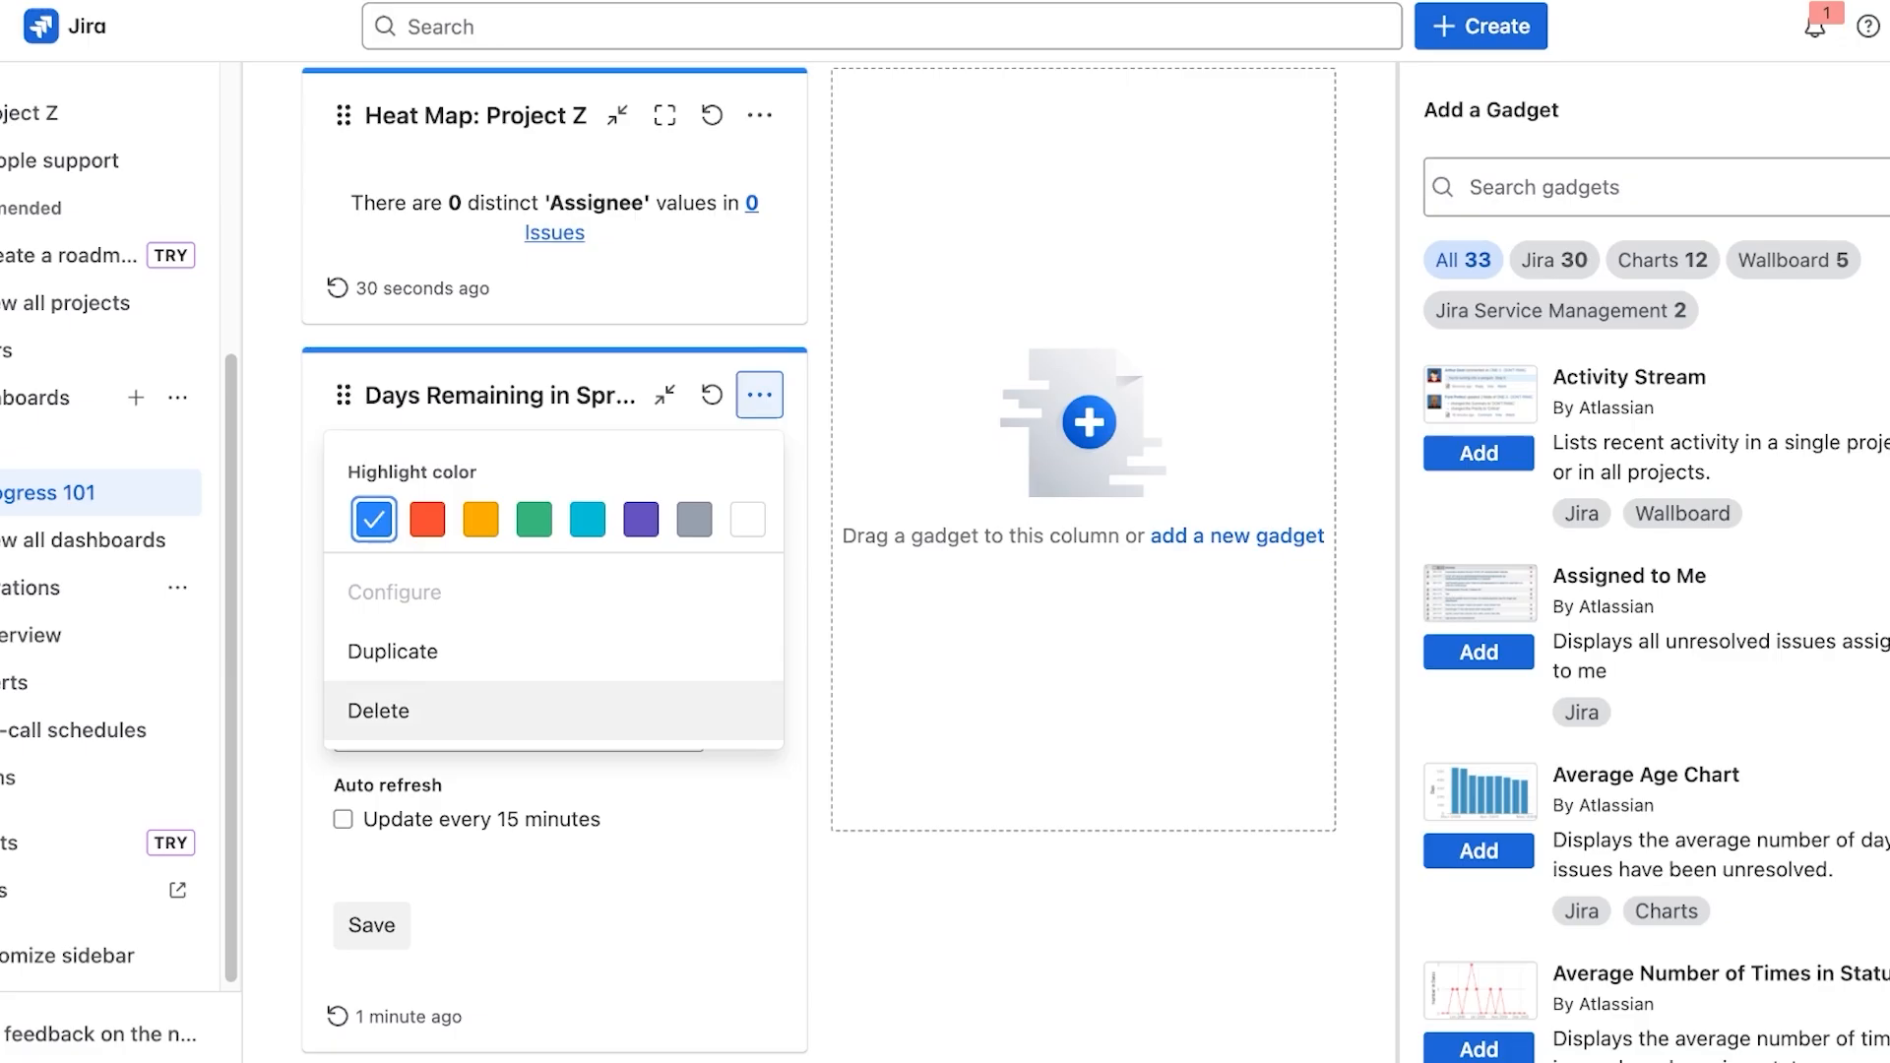
pyautogui.click(394, 710)
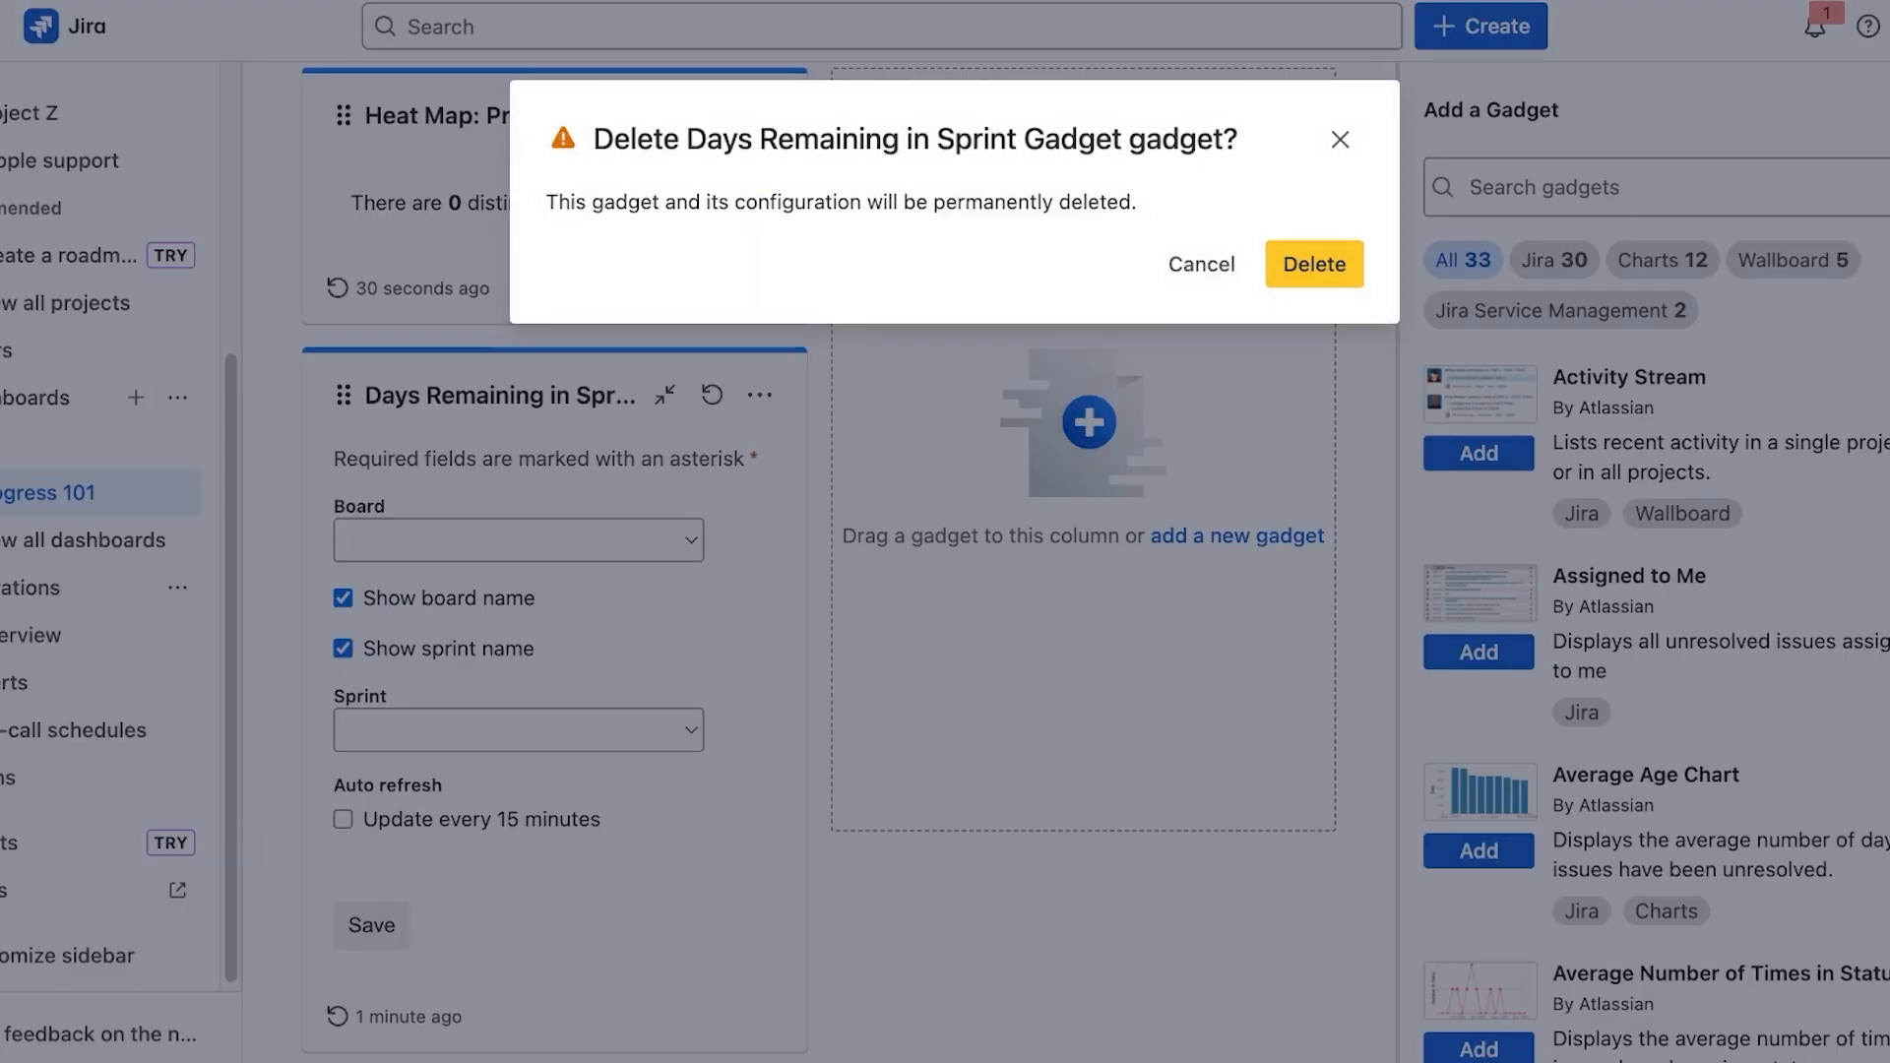
pyautogui.click(1314, 264)
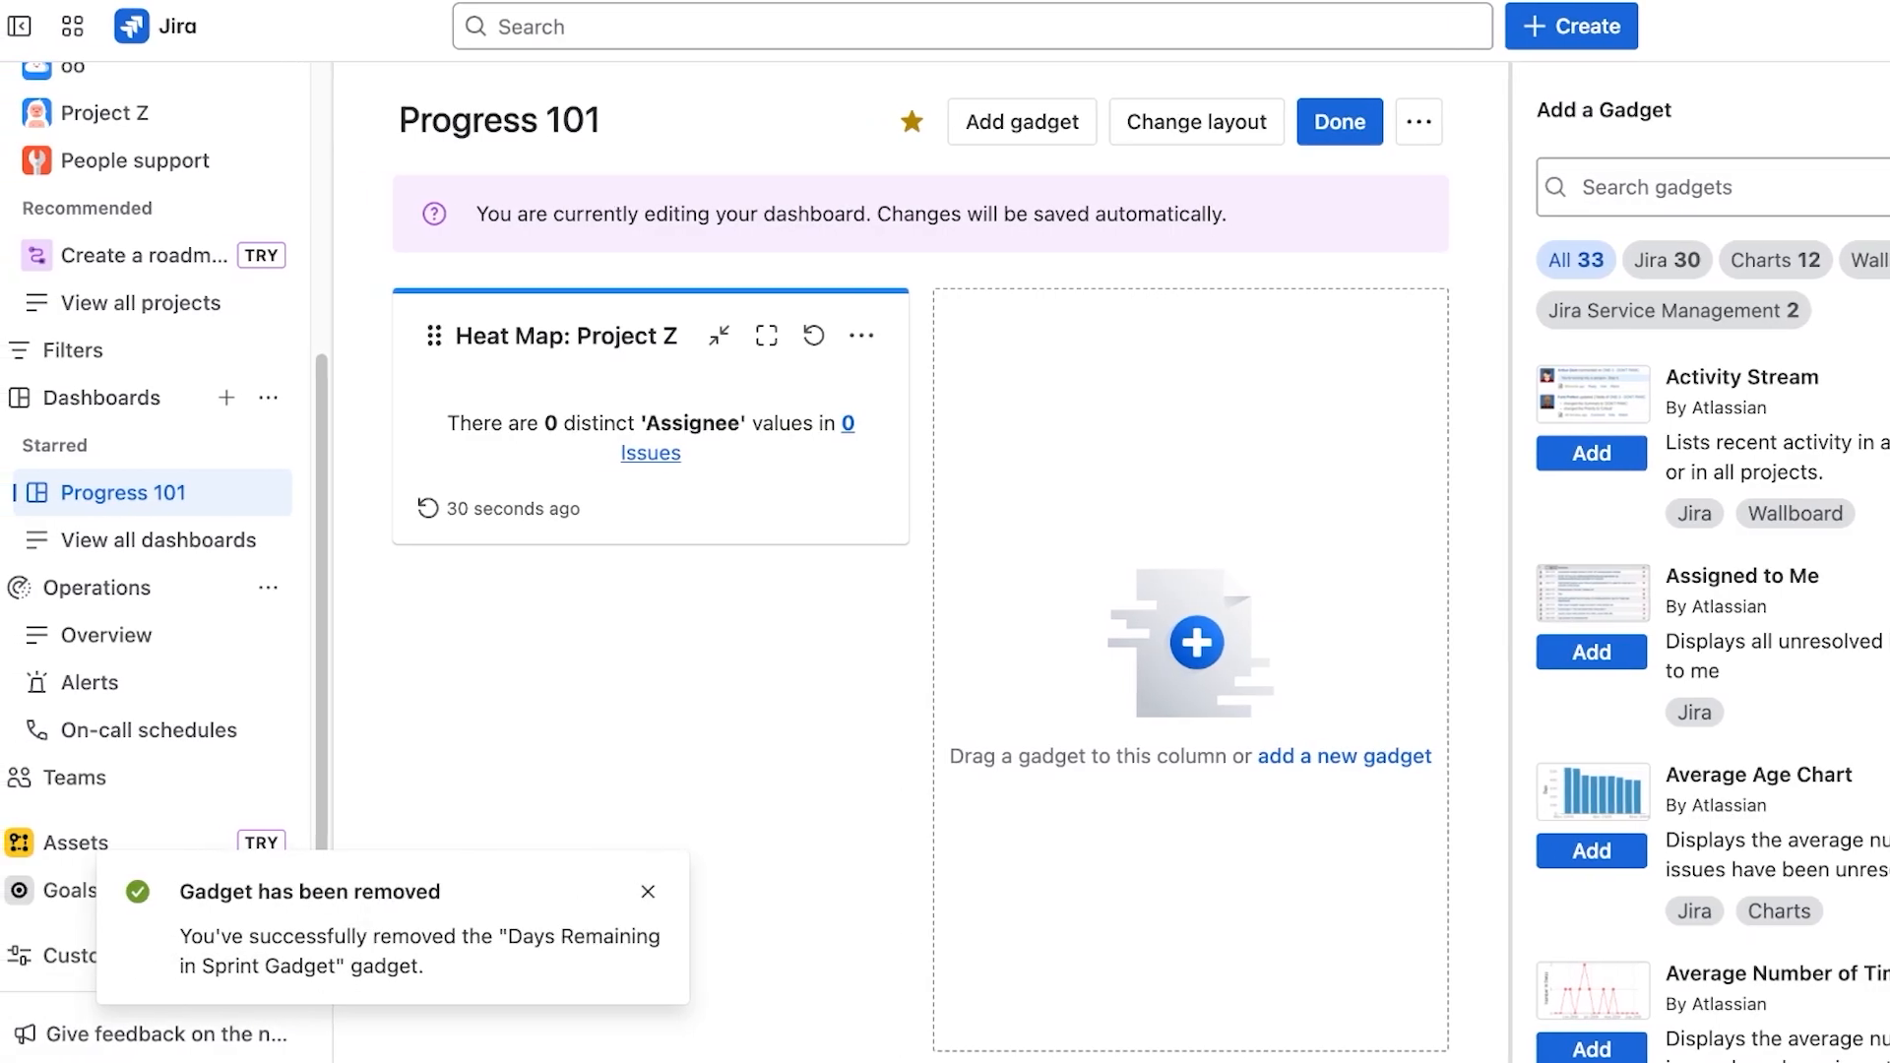
pyautogui.click(1340, 122)
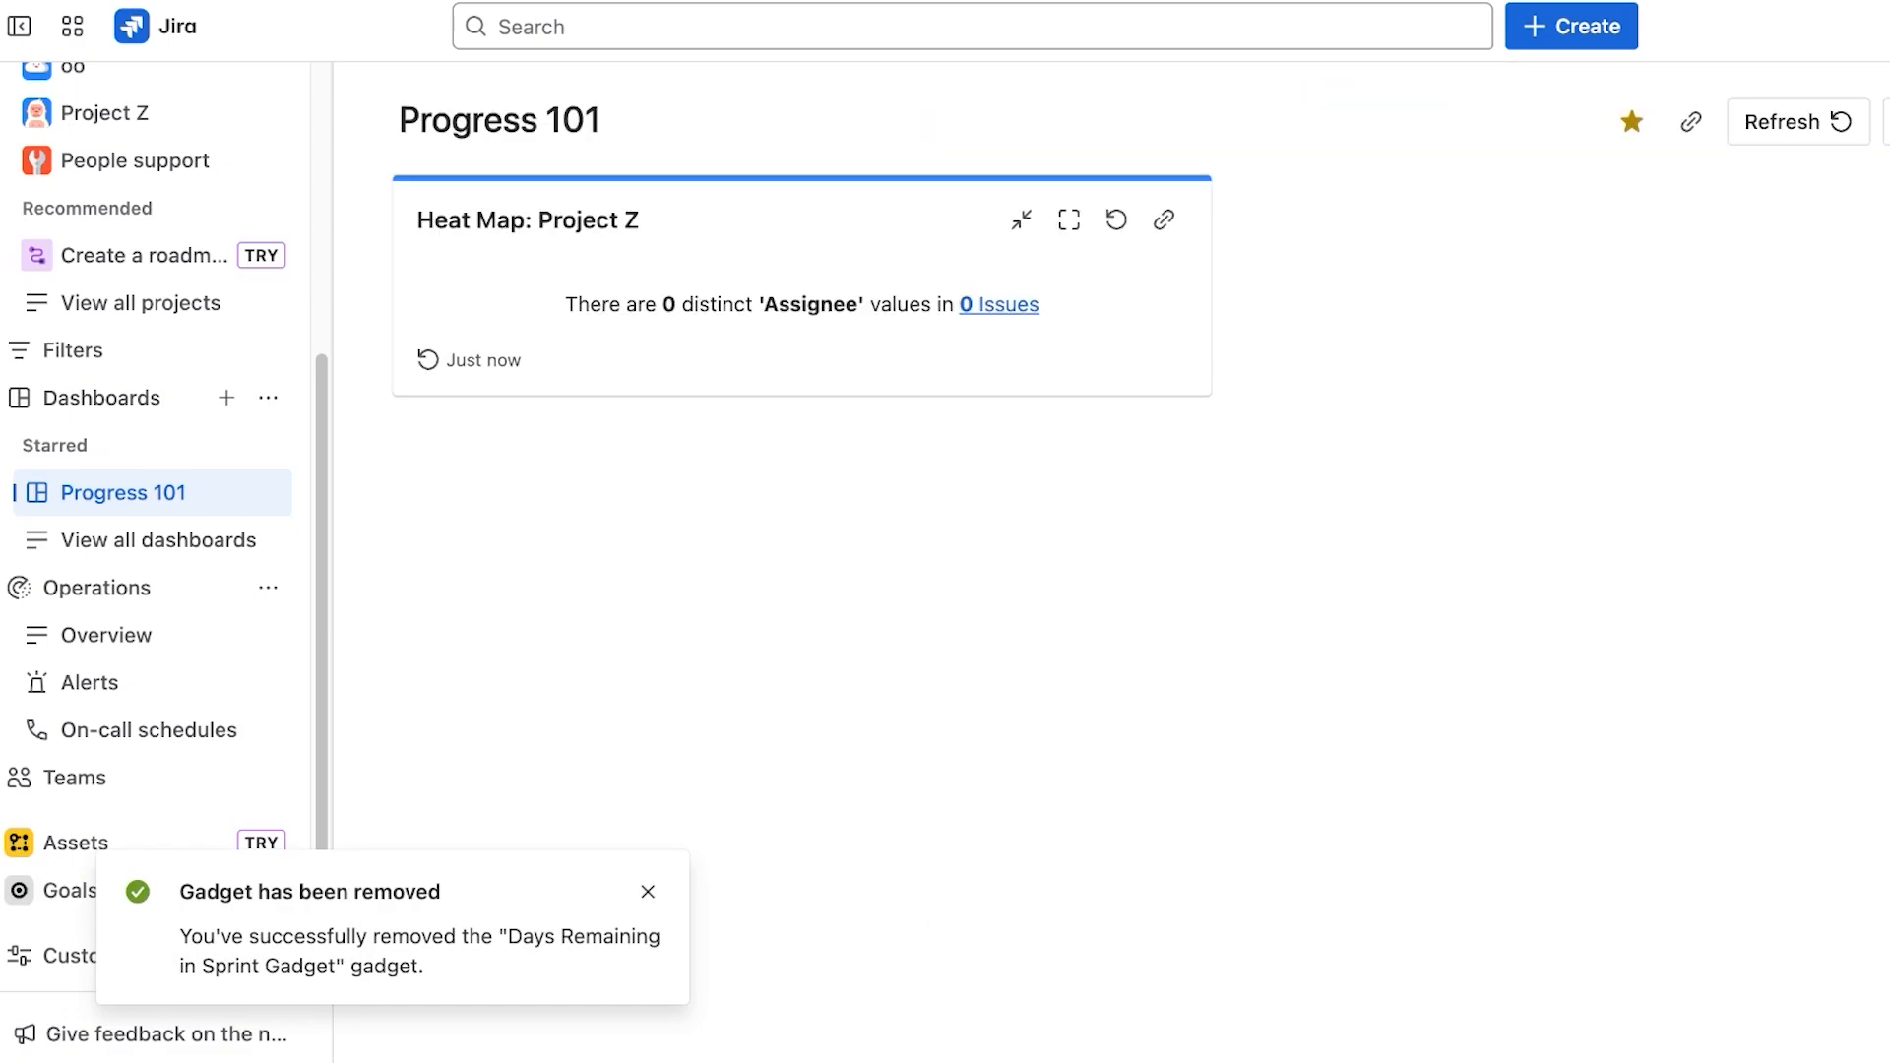
# - Reopen the dashboard for editing to add the Average Number of Times in Status gadget, then finish and return to the For you page
pyautogui.click(1887, 121)
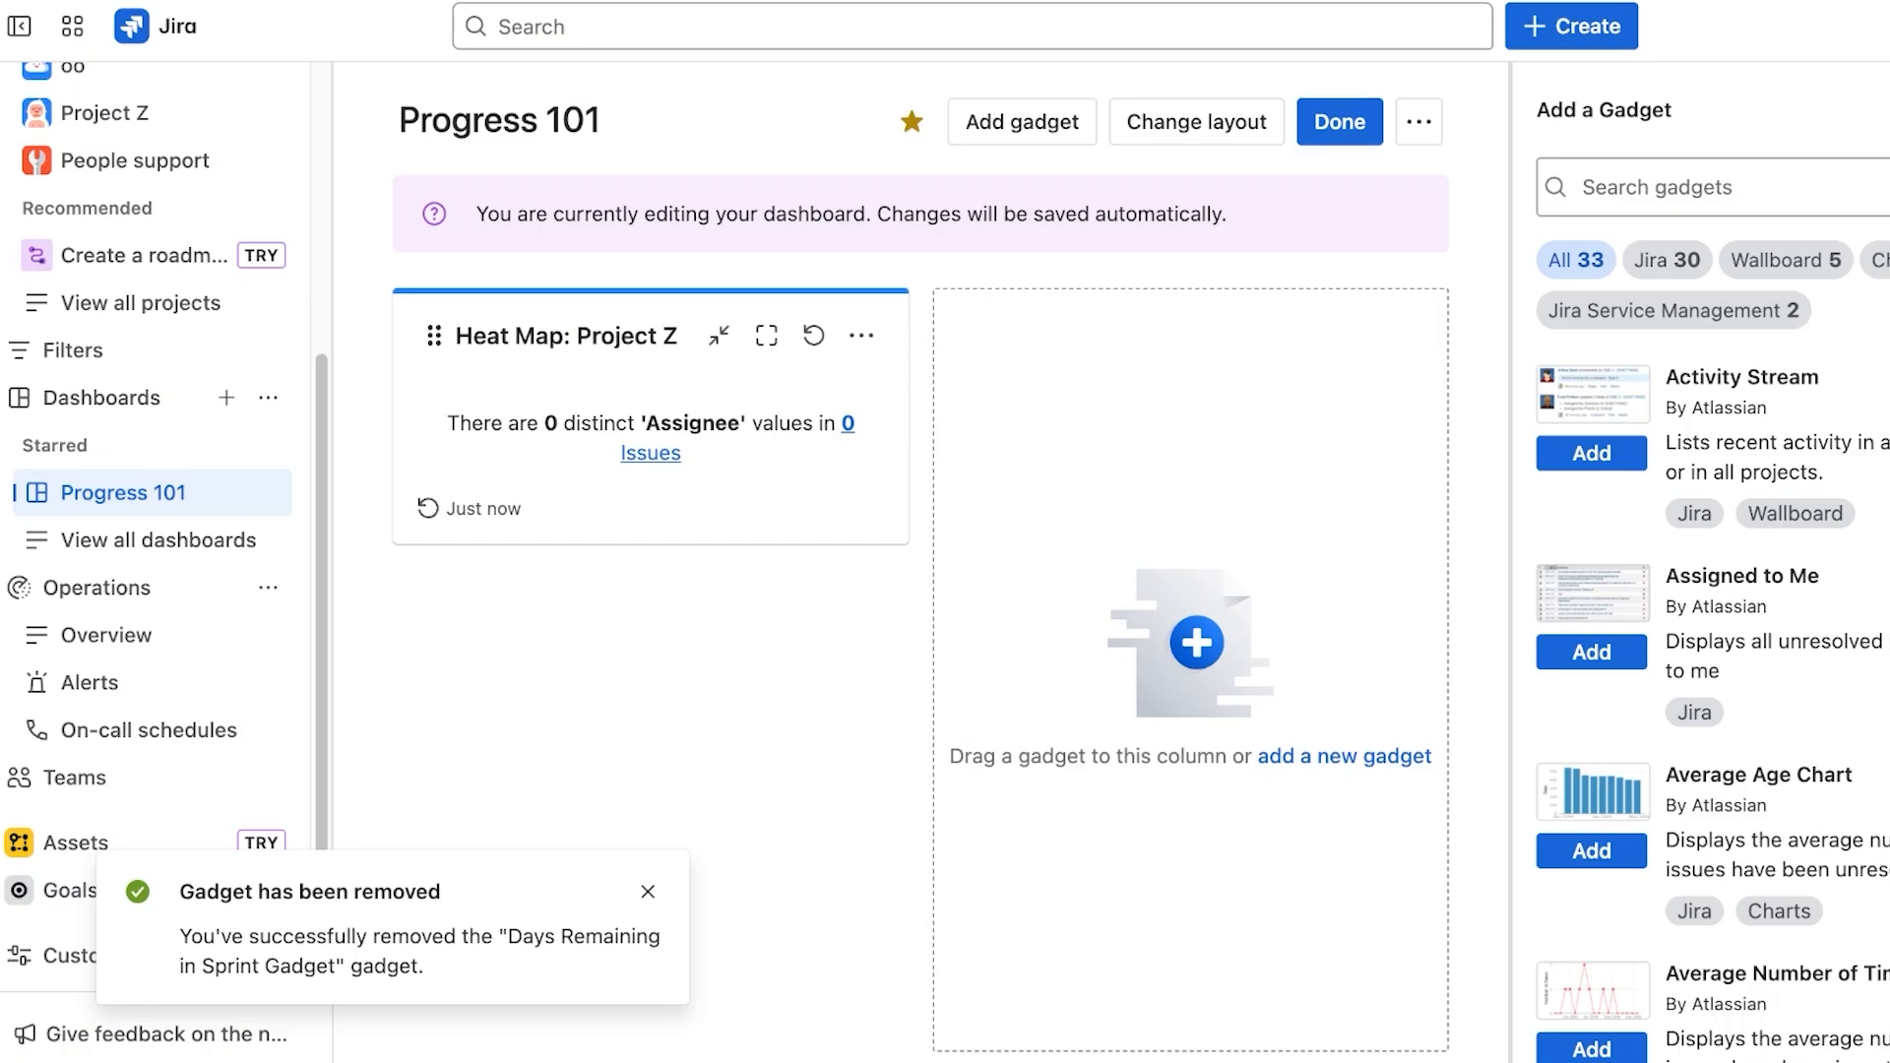
pyautogui.scroll(-5, 1693, 640)
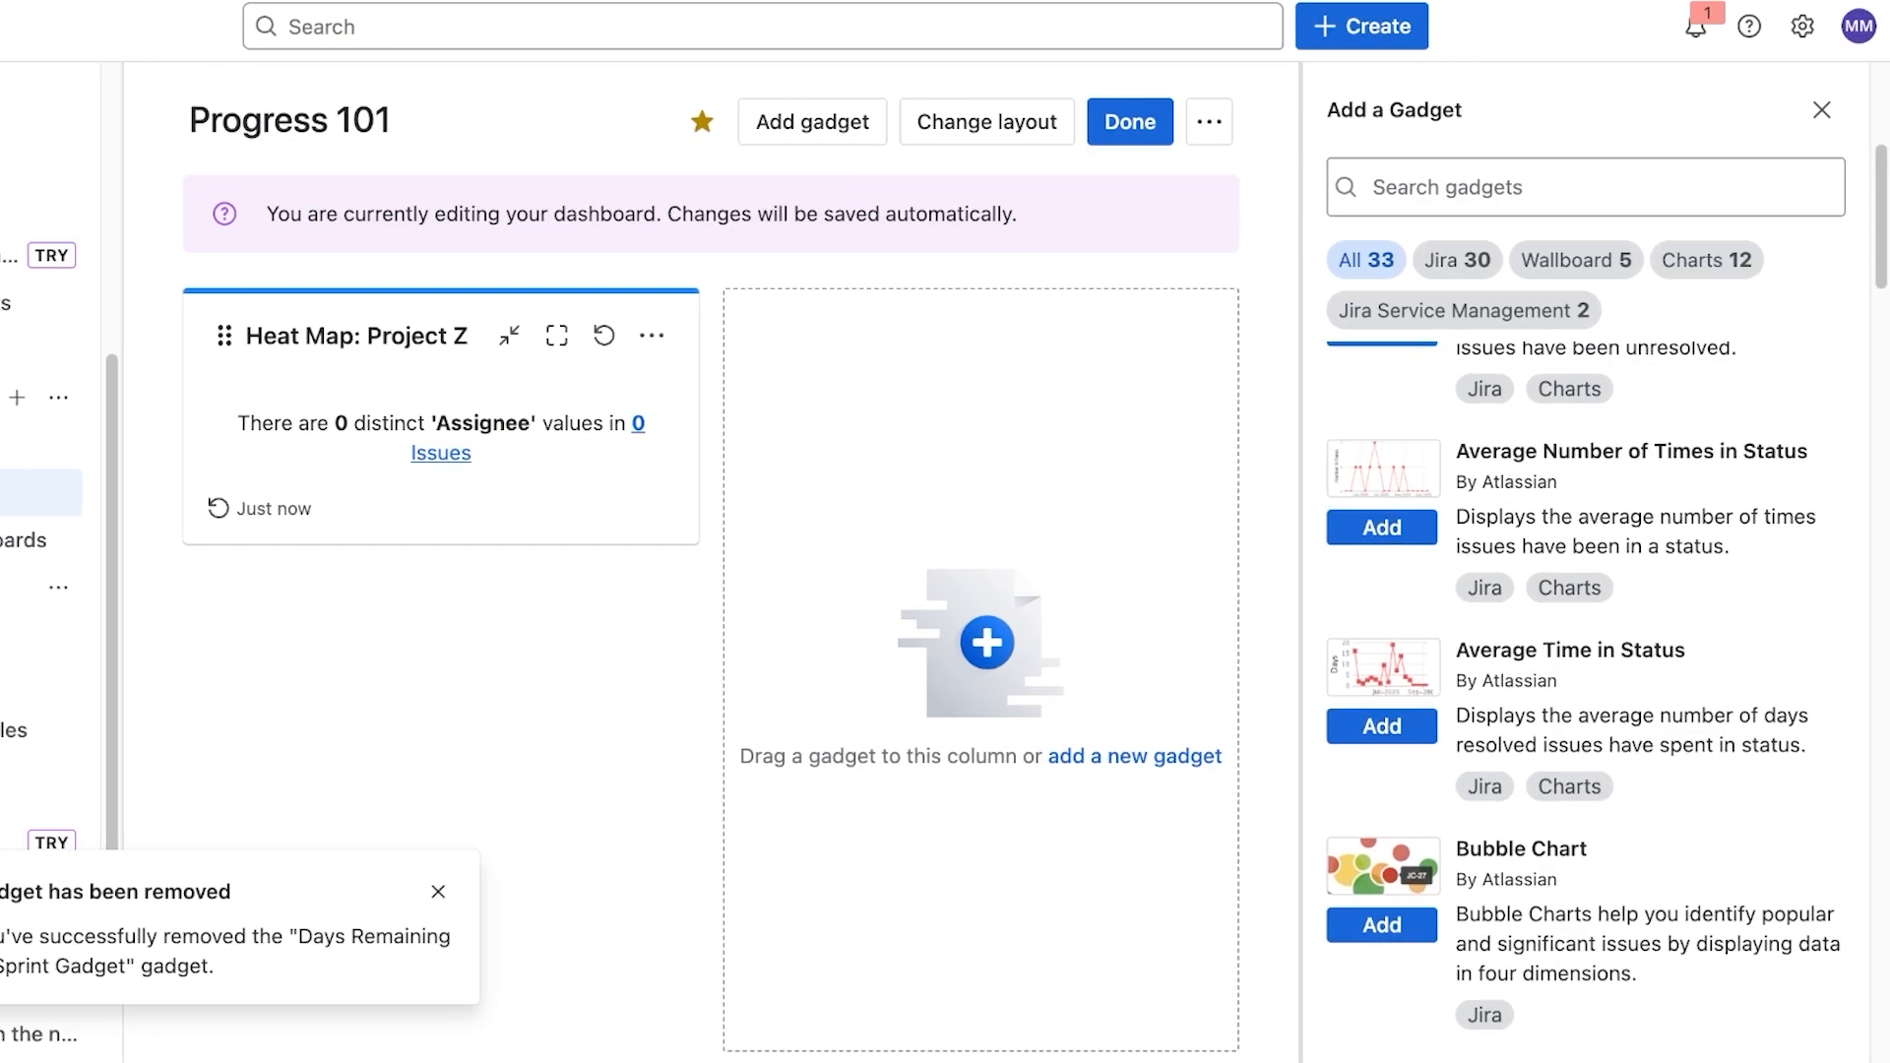
pyautogui.click(1382, 528)
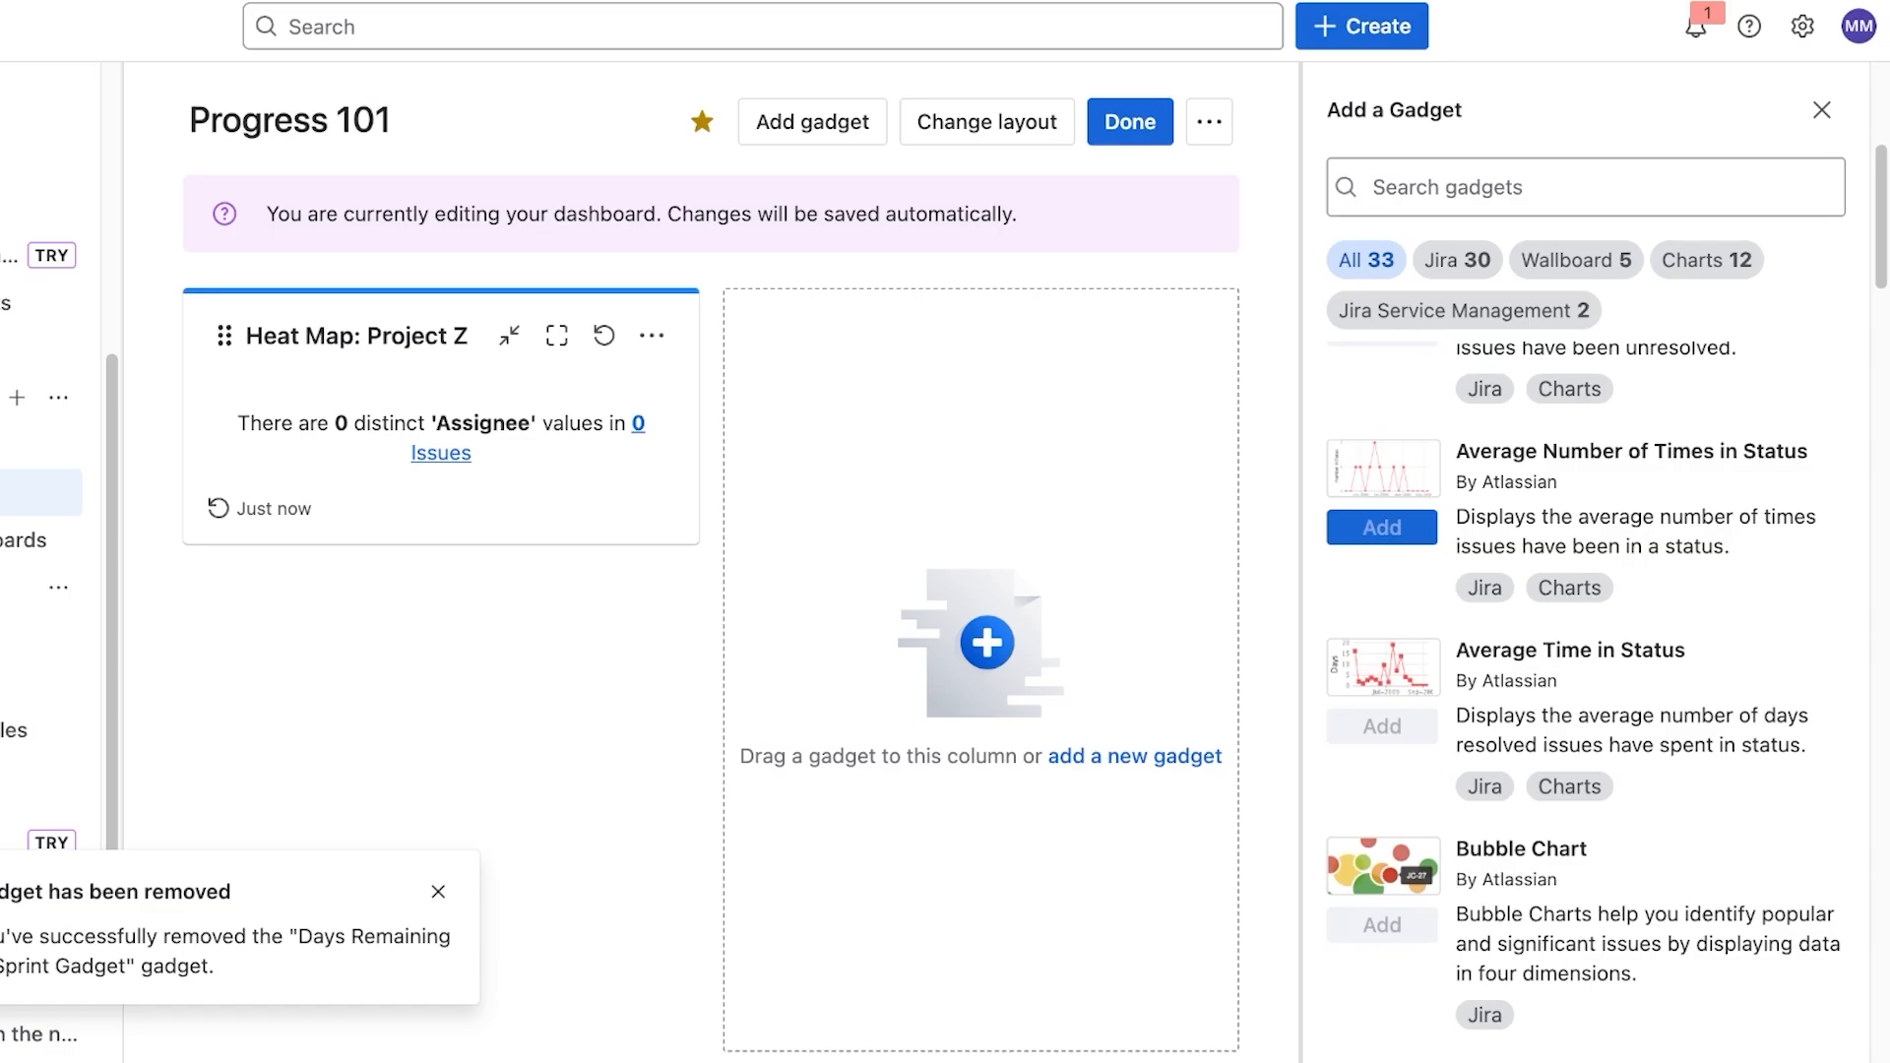
pyautogui.click(1130, 122)
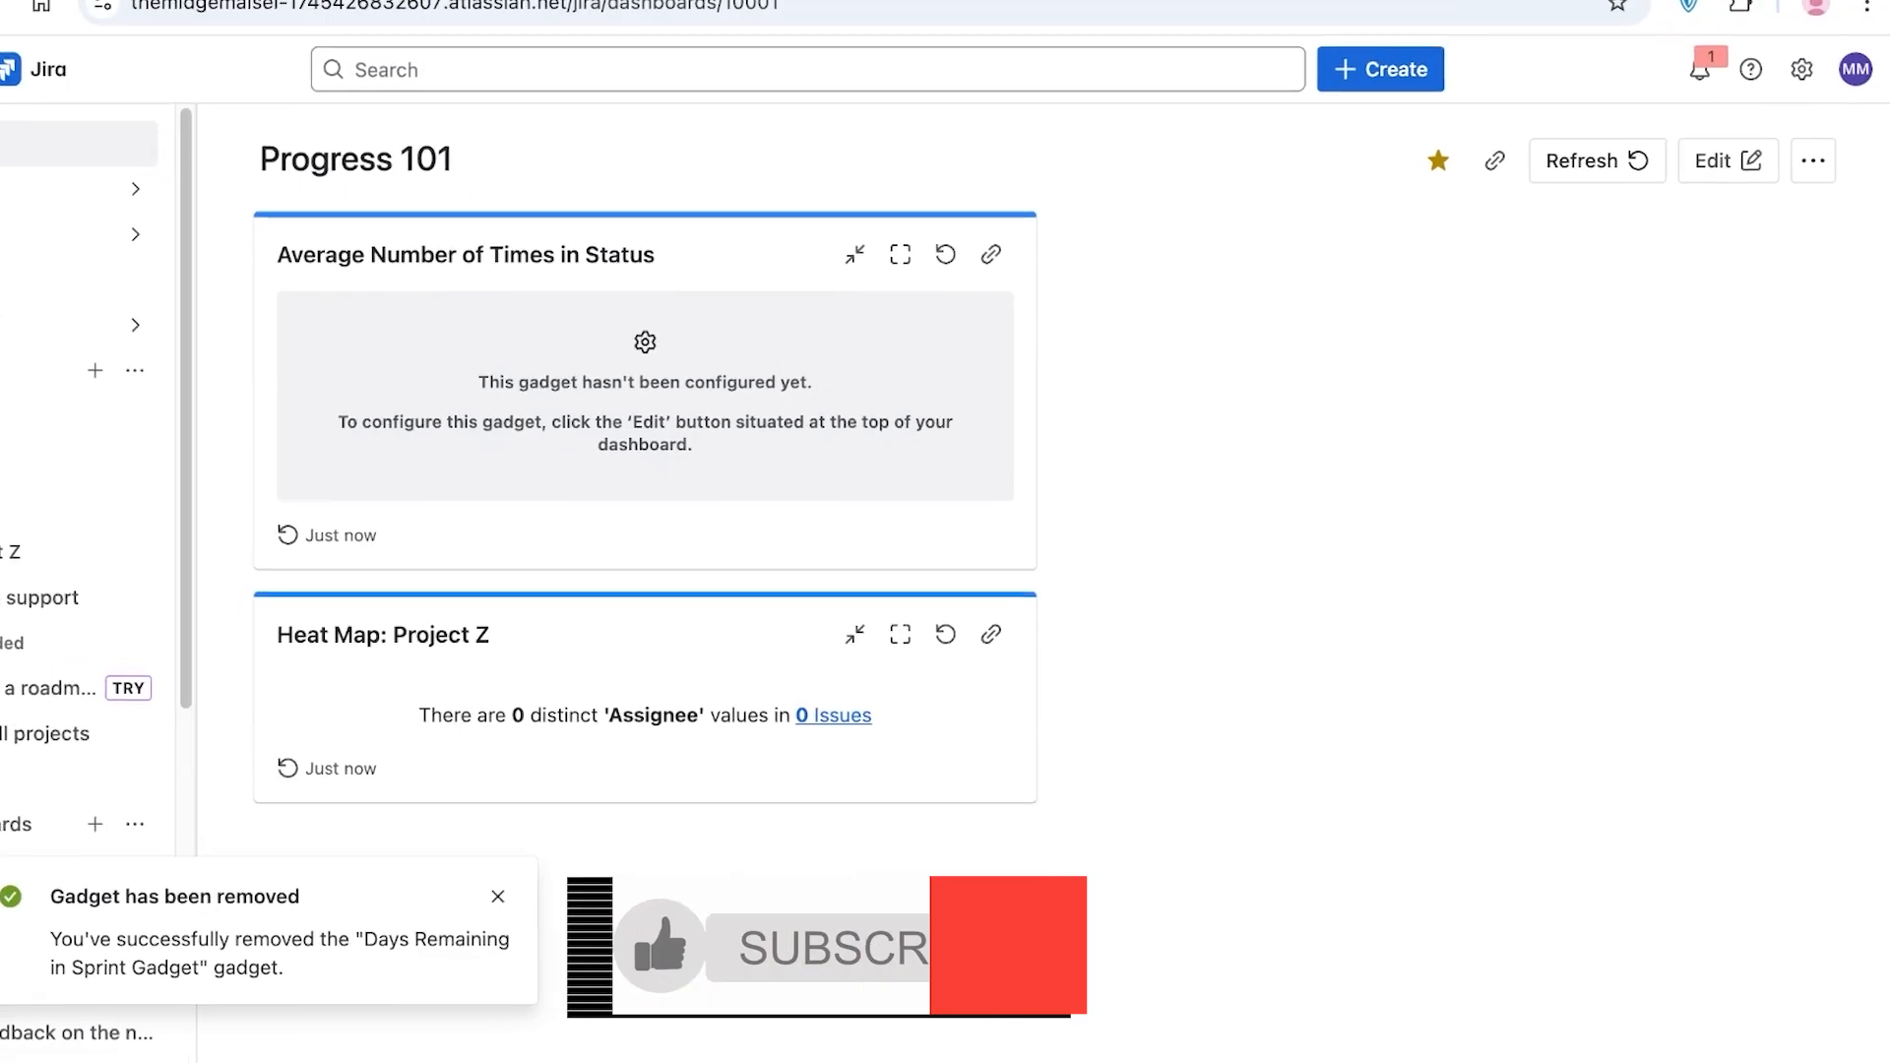
pyautogui.click(74, 144)
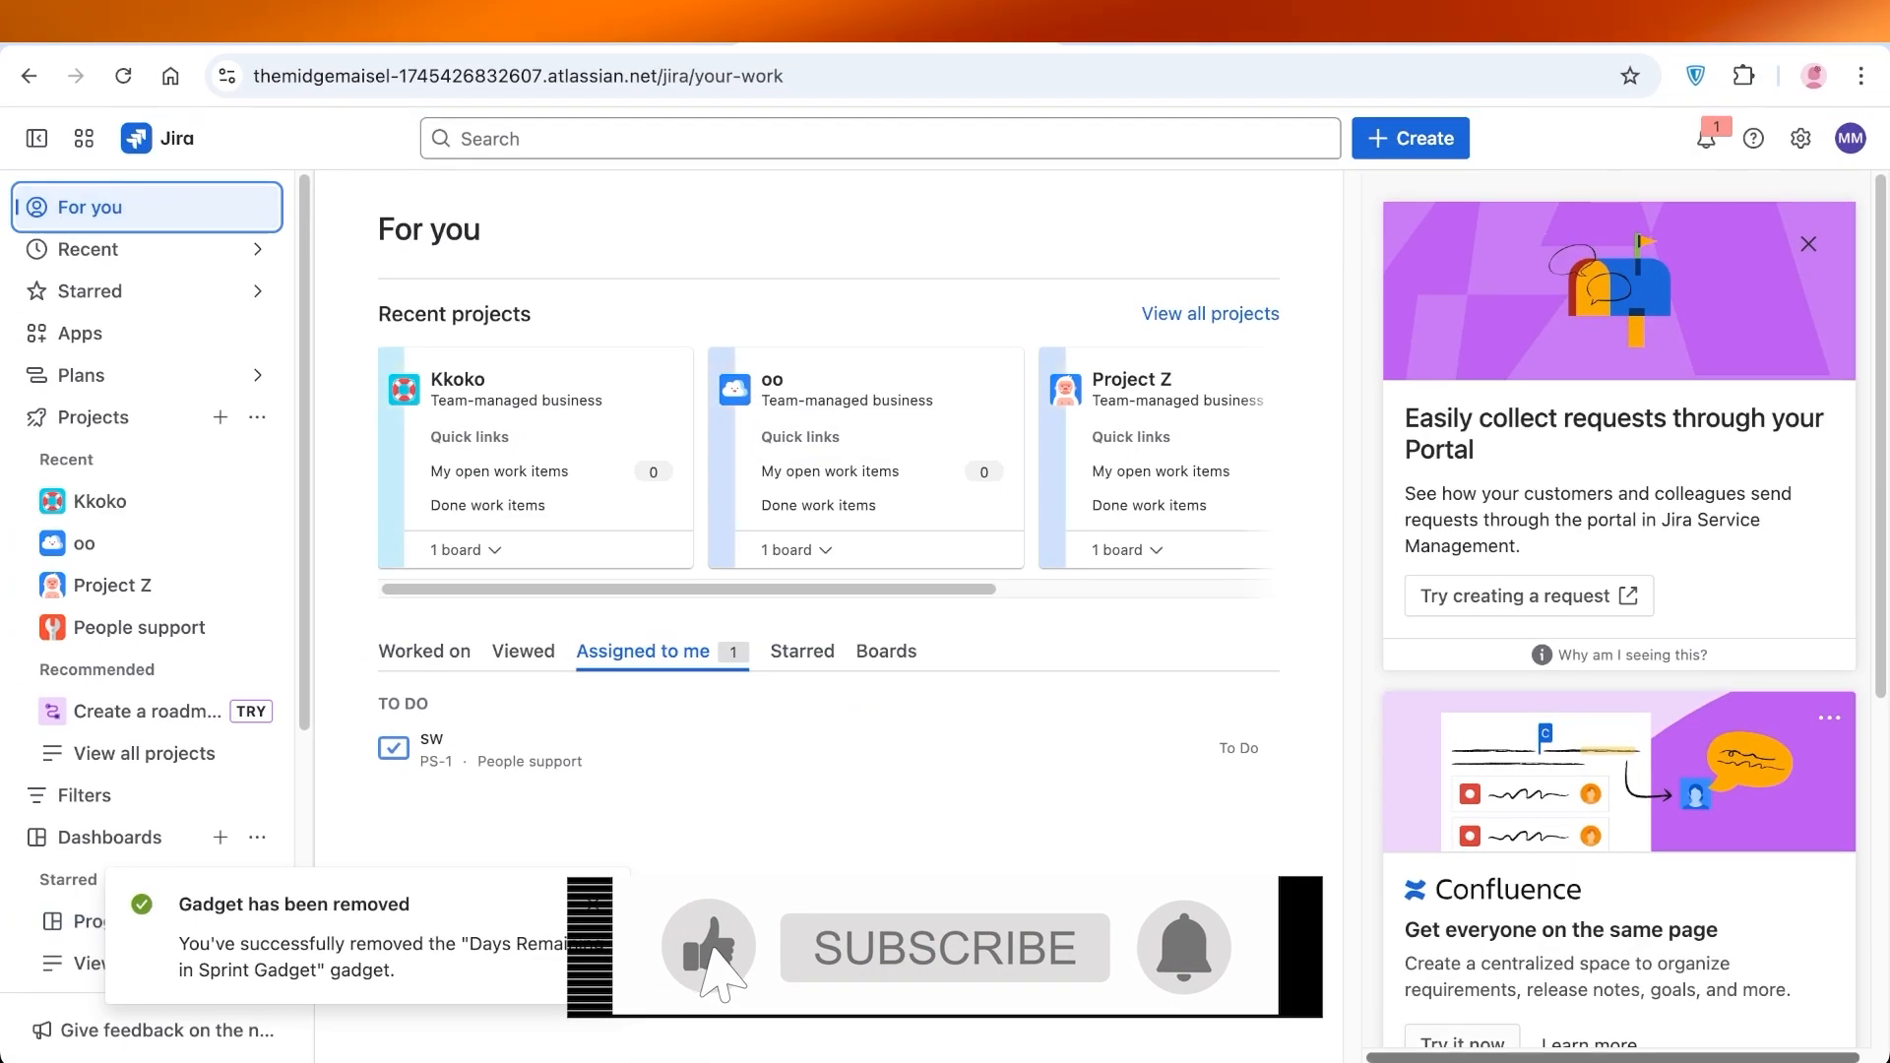